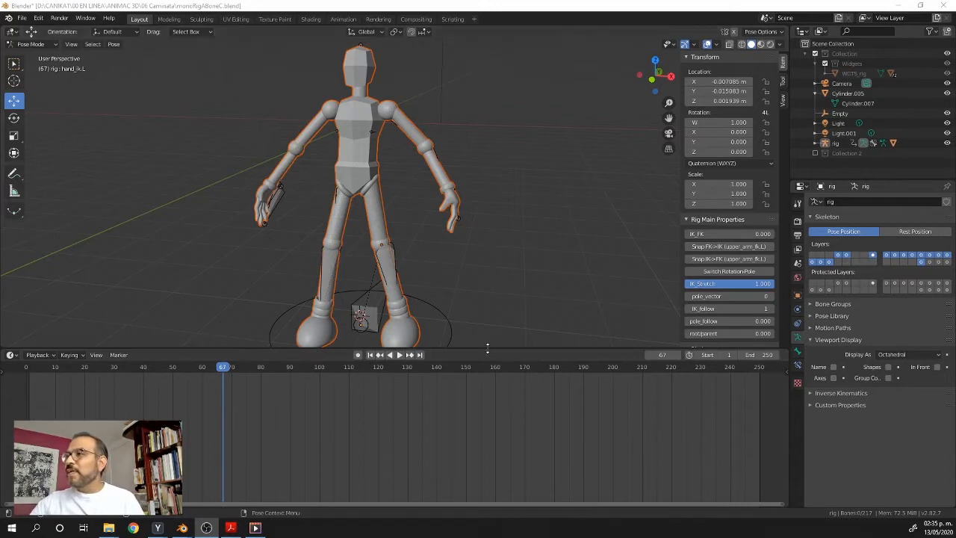
- Enlarge the 3D viewport by shrinking the timeline, and frame the character's head, torso and arms
drag(491, 349, 474, 381)
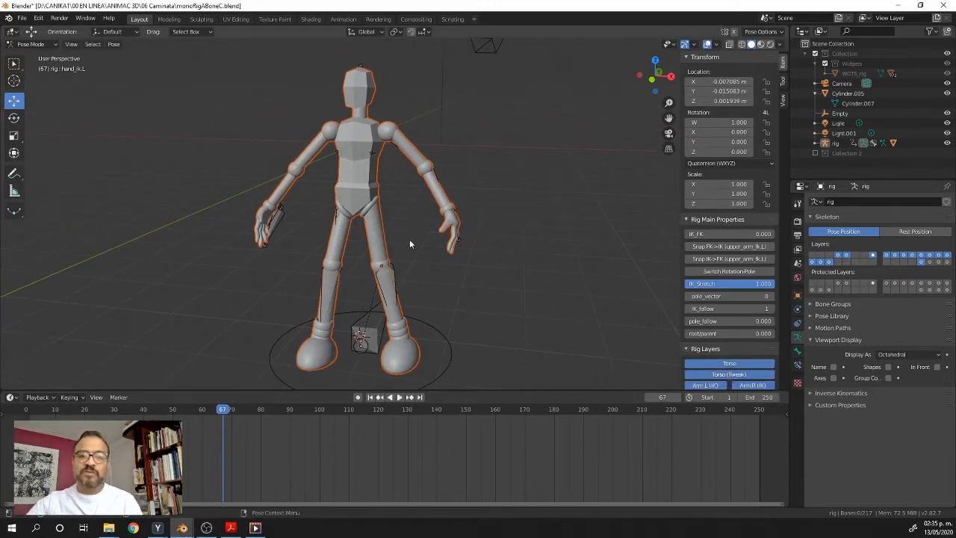
middle_drag(485, 243, 399, 232)
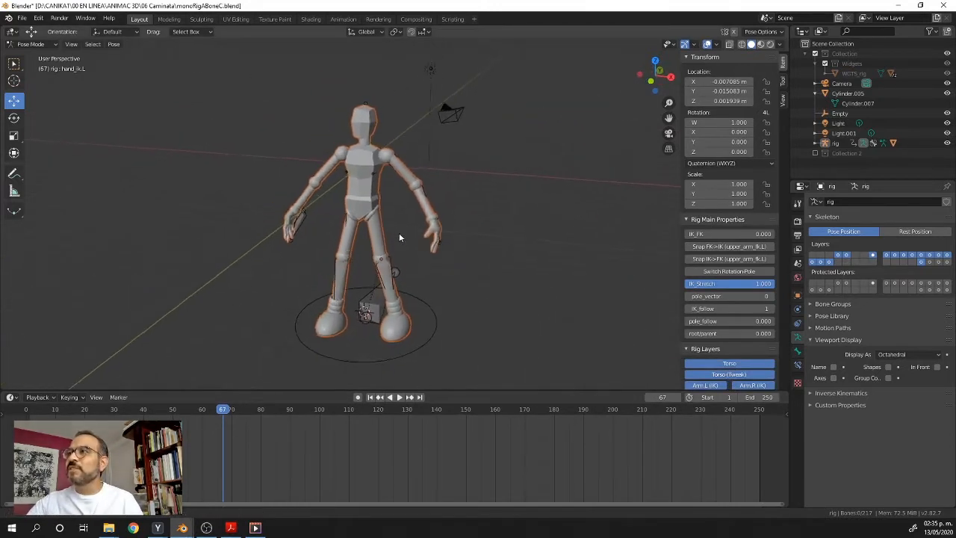
scroll(408, 202, up, 5)
shift+middle_drag(395, 165, 378, 278)
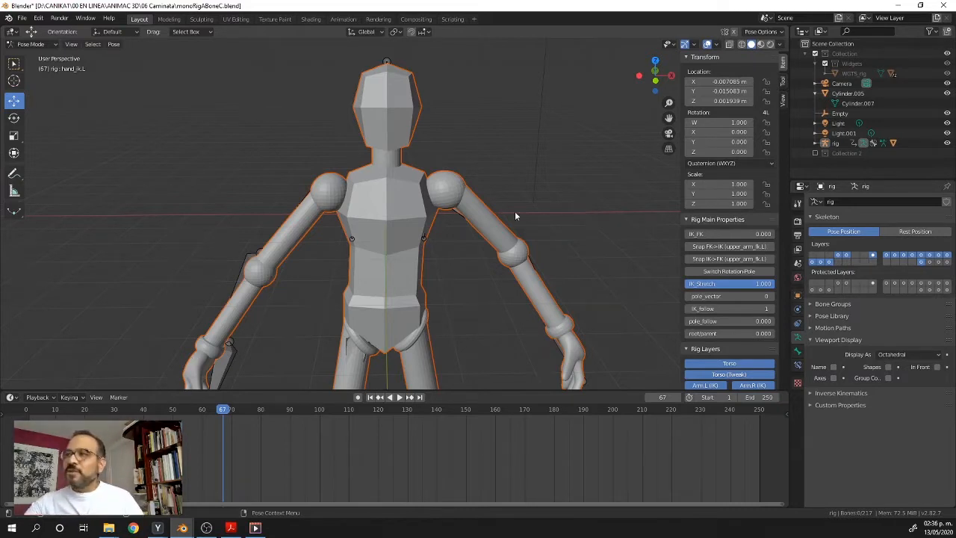
- Examine the rig's bones inside the body in wireframe shading, and return to solid shading
key(shift+z)
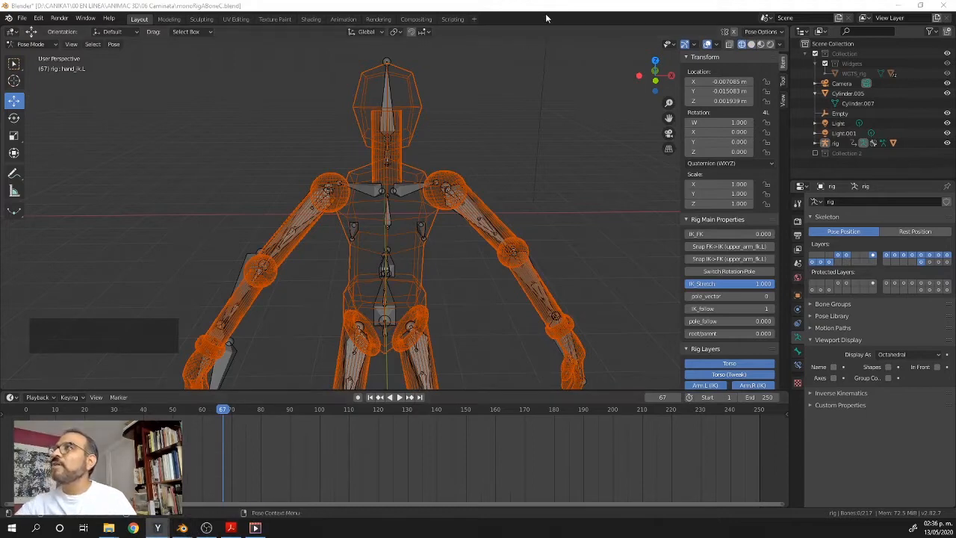
alt+drag(455, 238, 516, 210)
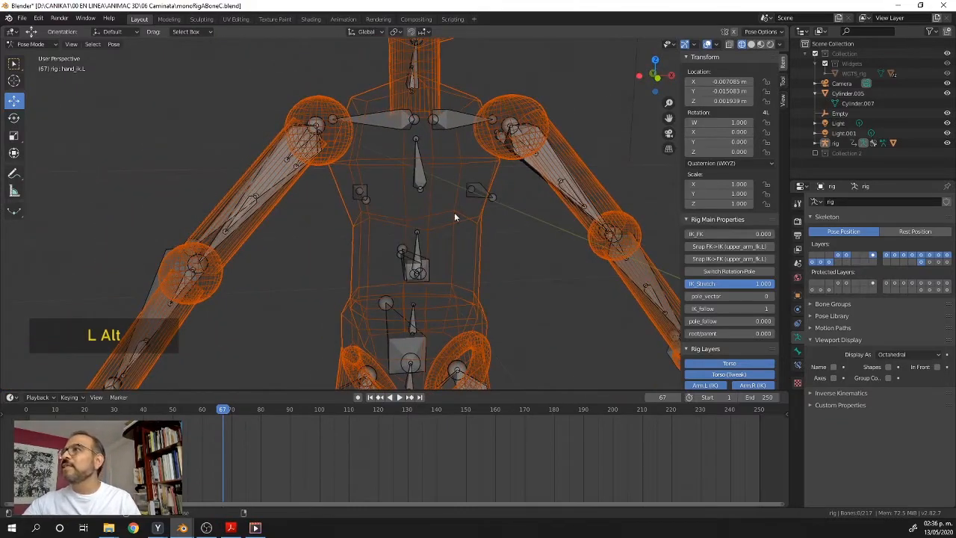
alt+drag(454, 212, 430, 253)
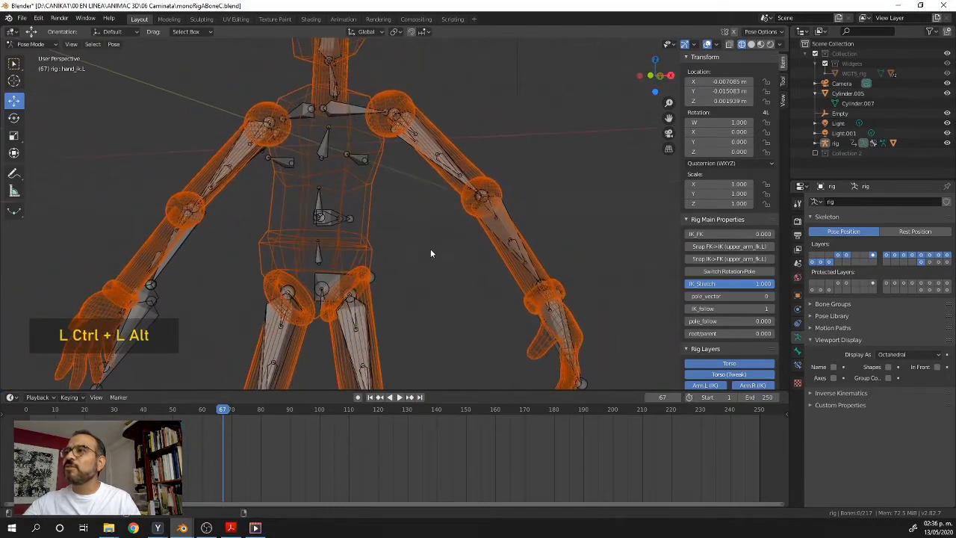
alt+shift+drag(381, 208, 439, 253)
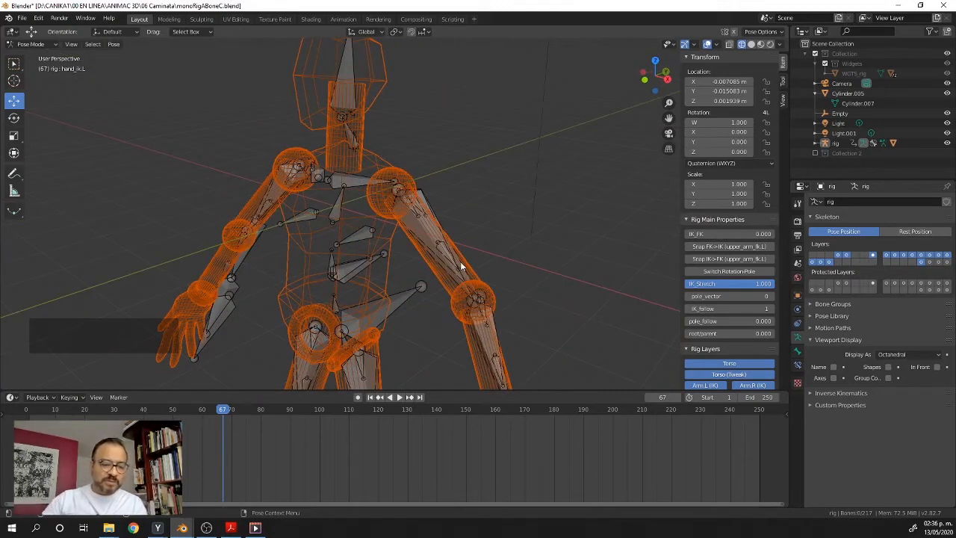
ctrl+alt+drag(366, 234, 467, 303)
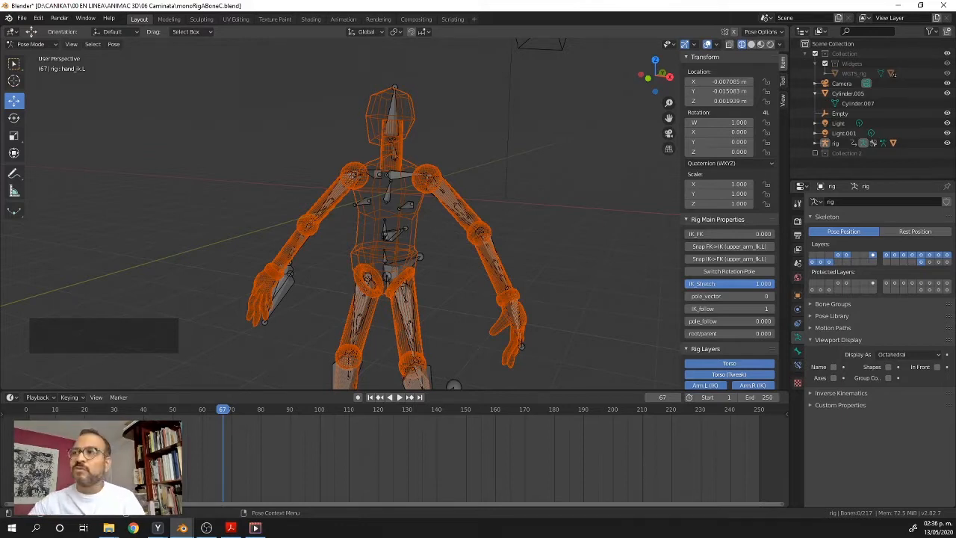
key(shift)
key(shift+z)
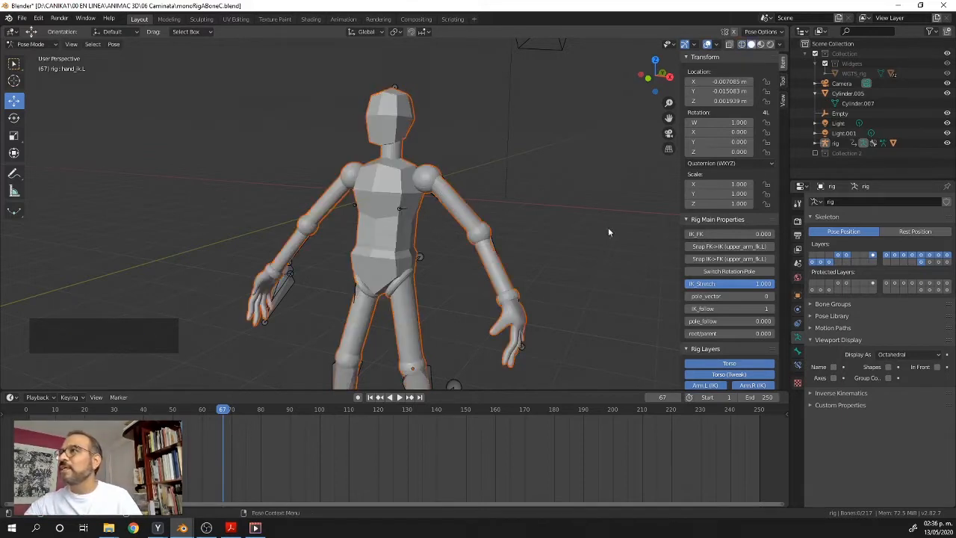
- Display the rig's bones in front of the mesh and set the viewport to Material Preview shading
click(938, 368)
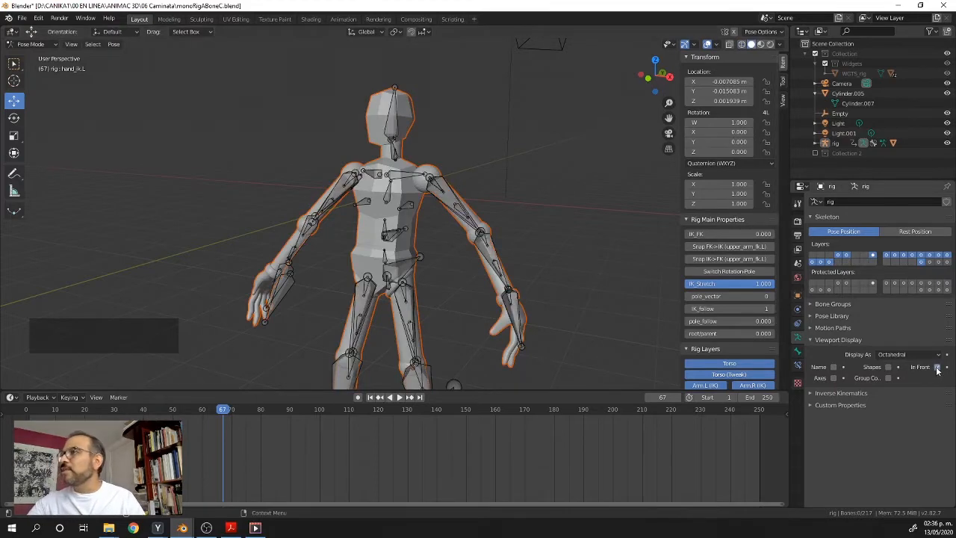
key(alt)
mouse_move(468, 151)
alt+mouse_down()
mouse_move(436, 176)
mouse_move(382, 170)
mouse_move(416, 186)
mouse_move(430, 153)
alt+mouse_up()
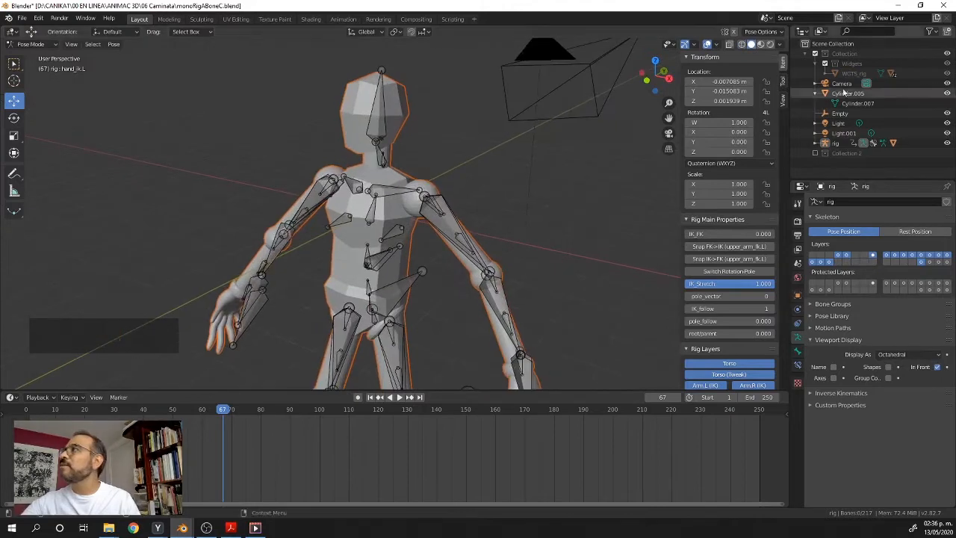
click(760, 44)
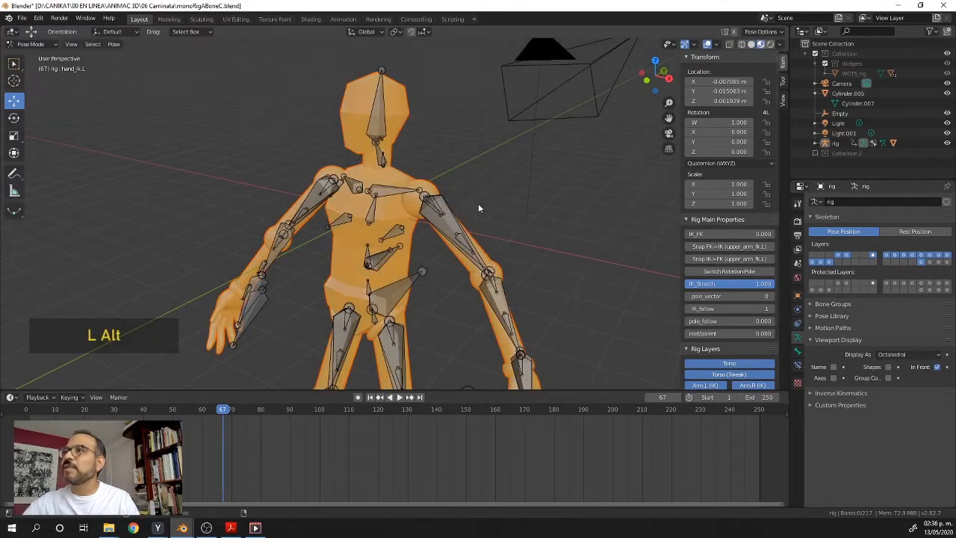
alt+drag(478, 203, 351, 306)
alt+drag(323, 258, 376, 251)
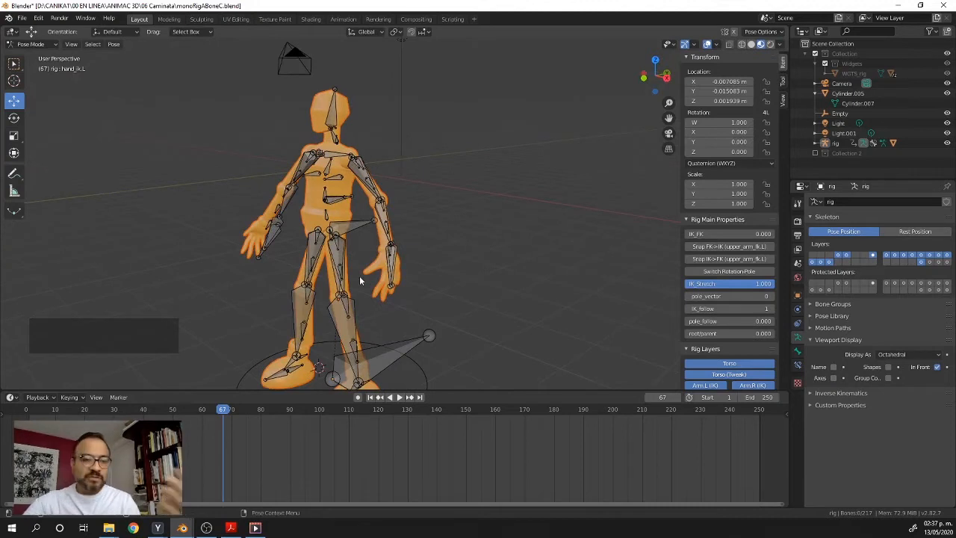
- Turn on the rig's custom bone shapes and bone group colors in its viewport display
click(861, 145)
click(863, 144)
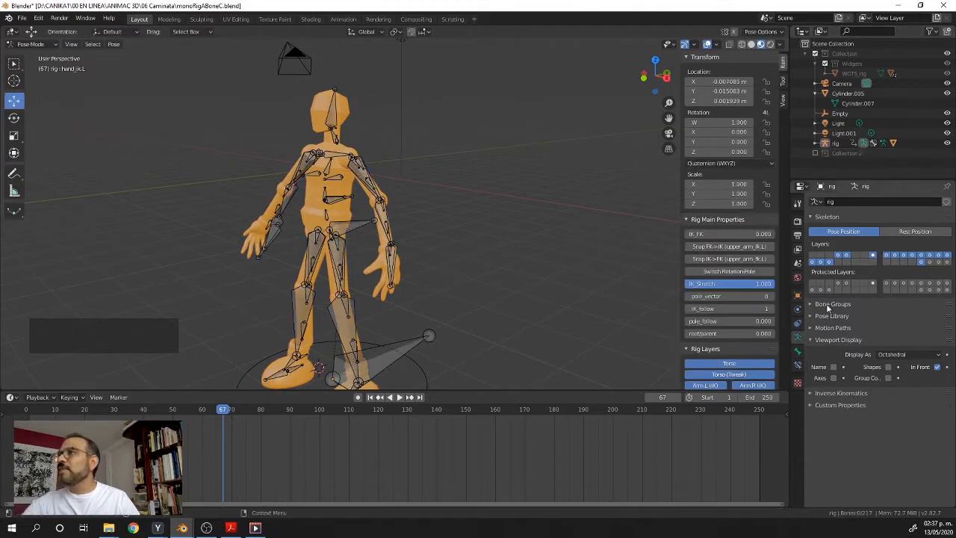
click(888, 367)
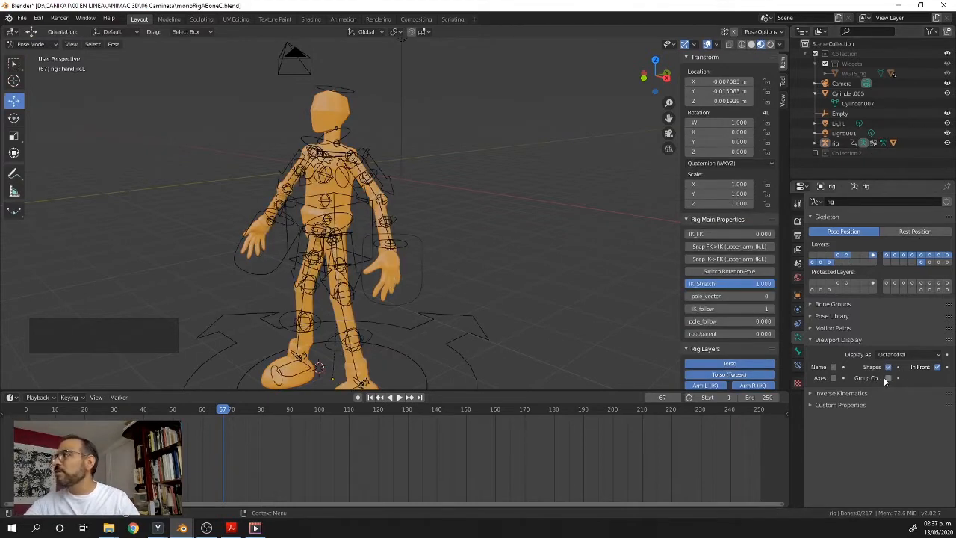
click(888, 378)
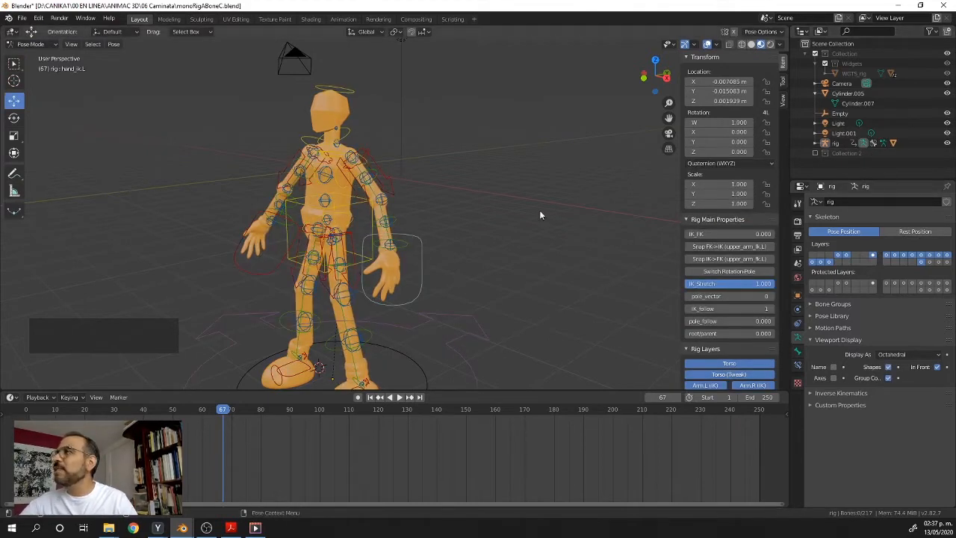
alt+drag(494, 216, 521, 211)
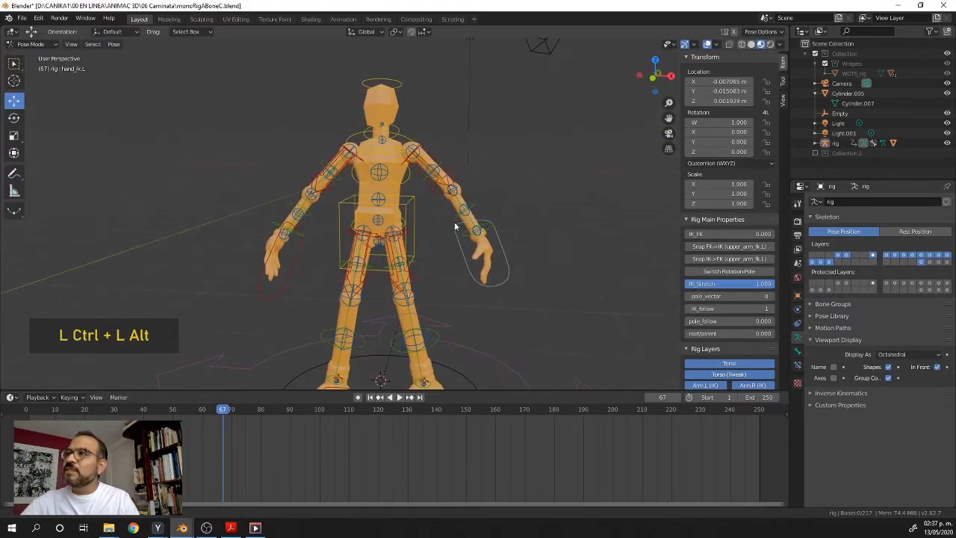
ctrl+alt+drag(454, 218, 473, 206)
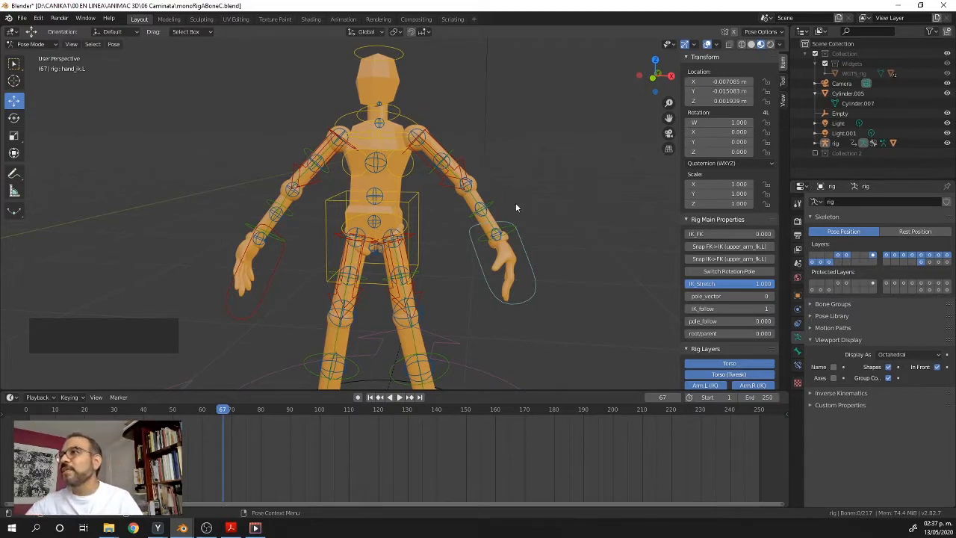
- Try moving the box-shaped torso control and the left hand's IK control
click(415, 228)
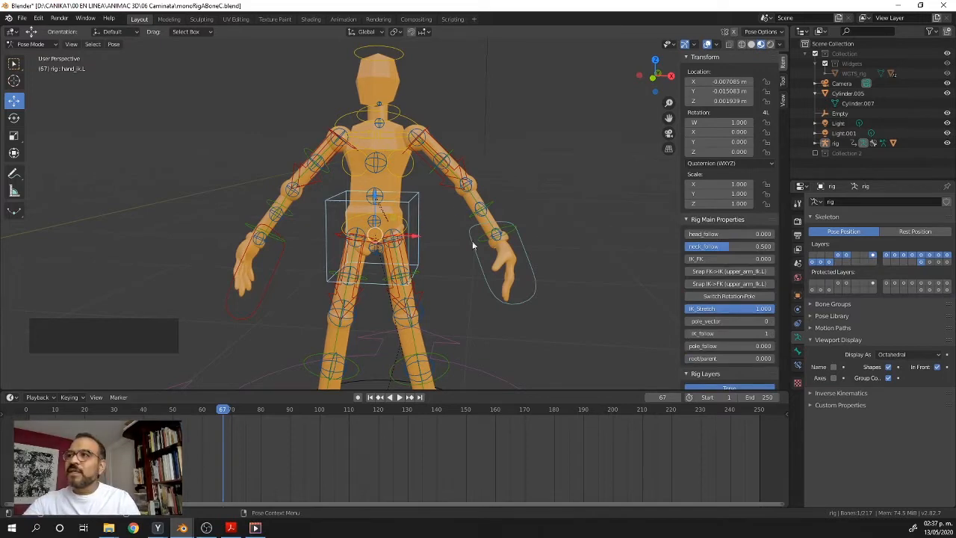
key(g)
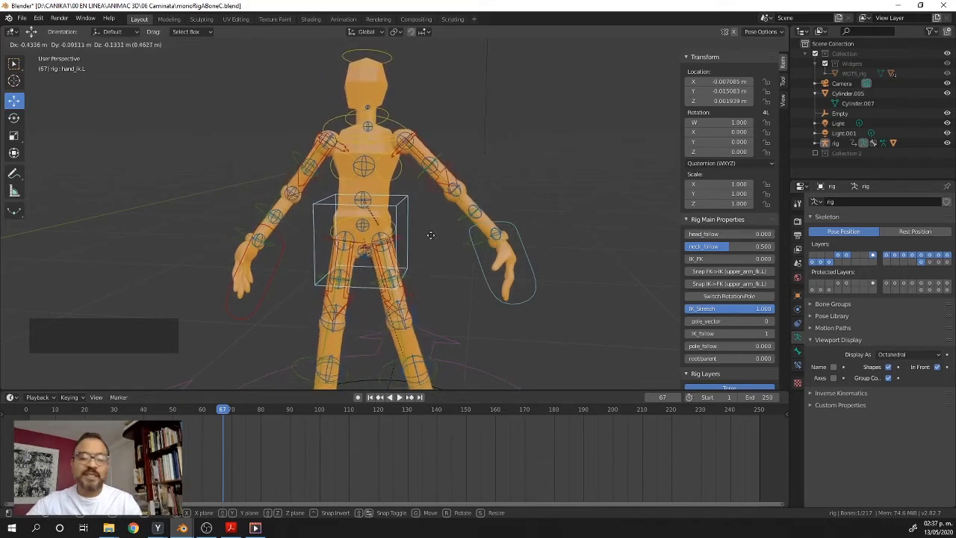
click(441, 236)
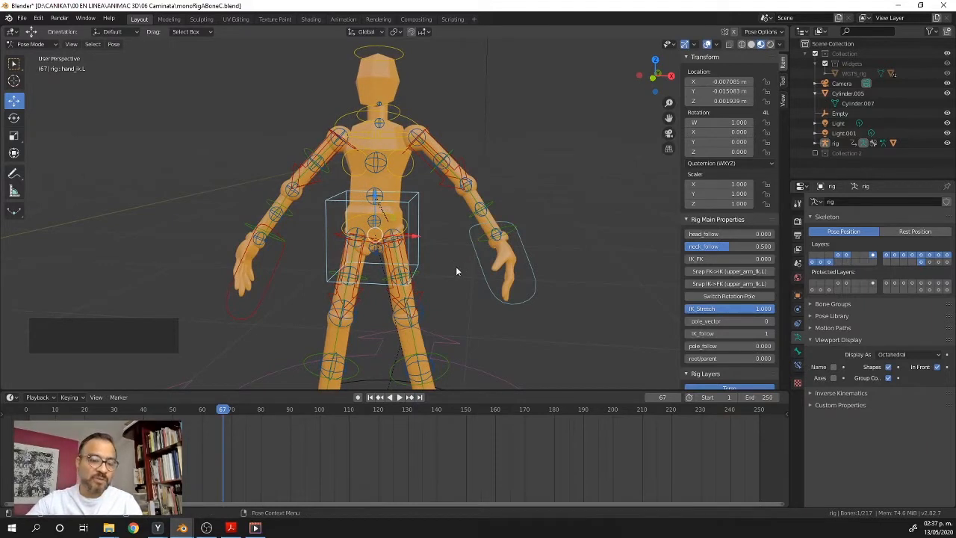
drag(572, 250, 522, 284)
key(g)
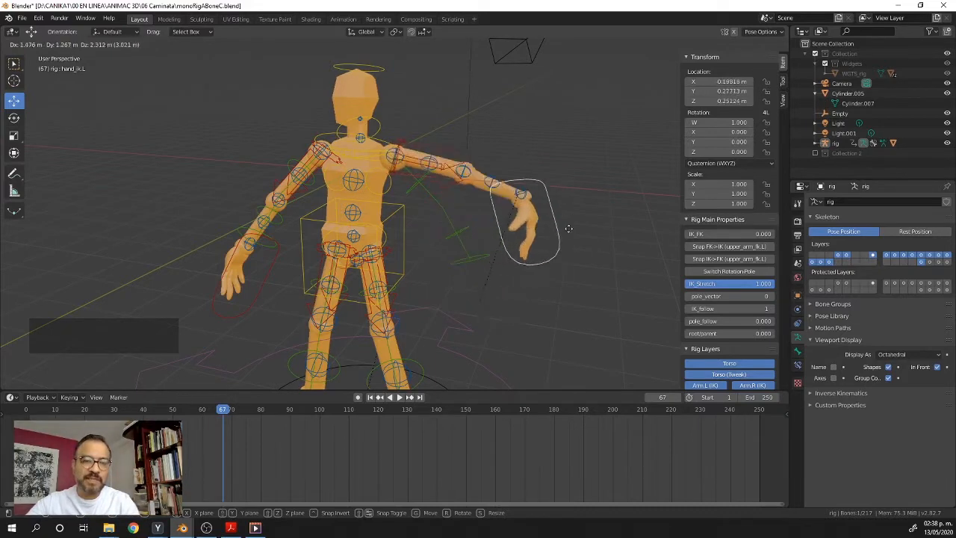
click(527, 246)
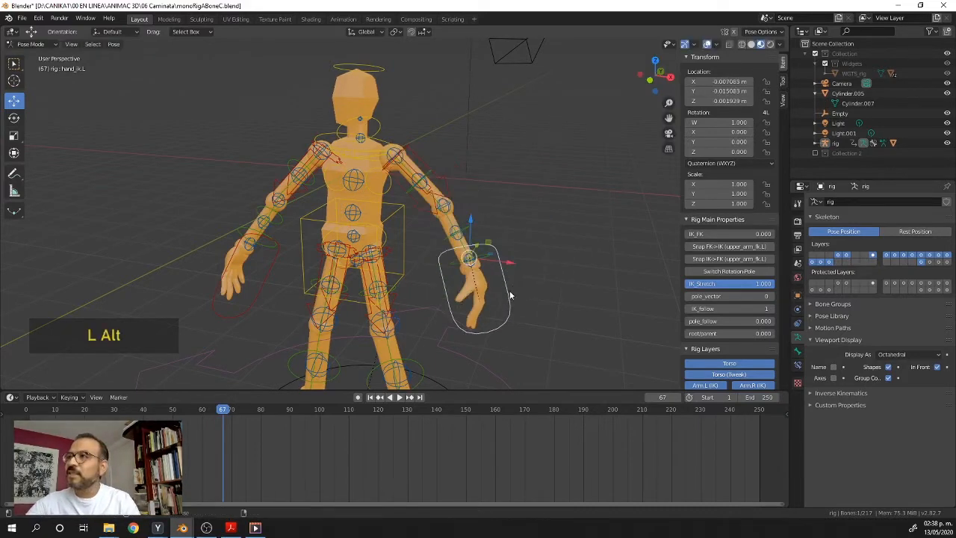
- Move the left foot's IK control along the Y axis to a Y location of about 0.081 m
alt+drag(510, 294, 366, 318)
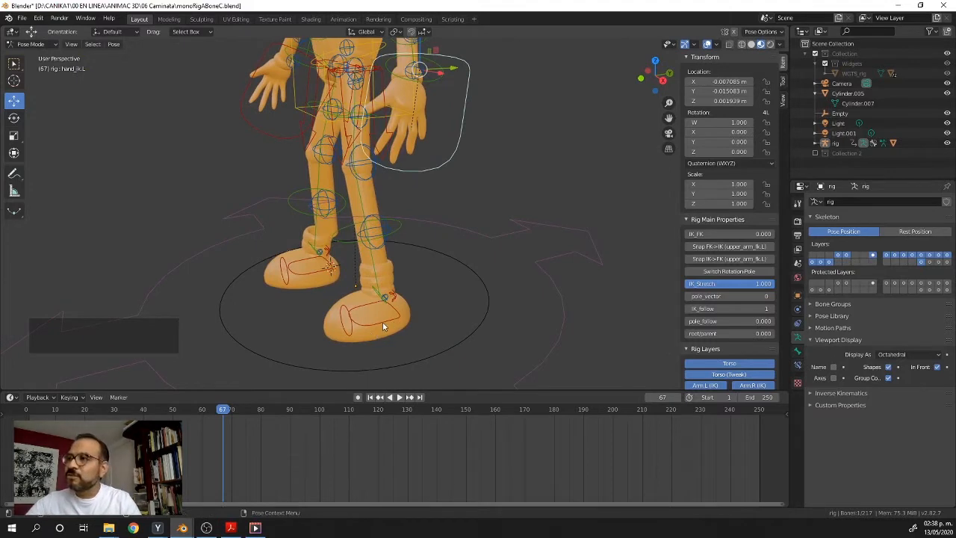
click(382, 325)
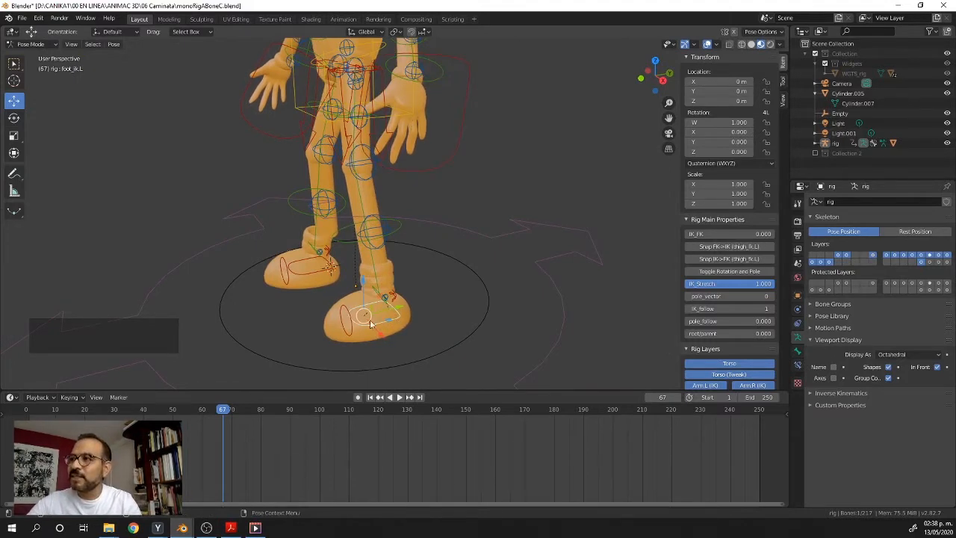
key(g)
key(y)
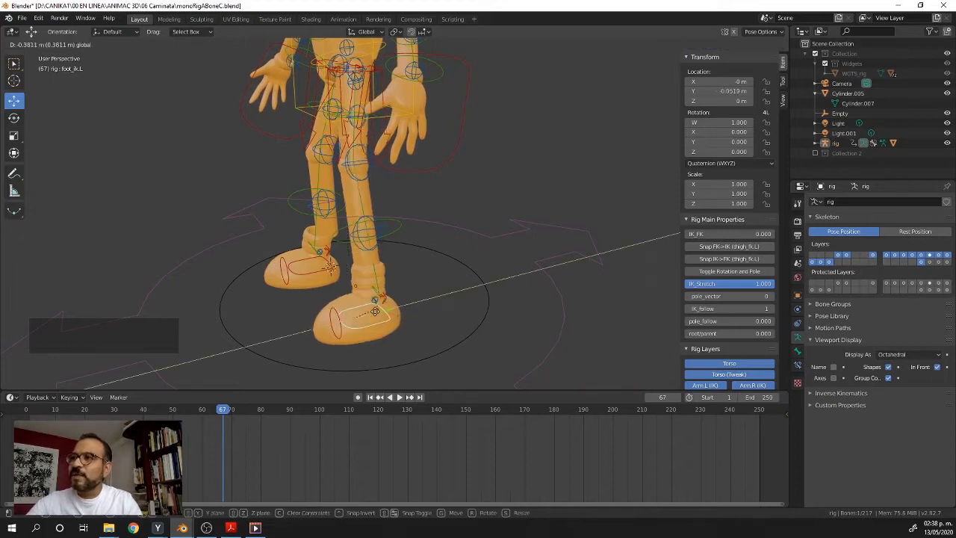
click(471, 335)
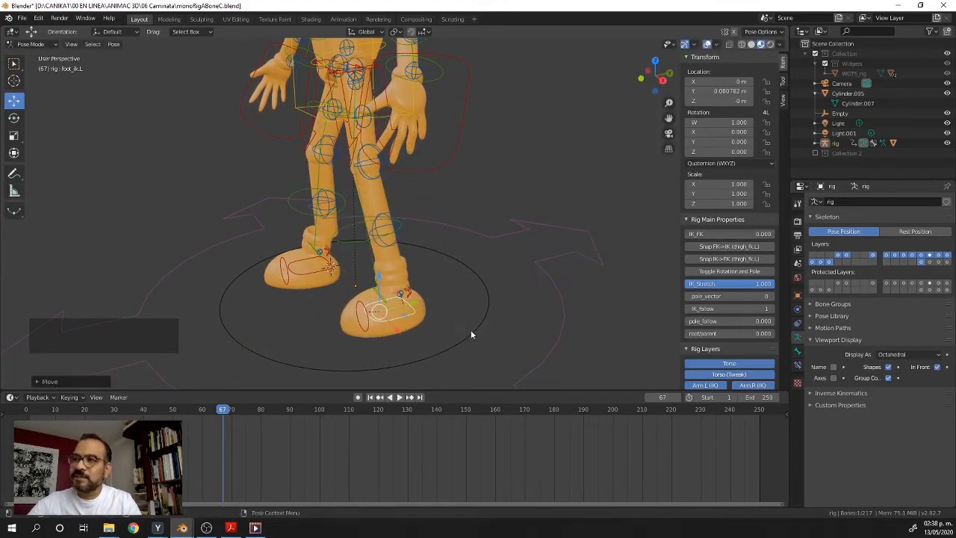
key(g)
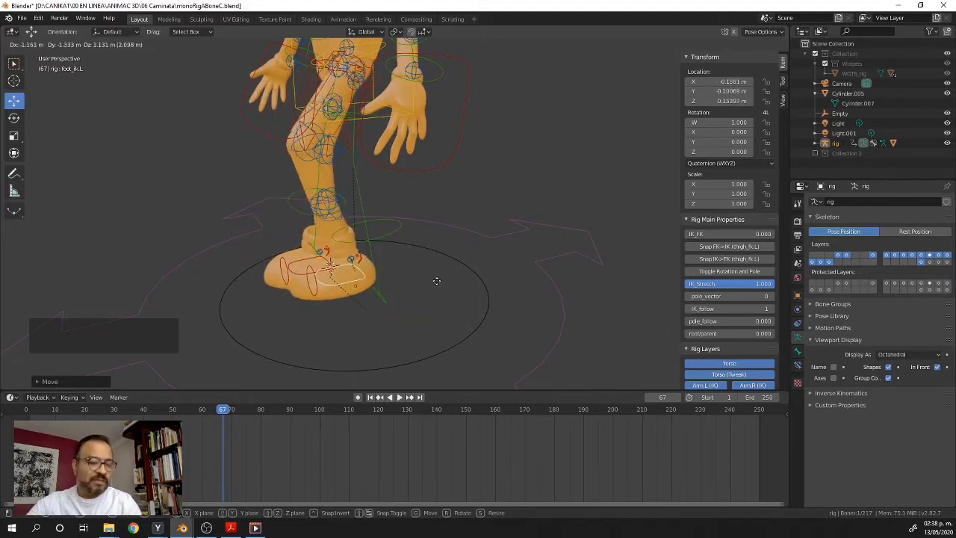
key(Escape)
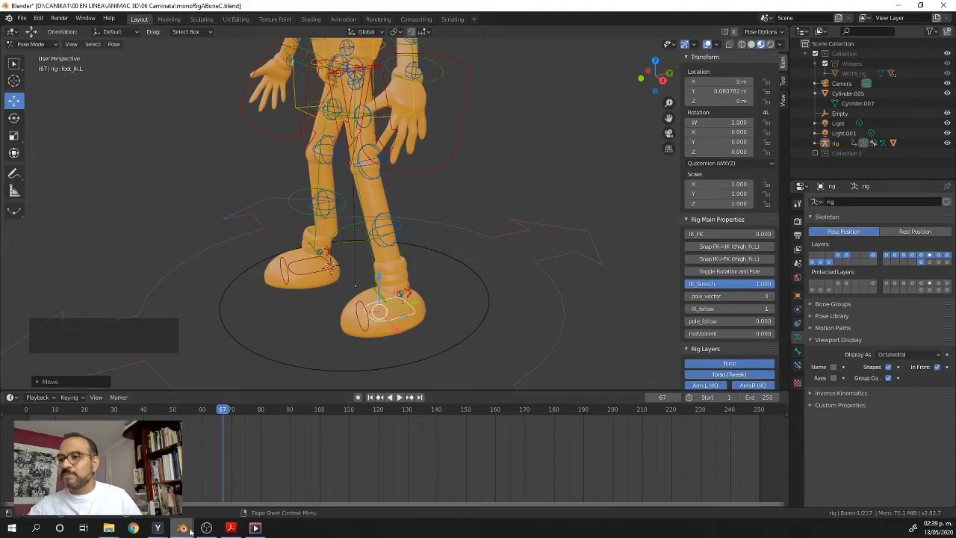
- Switch to the Blender window with Red-Nelb_MONO.blend and examine the Red Nelb character and its rig controls
mouse_move(189, 531)
click(246, 484)
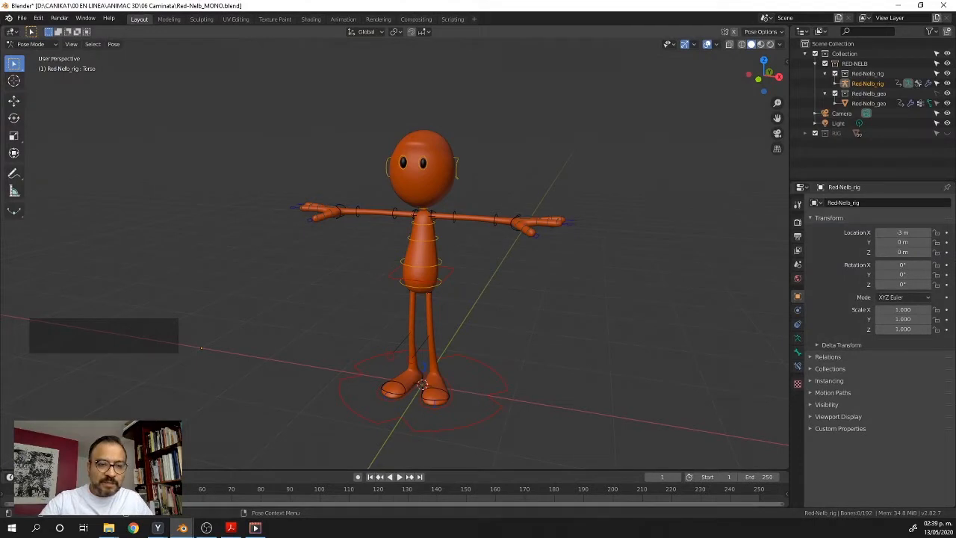
key(alt+Tab)
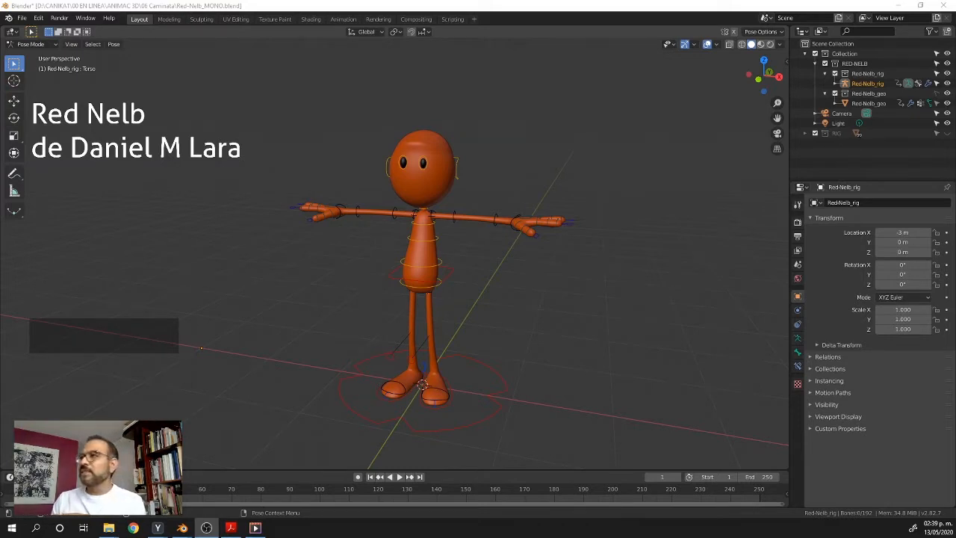
key(alt)
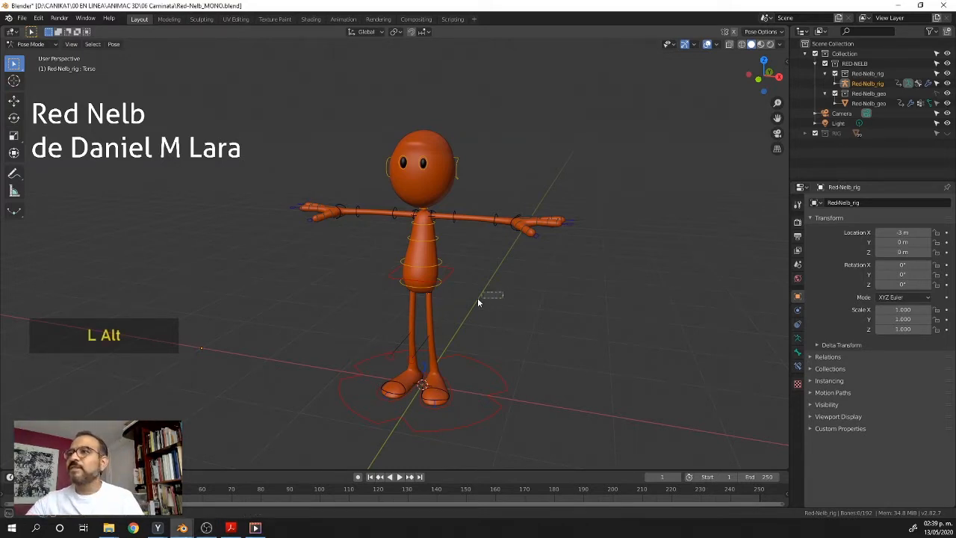
alt+drag(490, 279, 425, 292)
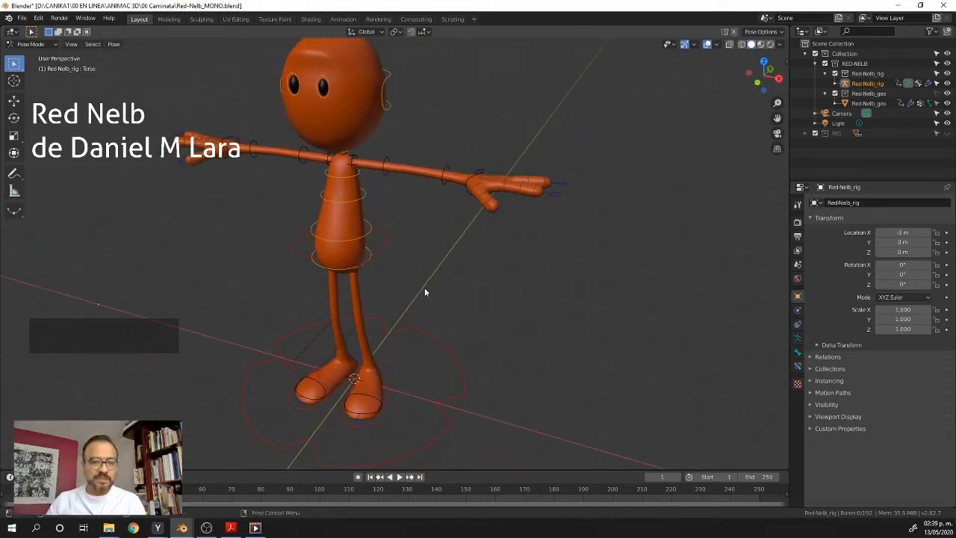
alt+shift+drag(488, 254, 438, 274)
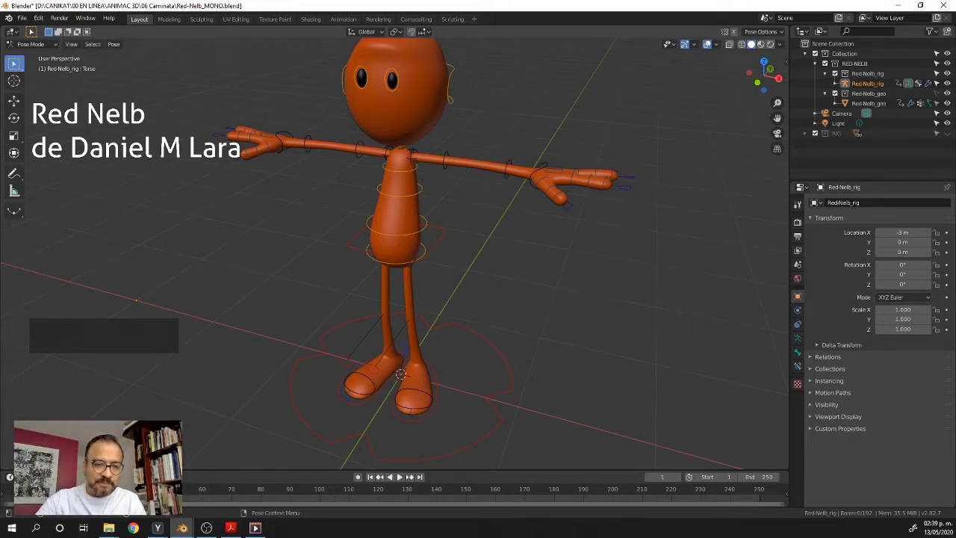
key(alt+Tab)
drag(481, 220, 440, 233)
alt+drag(440, 277, 415, 251)
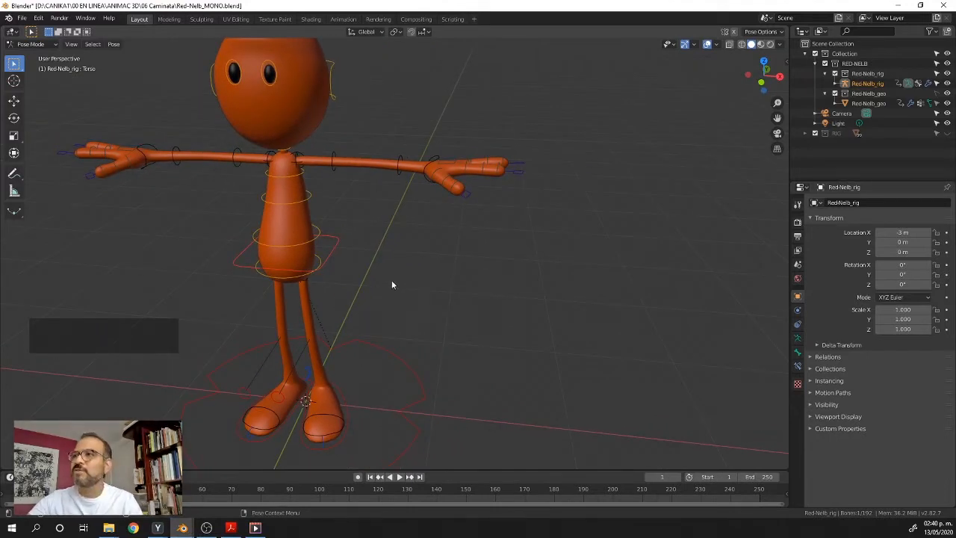
- Try moving the Red Nelb character's torso control and the left foot's IK control
alt+drag(386, 277, 429, 256)
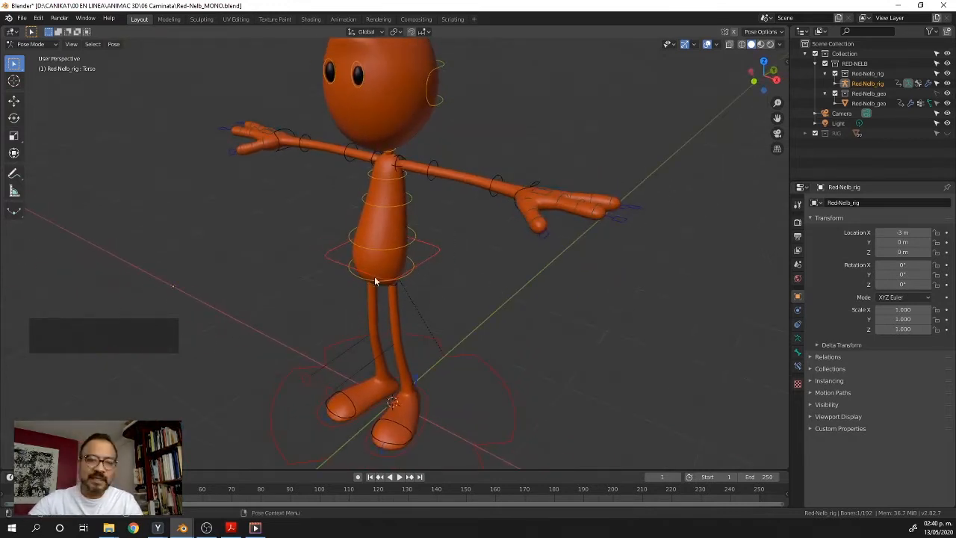
key(g)
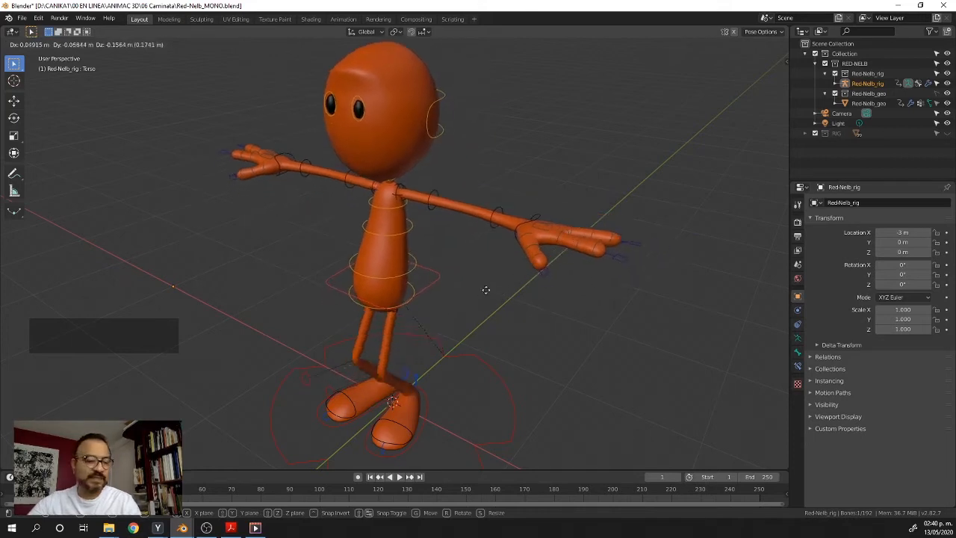
click(475, 298)
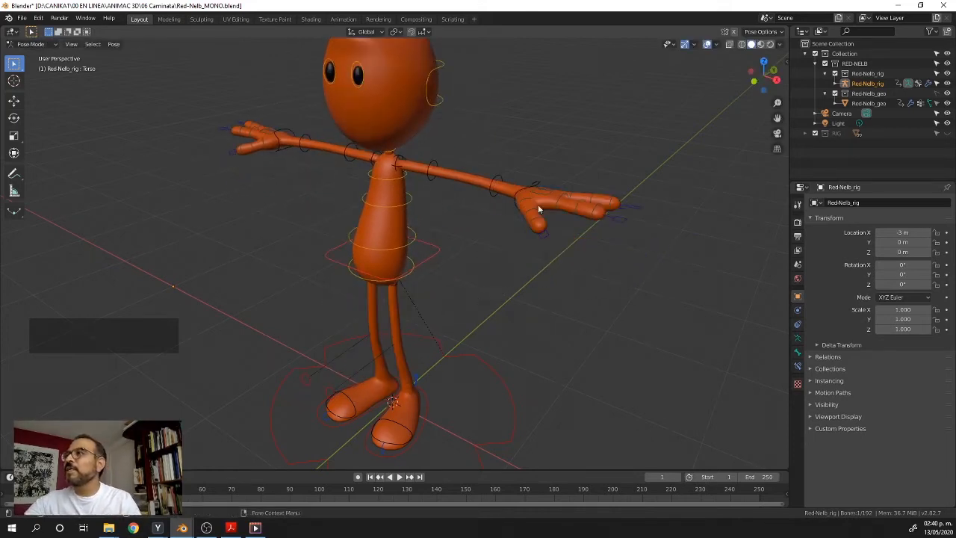
click(425, 426)
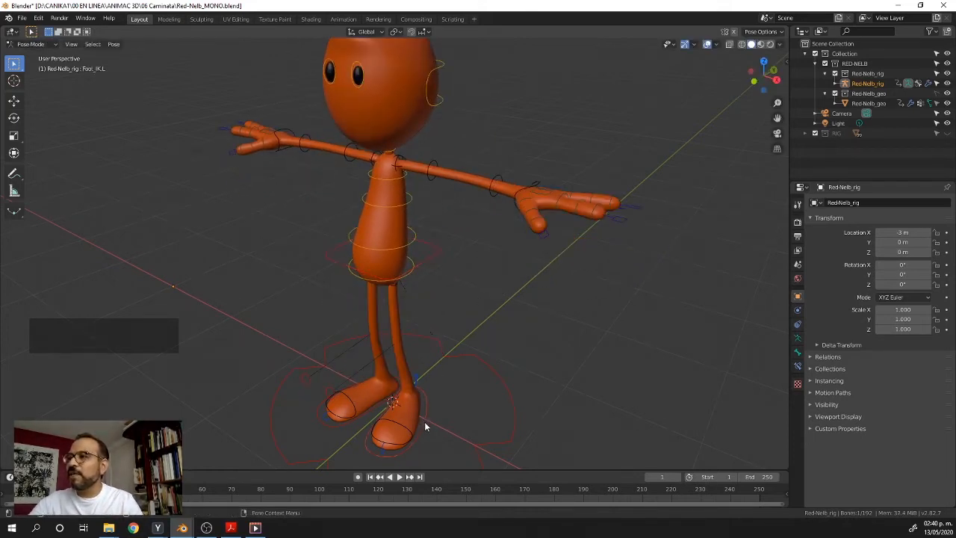
key(g)
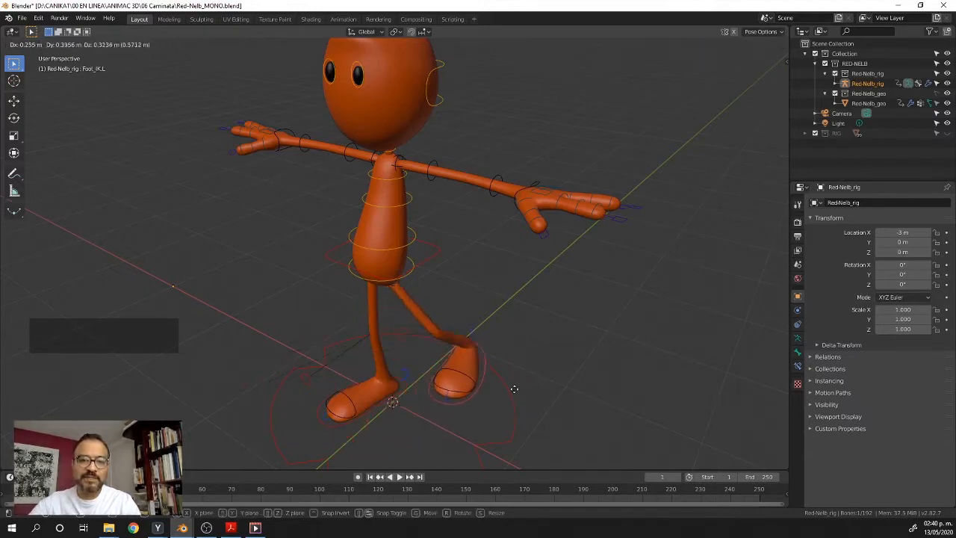
right_click(471, 388)
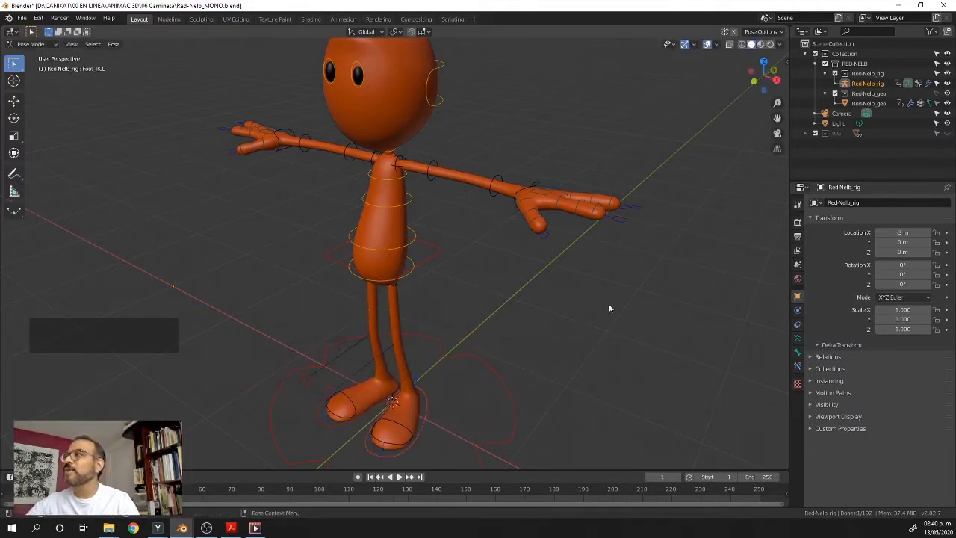
- Try rotating the left hand control, first in the view plane and with free trackball rotation
drag(535, 173, 544, 186)
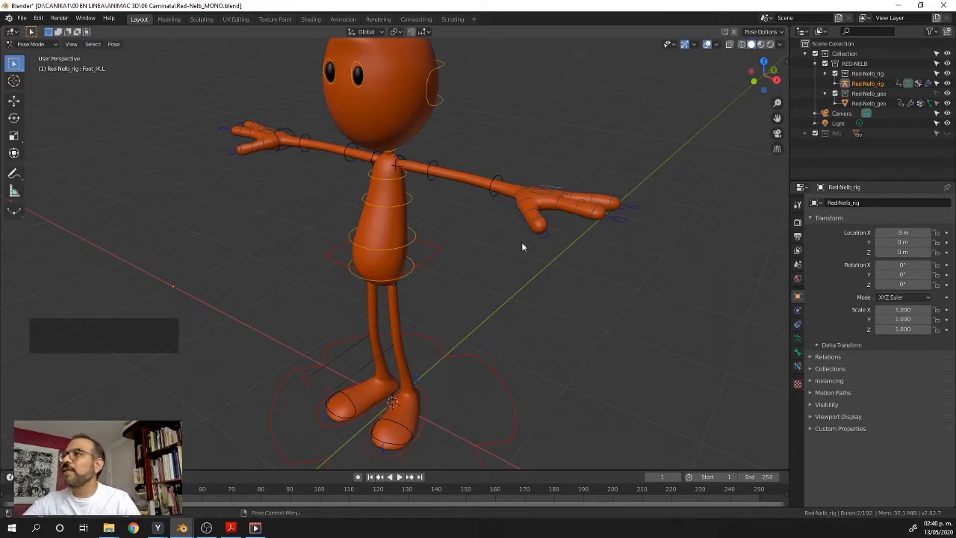
alt+drag(510, 245, 424, 218)
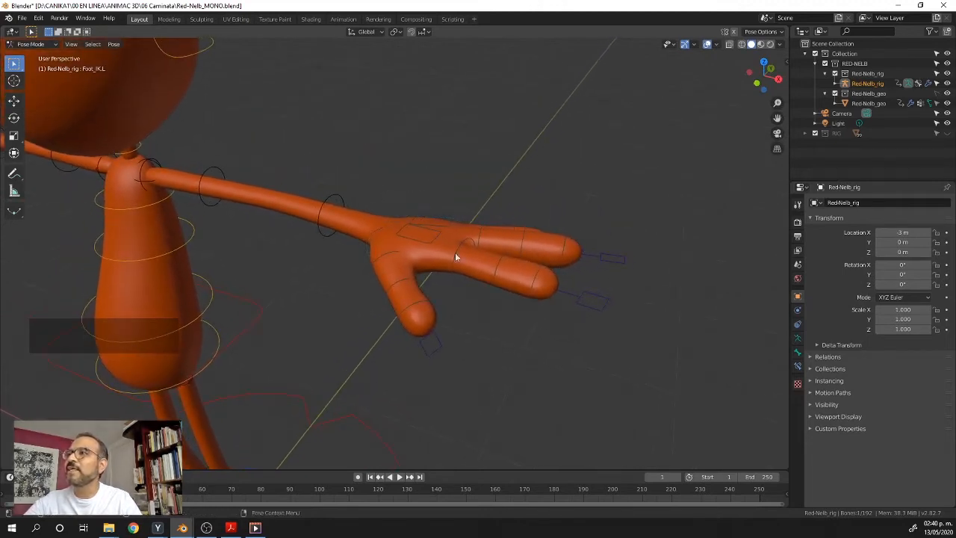
alt+drag(456, 256, 492, 256)
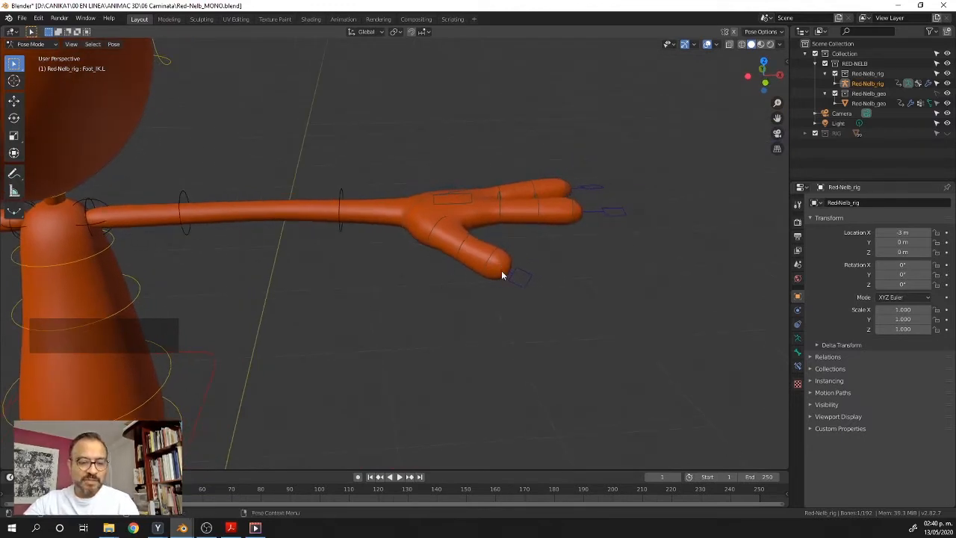
key(r)
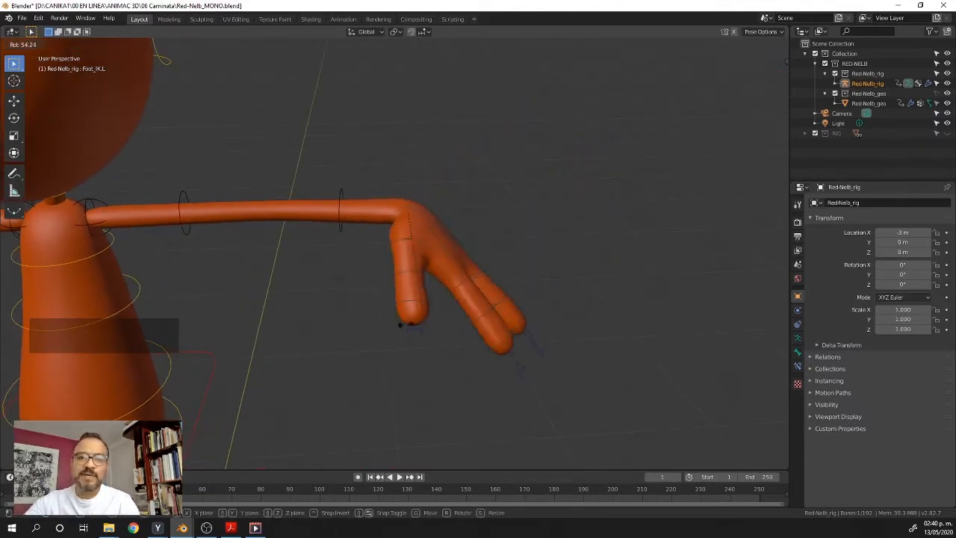
key(r)
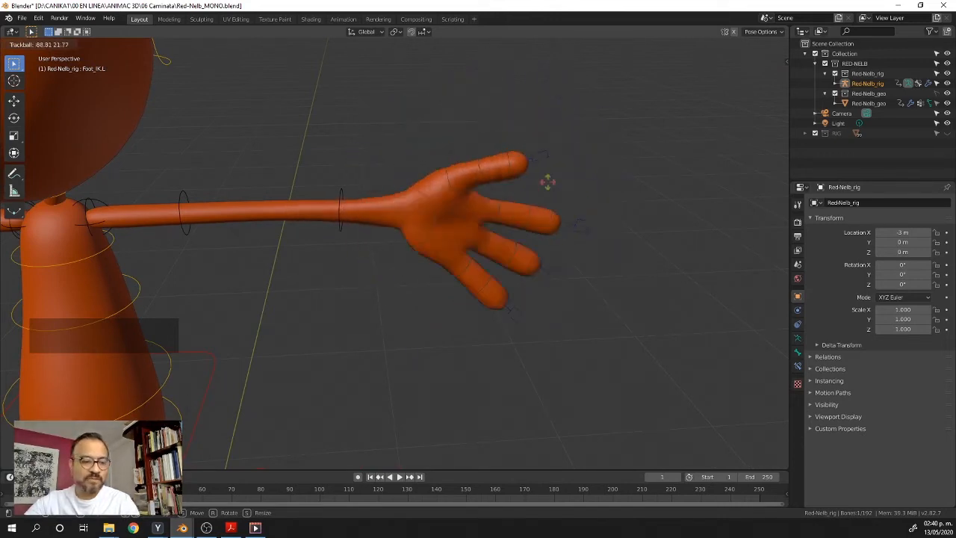
key(Escape)
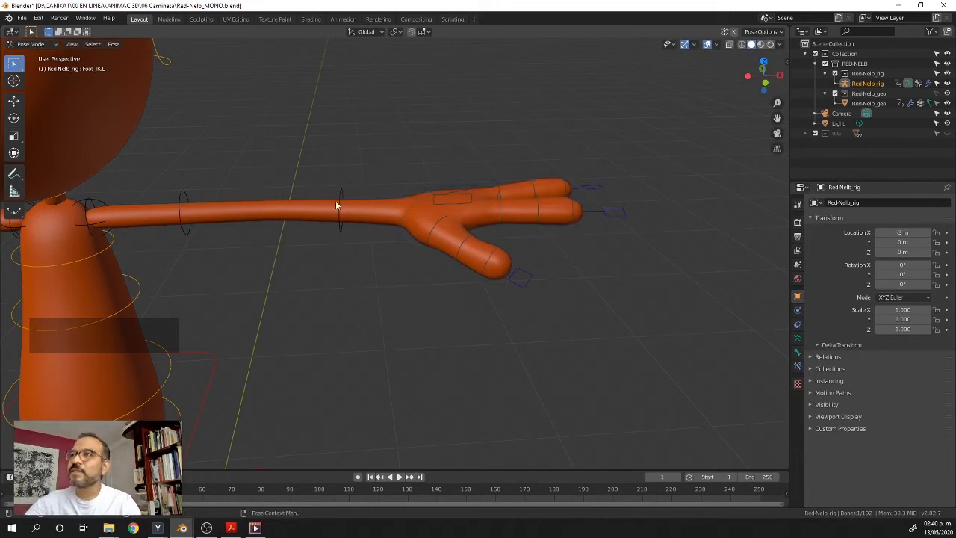
- Try rotating the left forearm control and the left upper arm control
click(340, 191)
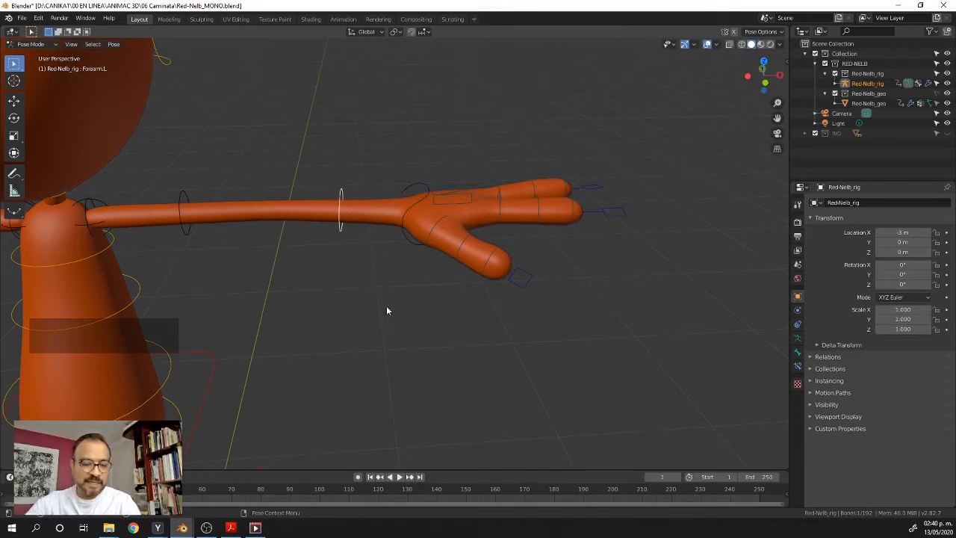
key(r)
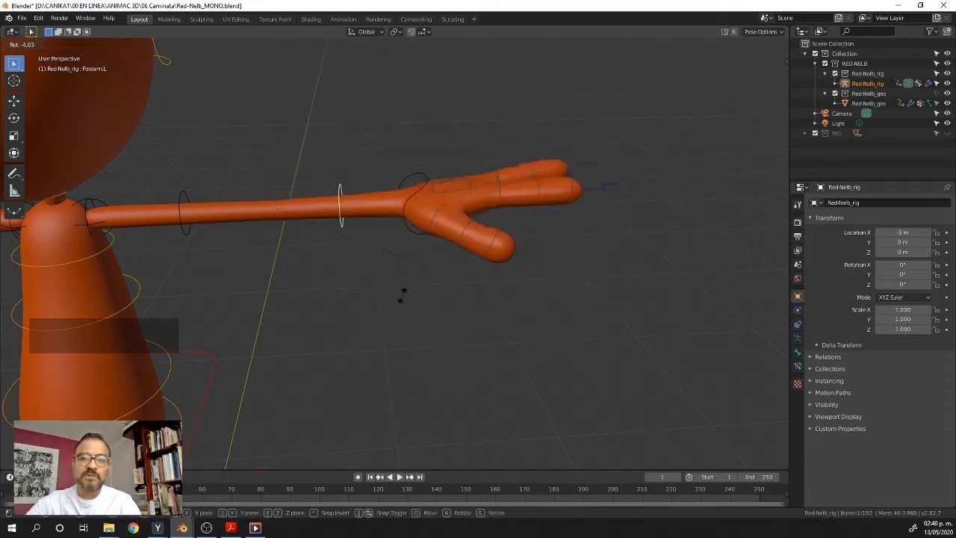
right_click(338, 269)
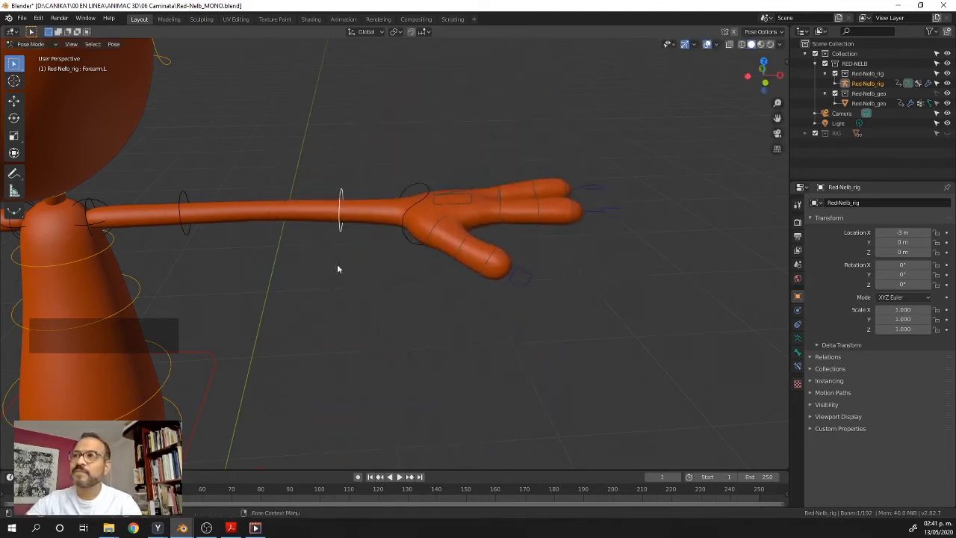
drag(156, 178, 224, 201)
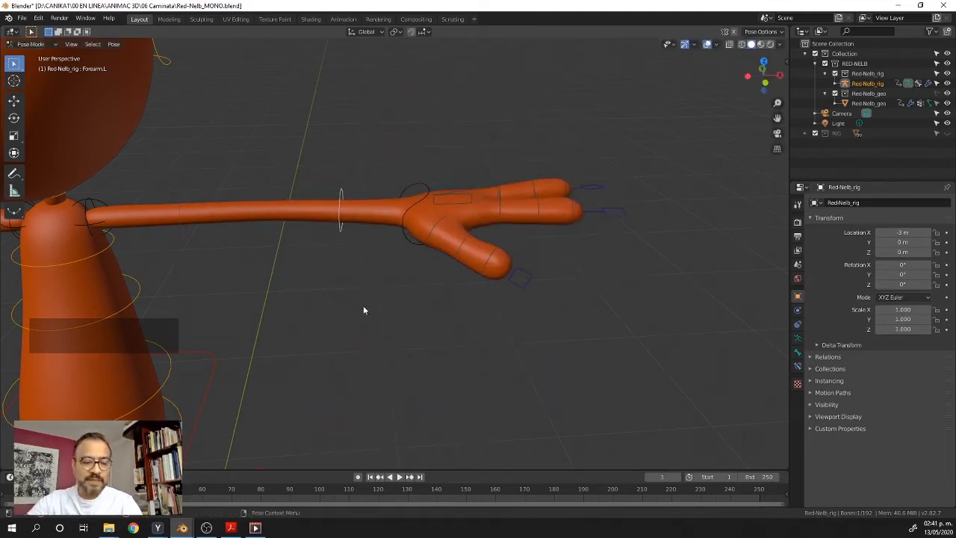
key(r)
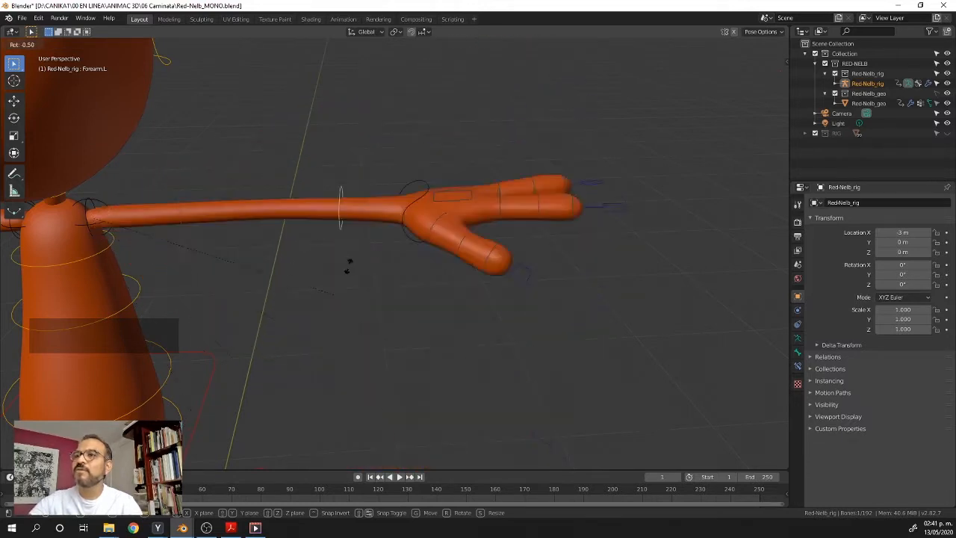
key(Escape)
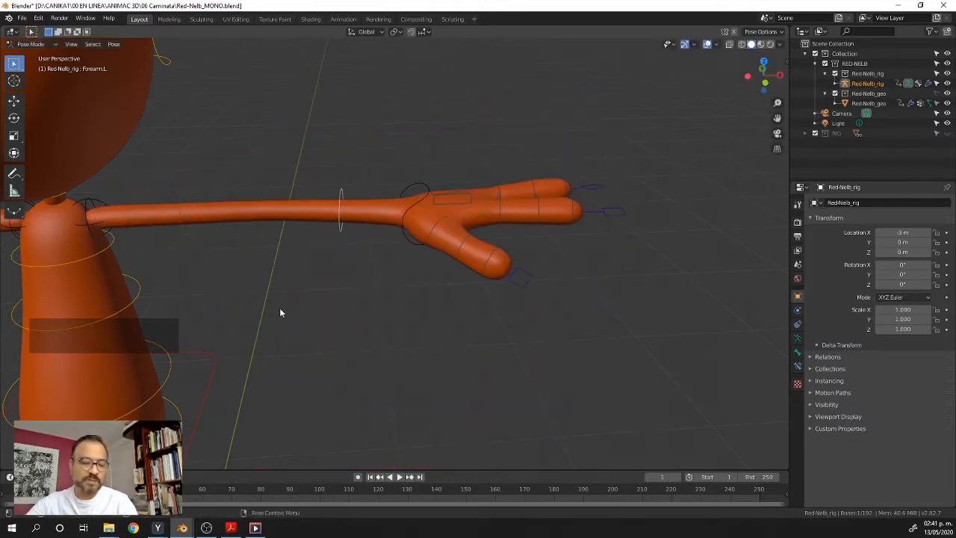
- Try rotating the upper chest control Spine_03 and the hip control at the base of the torso
ctrl+alt+drag(292, 282, 366, 321)
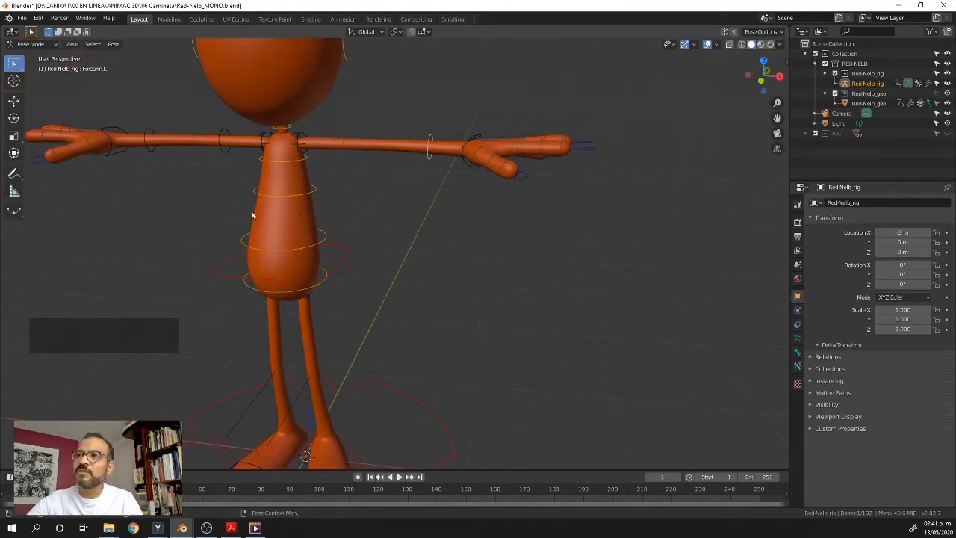
click(306, 161)
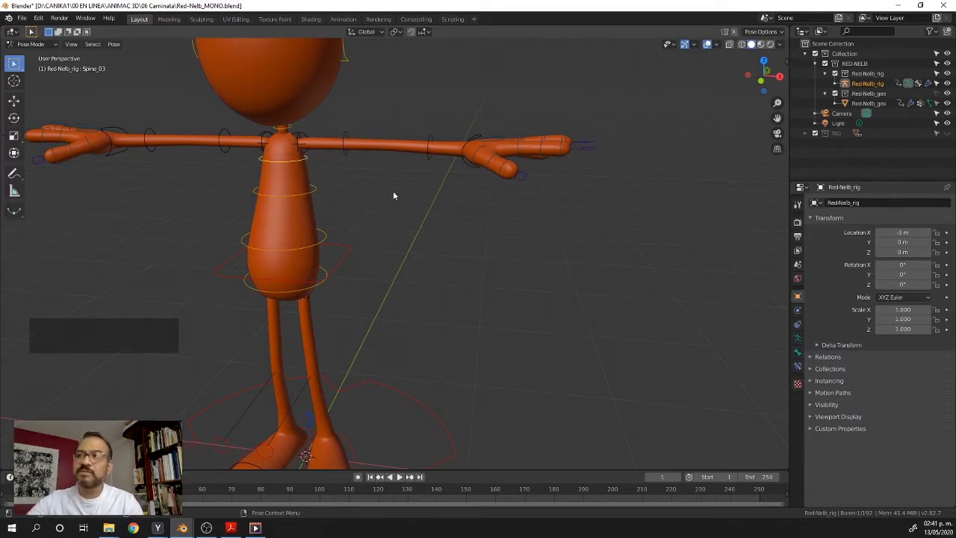
key(r)
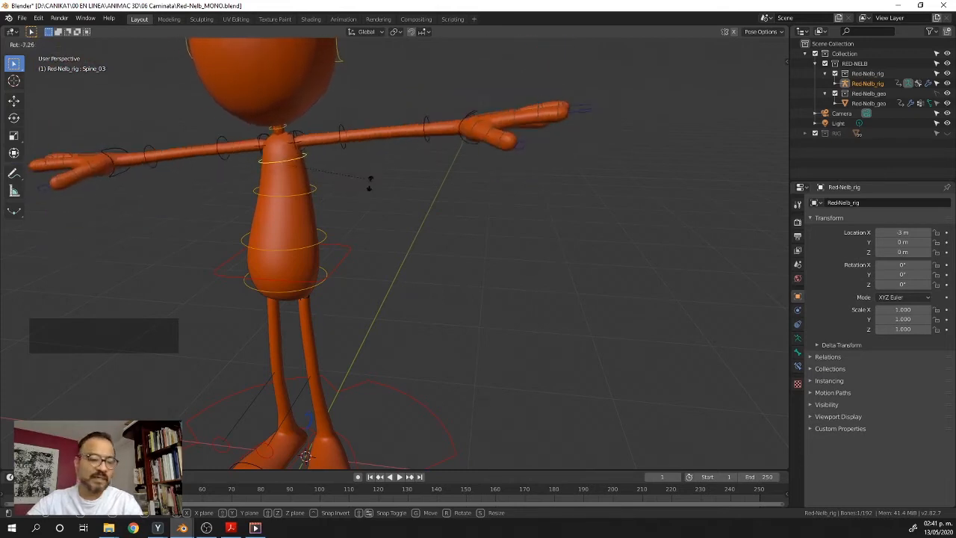
right_click(372, 235)
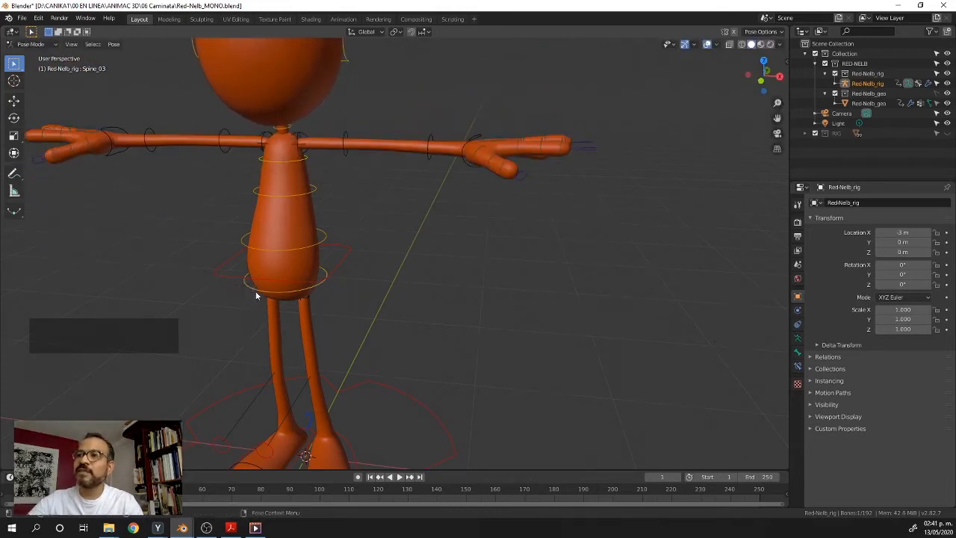
mouse_move(399, 317)
alt+mouse_down()
mouse_move(427, 305)
mouse_move(405, 312)
alt+mouse_up()
key(r)
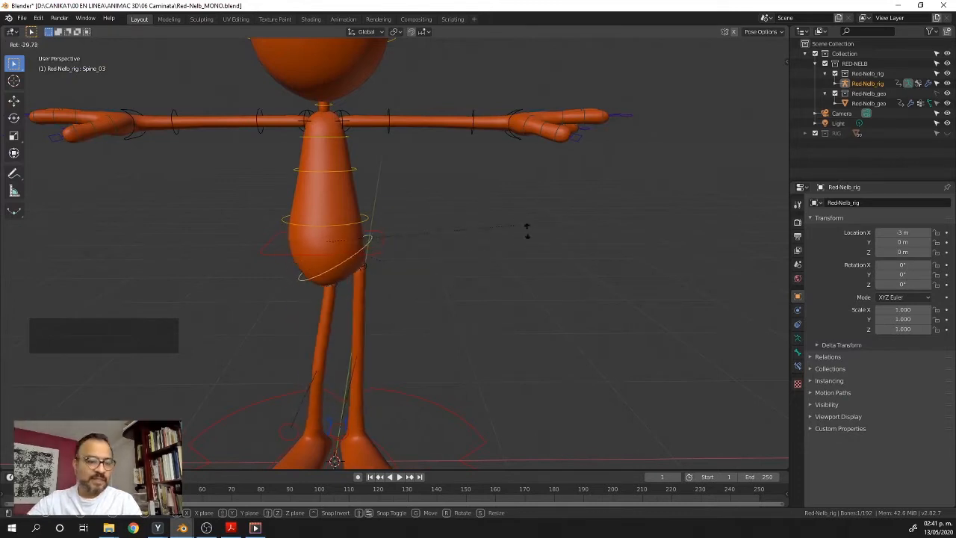
key(Escape)
- Try moving the whole character with the large root control around the feet
ctrl+alt+drag(462, 235, 360, 374)
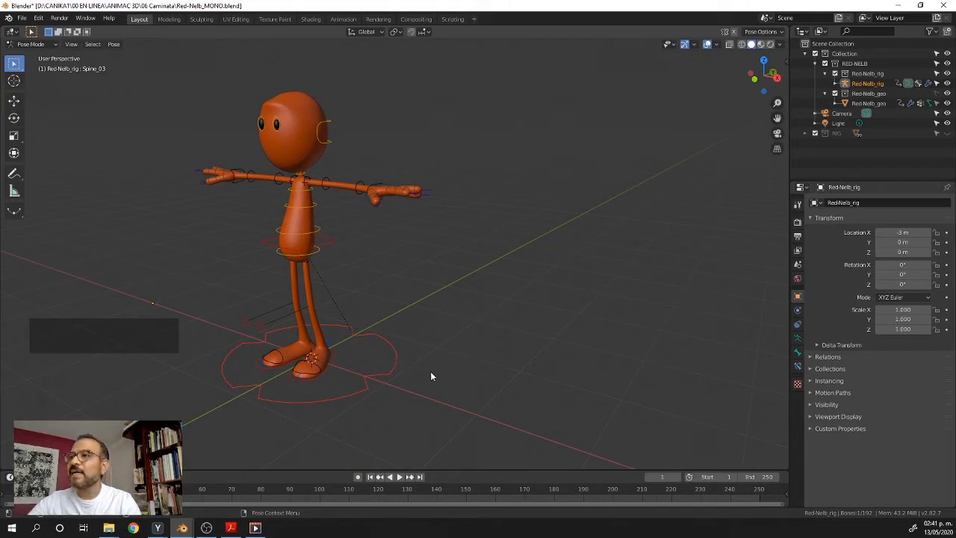
key(g)
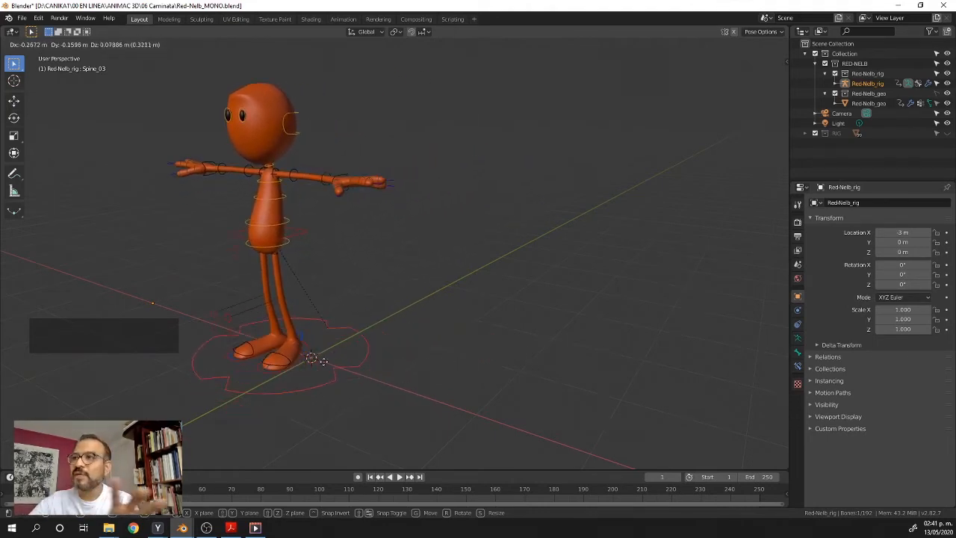
right_click(418, 350)
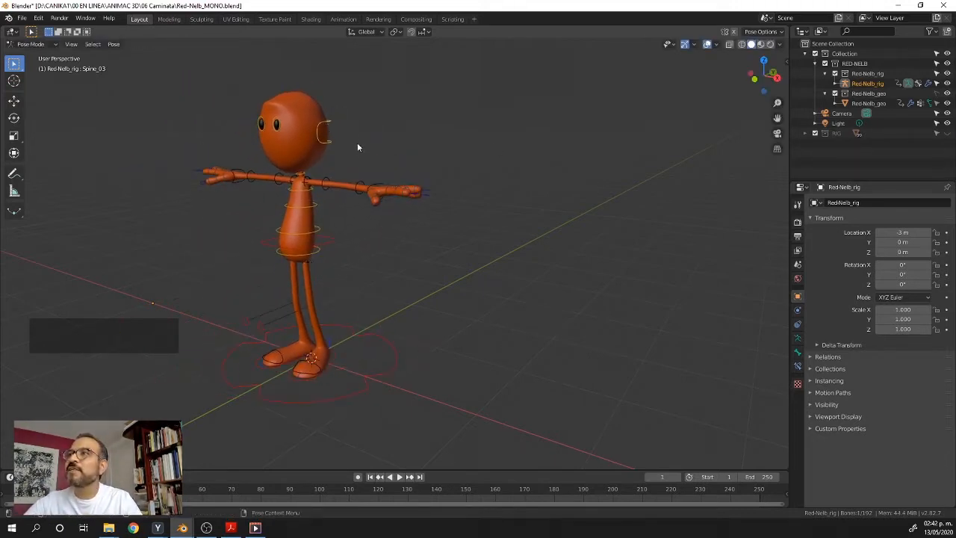
- Try rotating the head control and moving it away from the neck
alt+drag(357, 143, 390, 143)
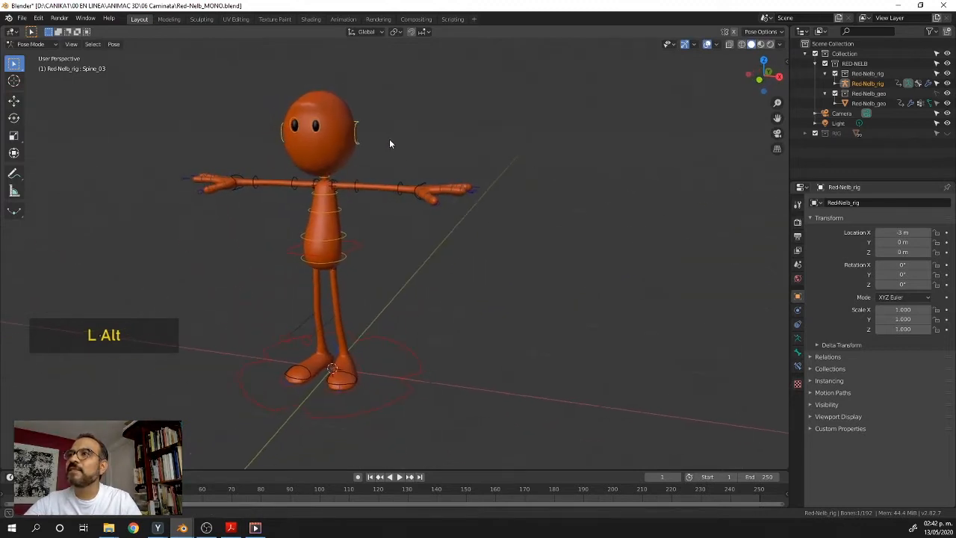
key(r)
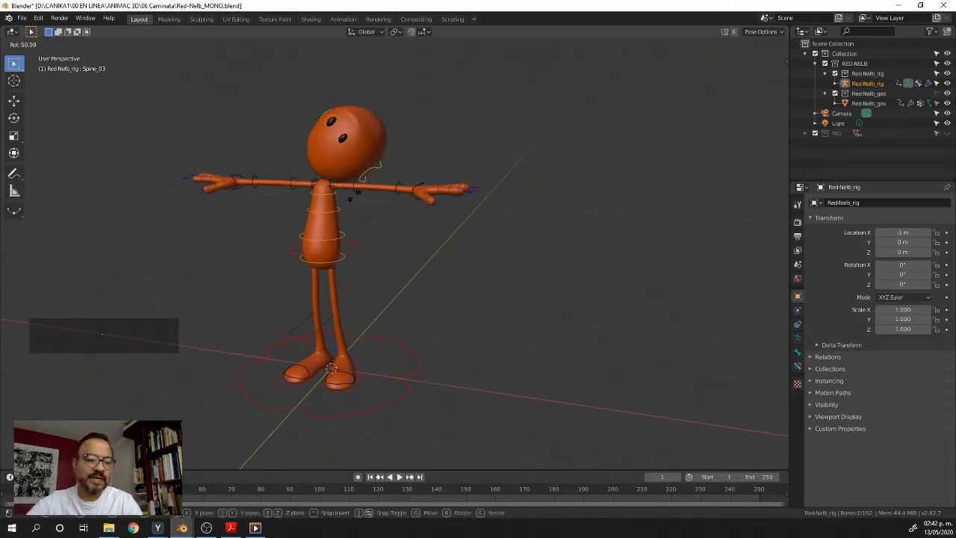
key(g)
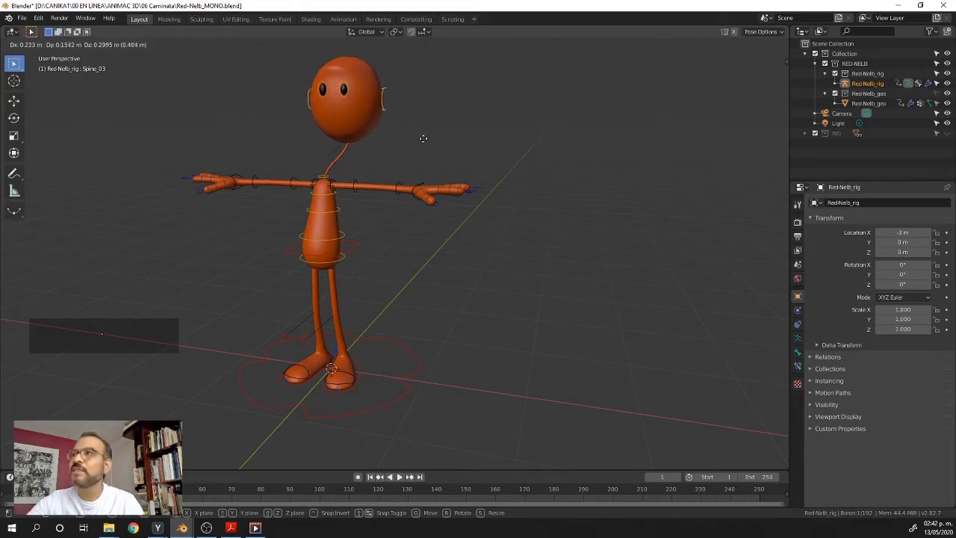
click(350, 220)
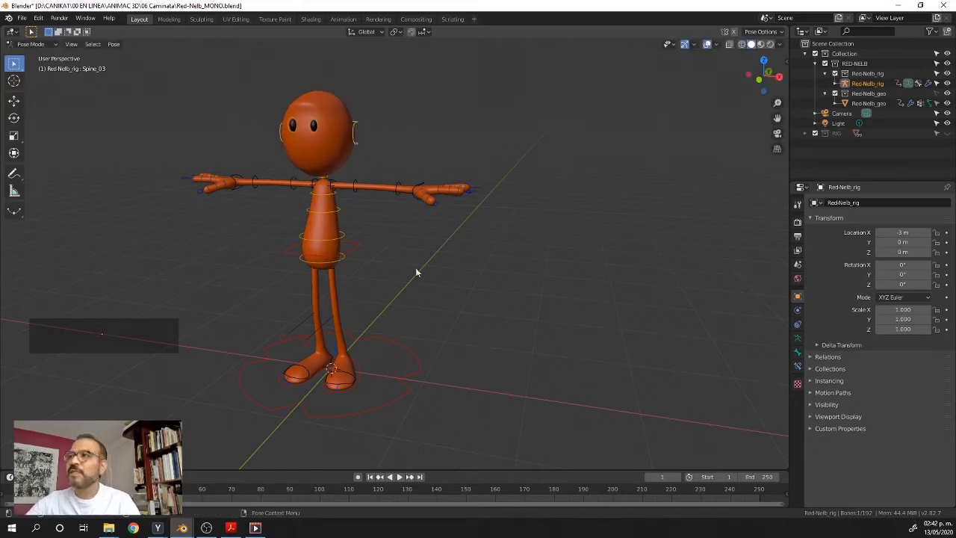
alt+drag(442, 284, 401, 306)
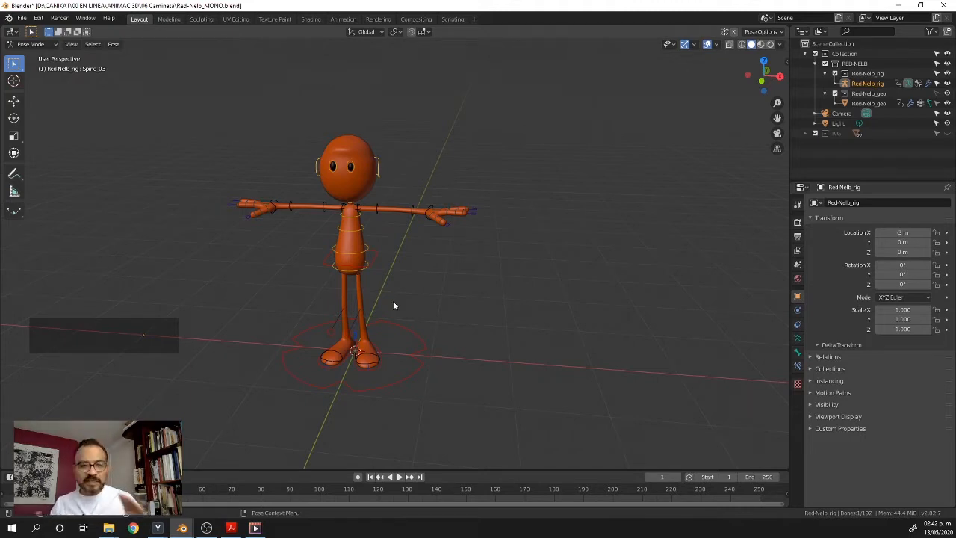
- Switch to The Animator's Survival Kit PDF in Adobe Acrobat Reader and examine its cover and the walk passing-position drawings on PDF page 118
click(231, 530)
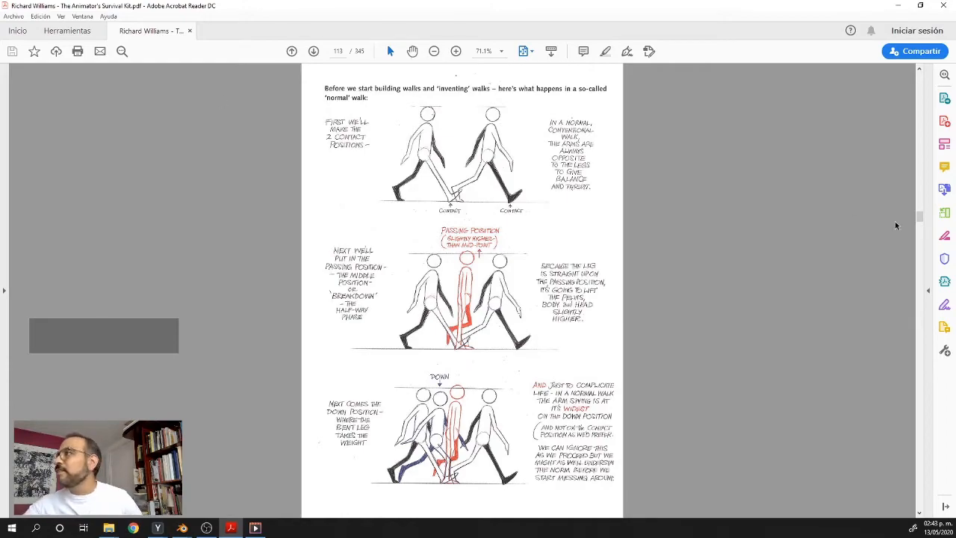
drag(919, 219, 919, 63)
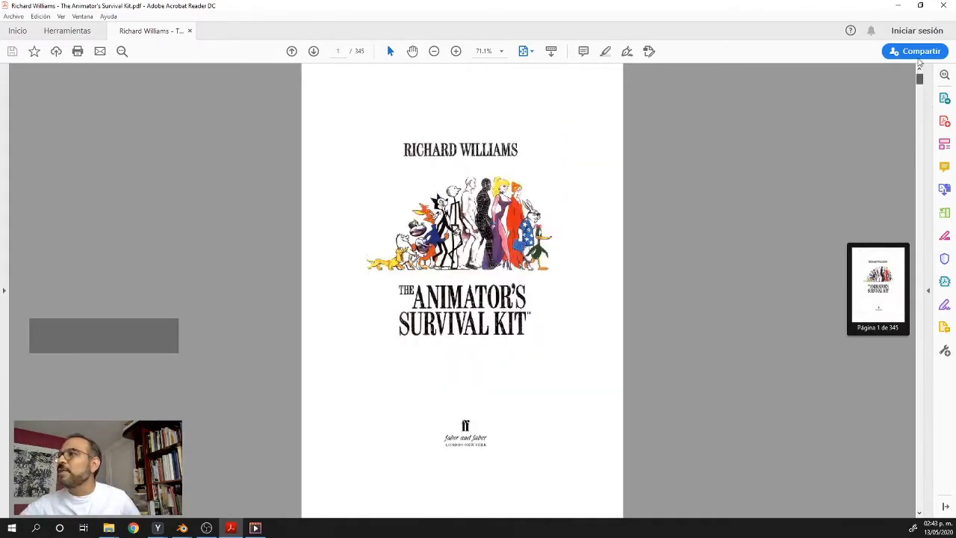
drag(917, 81, 910, 226)
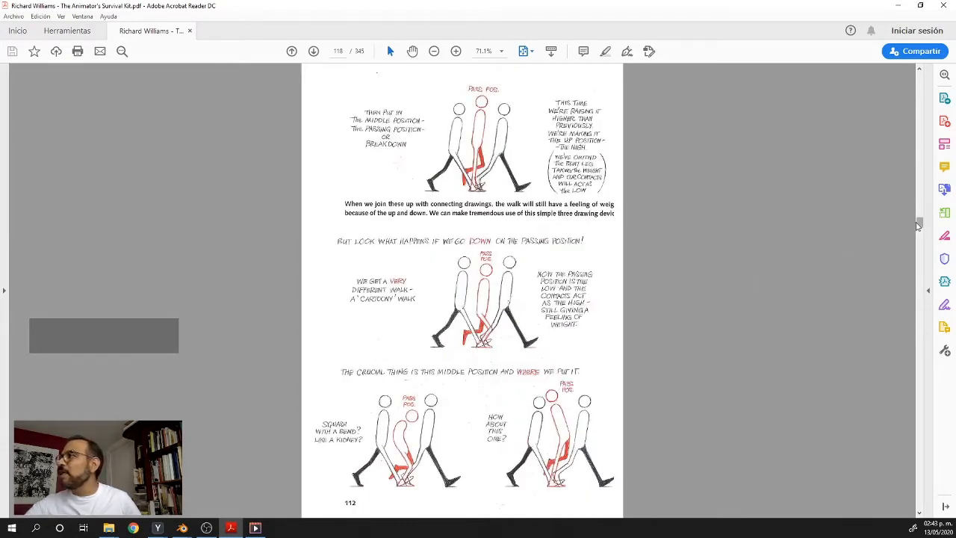
mouse_move(916, 224)
mouse_down()
mouse_move(919, 235)
mouse_move(919, 223)
mouse_up()
scroll(920, 228, up, 1)
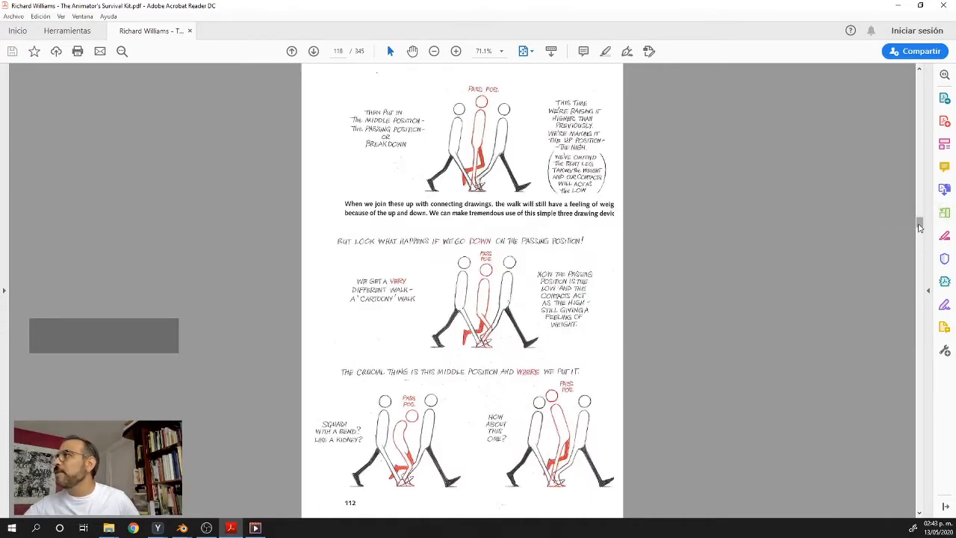
- Go back to PDF page 113 and examine the contact, passing and down positions of a normal walk
mouse_move(920, 223)
mouse_down()
mouse_move(923, 211)
mouse_move(920, 221)
mouse_up()
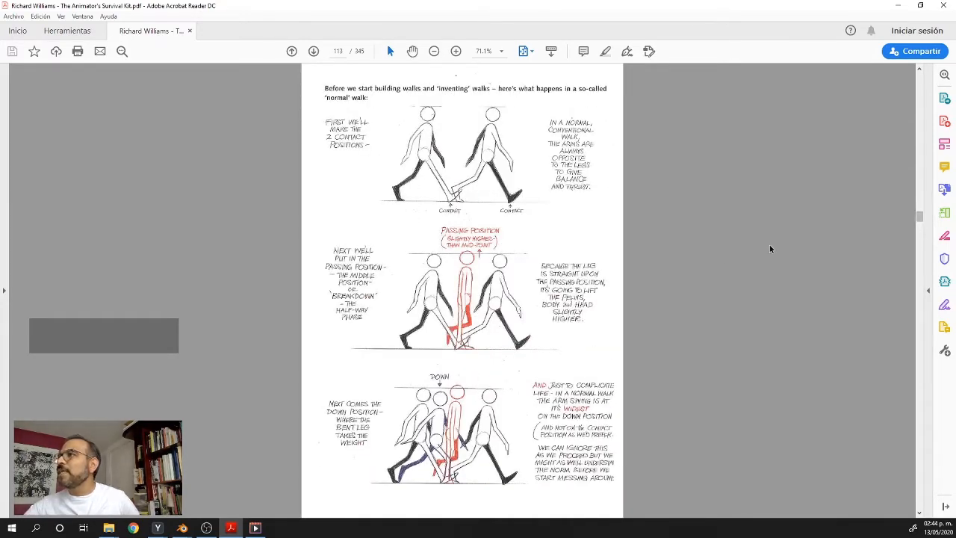
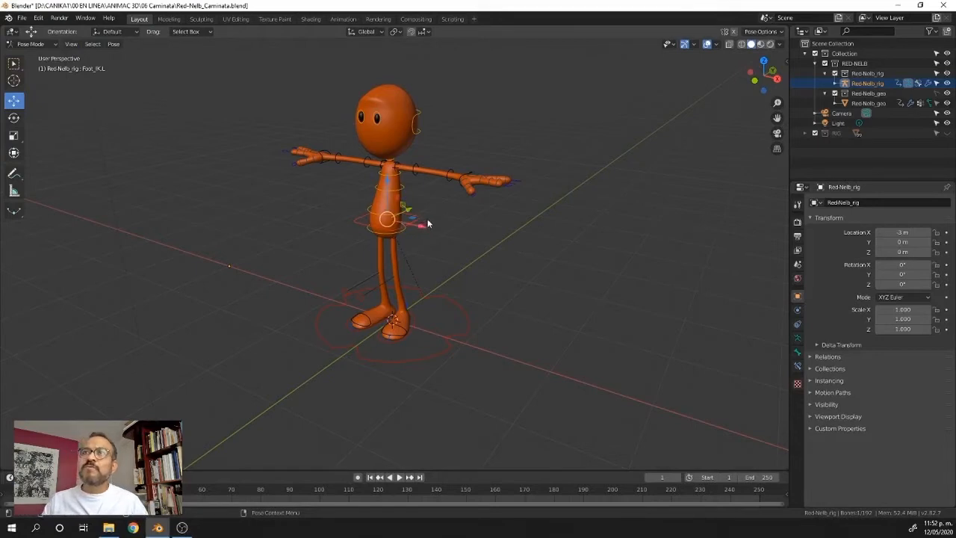
- Try moving the hip control, rotating it freely, and rotating it about the global Z and X axes
key(g)
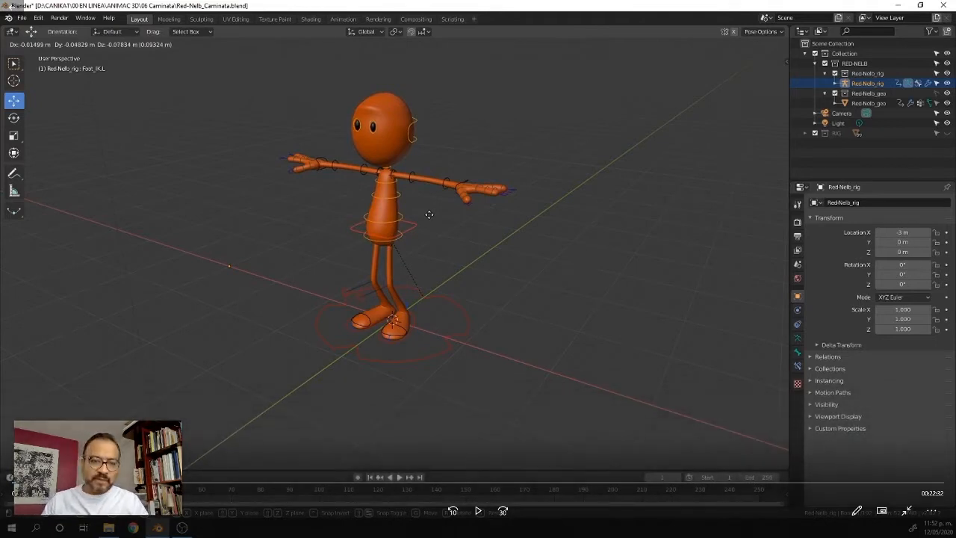
key(r)
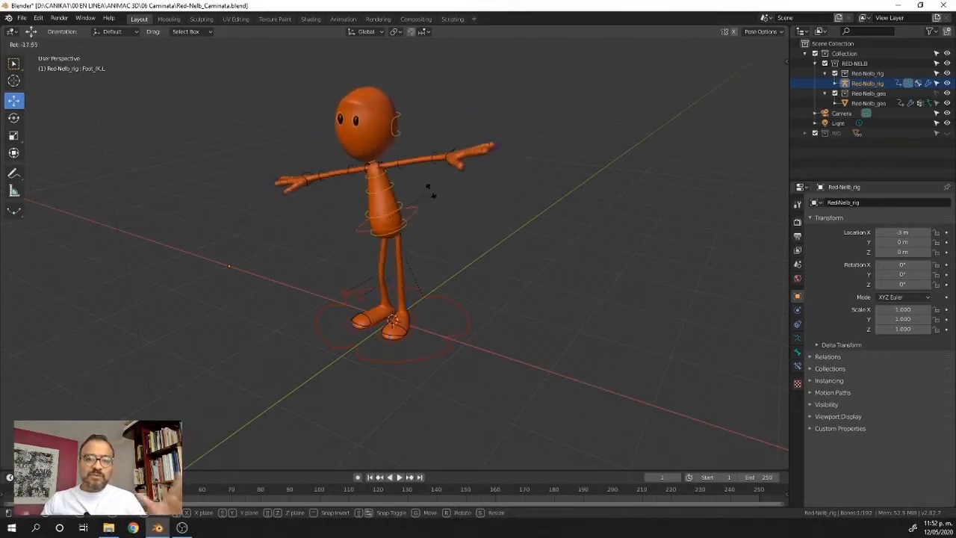
key(z)
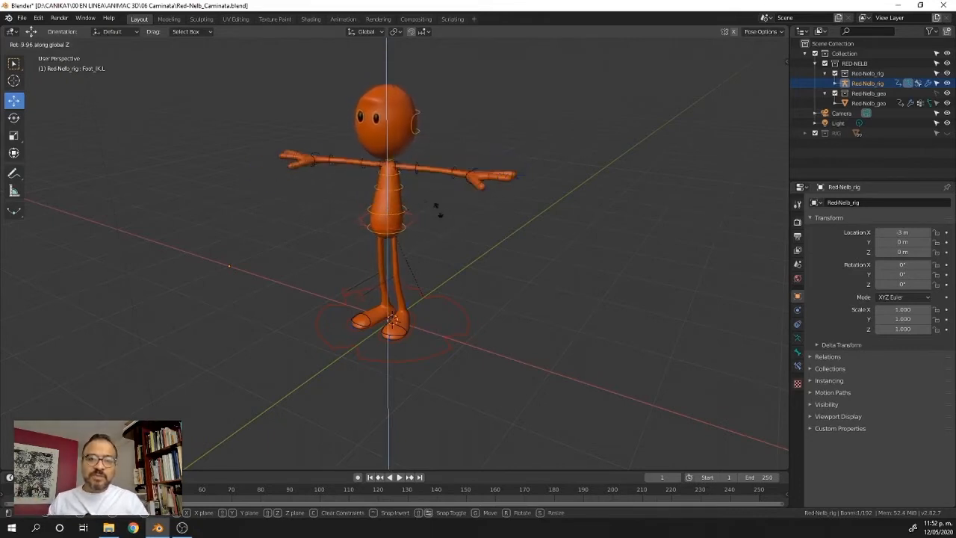
key(x)
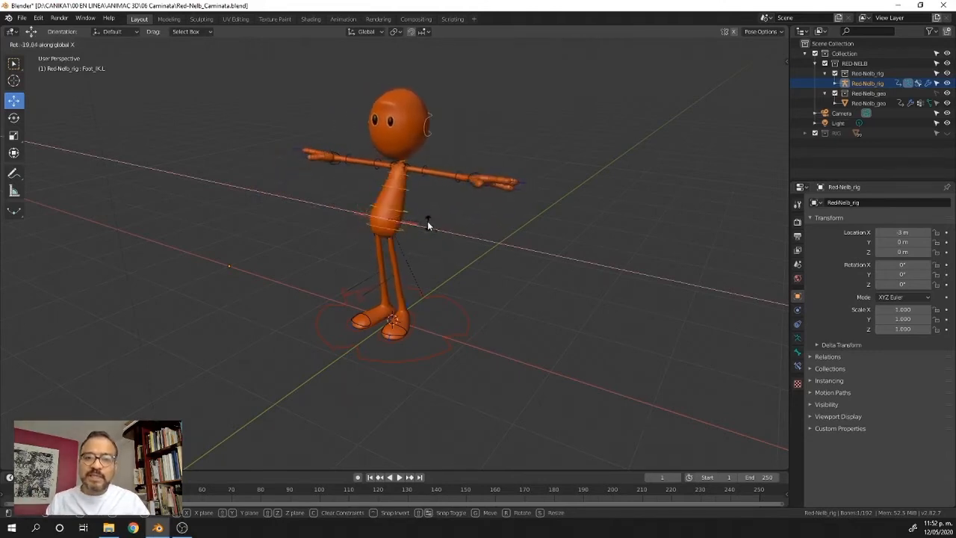
right_click(428, 221)
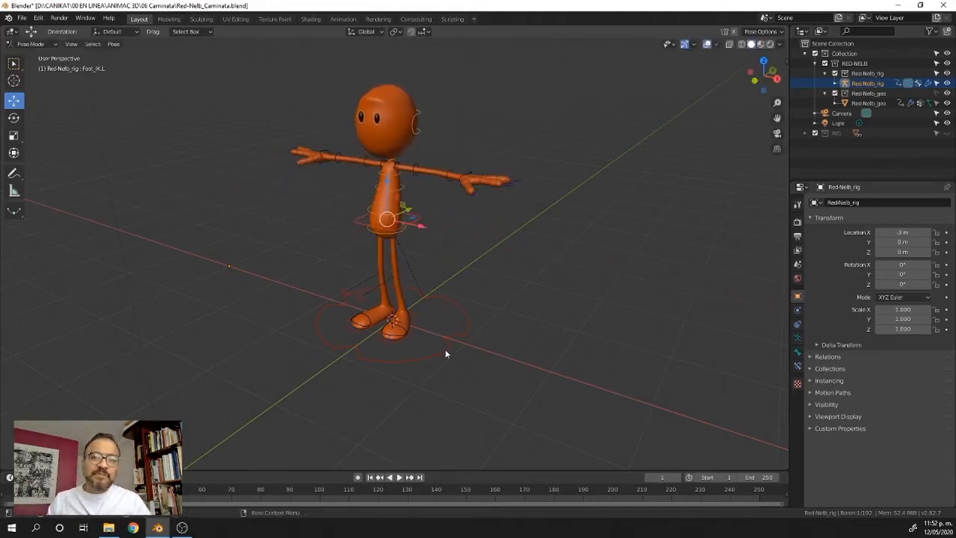
- Move the left foot control Foot_IK.L forward along Y and insert a Whole Character keyframe at frame 1
middle_drag(467, 271, 507, 263)
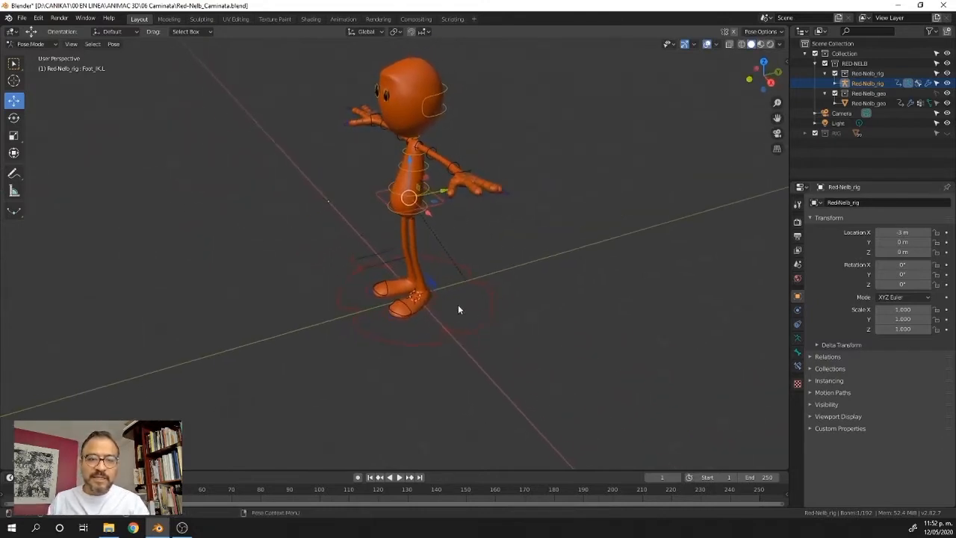
click(433, 302)
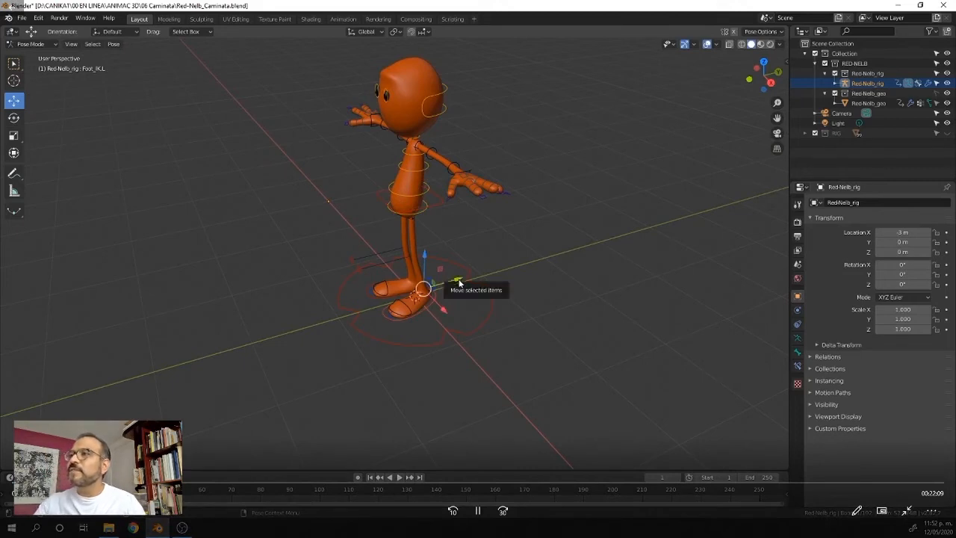
drag(450, 284, 423, 298)
key(KP_1)
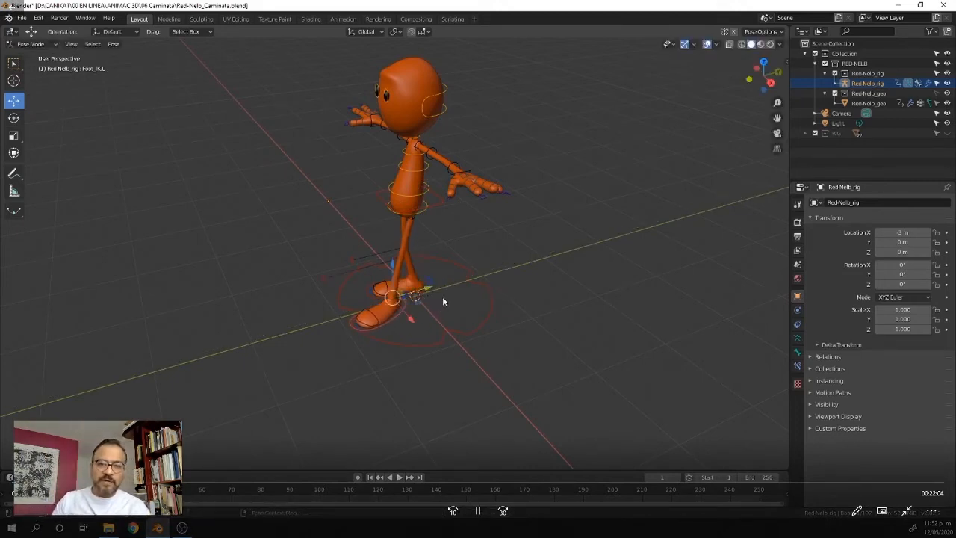
key(KP_3)
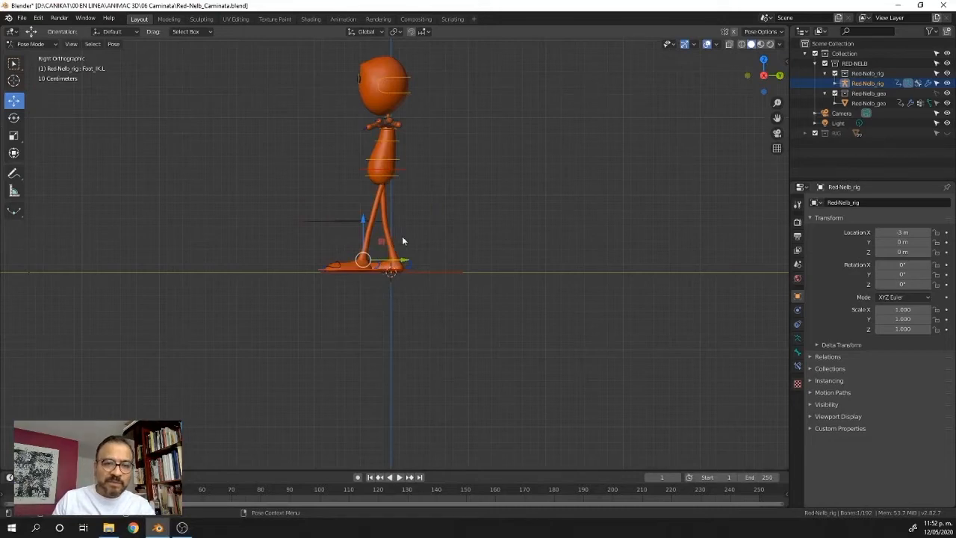
key(i)
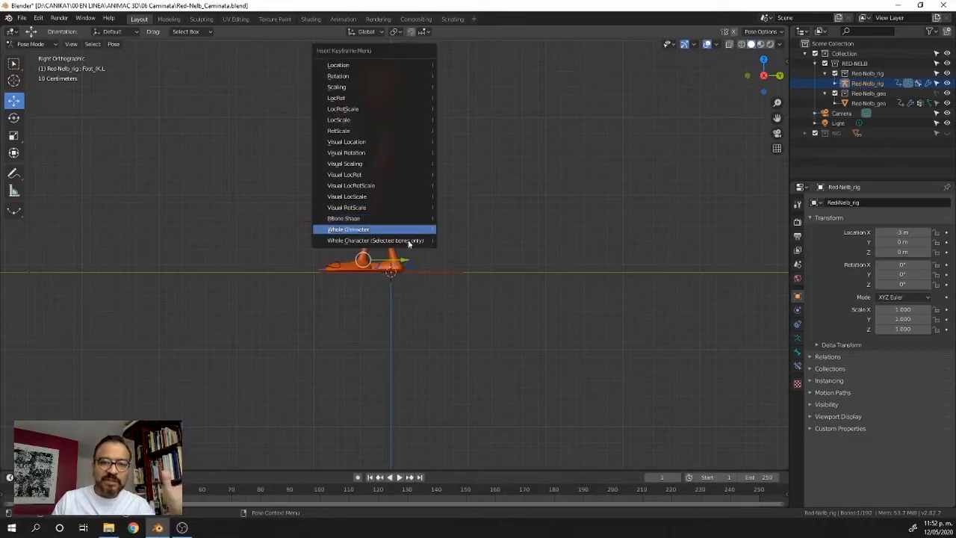
click(399, 230)
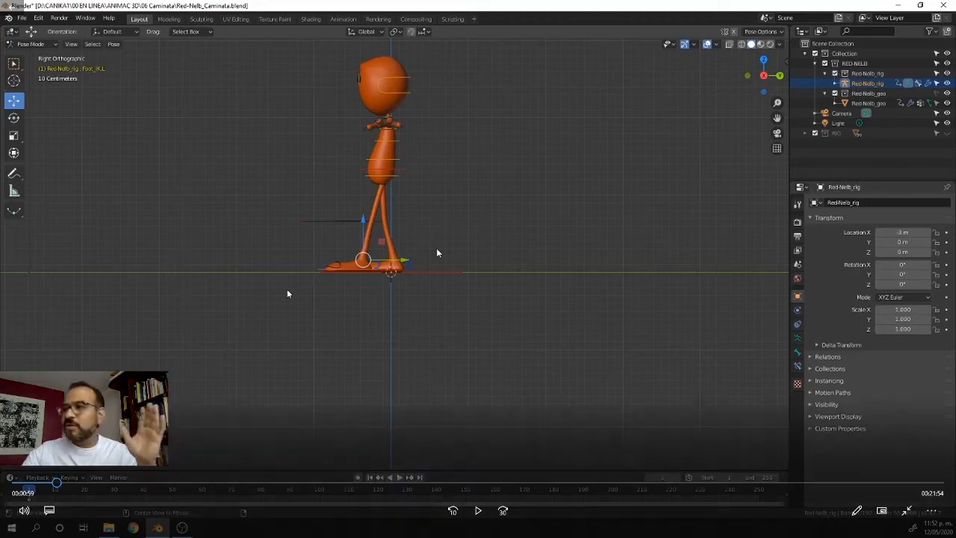
click(504, 483)
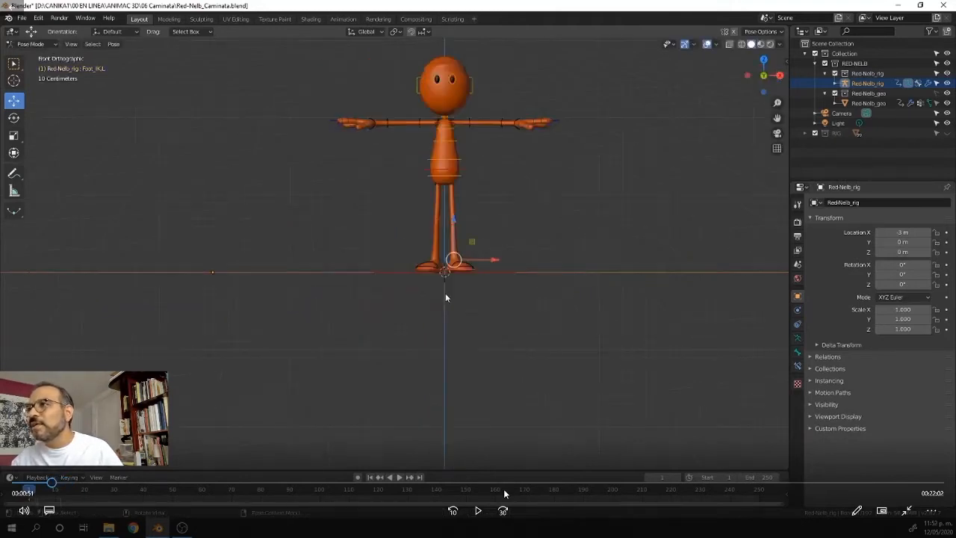
key(Left)
key(Left)
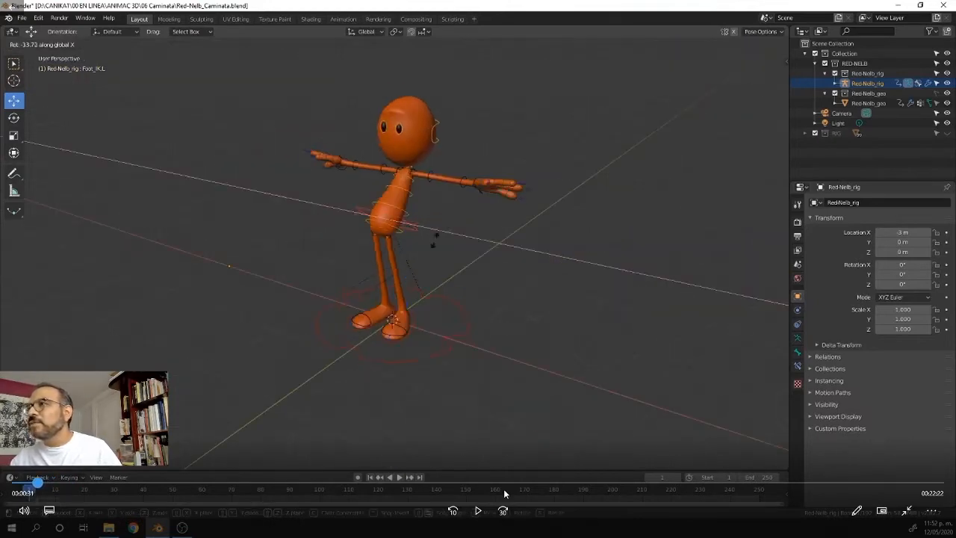
key(space)
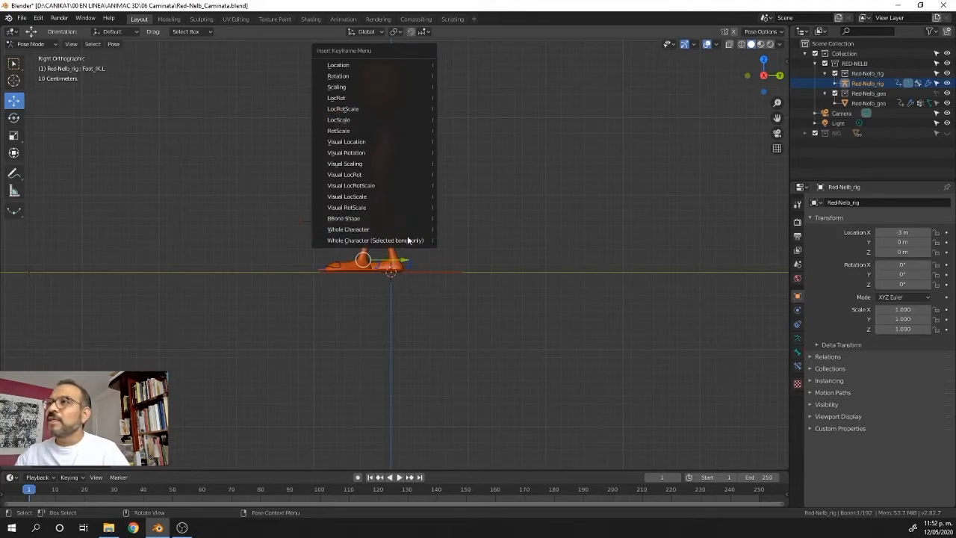
- Move the right foot control Foot_IK.R back along Y for the contact pose, and return to Blender after consulting PDF page 113
click(423, 292)
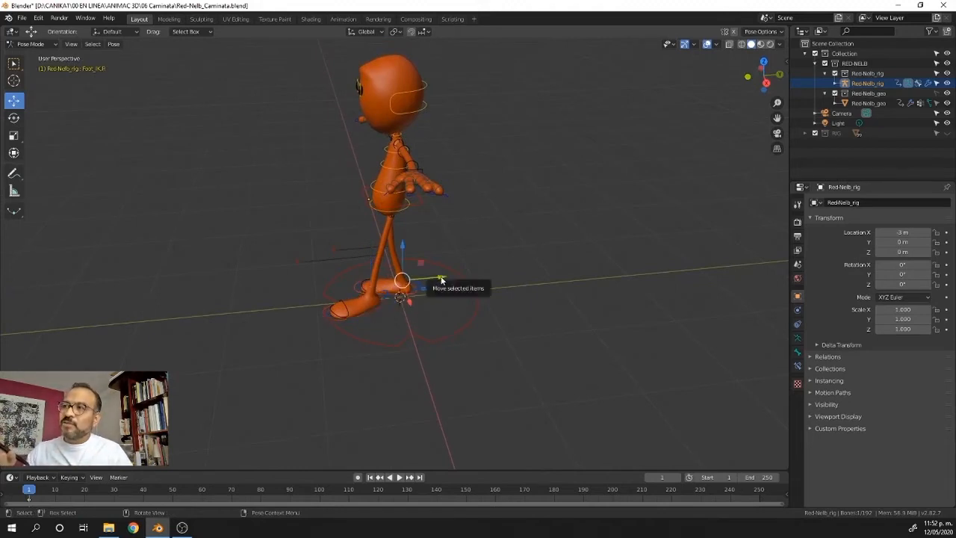
drag(443, 277, 493, 265)
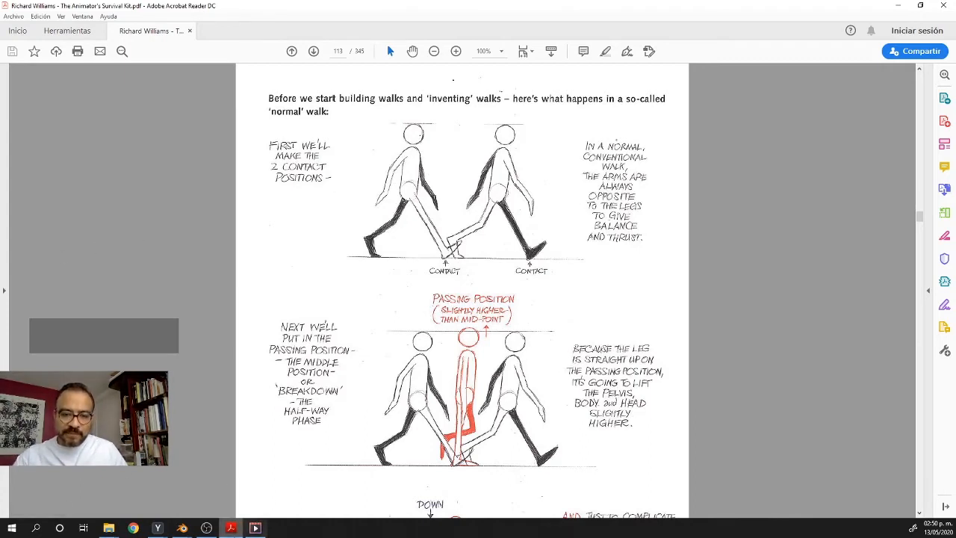
key(alt+Tab)
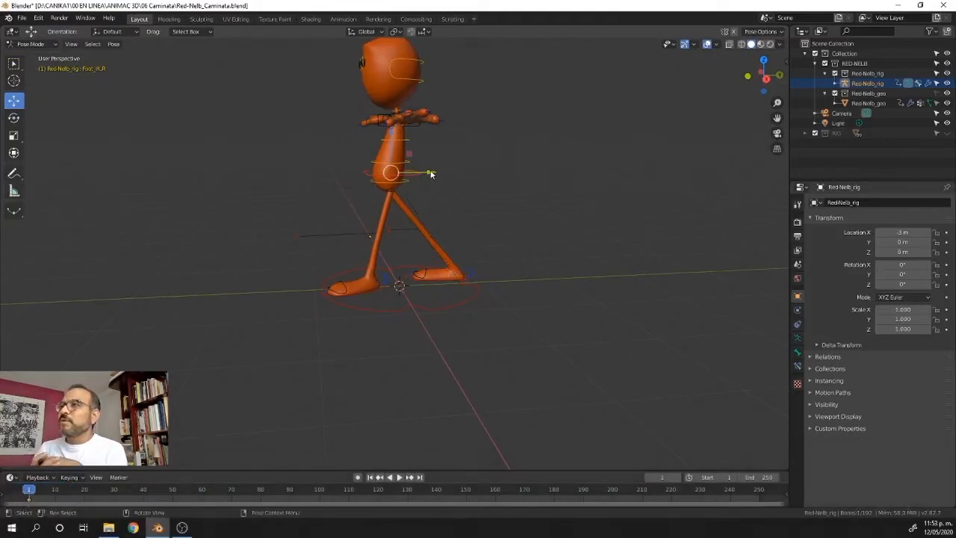
- Shift the hip control back along Y to centre the body between the feet and insert a Whole Character keyframe at frame 1
drag(429, 169, 440, 188)
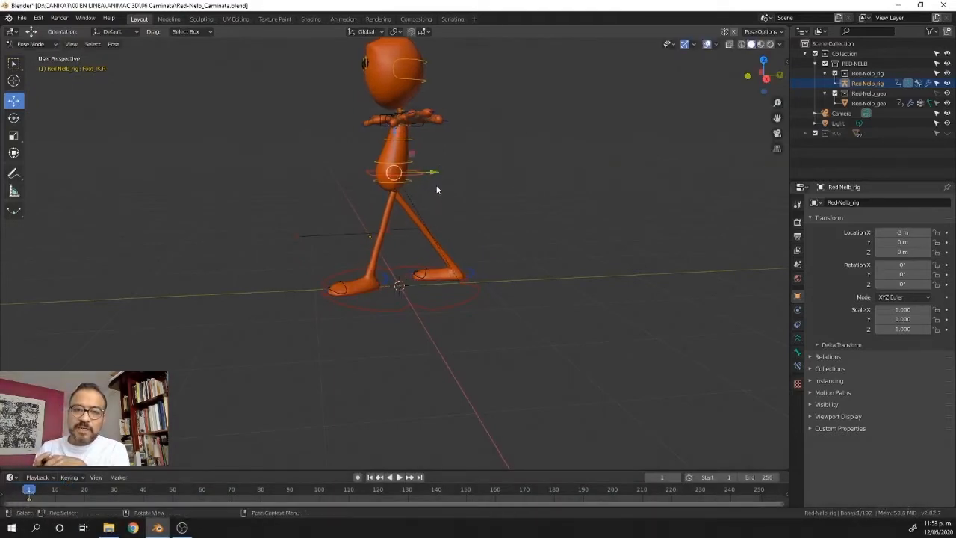
key(KP_3)
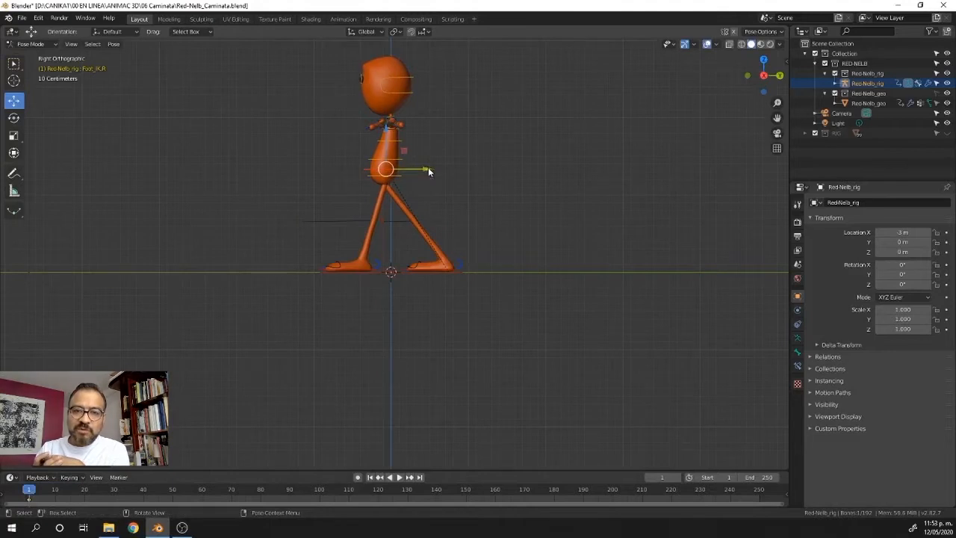
drag(428, 172, 436, 170)
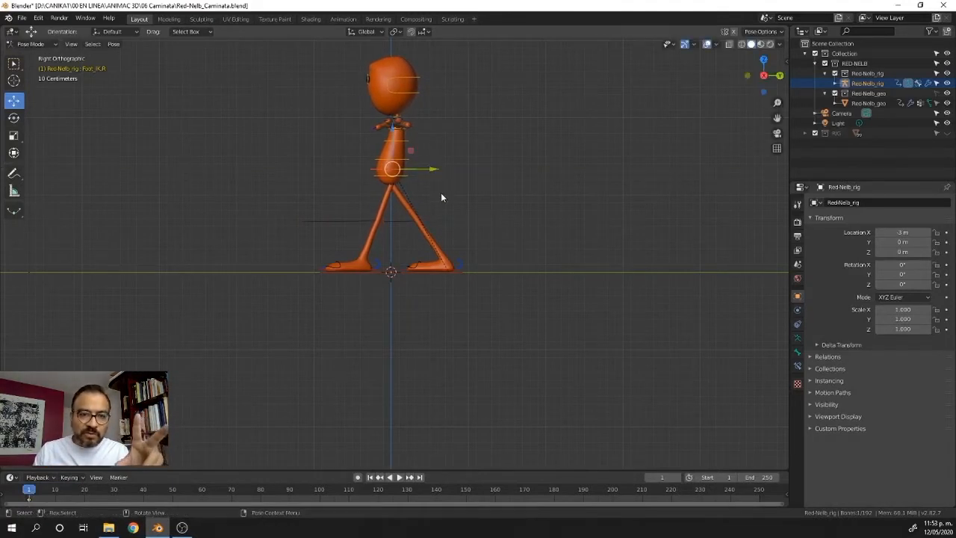
key(i)
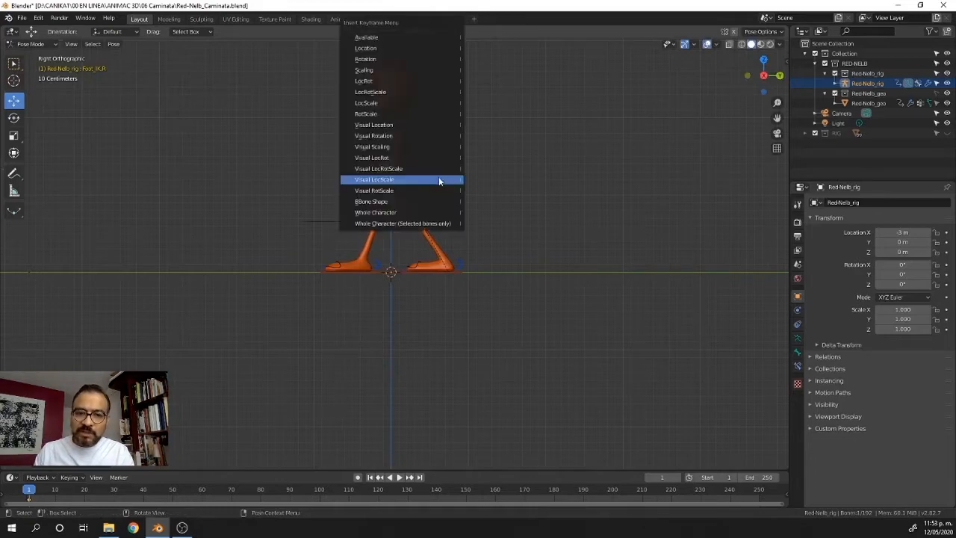
click(437, 213)
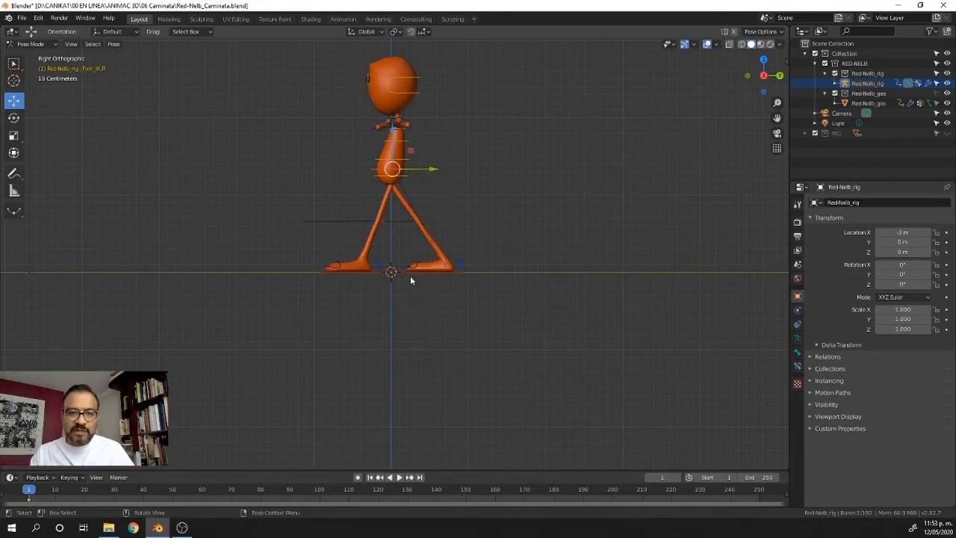
- At frame 20, move the left foot control back along Y level with the right foot and insert a Whole Character keyframe
middle_drag(442, 222, 475, 235)
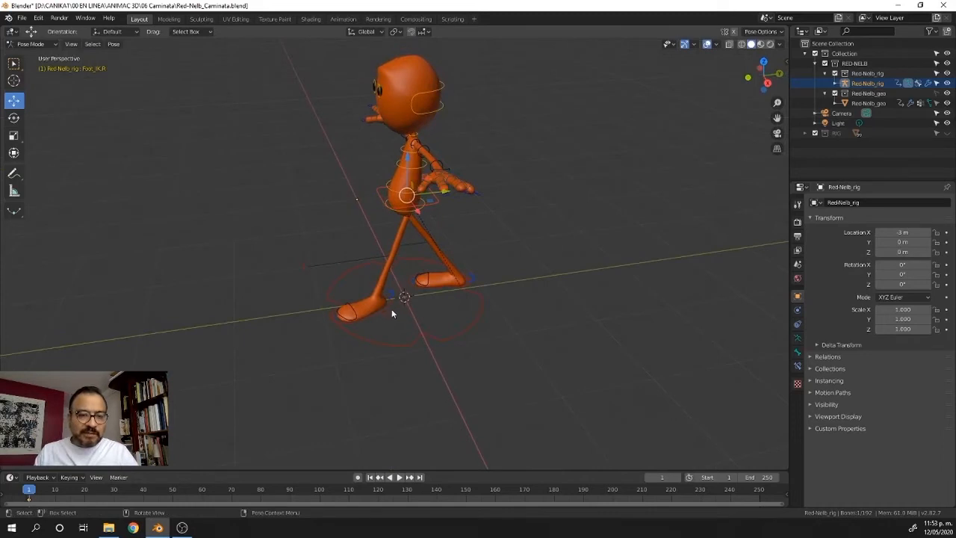
click(391, 309)
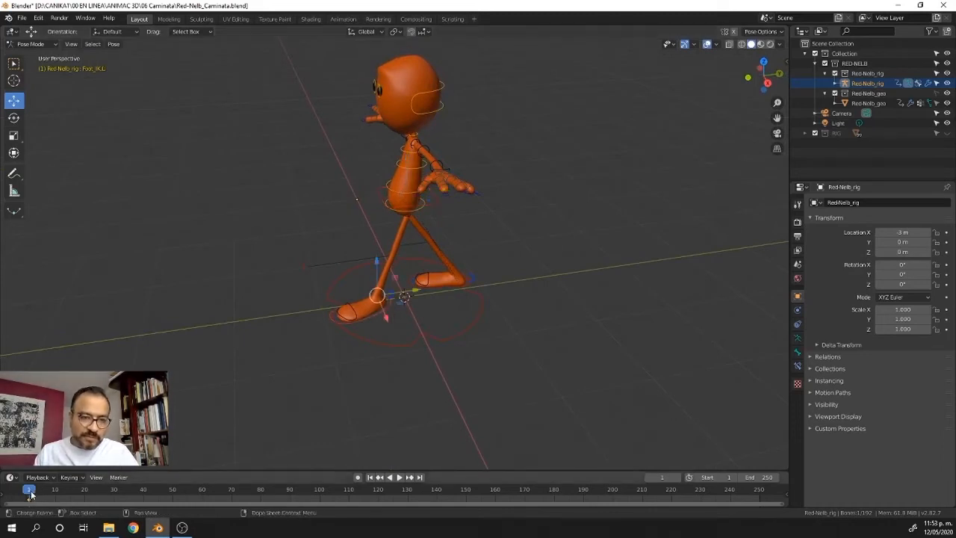
key(space)
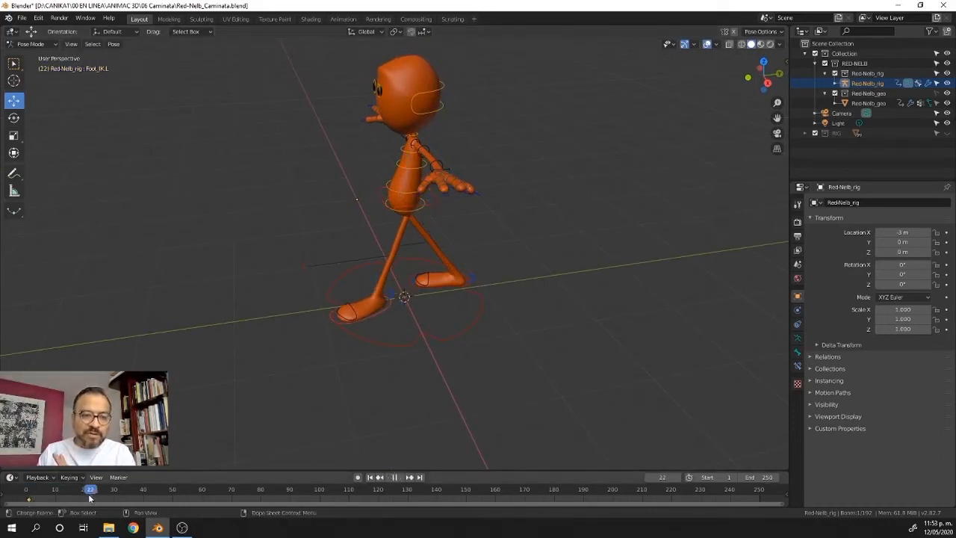
key(space)
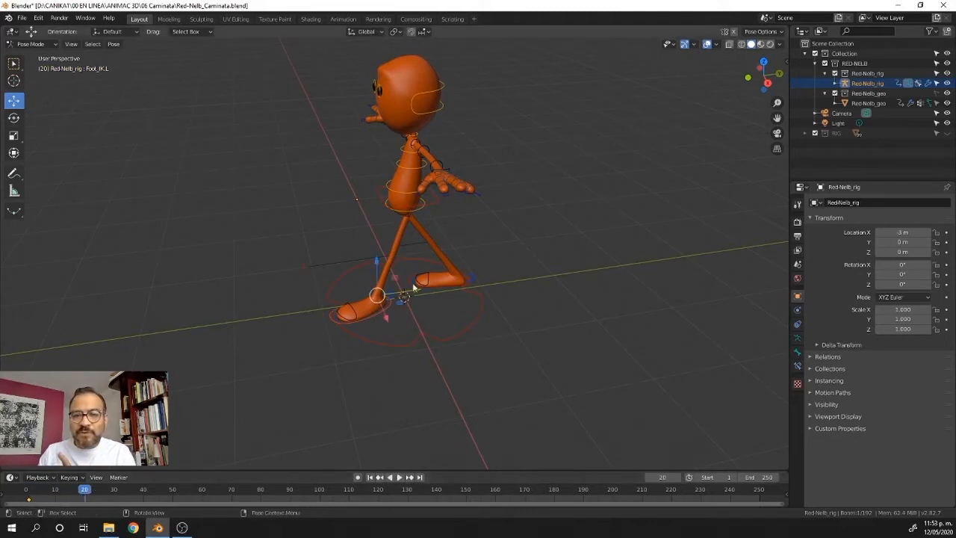
drag(416, 292, 503, 268)
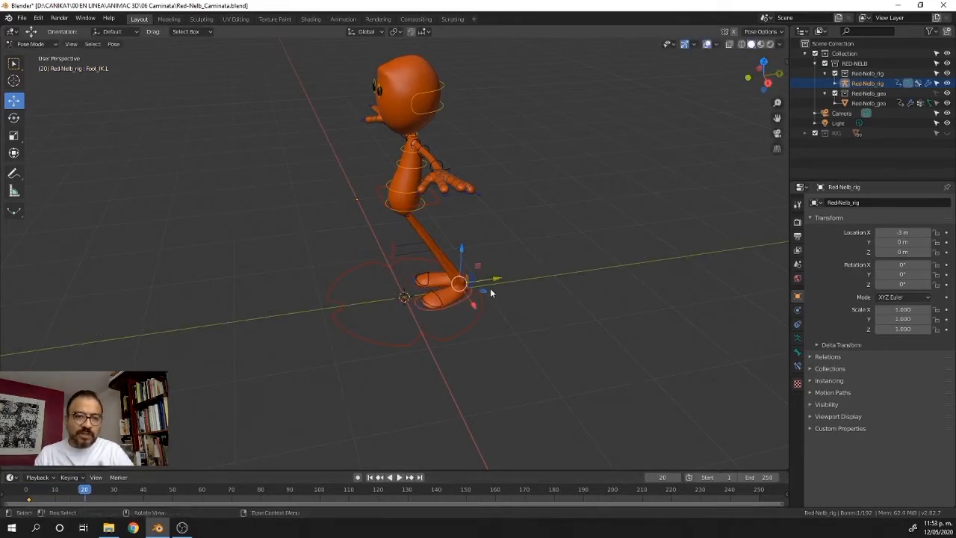
key(KP_3)
mouse_move(482, 263)
mouse_down()
mouse_move(490, 256)
mouse_move(489, 272)
mouse_up()
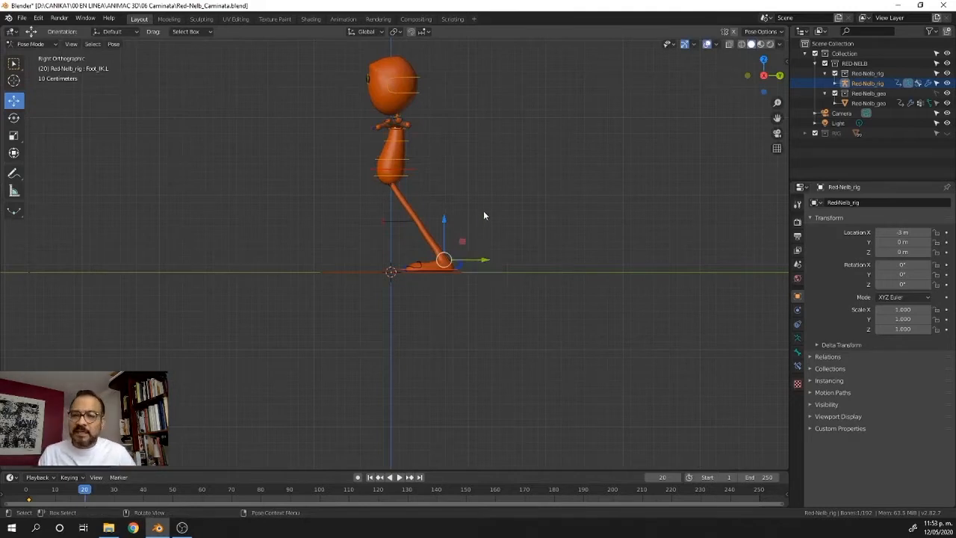
key(i)
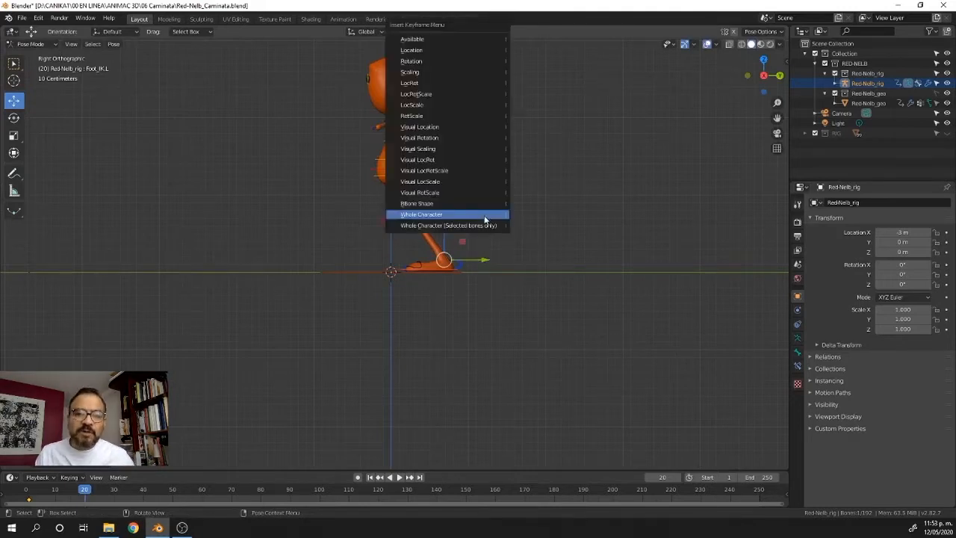
click(484, 213)
- At frame 20, move the right foot control Foot_IK.R forward along Y by about 1.1 m to form the opposite contact pose
middle_drag(472, 264, 407, 284)
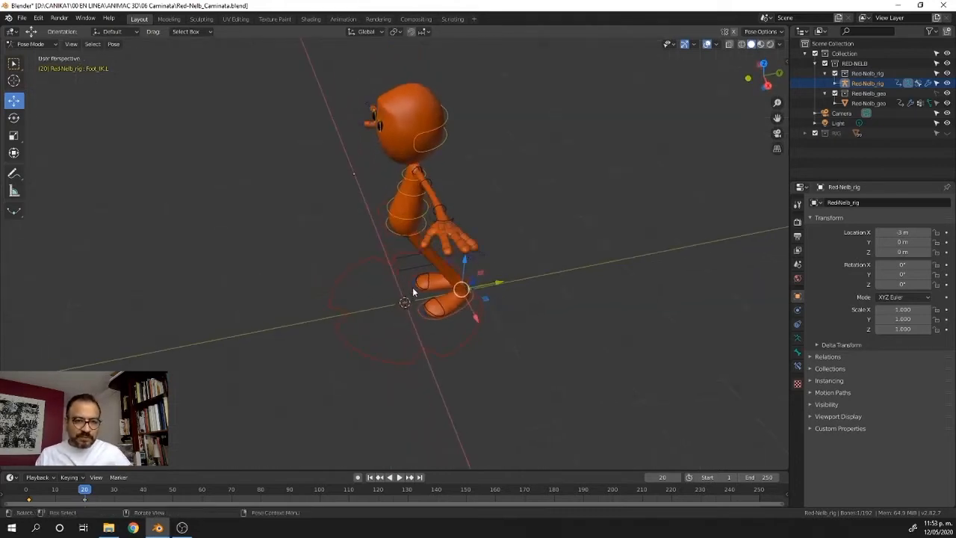
click(413, 289)
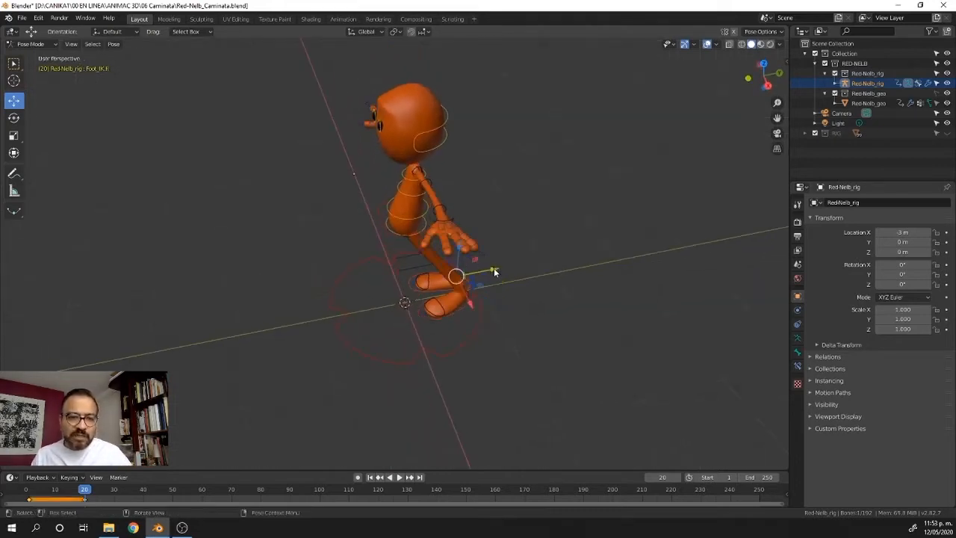
key(g)
key(y)
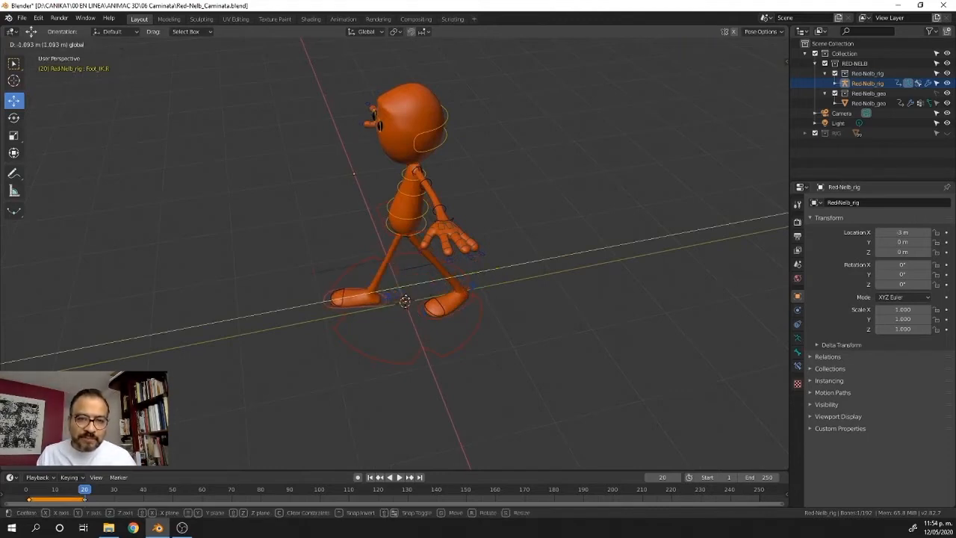
click(455, 302)
middle_drag(450, 311, 416, 280)
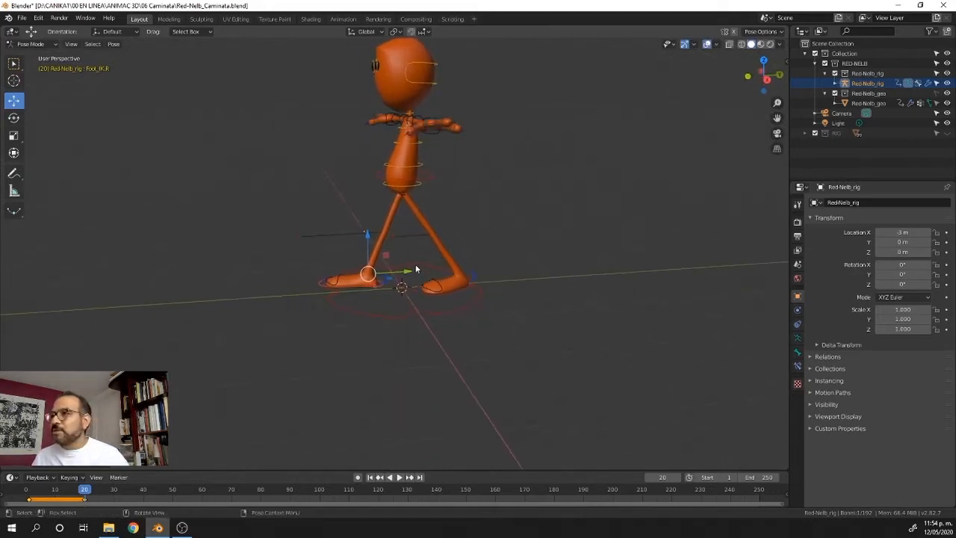
- Insert a Whole Character keyframe at frame 20 for the opposite contact pose and enlarge the timeline area
key(i)
click(420, 268)
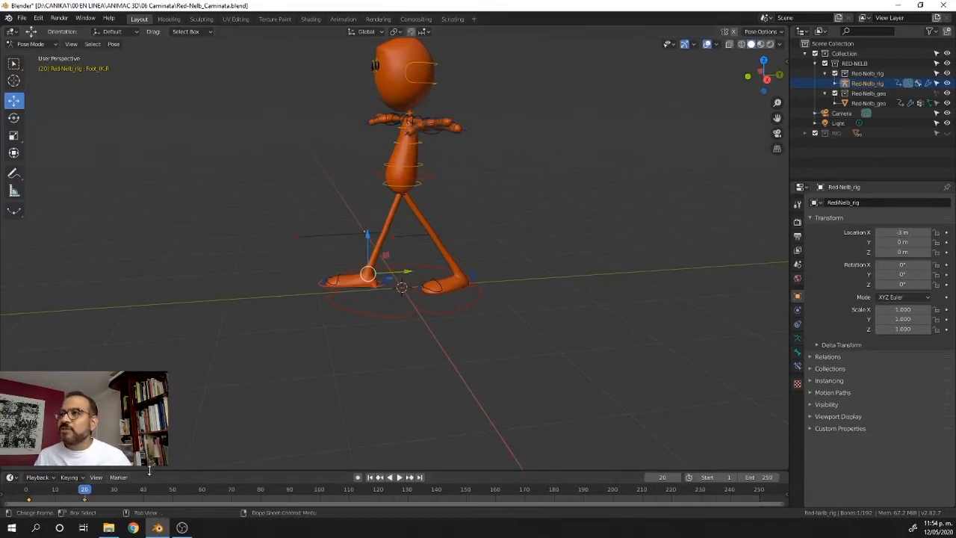
drag(88, 471, 148, 376)
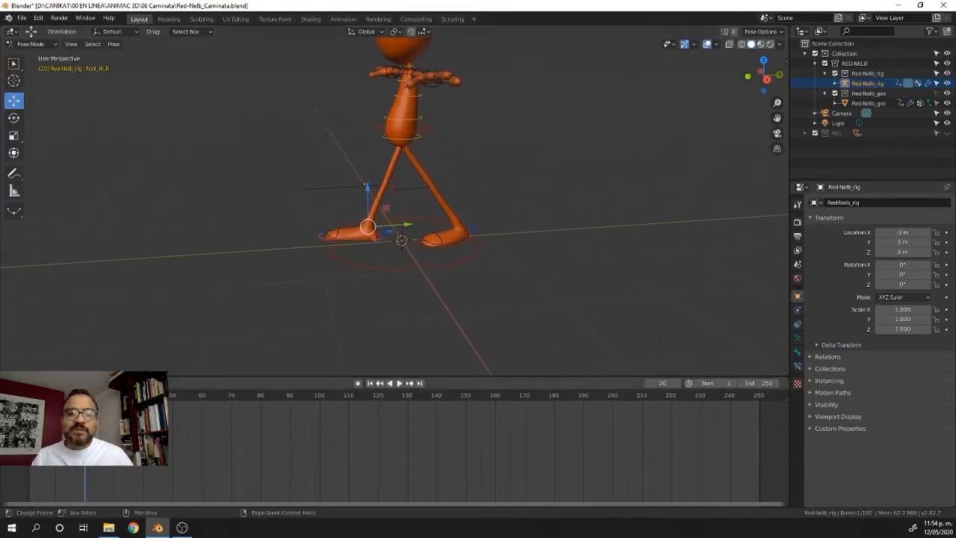
click(4, 400)
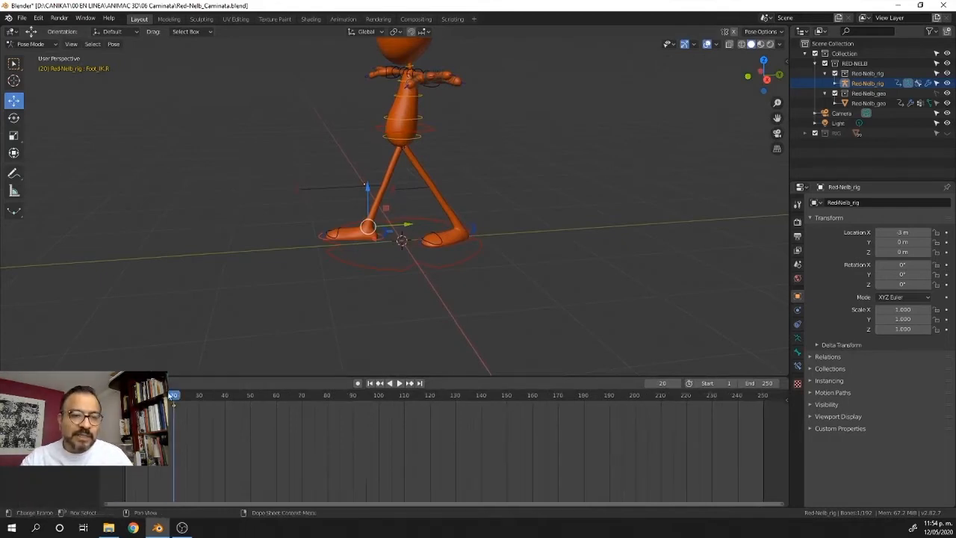
- Duplicate the frame 1 contact pose keyframe and place the copy at frame 40
drag(176, 398, 115, 408)
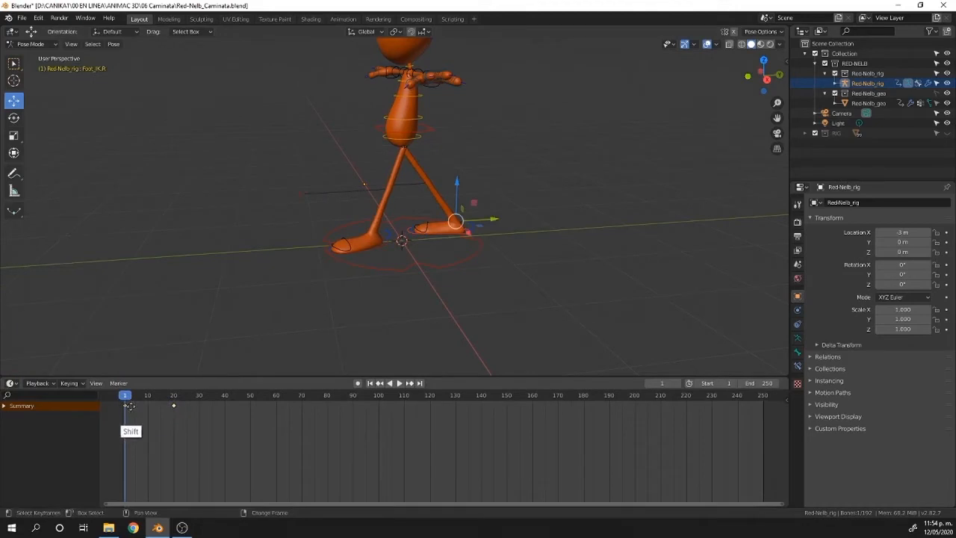
key(shift+d)
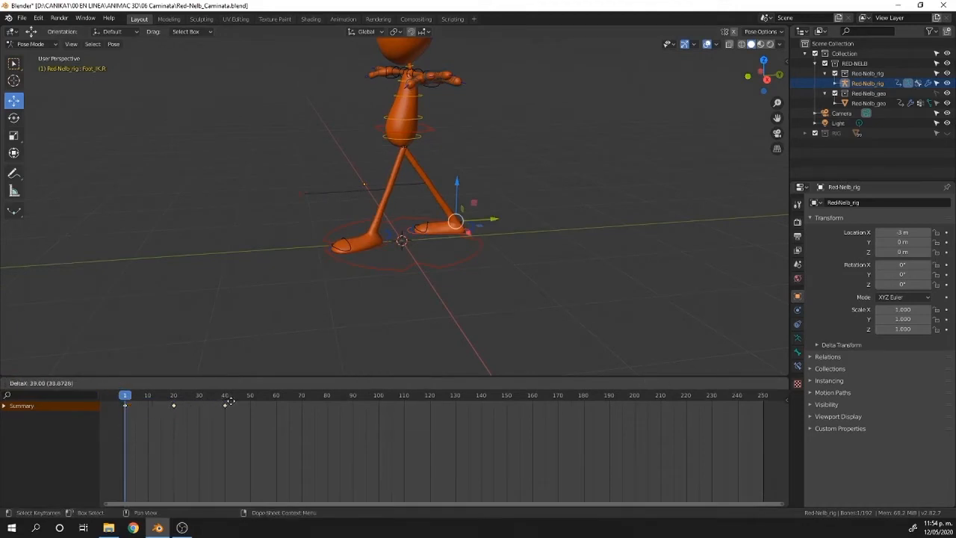
click(230, 407)
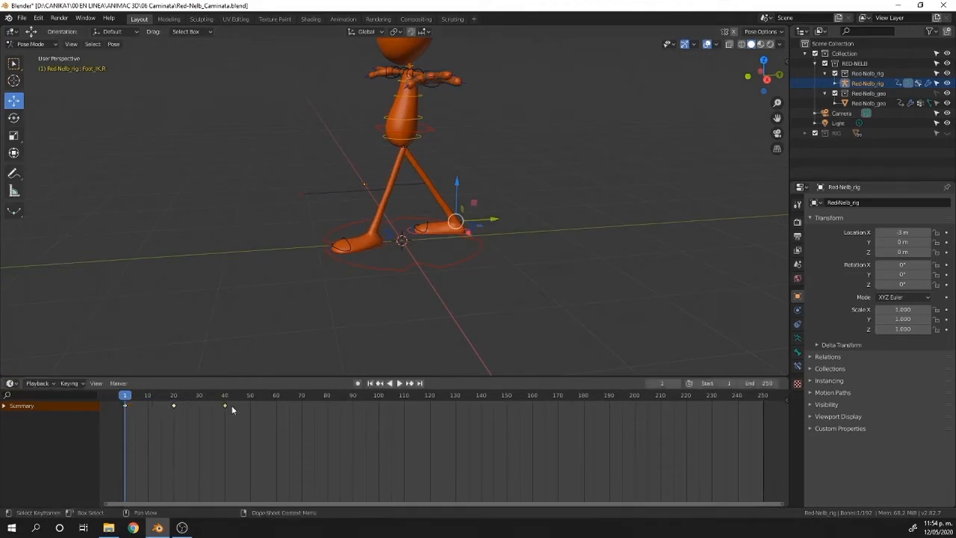
- Review the leg motion across the contact poses at frames 1, 20 and 40
key(space)
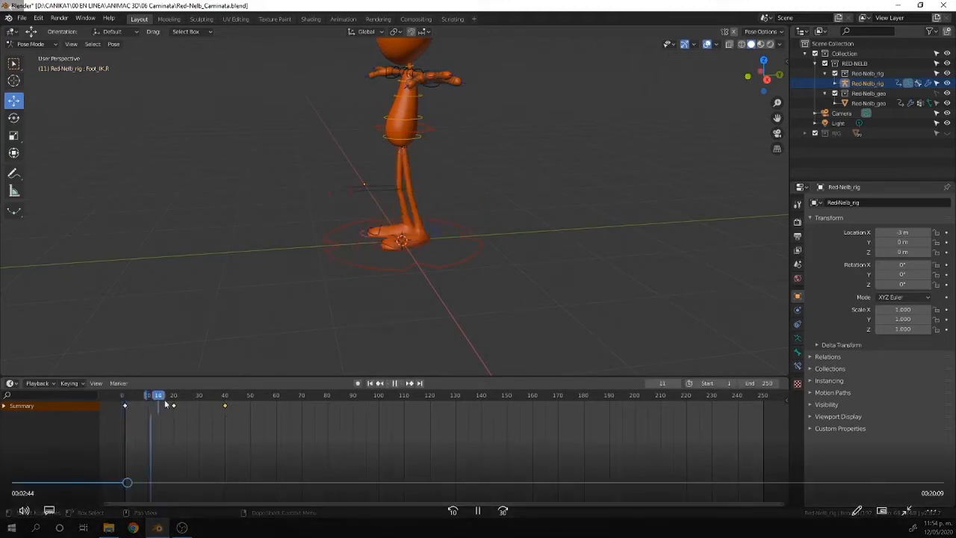
drag(193, 412, 174, 417)
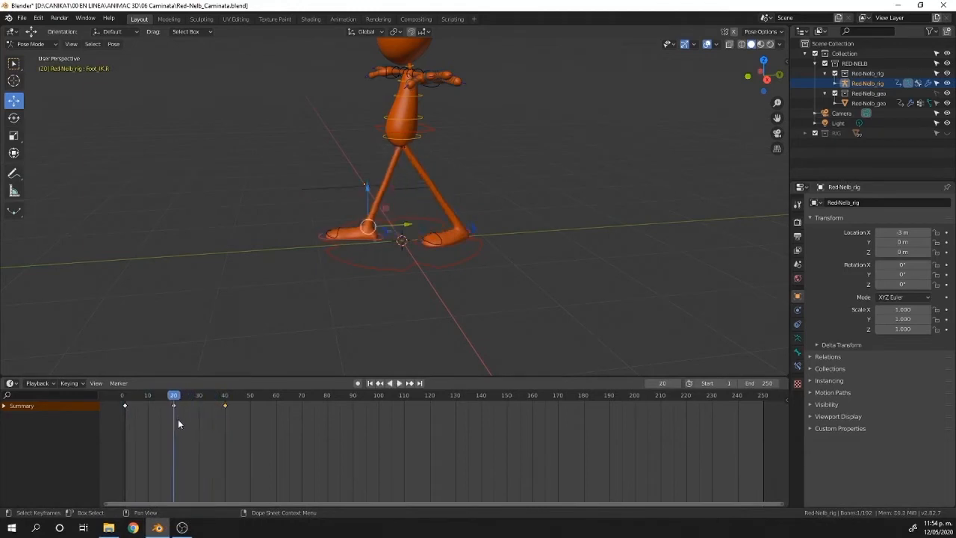
click(418, 244)
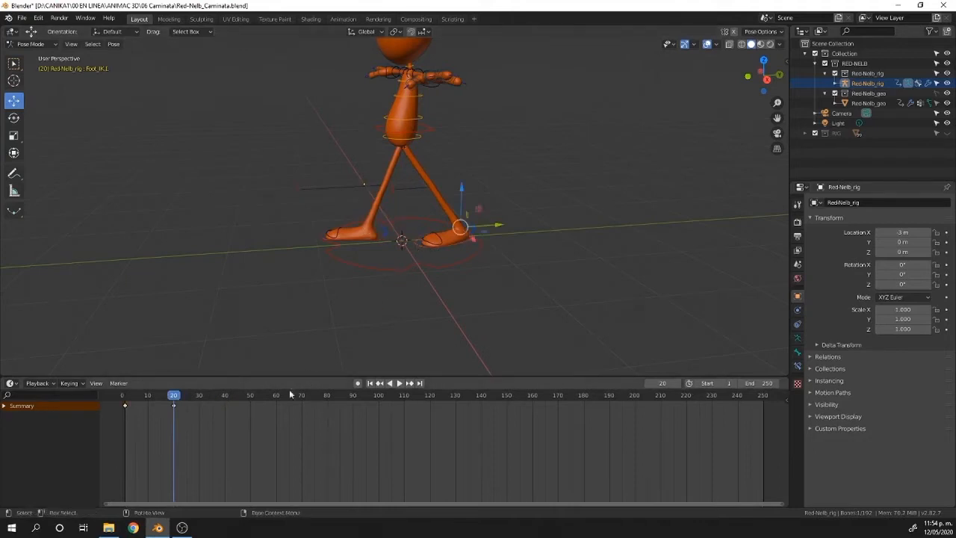
mouse_move(435, 424)
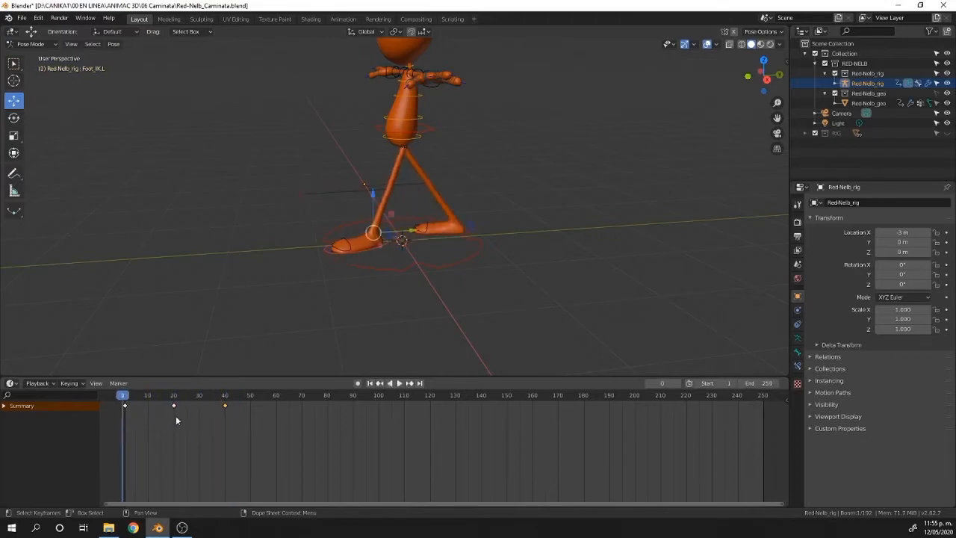
key(space)
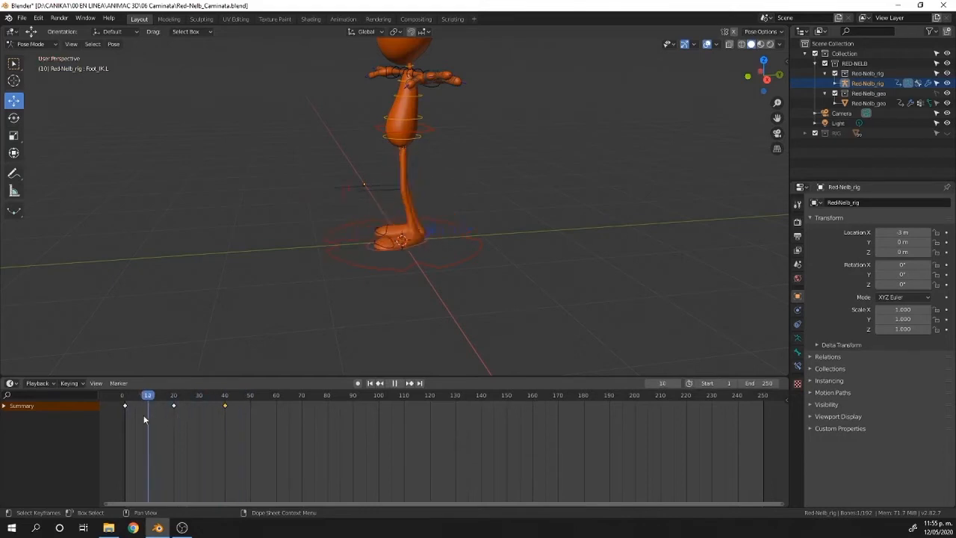
key(Escape)
key(space)
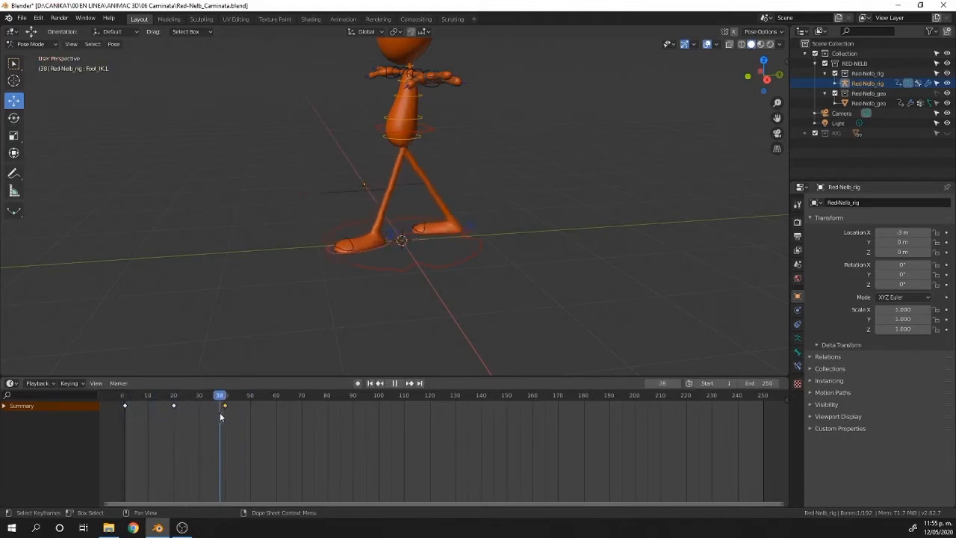
- Set the animation's end frame to 40 and enlarge that frame range in the timeline
key(space)
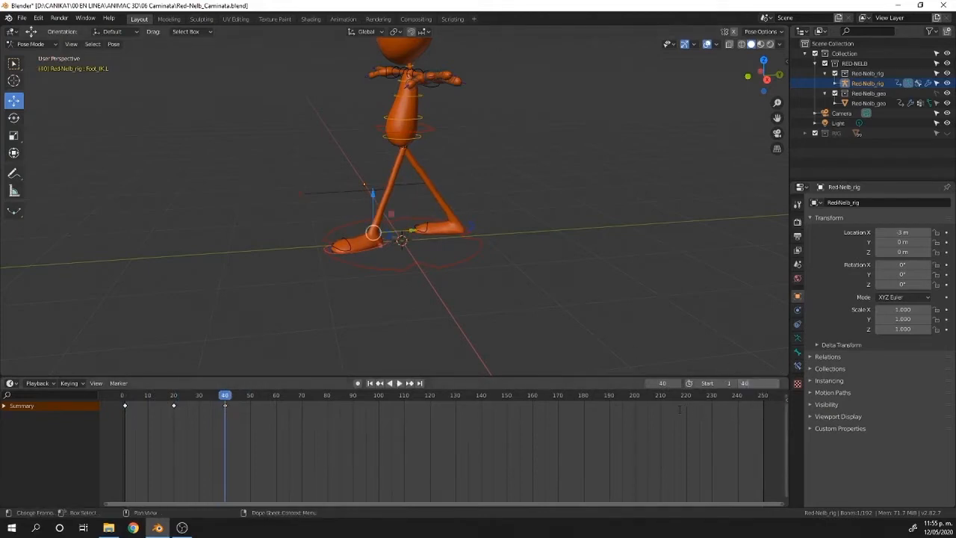
key(Return)
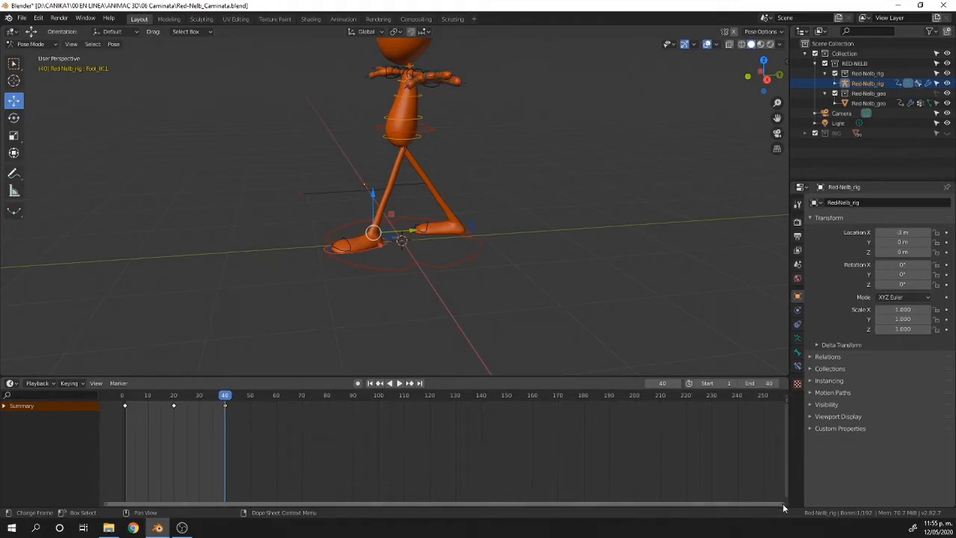
drag(783, 503, 285, 497)
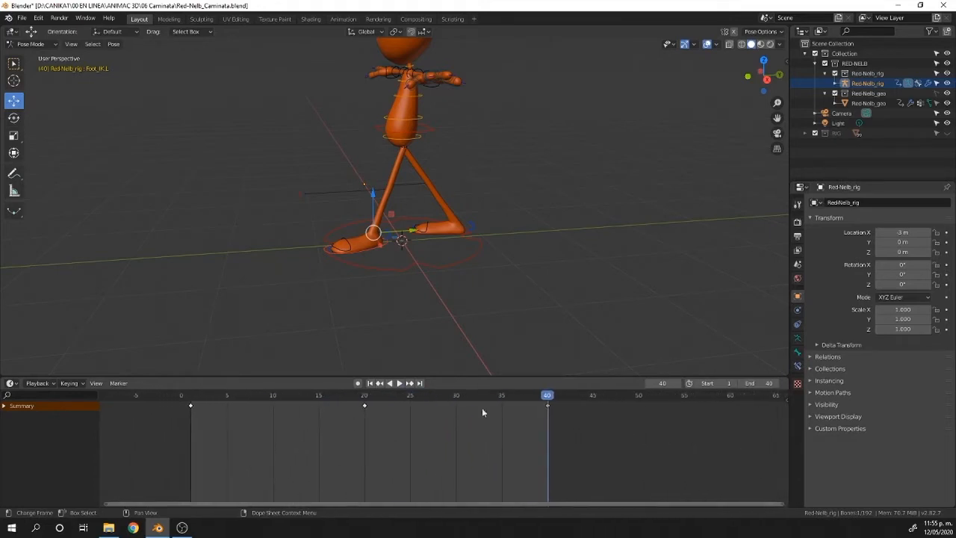
- Play back the 40-frame loop and examine how the feet pass between the contact poses
key(space)
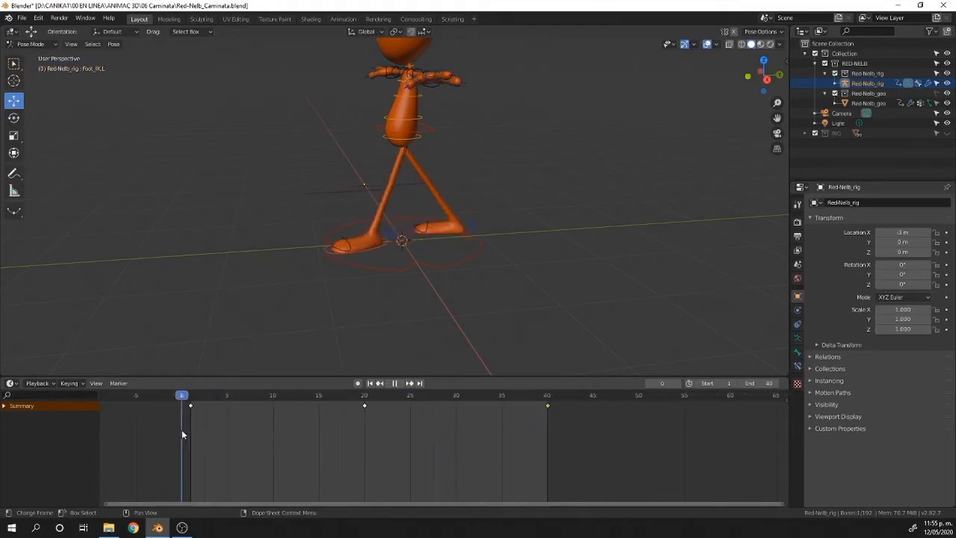
key(space)
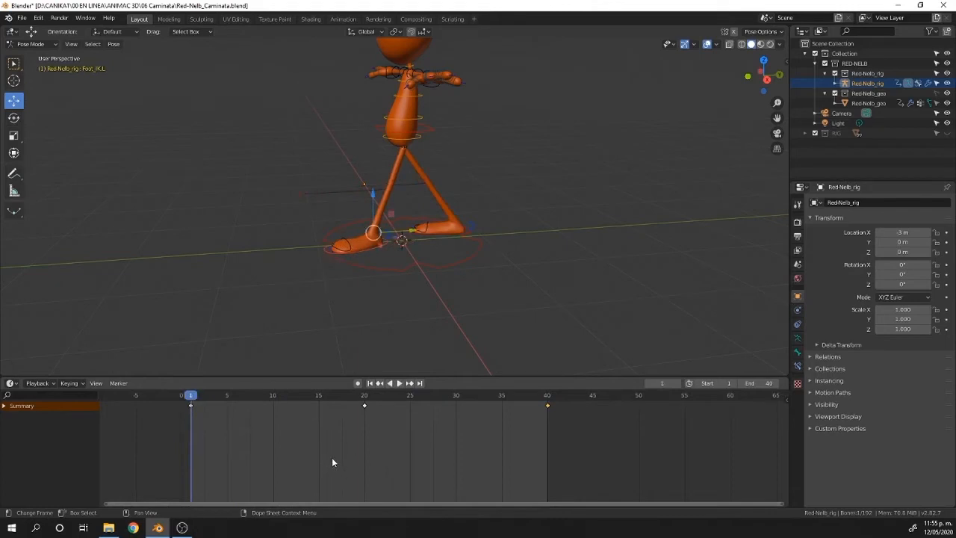
key(space)
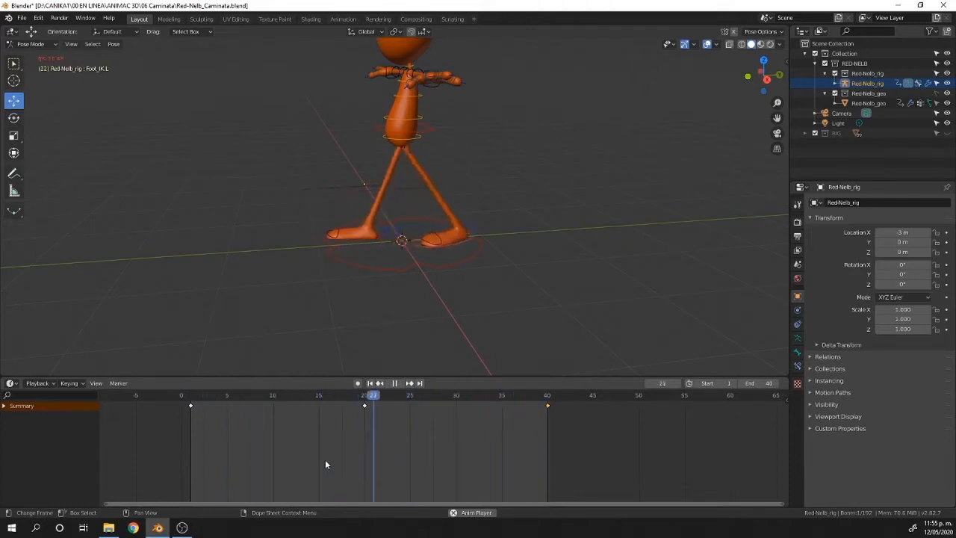
key(space)
drag(396, 420, 209, 457)
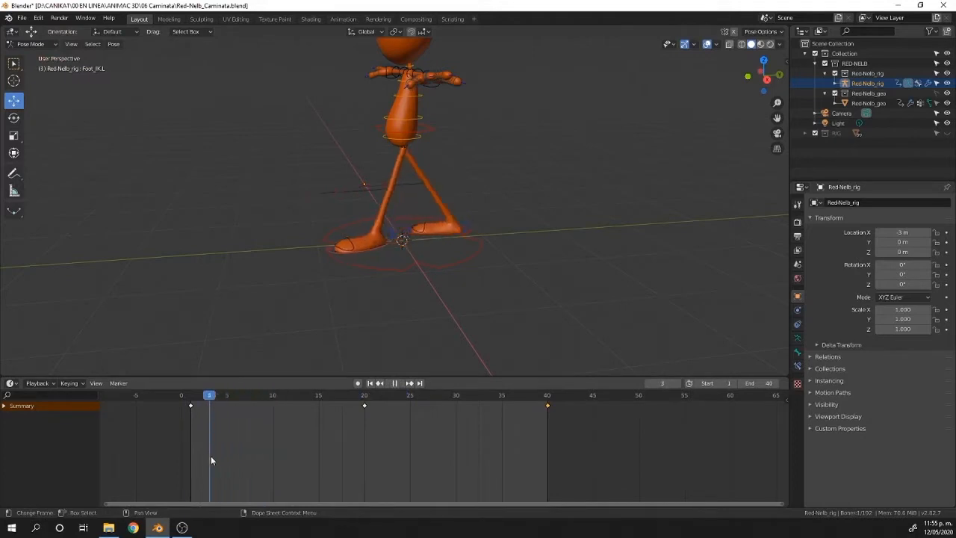
- At frame 10, raise the right foot control Foot_IK.R along Z for the passing pose and insert a Whole Character keyframe
click(416, 241)
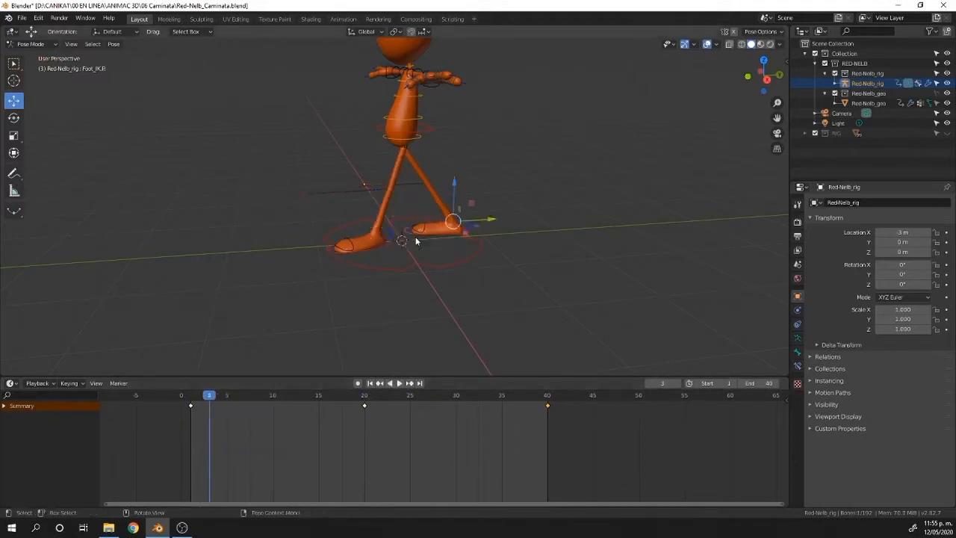
key(space)
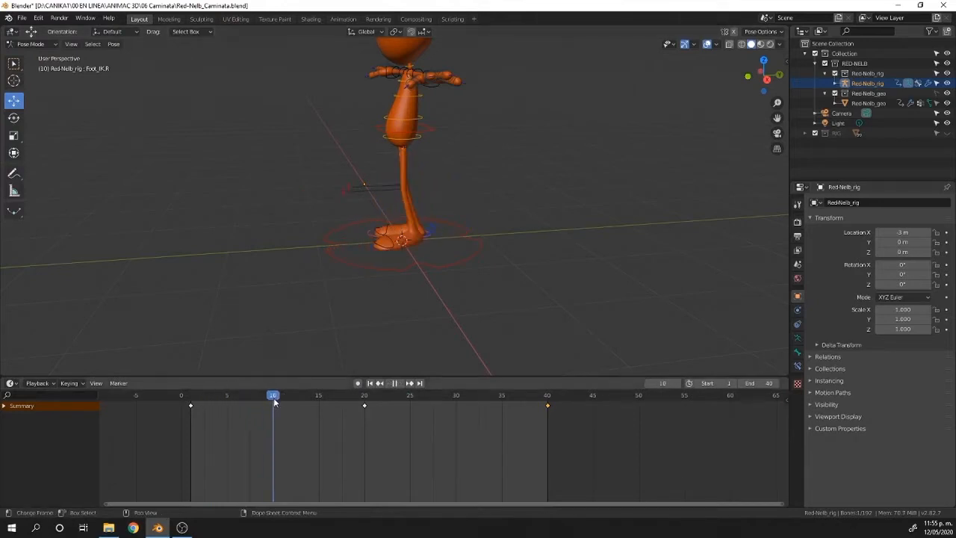
key(space)
drag(418, 188, 405, 154)
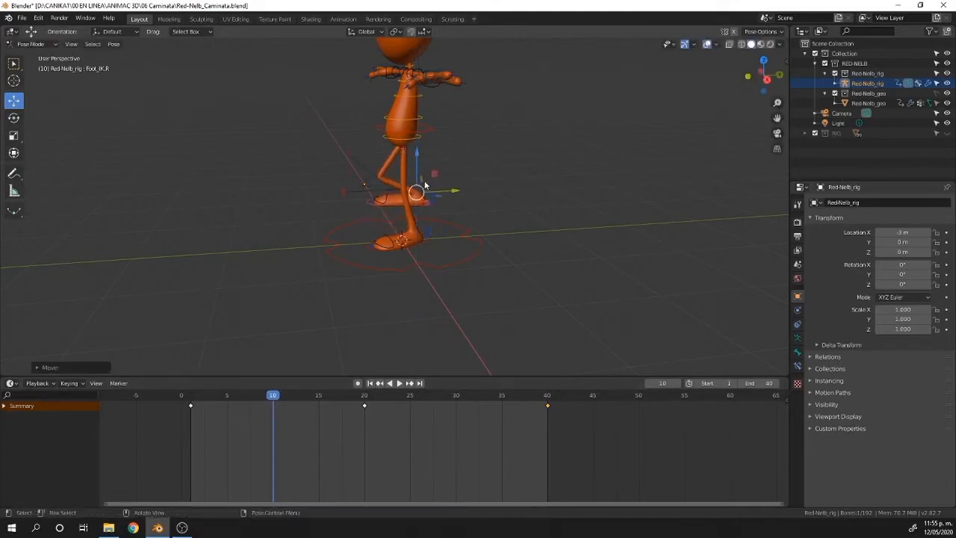
key(KP_3)
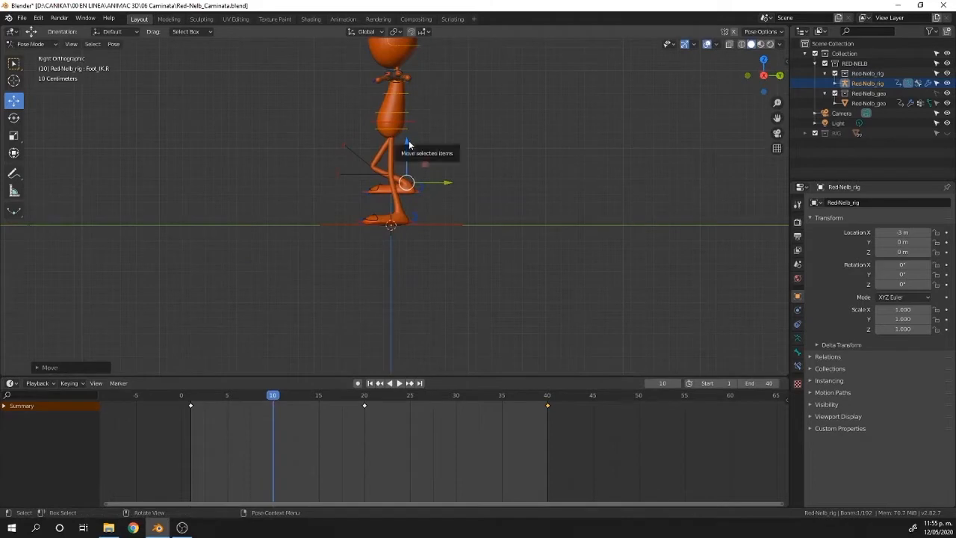
mouse_move(408, 141)
mouse_down()
mouse_move(404, 134)
mouse_move(413, 145)
mouse_up()
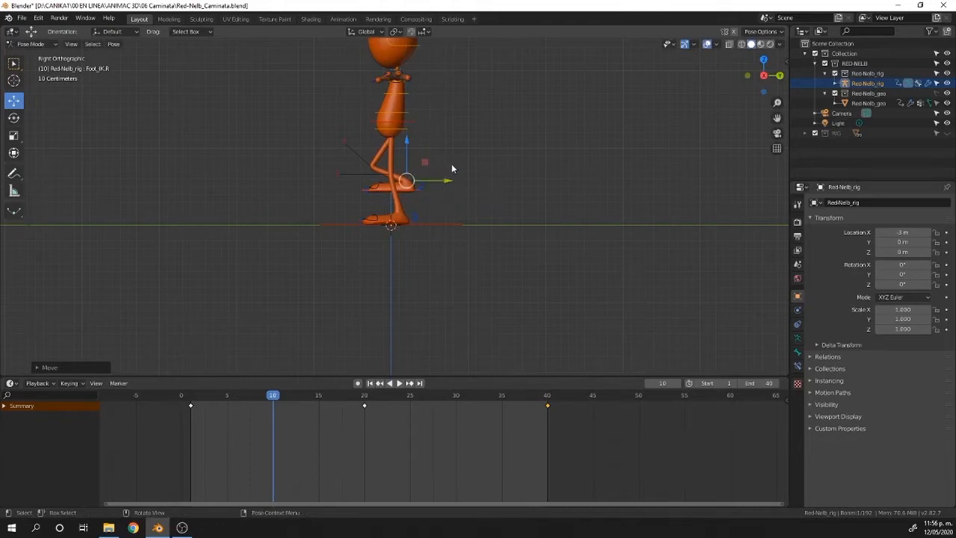
key(i)
click(440, 210)
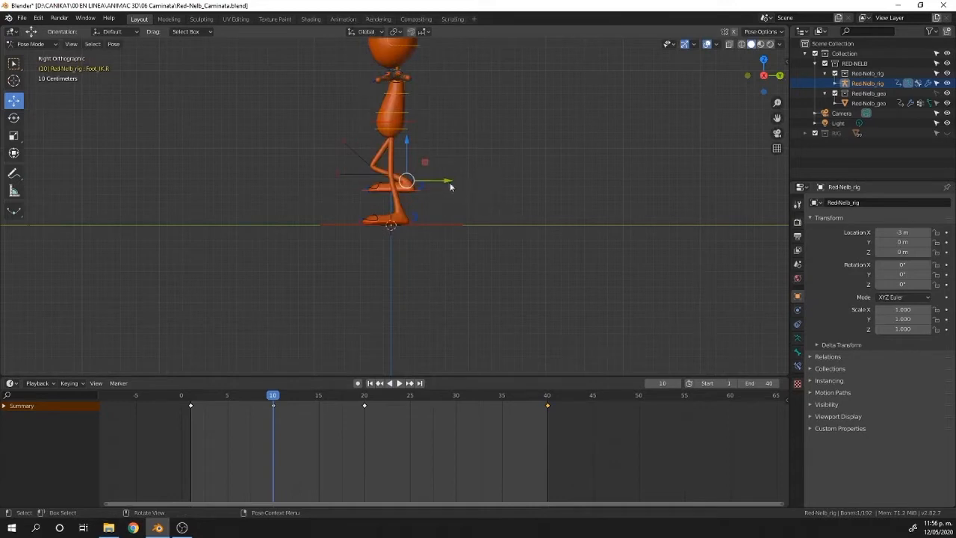
- Rotate the raised right foot about 34° so its toes point down, and key the Whole Character at frame 10
click(18, 118)
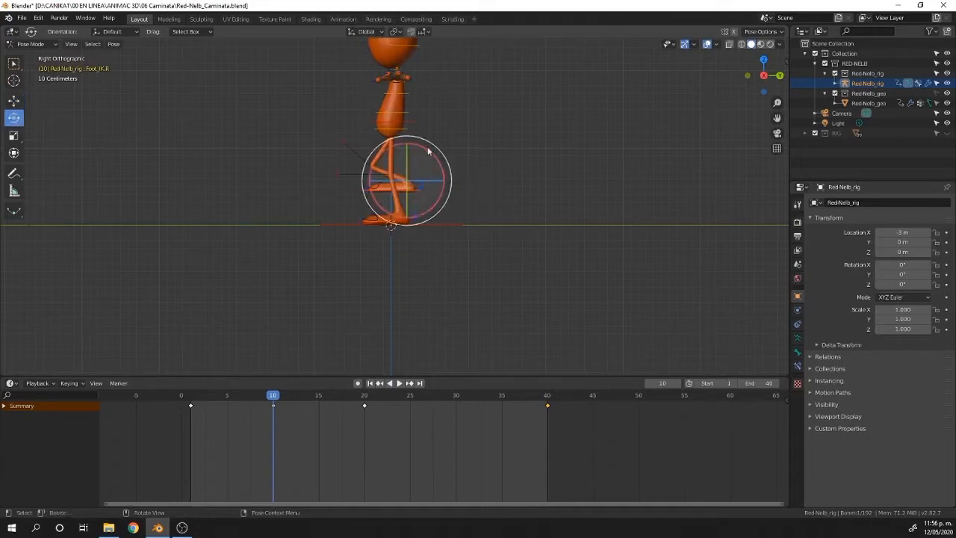
drag(437, 161, 411, 138)
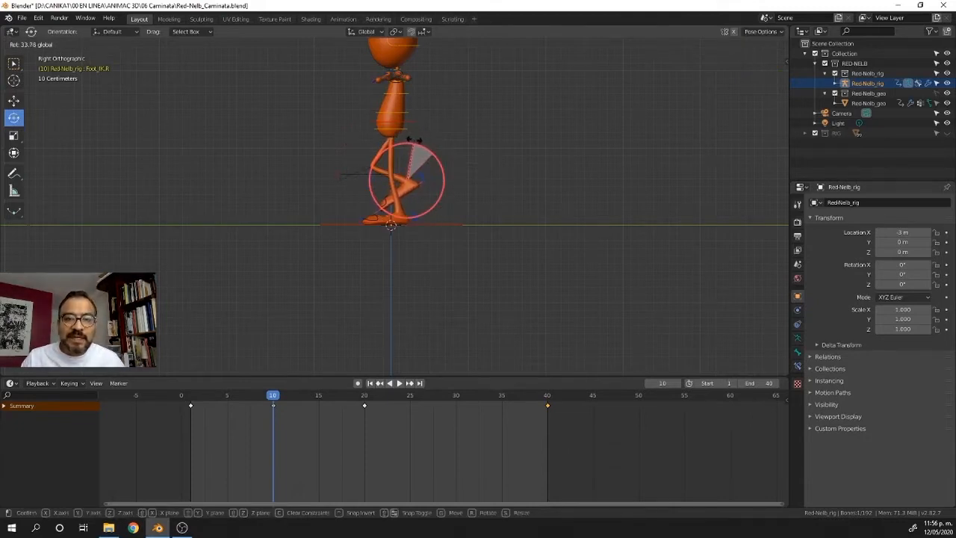
drag(410, 137, 411, 138)
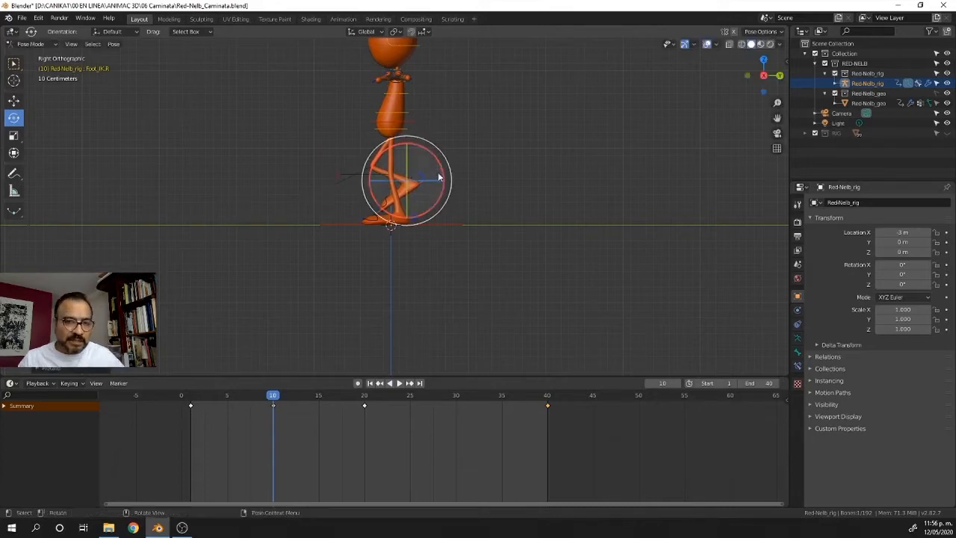
key(i)
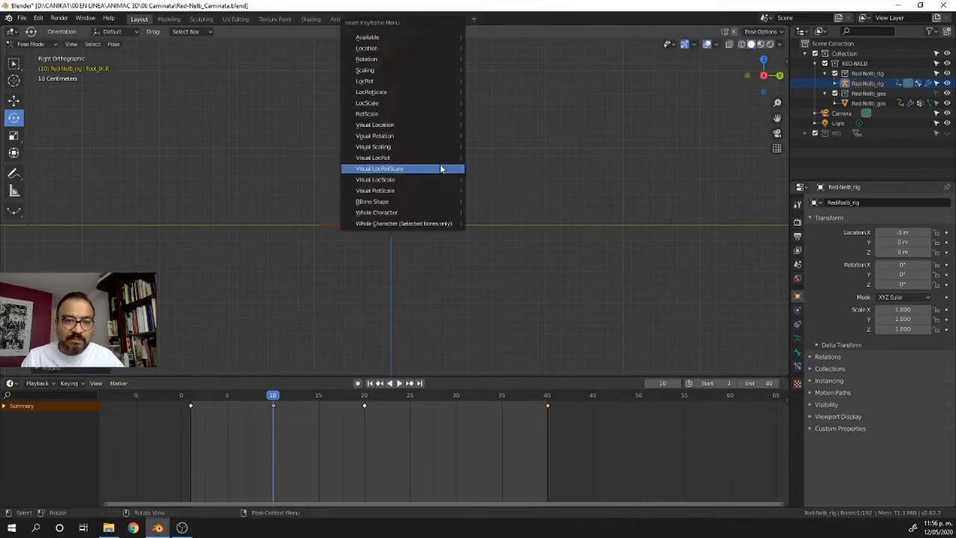
click(428, 213)
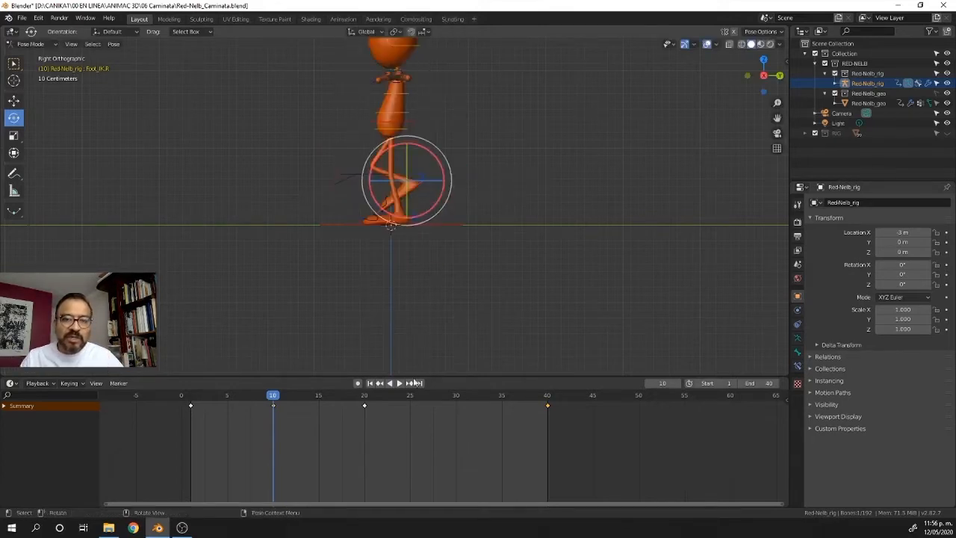
- Review the right foot's lift through the passing pose, from frame 1 to frame 20
drag(273, 398, 200, 413)
key(space)
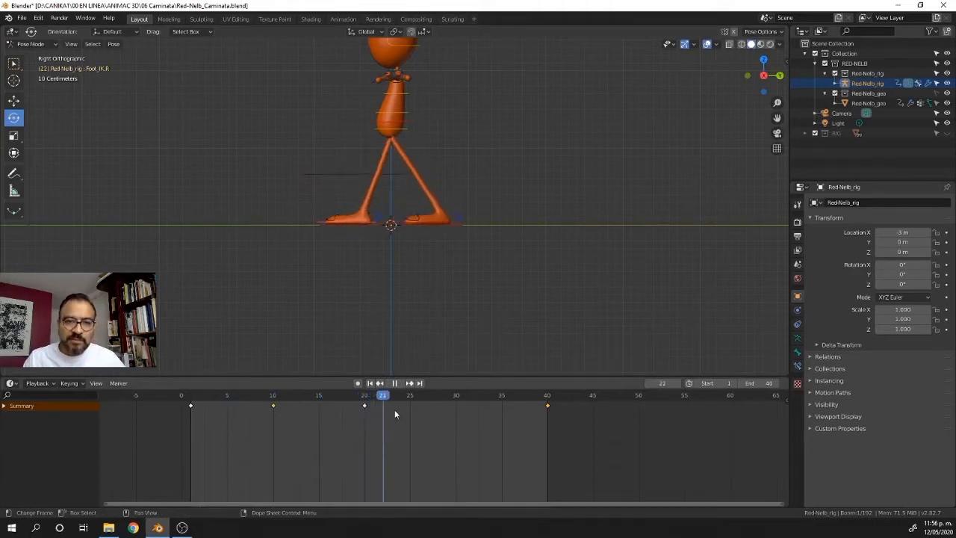
drag(411, 412, 369, 416)
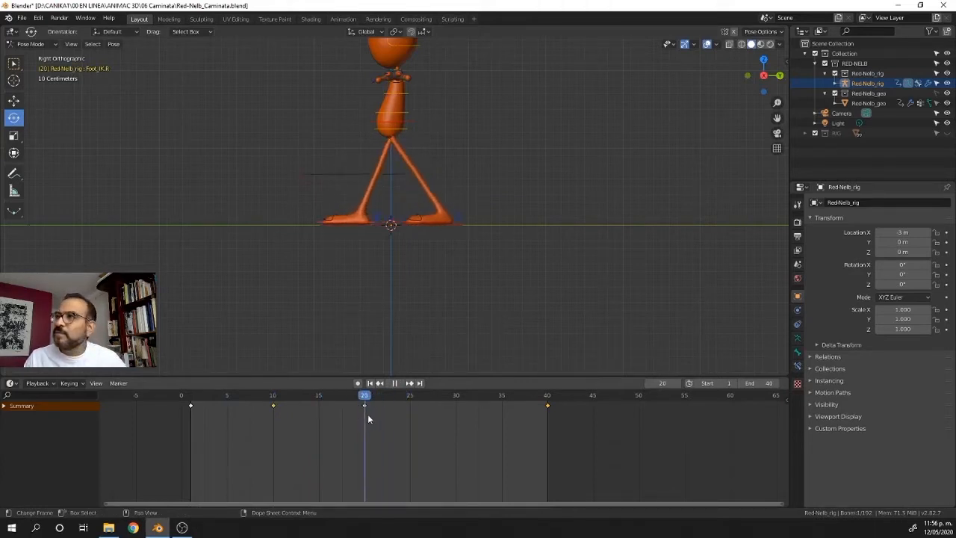
key(space)
- At frame 30, raise the left foot control Foot_IK.L along Z to about knee height for the second passing pose
middle_drag(464, 198, 486, 219)
click(463, 260)
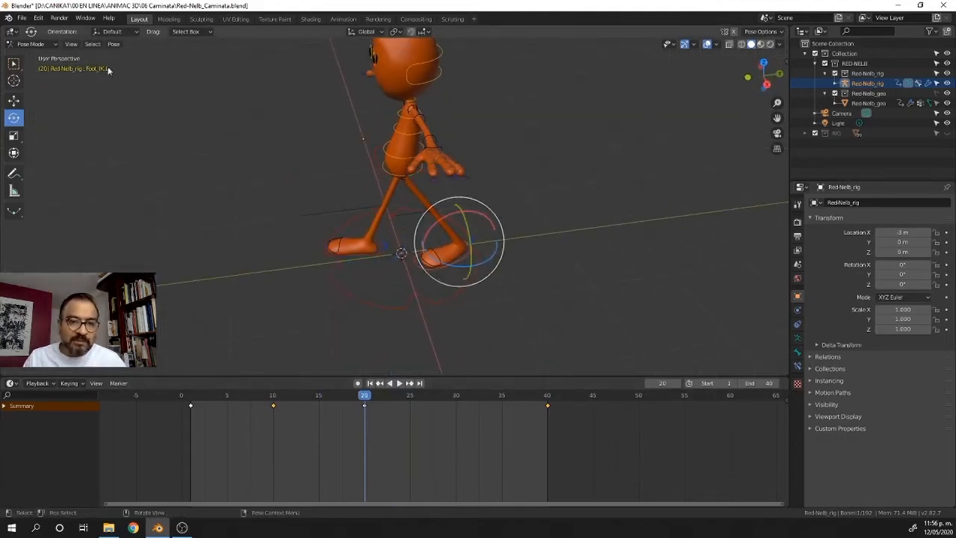
click(15, 100)
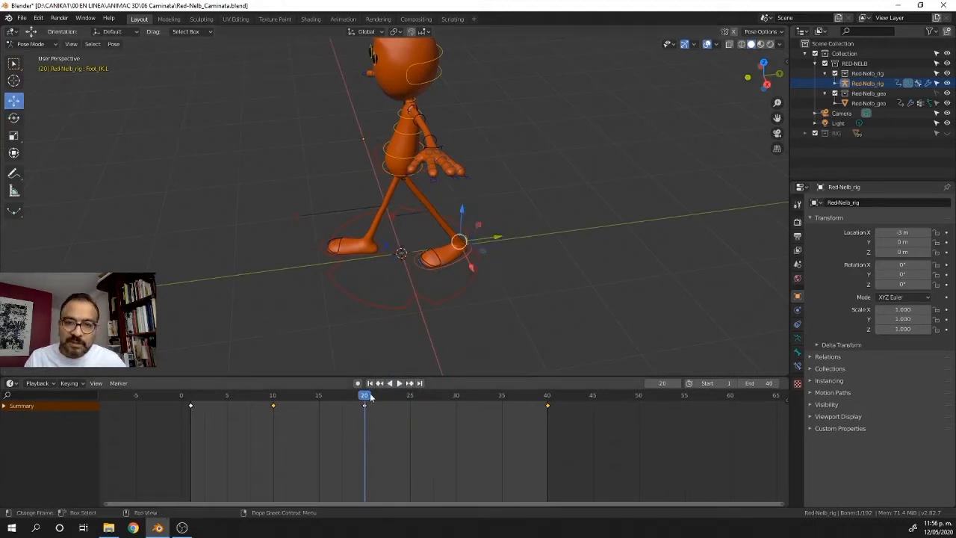
key(space)
key(space)
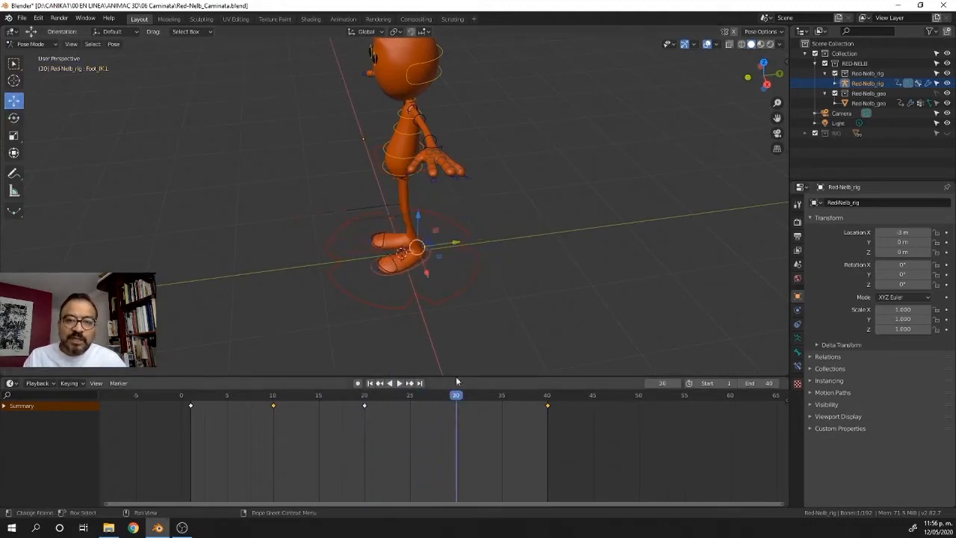
key(KP_3)
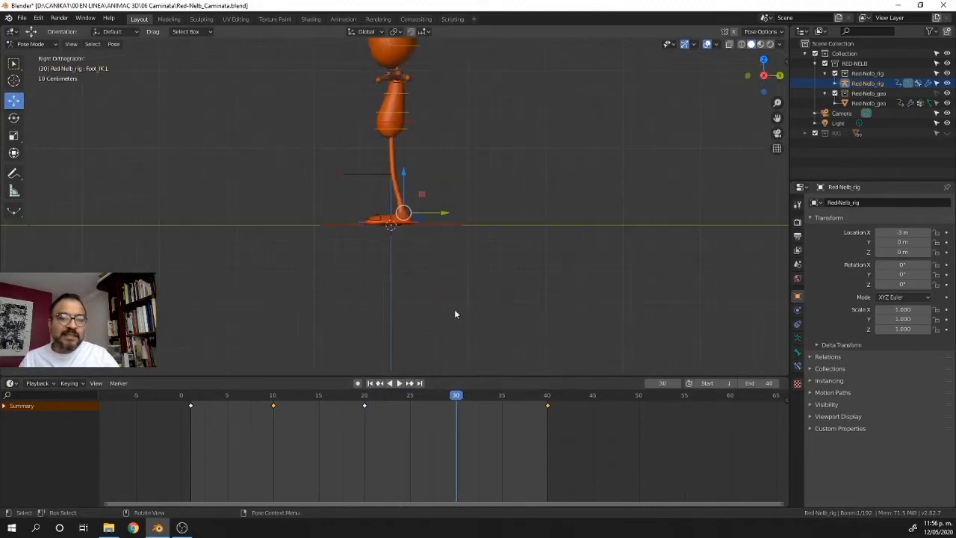
drag(404, 176, 387, 136)
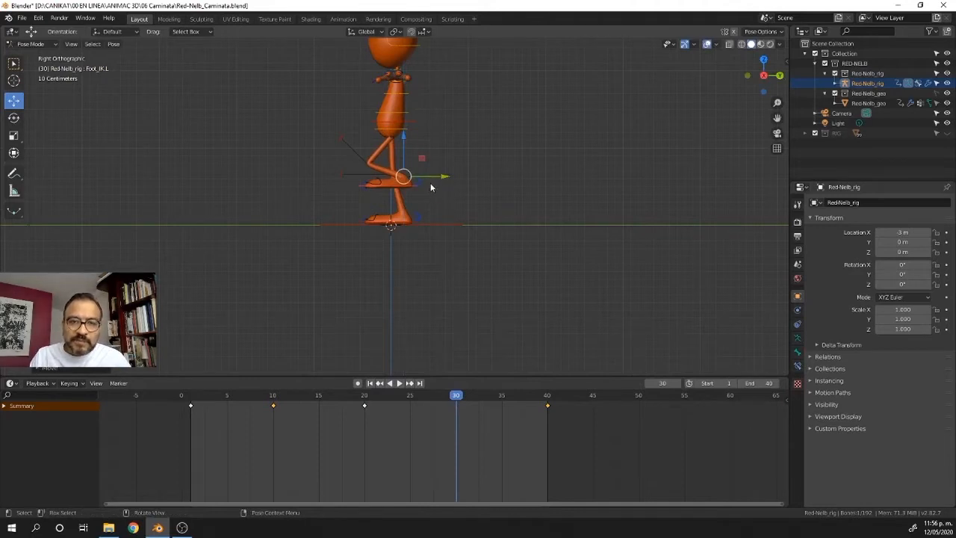
- Rotate the raised left foot so its toes point down and insert a Whole Character keyframe at frame 30
click(15, 118)
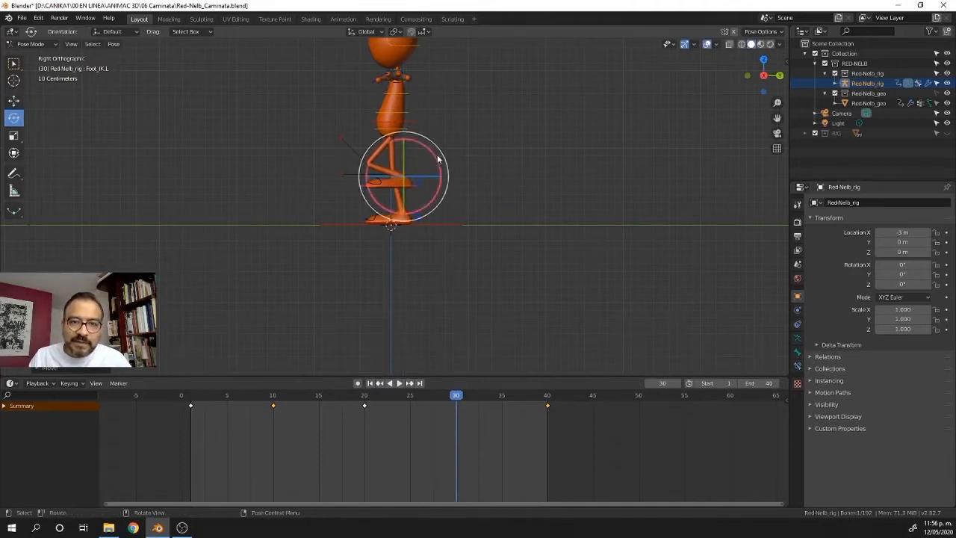
drag(446, 165, 415, 136)
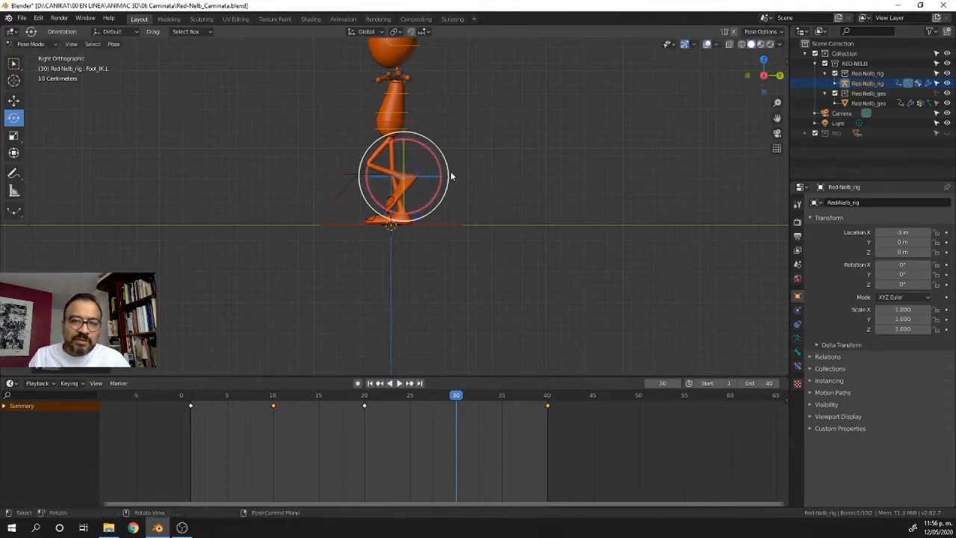
key(i)
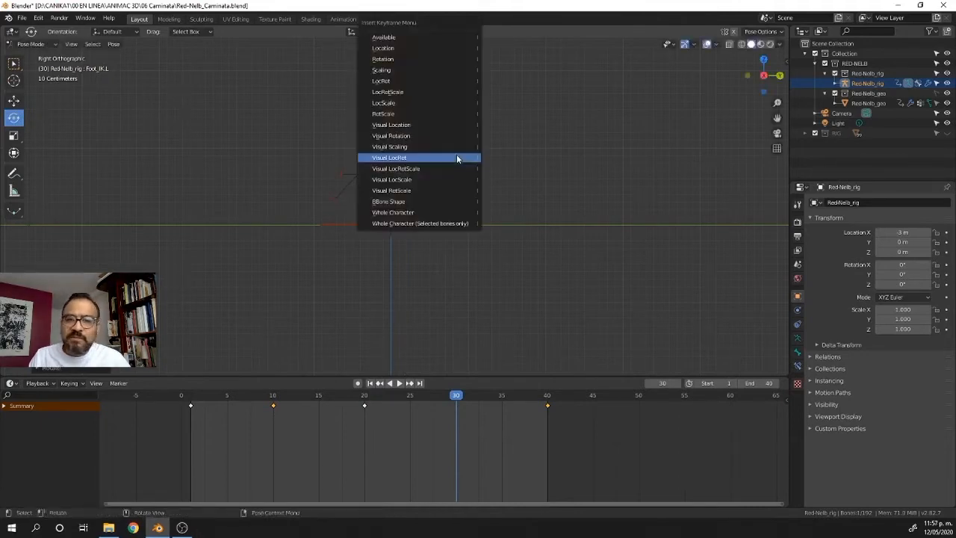
click(458, 213)
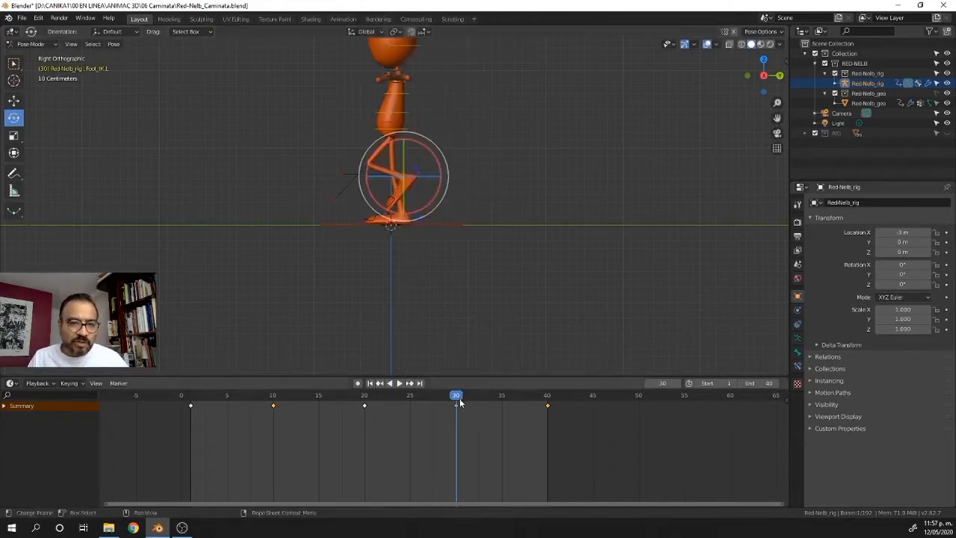
- Review both feet's lifts through the passing poses by scrubbing and playing back the loop from frame 1
drag(460, 401, 191, 430)
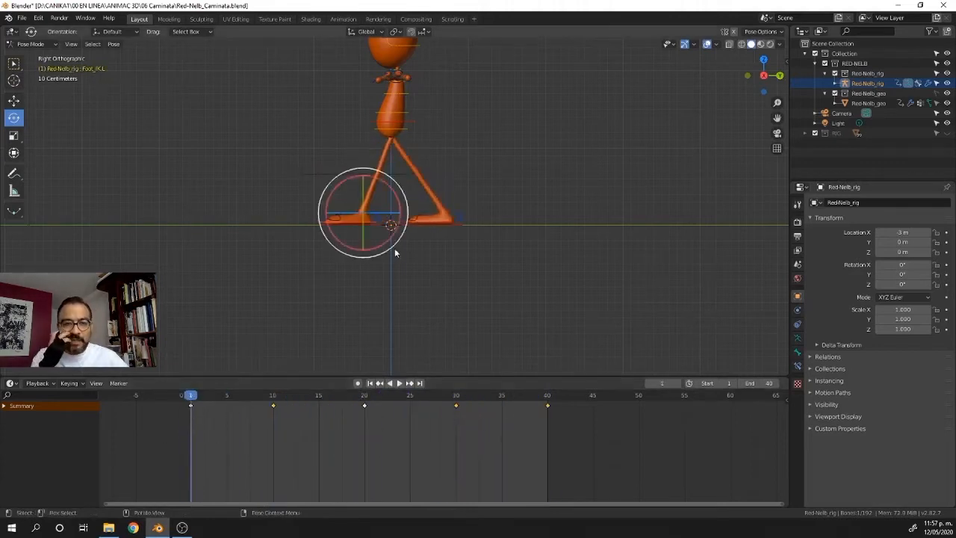
key(space)
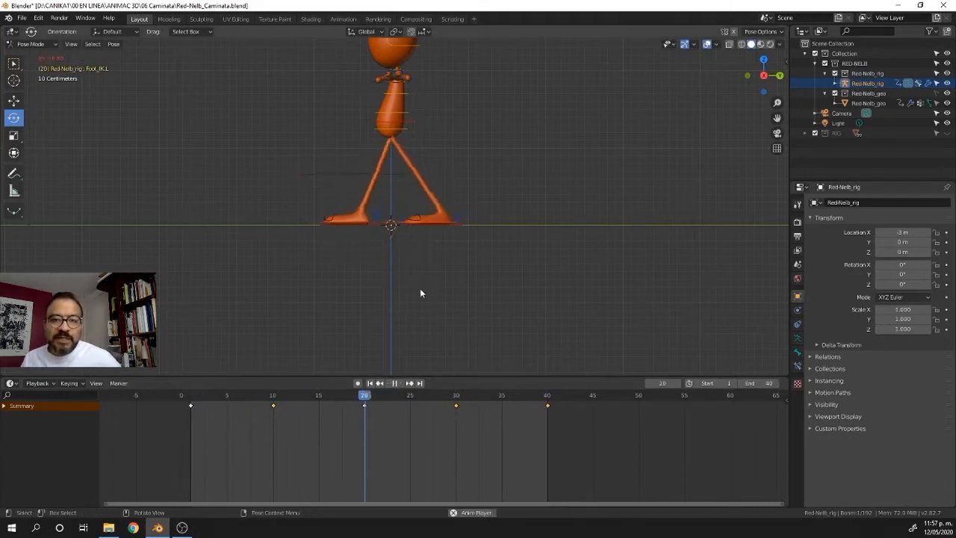
key(space)
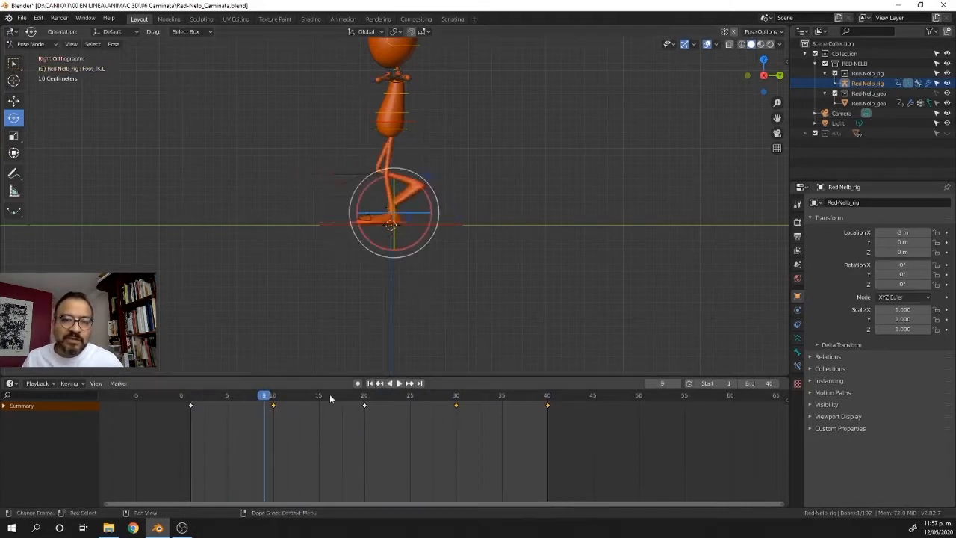
key(space)
drag(276, 400, 275, 404)
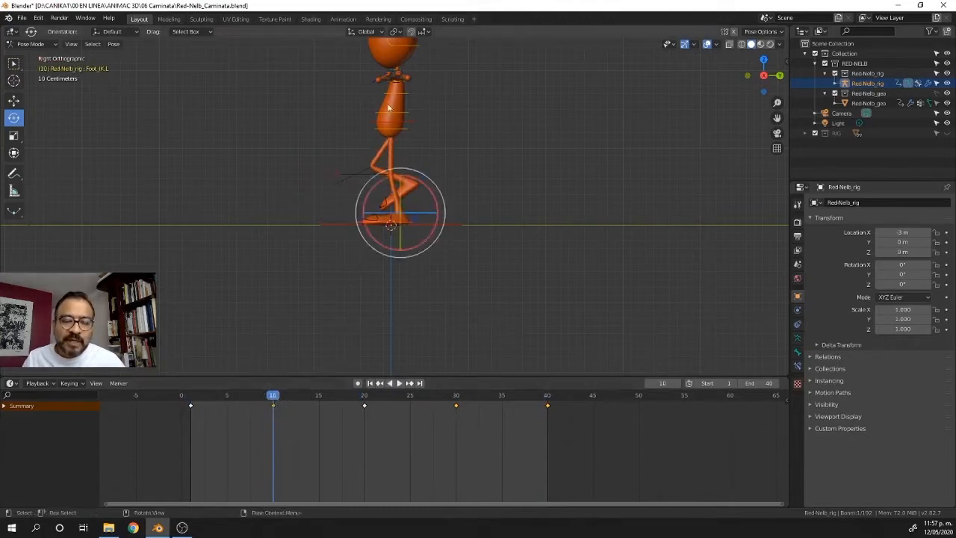
- Select the body control around the hips and insert a Whole Character keyframe for the contact pose at frame 40
alt+drag(455, 151, 396, 139)
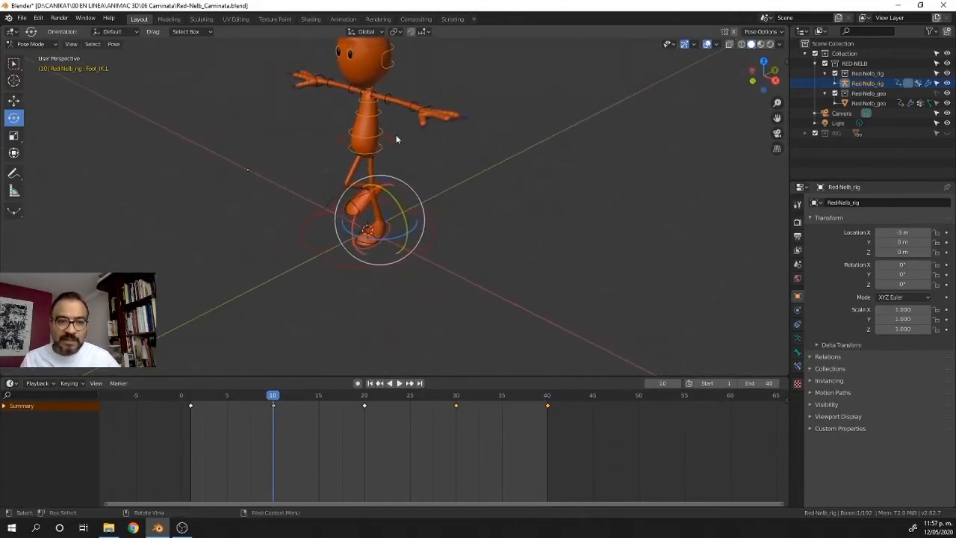
click(377, 142)
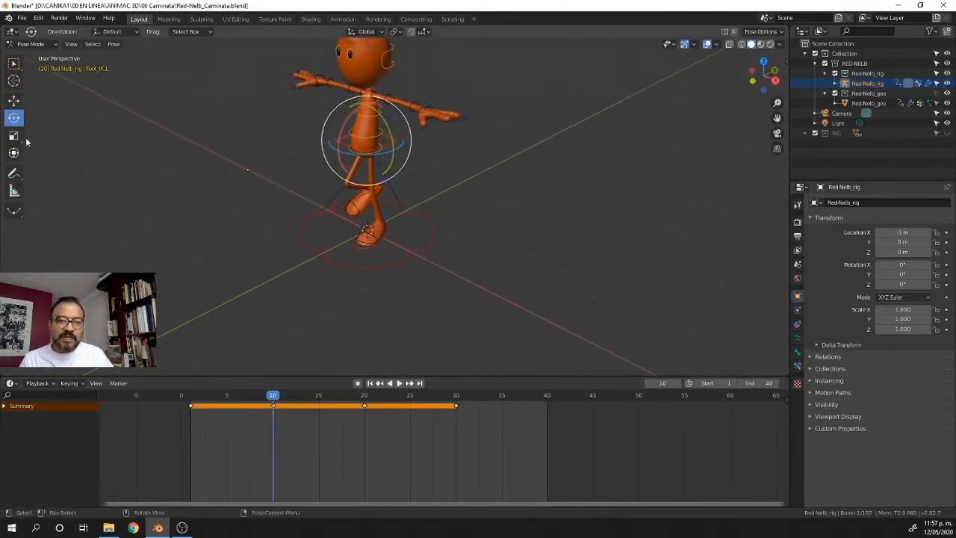
click(14, 102)
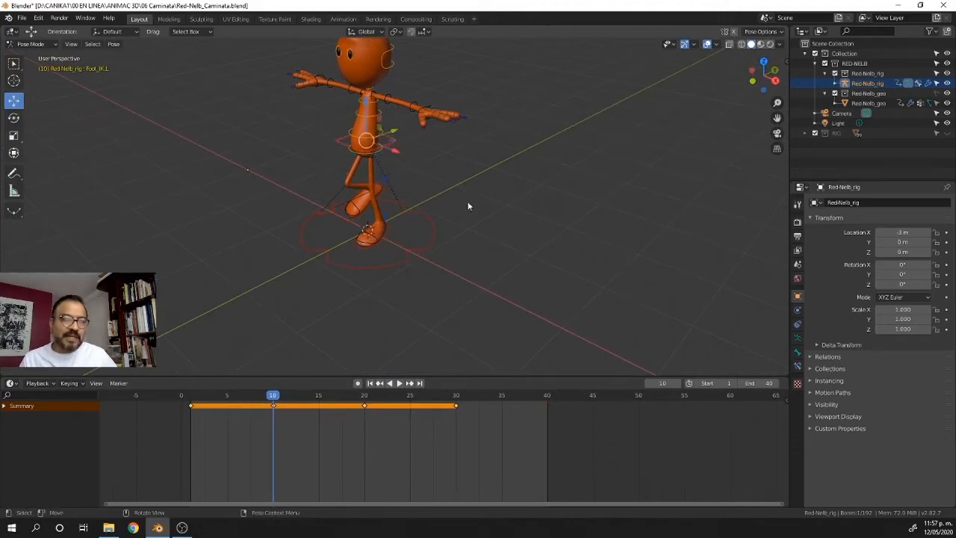
drag(274, 396, 275, 434)
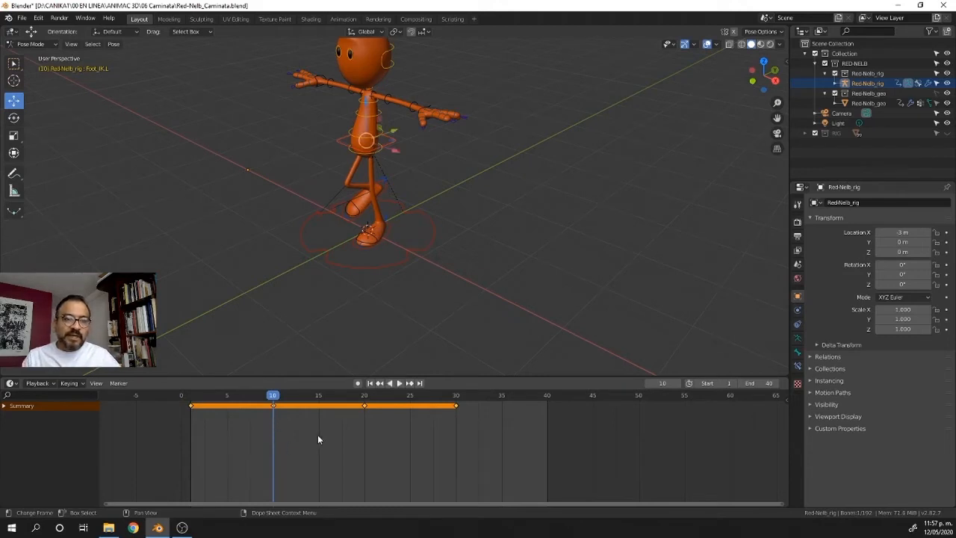
drag(274, 399, 547, 402)
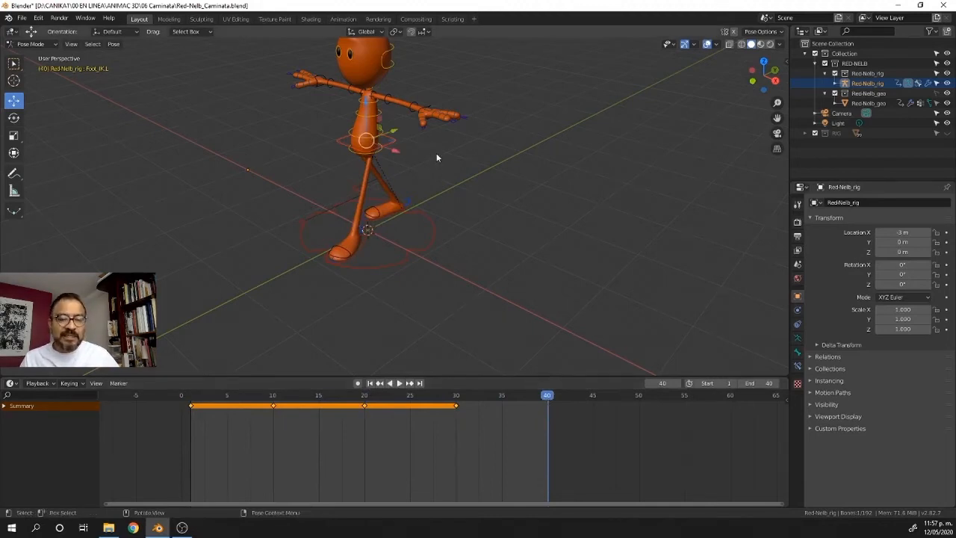
key(i)
click(426, 210)
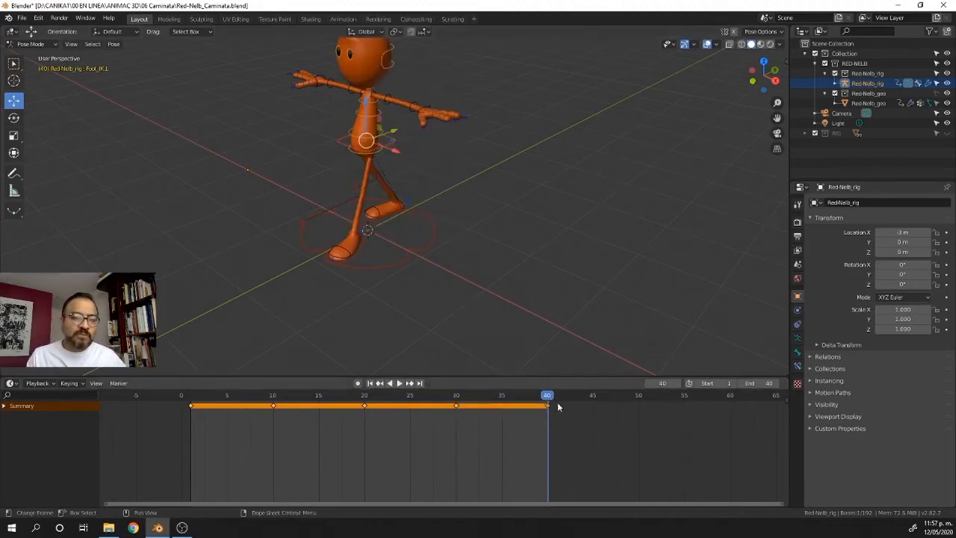
- At frame 10, lower the hip control slightly along Z so the supporting knee bends, and insert a Whole Character keyframe
drag(549, 401, 271, 418)
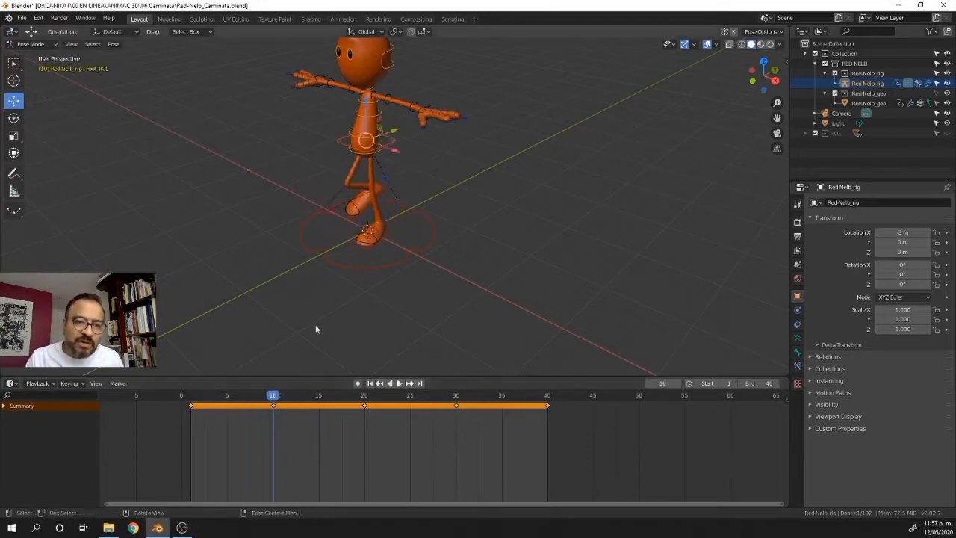
middle_drag(428, 220, 394, 214)
shift+middle_drag(438, 151, 466, 237)
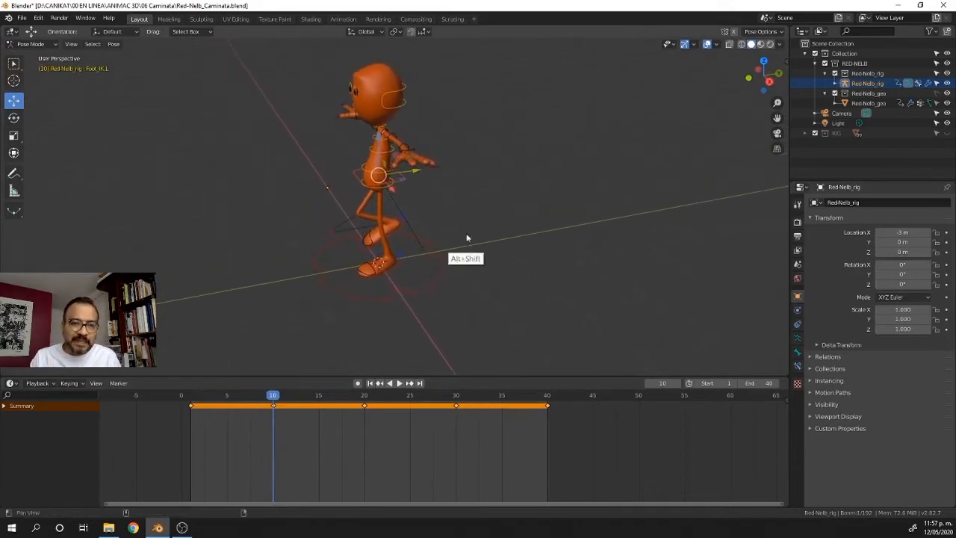
key(KP_3)
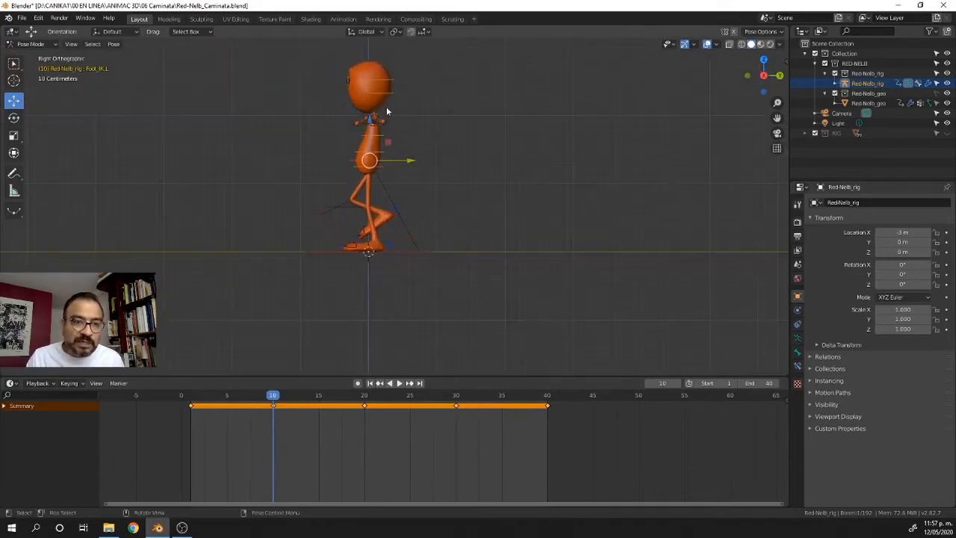
drag(369, 123, 376, 134)
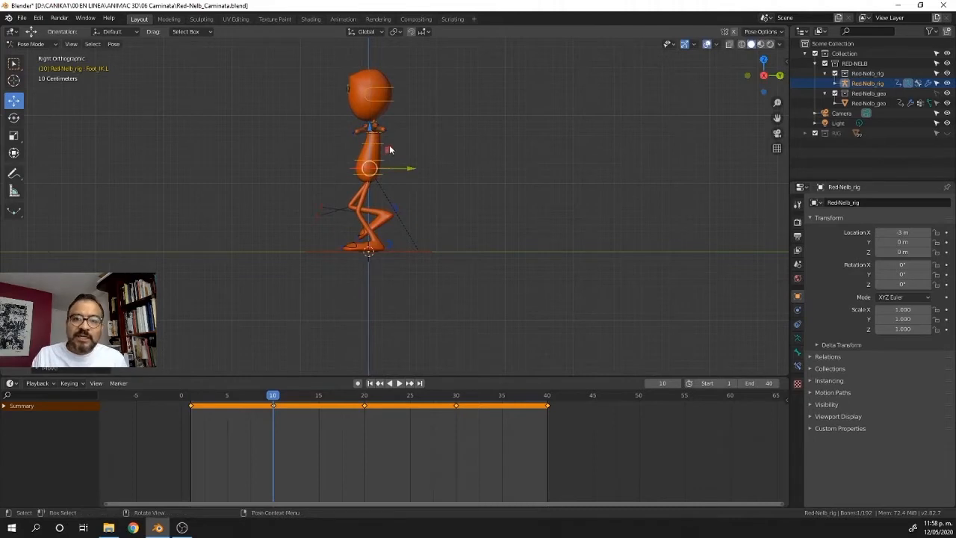
key(i)
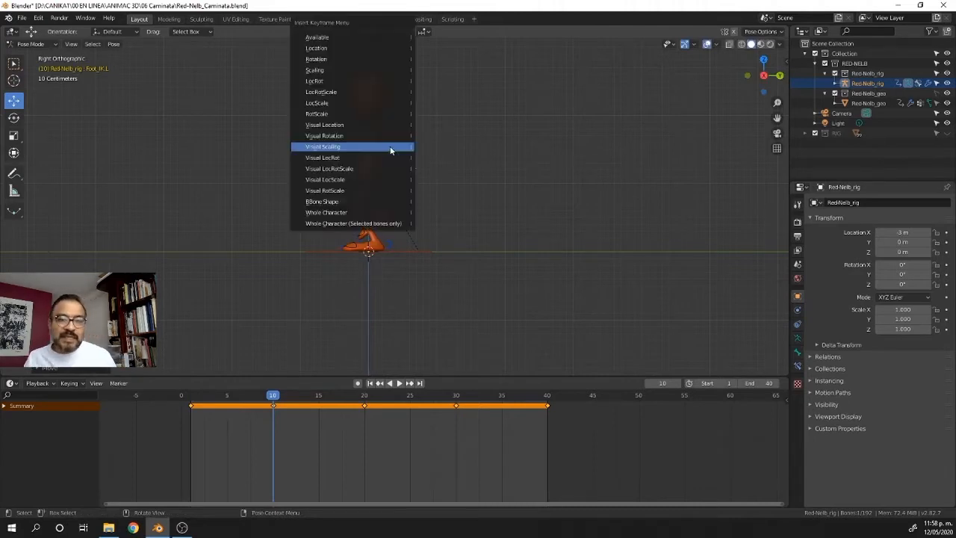
click(392, 213)
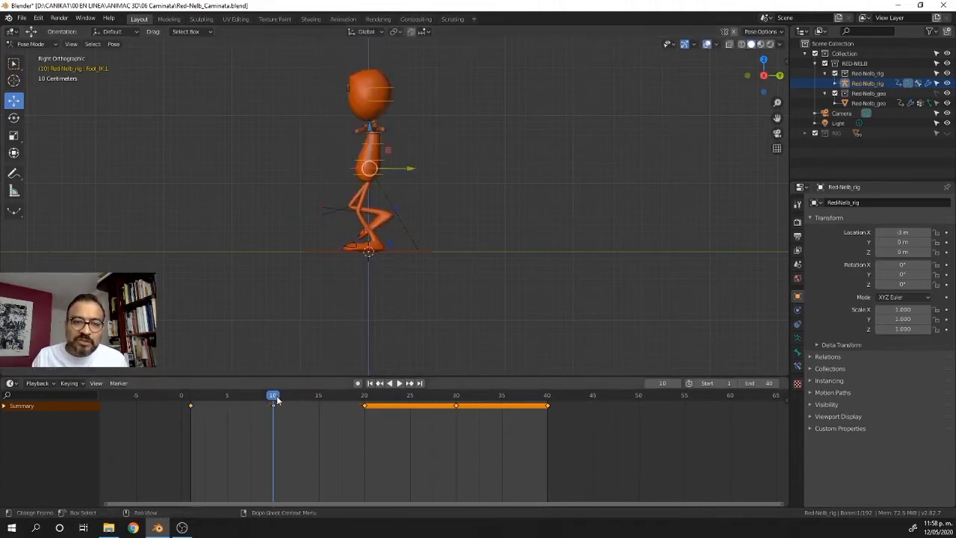
- At frame 30, lower the hip control about 0.16 m along Z and insert a Whole Character keyframe
drag(276, 401, 212, 413)
key(space)
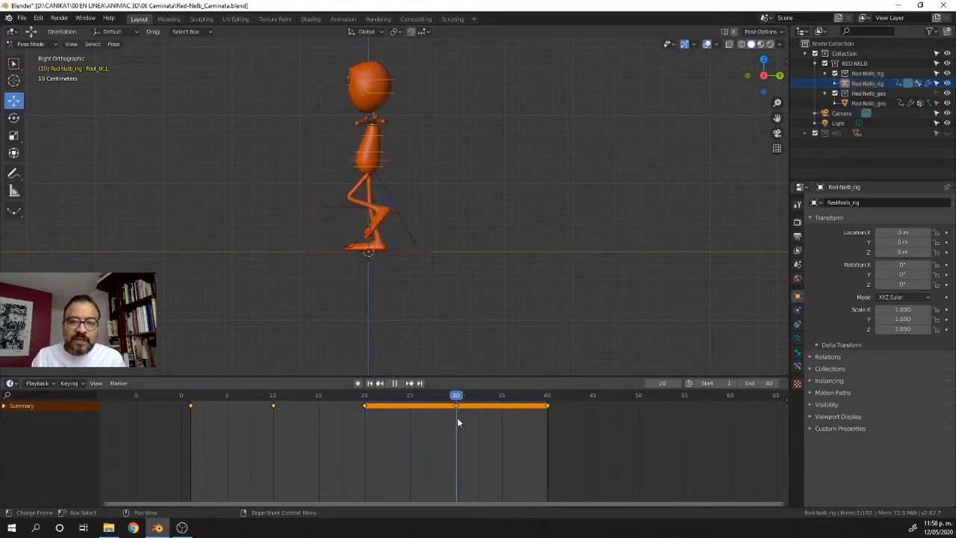
key(space)
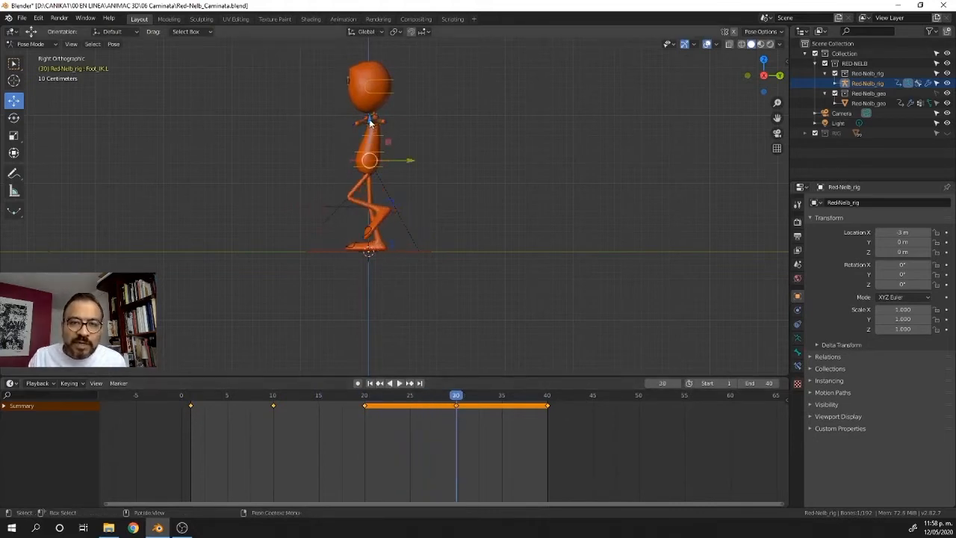
key(g)
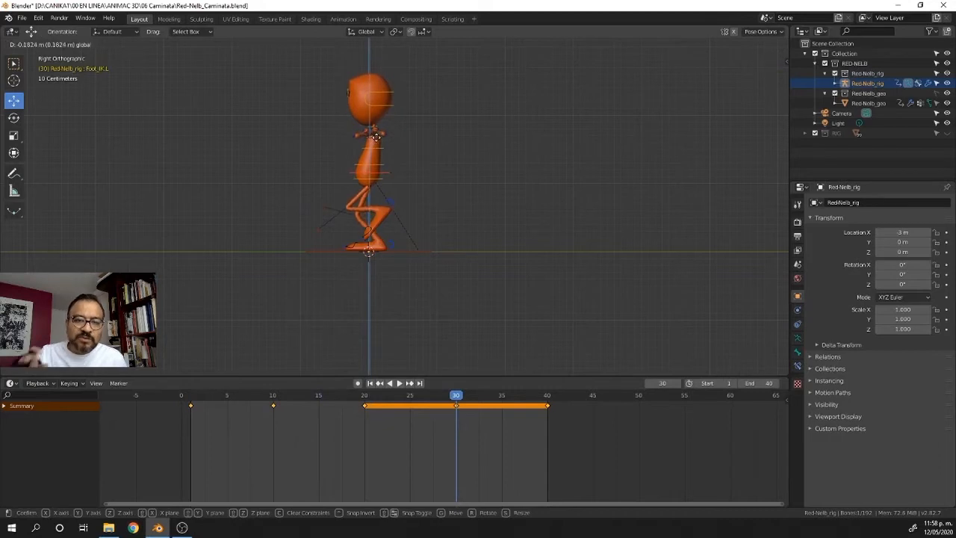
click(378, 138)
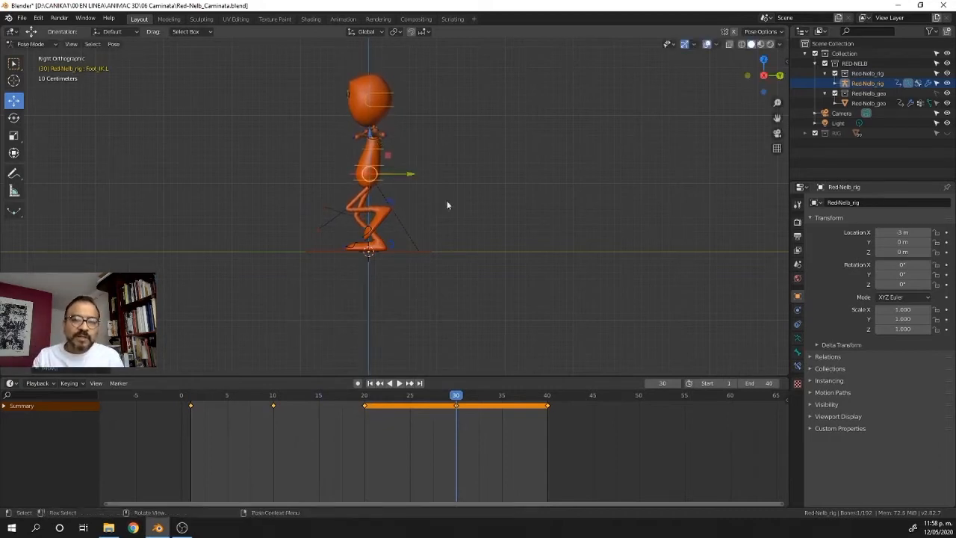
key(i)
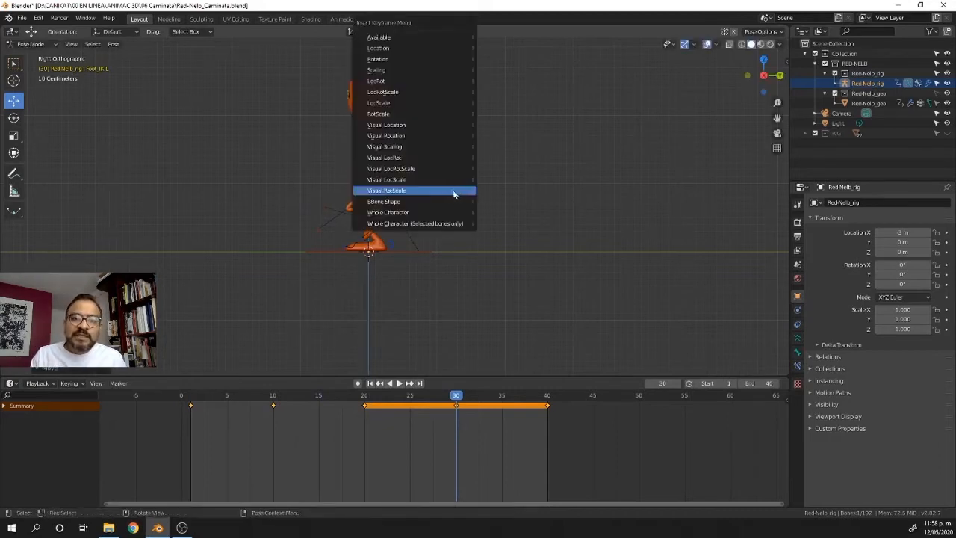
click(444, 213)
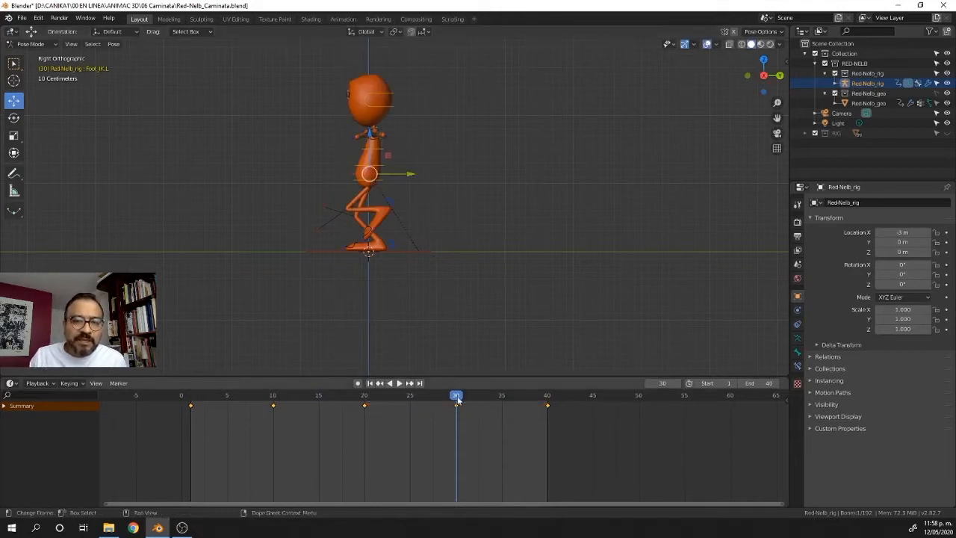
- Play back the walk cycle from frame 1 and check the body's up-and-down motion from the side and front
drag(458, 402, 190, 398)
key(space)
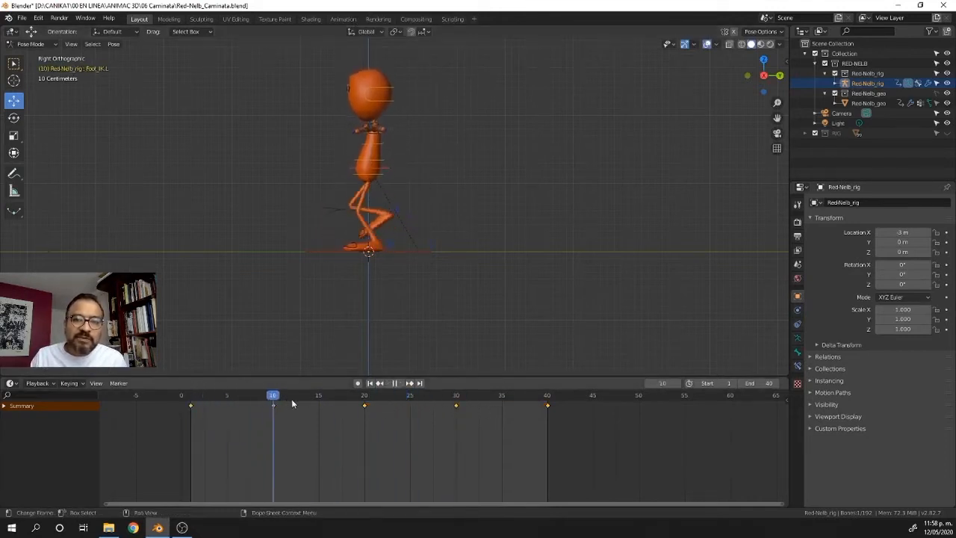
drag(291, 404, 188, 407)
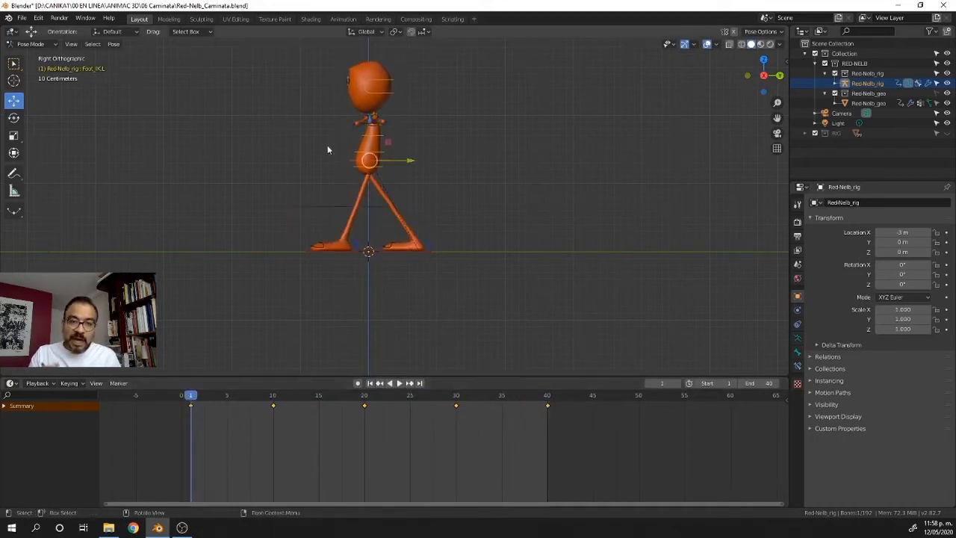
alt+drag(439, 172, 531, 256)
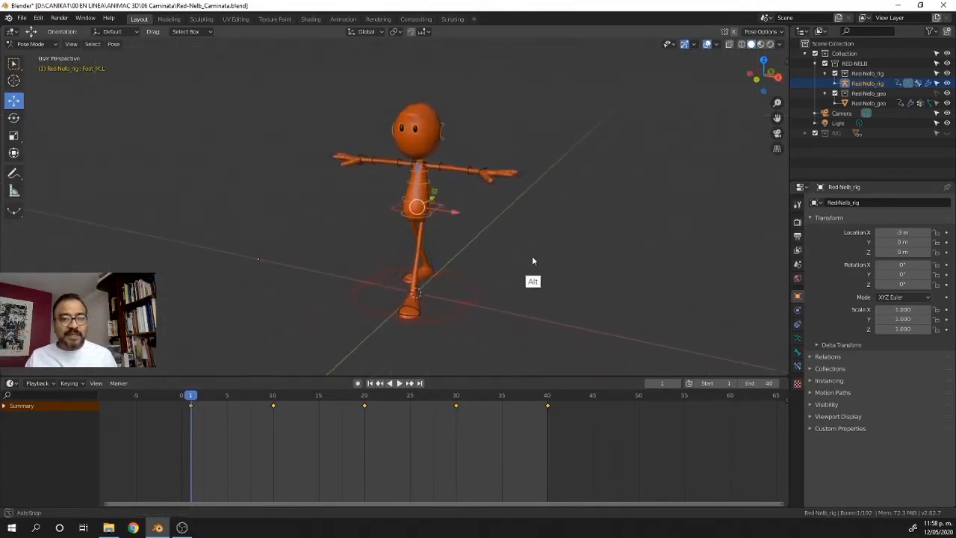
key(space)
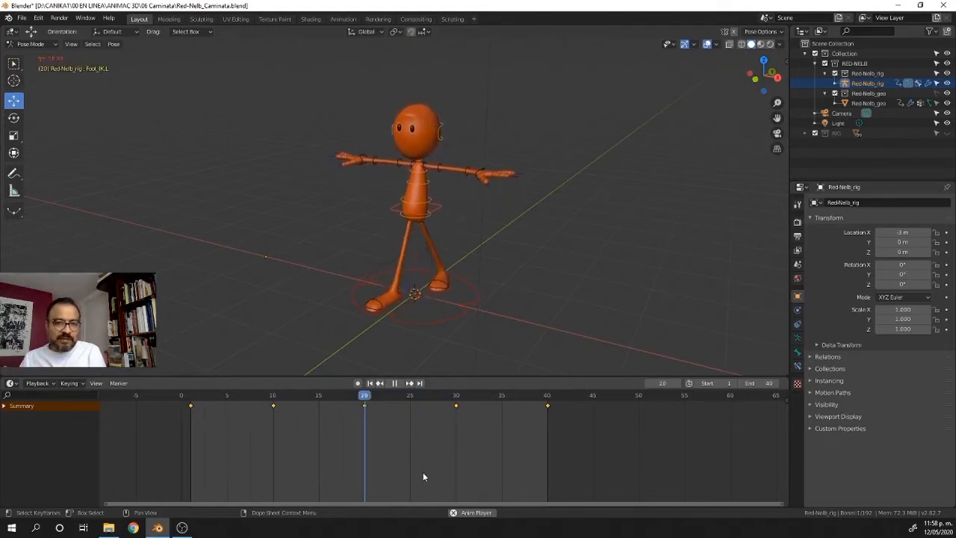
- Replay the walk cycle from frame 1 to review it and stop playback back at frame 1
key(space)
drag(448, 399, 193, 421)
key(space)
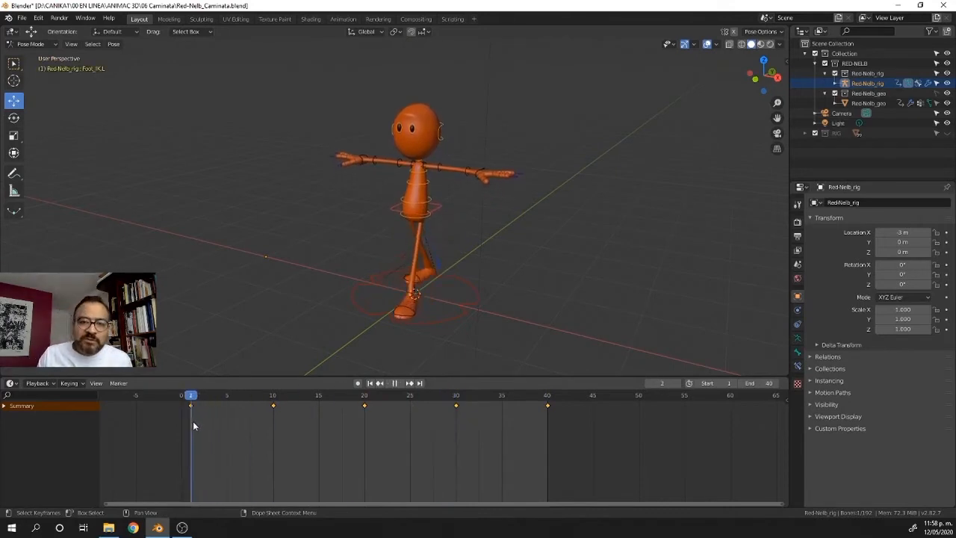
key(Escape)
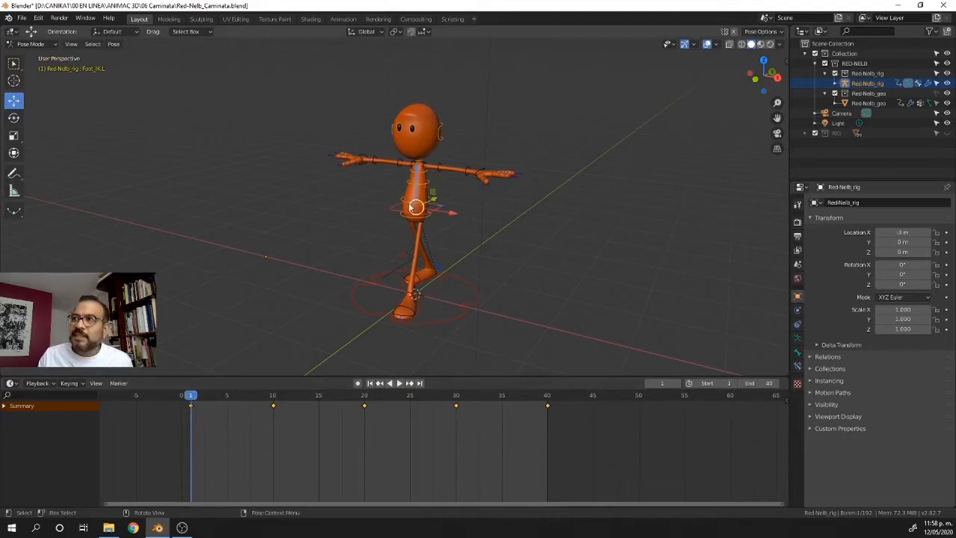
- At frame 1, select the character's right upper arm control and rotate it down from the T-pose toward the body
mouse_move(411, 181)
middle_down()
mouse_move(372, 188)
mouse_move(416, 190)
middle_up()
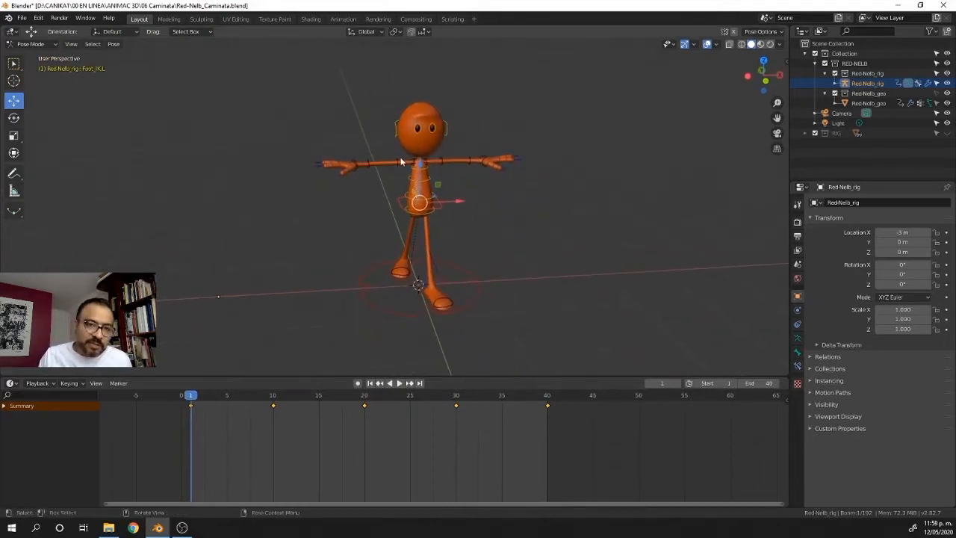
click(398, 159)
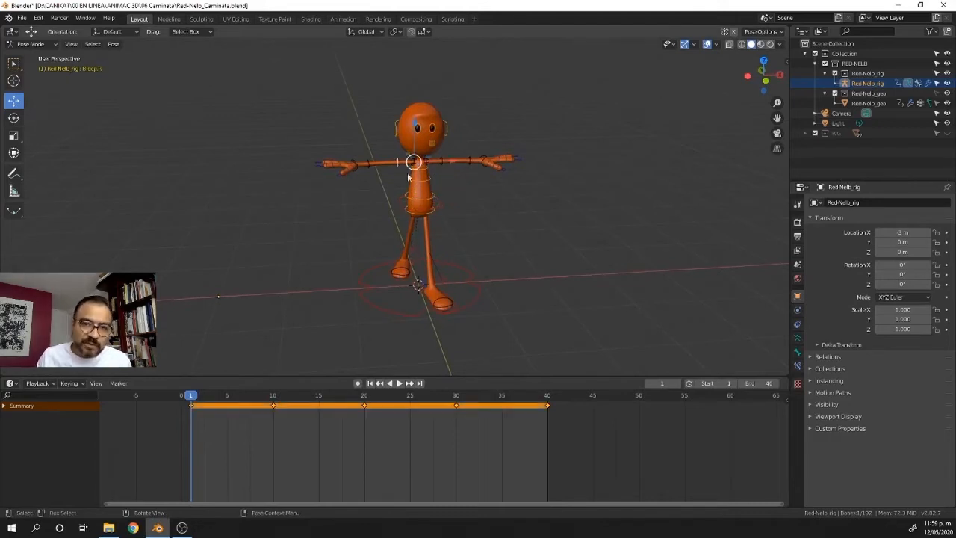
click(14, 120)
drag(383, 133, 387, 173)
middle_drag(515, 178, 384, 167)
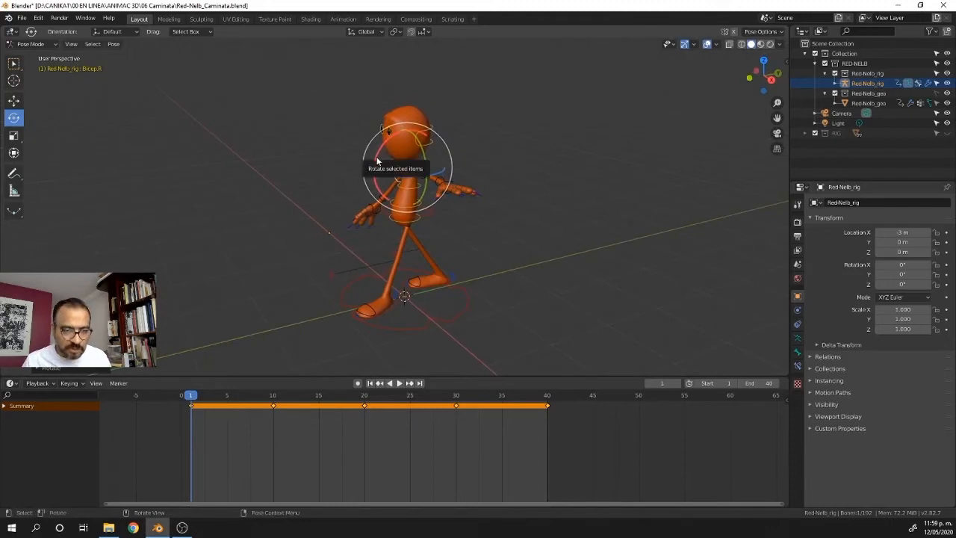
- Swing the right upper arm forward for the frame 1 contact pose and insert a Whole Character keyframe
drag(378, 160, 395, 178)
middle_drag(368, 215, 426, 241)
mouse_move(386, 191)
mouse_down()
mouse_move(382, 197)
mouse_move(391, 192)
mouse_up()
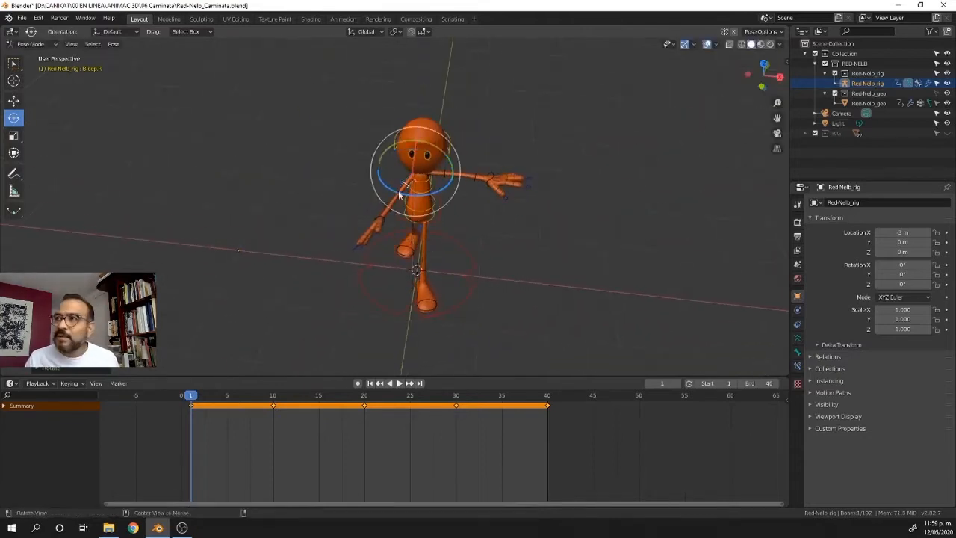
middle_drag(392, 193, 385, 153)
mouse_move(376, 150)
mouse_down()
mouse_move(372, 161)
mouse_move(378, 156)
mouse_up()
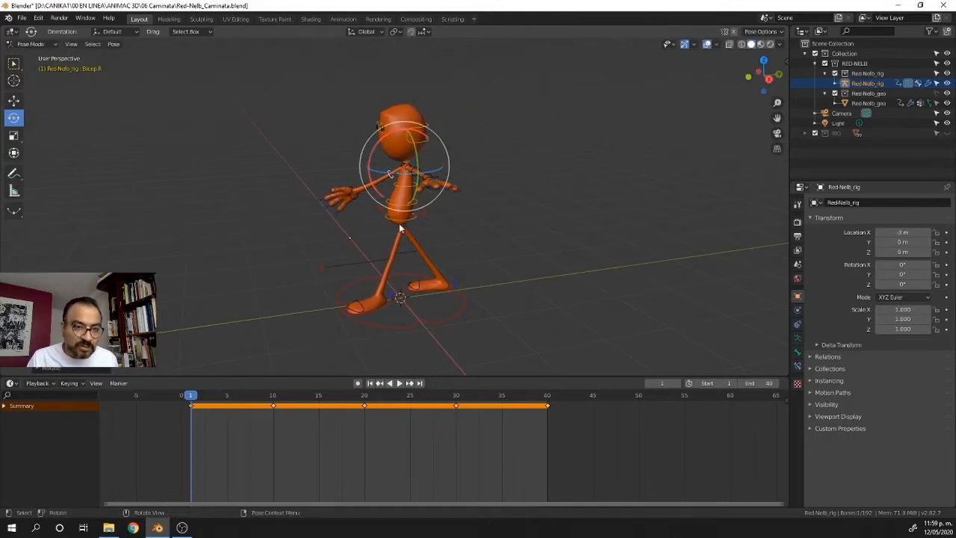
key(i)
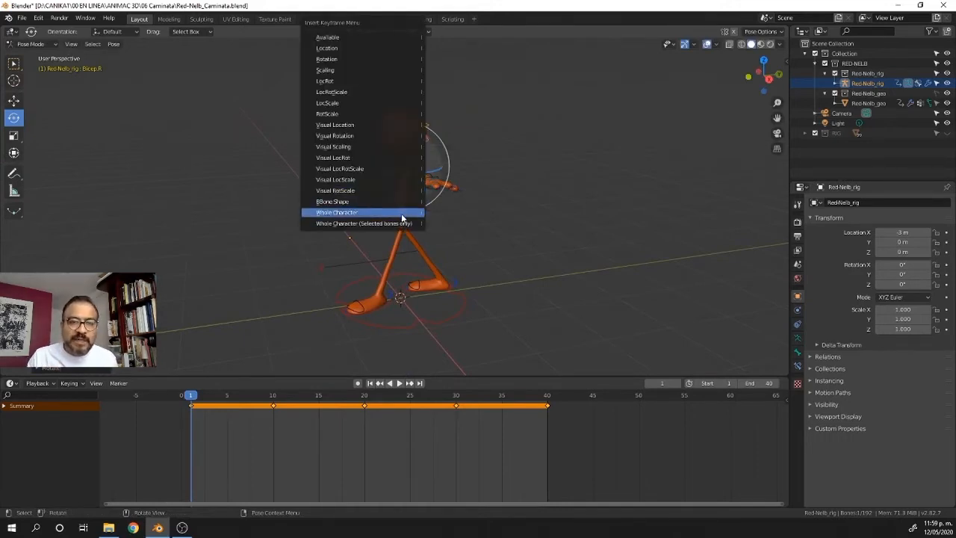
click(400, 212)
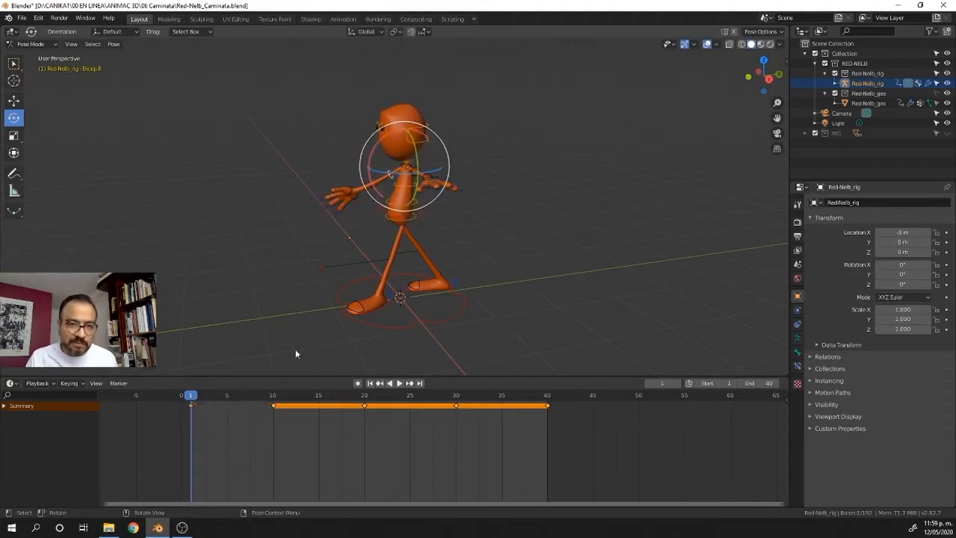
- Delete the right upper arm's keyframe at frame 10
key(space)
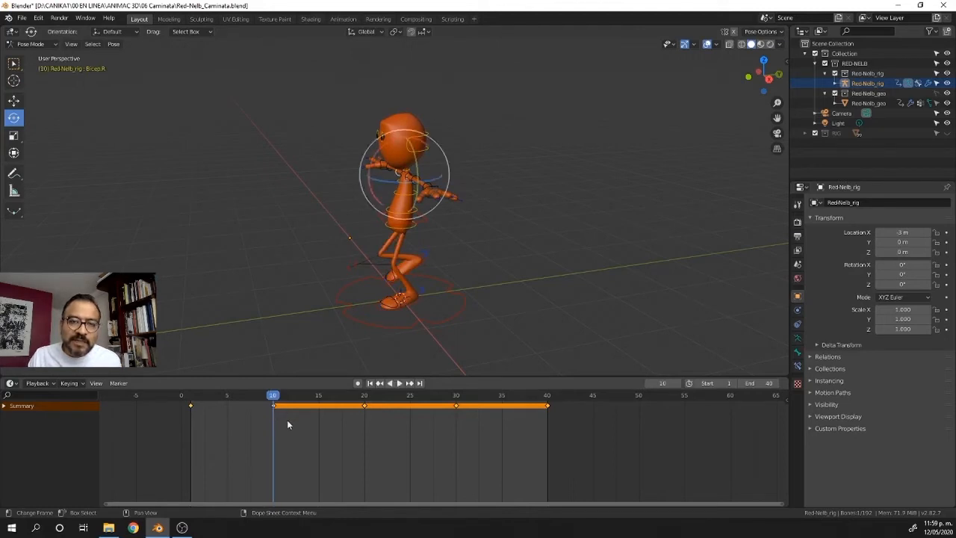
drag(289, 420, 265, 404)
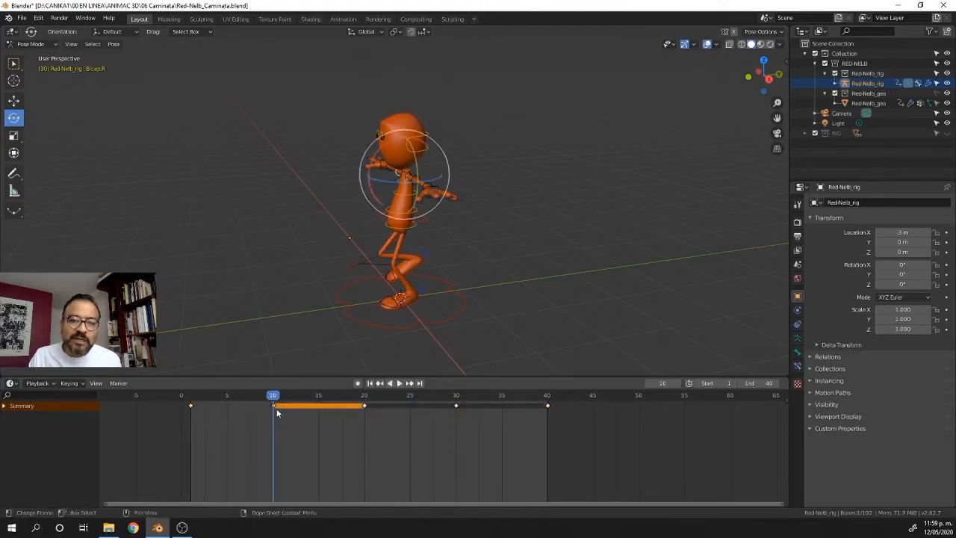
key(x)
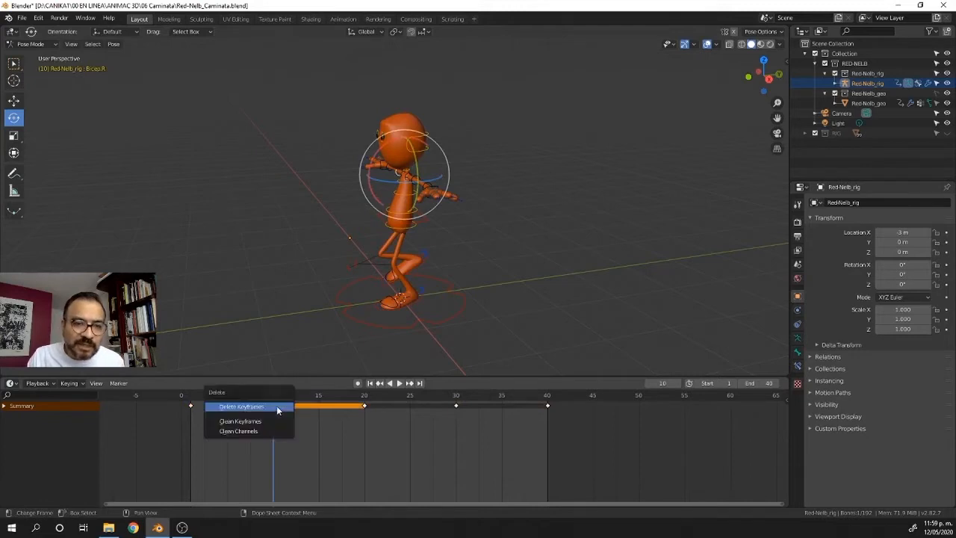
click(275, 406)
- Review the right arm's motion between frames 1 and 20 and return to frame 1
drag(275, 400, 195, 406)
key(space)
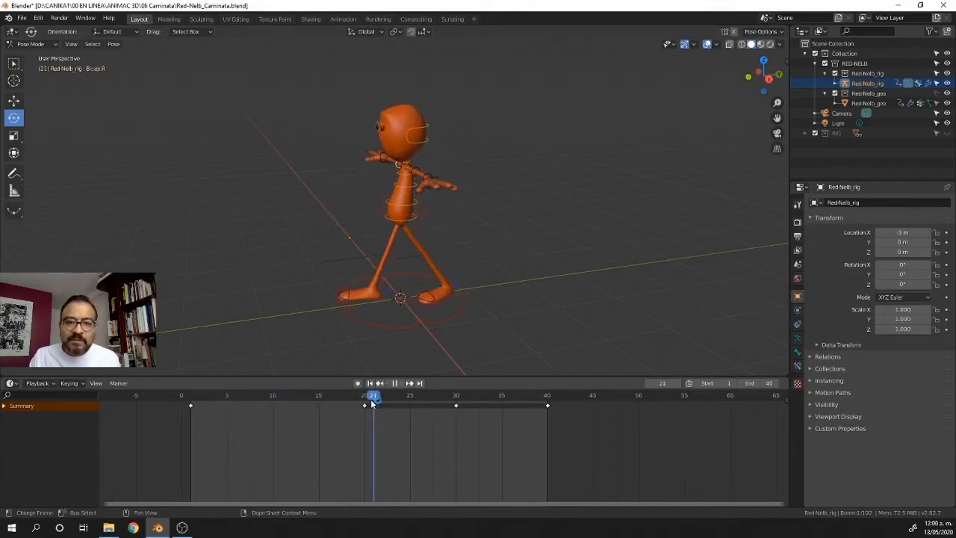
drag(359, 408, 192, 421)
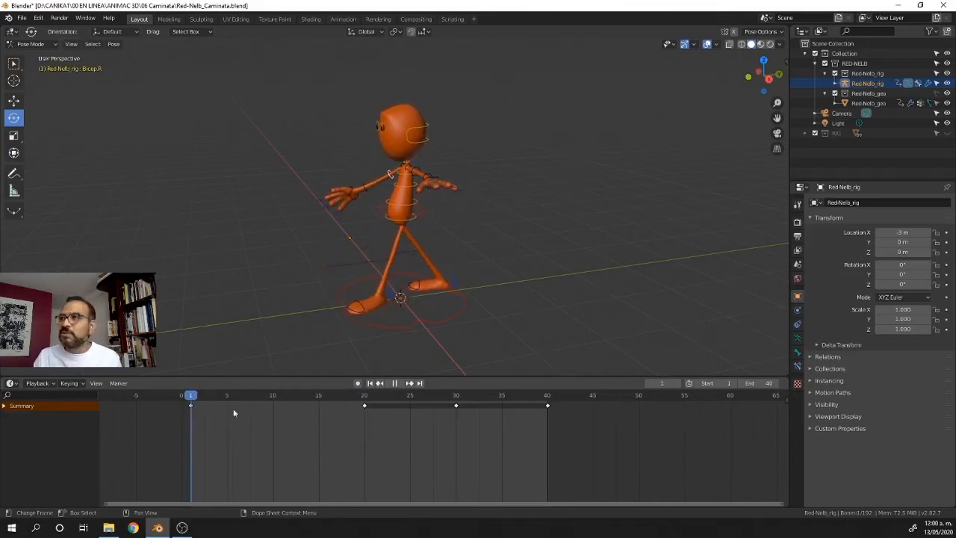
key(space)
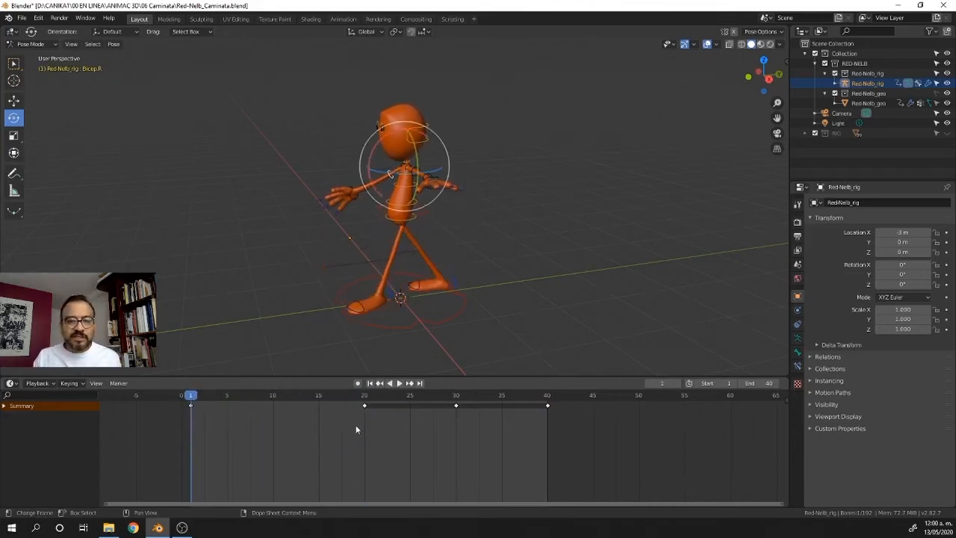
- Delete the right upper arm's remaining keyframes at frames 20, 30 and 40
drag(348, 434, 556, 403)
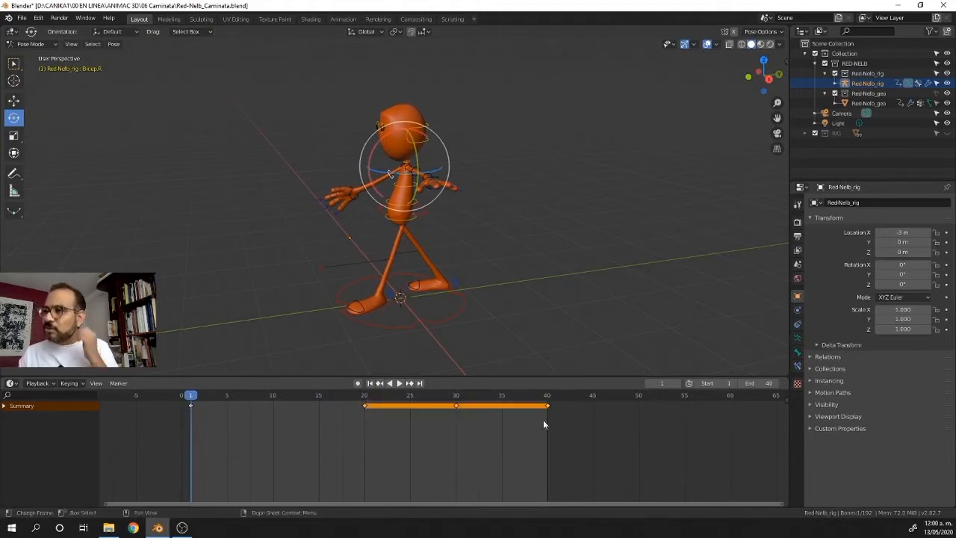
key(x)
click(504, 410)
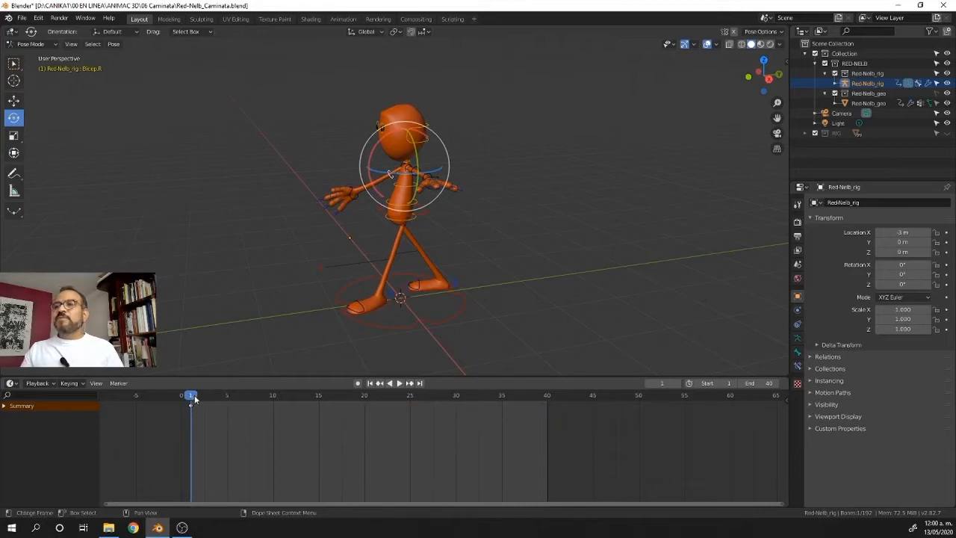
- At frame 20, rotate the right upper arm behind the body, refine the angle in the right side view, and insert a keyframe
key(space)
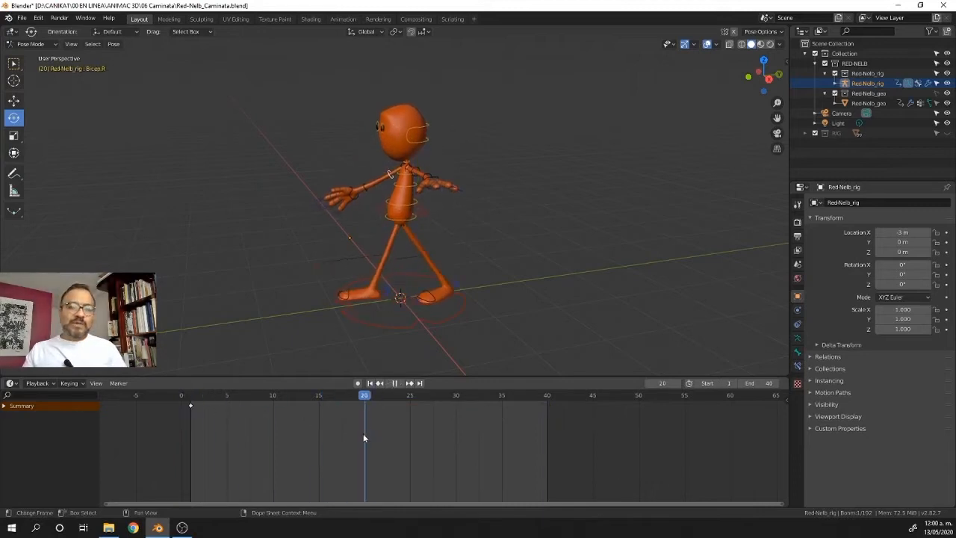
key(space)
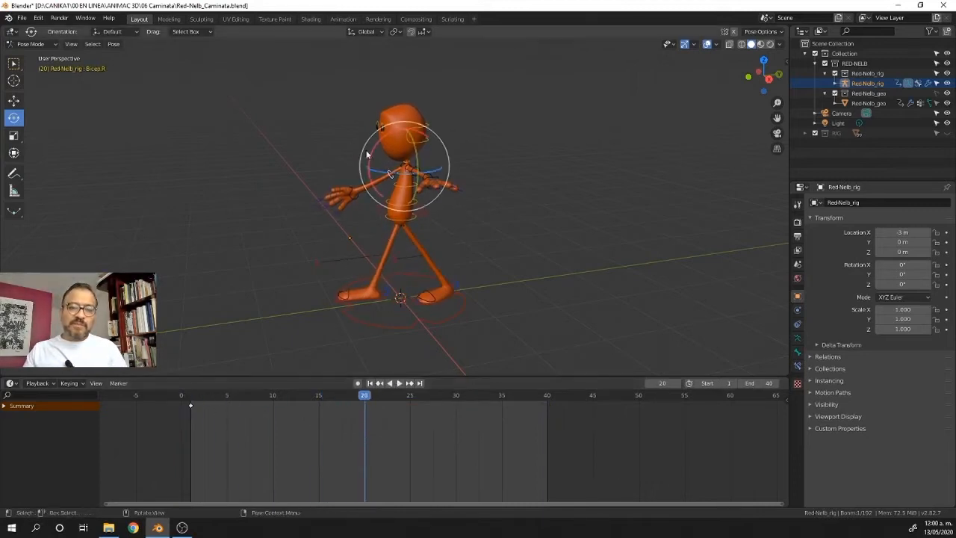
drag(375, 153, 422, 224)
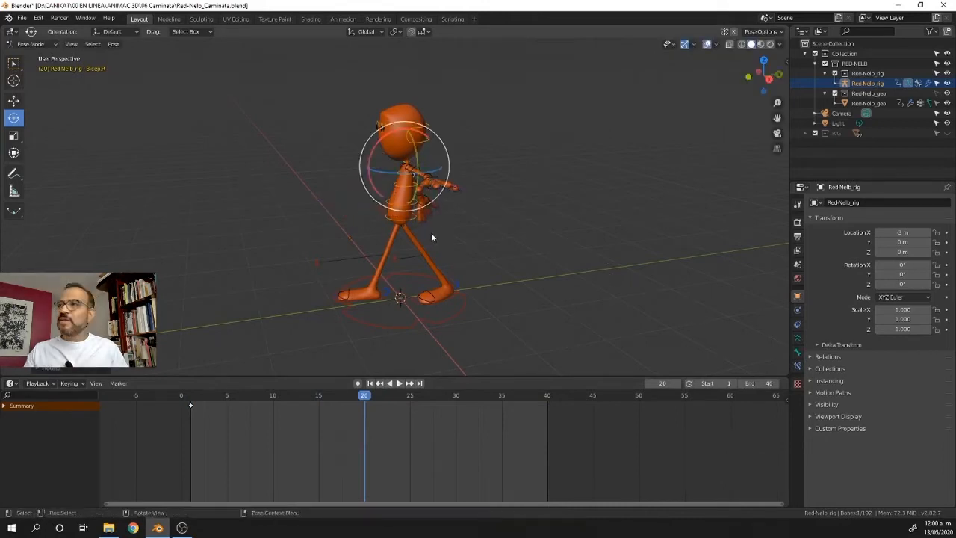
key(KP_3)
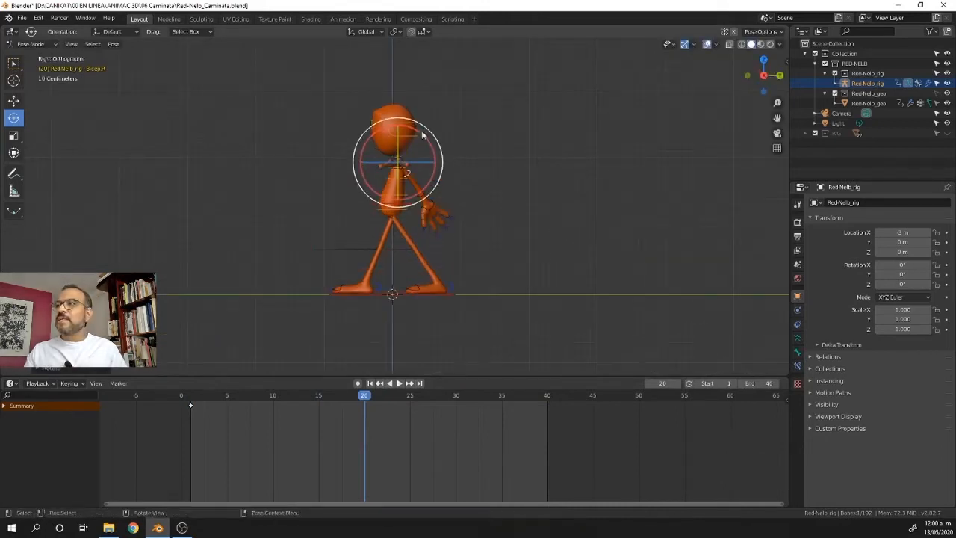
drag(428, 148, 422, 155)
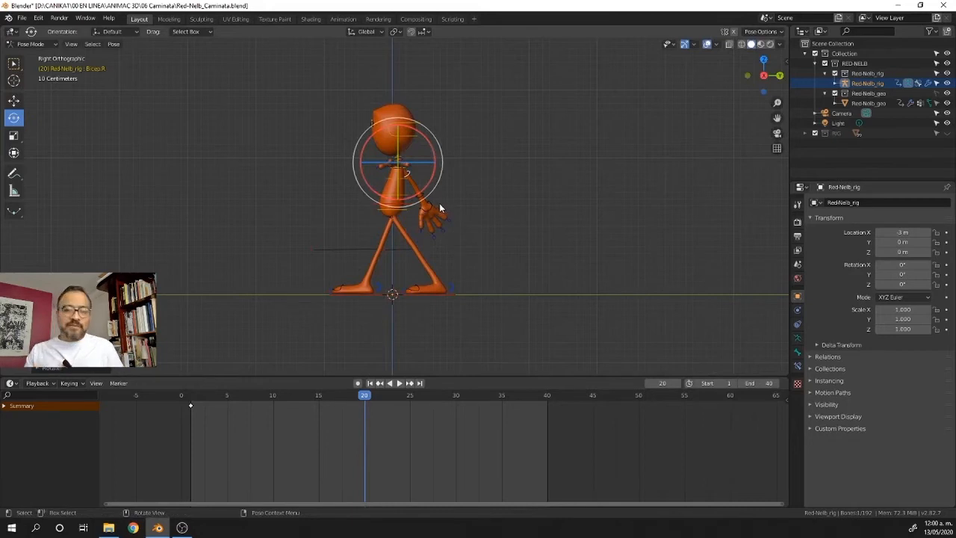
key(i)
click(444, 212)
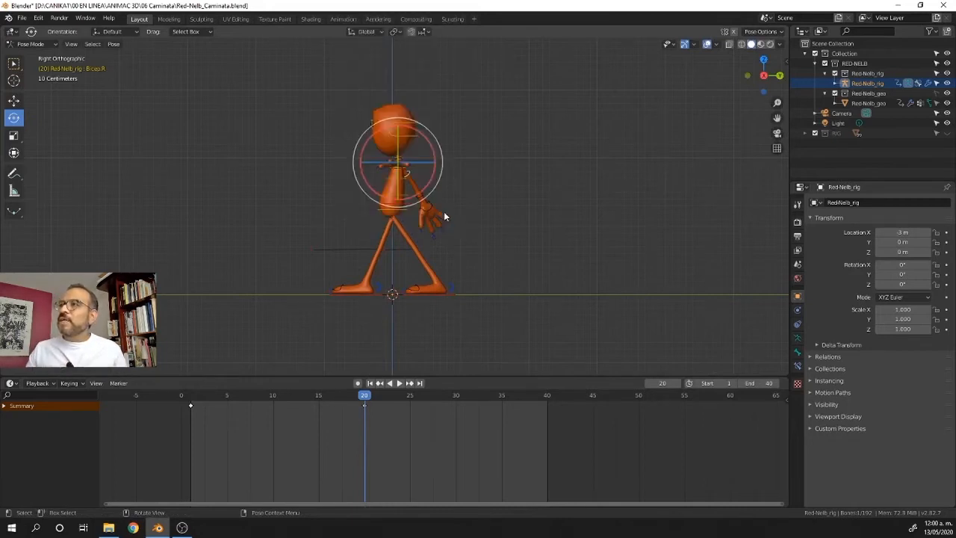
- Check the right arm's forward-to-back swing between frames 1 and 20 in the side view
key(space)
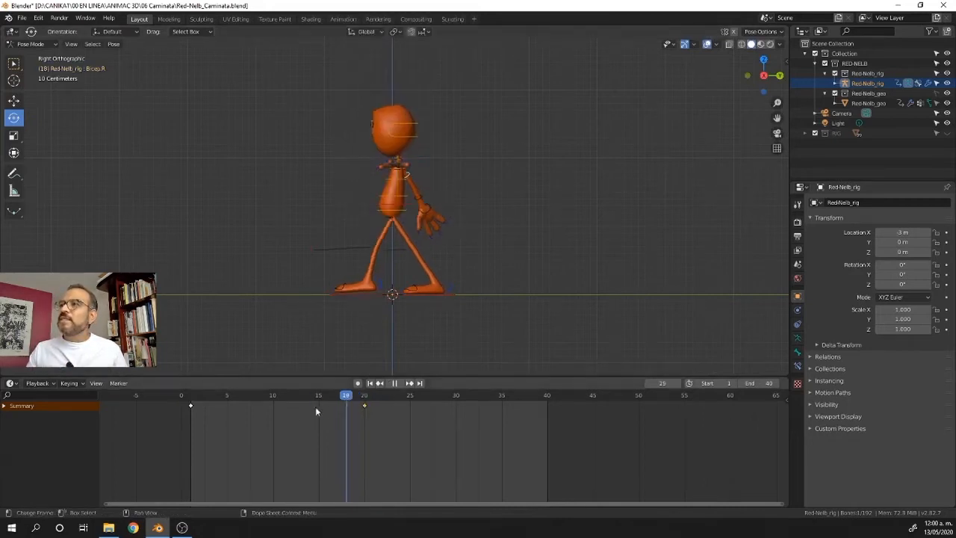
click(193, 422)
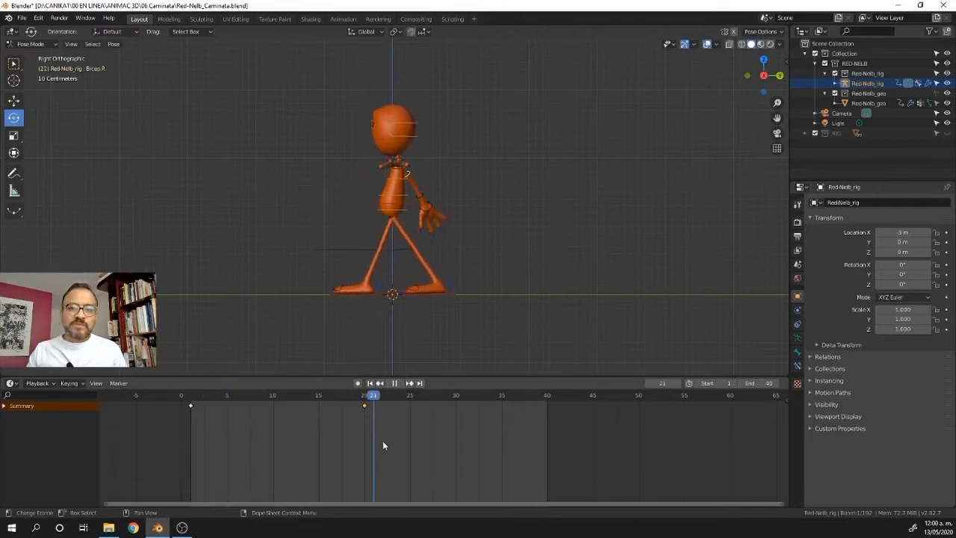
click(189, 438)
key(space)
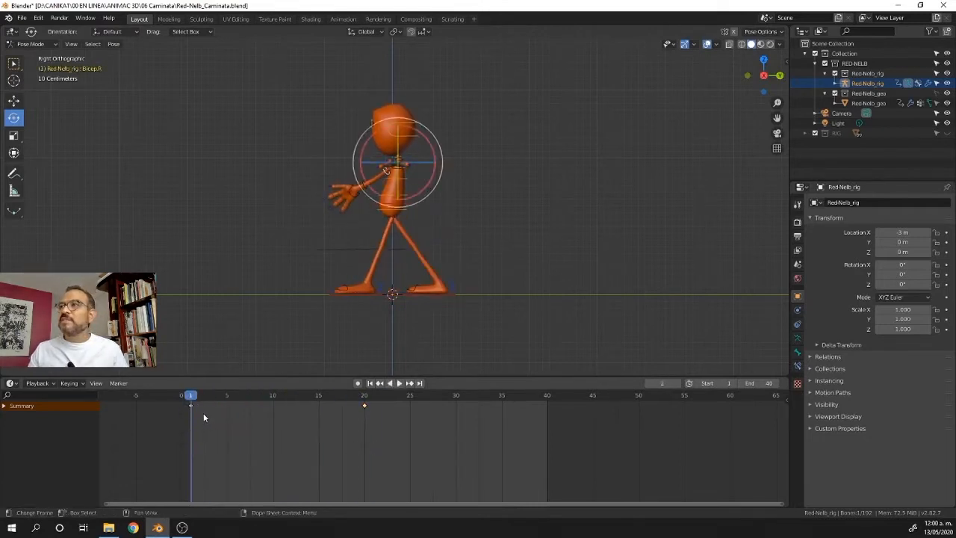
- Duplicate the right upper arm's frame 1 keyframe to frame 40 to close the swing loop
key(g)
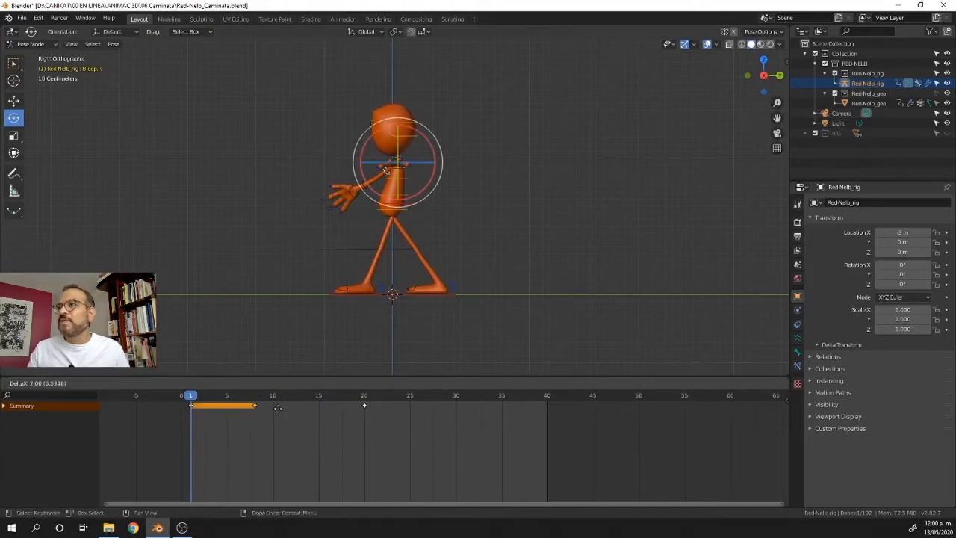
click(565, 412)
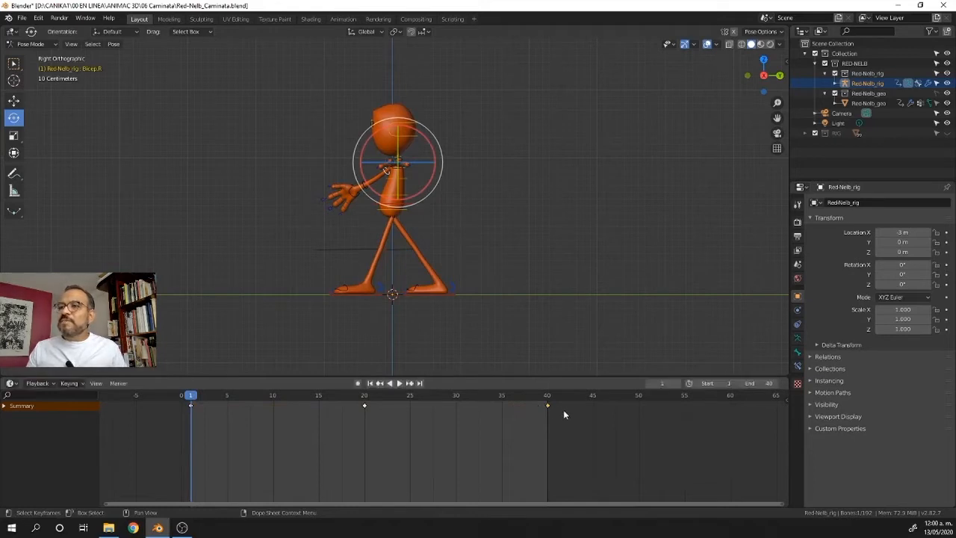
- Play back the full right arm swing from the side and from a front perspective view
key(space)
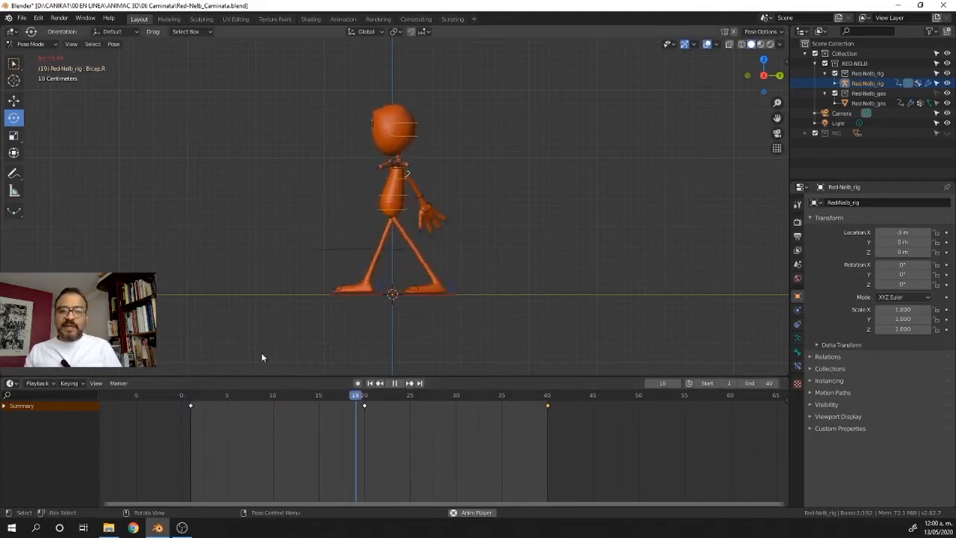
key(Escape)
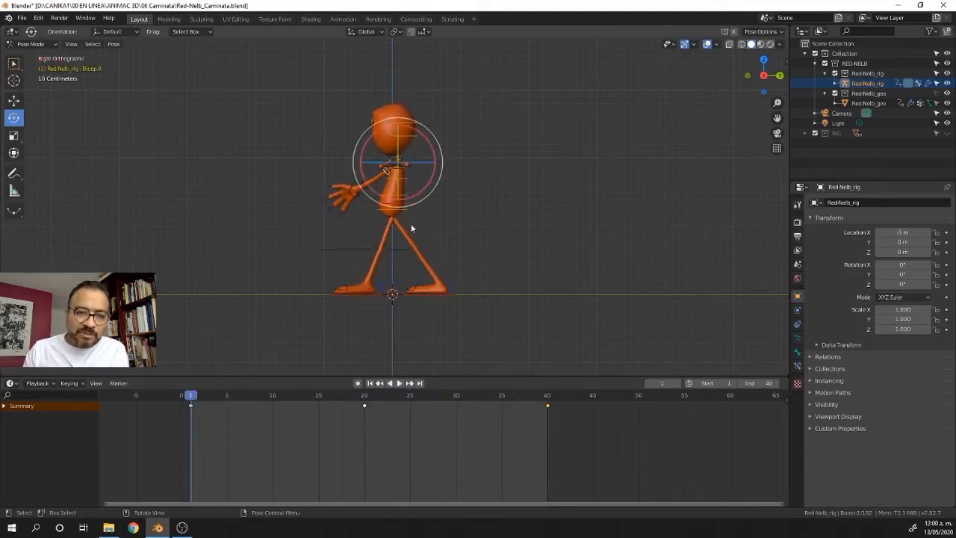
middle_drag(435, 201, 527, 229)
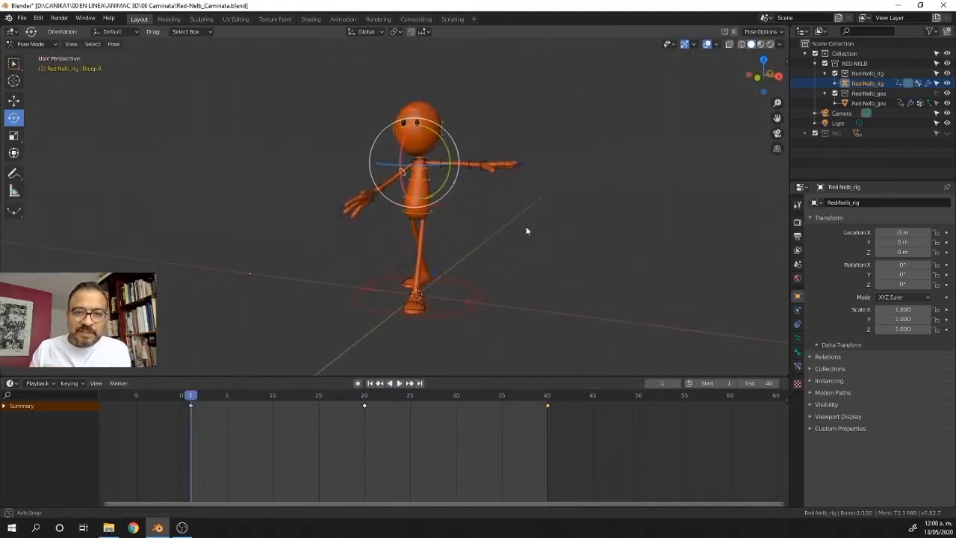
key(space)
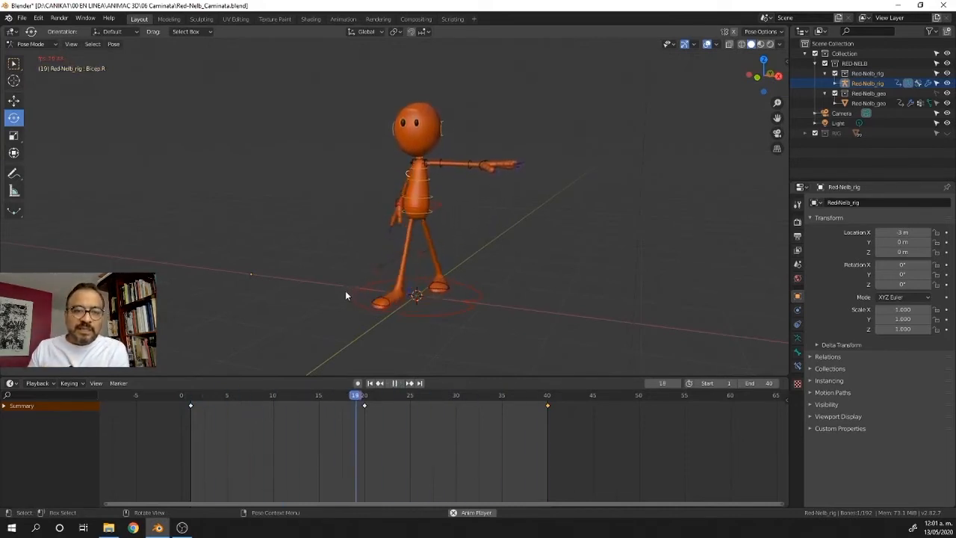
- Stop playback, go to frame 40 and rotate the Bicep.L bone down so the left arm hangs beside the body
key(space)
key(ctrl+shift+space)
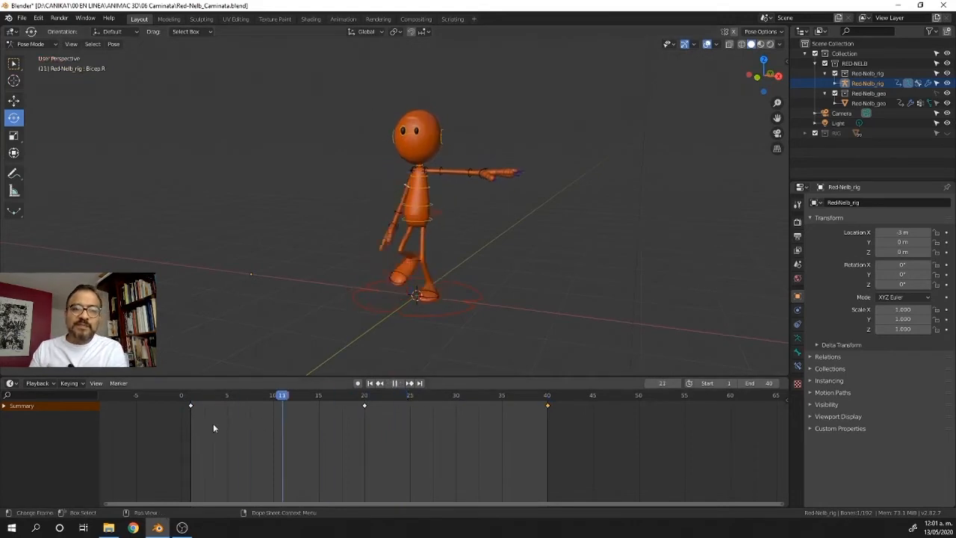
drag(190, 424, 549, 399)
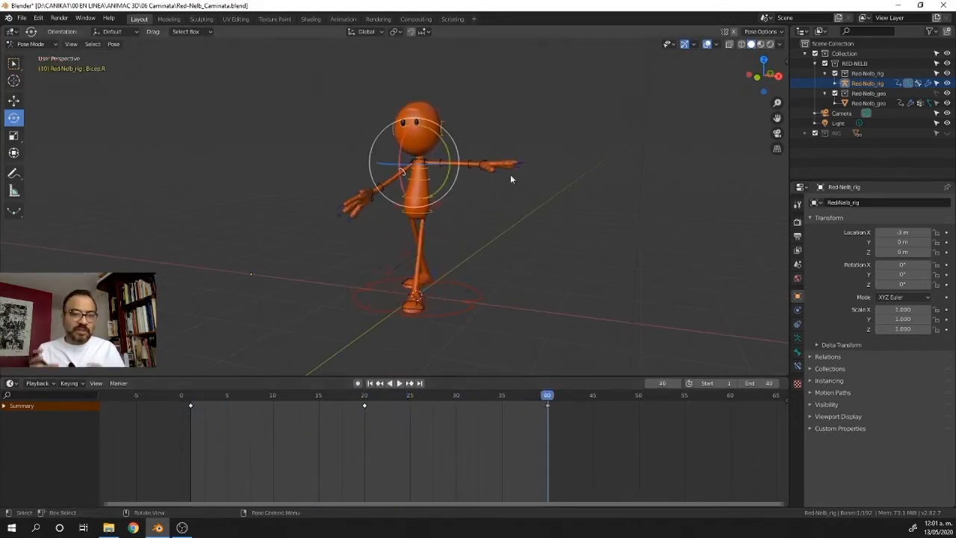
mouse_move(520, 182)
middle_down()
mouse_move(506, 213)
mouse_move(531, 189)
mouse_move(528, 197)
middle_up()
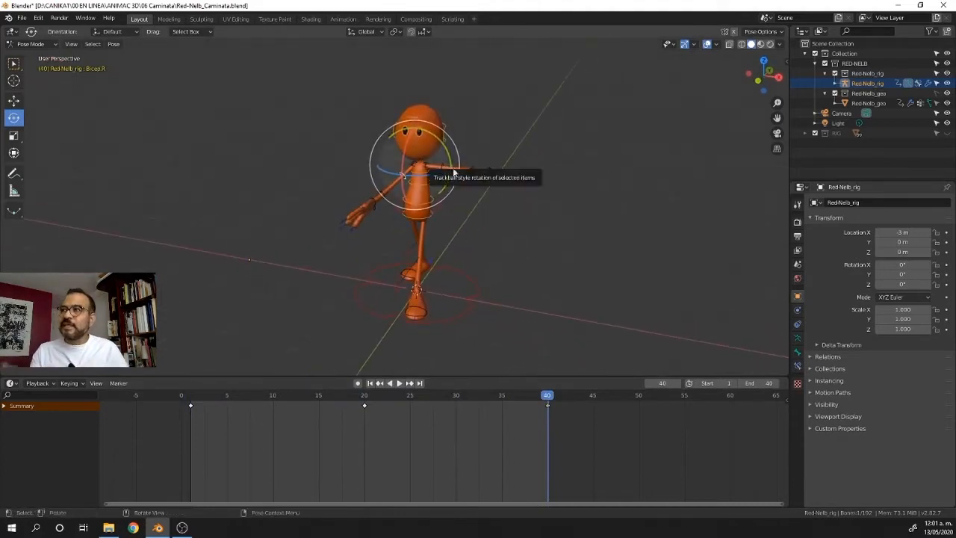
click(485, 173)
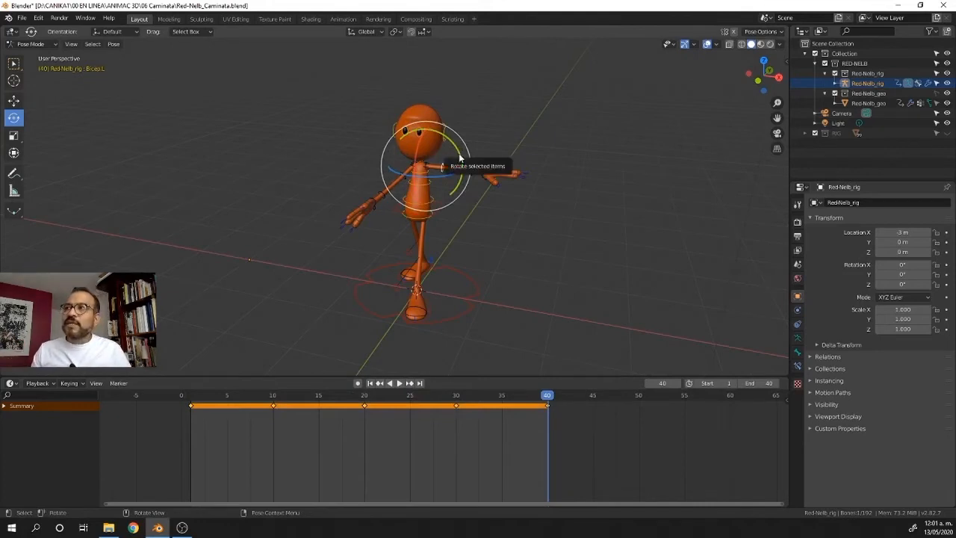
drag(442, 168, 489, 205)
middle_drag(524, 232, 445, 132)
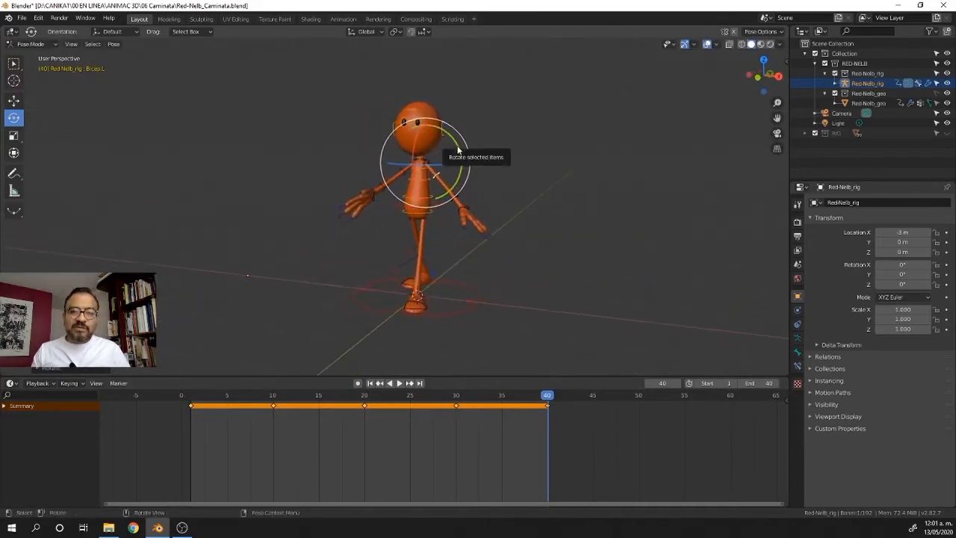
- Swing the left arm backward, opposite the right arm, and insert a keyframe for it at frame 40
drag(461, 153, 468, 163)
middle_drag(500, 200, 419, 197)
drag(367, 148, 369, 178)
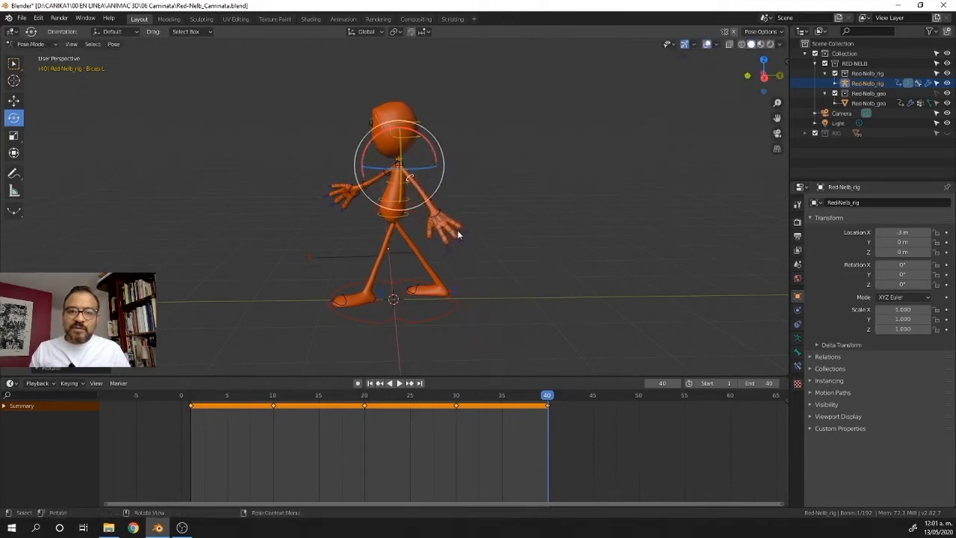
key(KP_3)
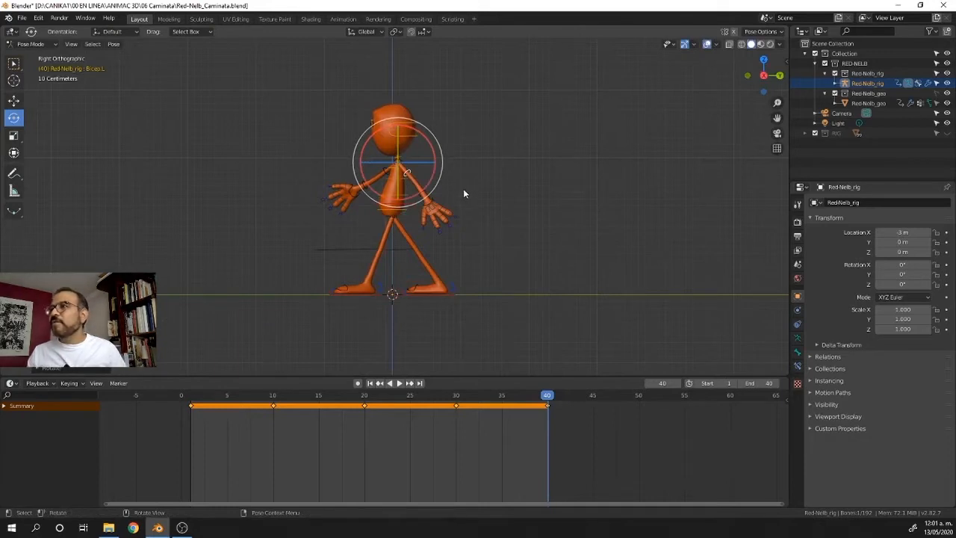
key(i)
click(461, 212)
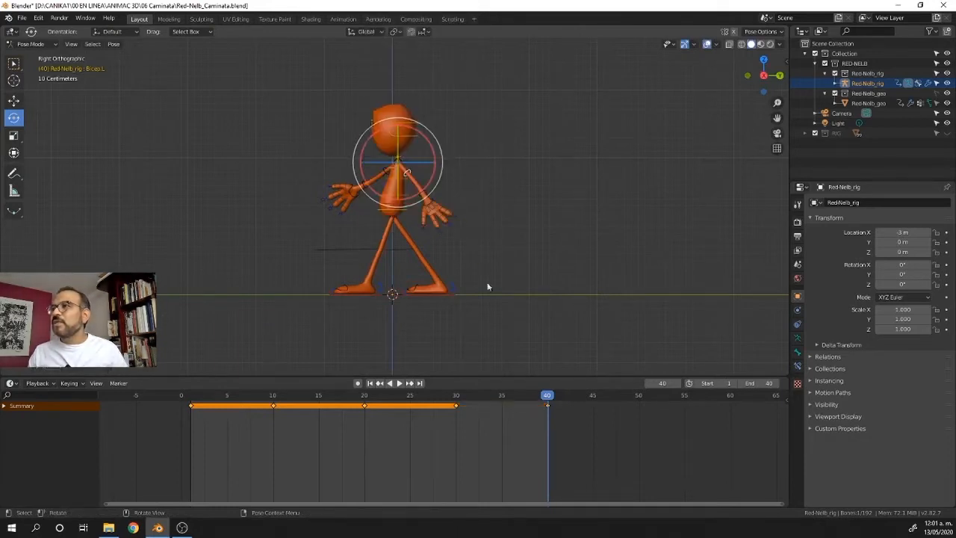
- Delete the left bicep's keyframes from frame 1 to frame 30
drag(490, 434, 182, 402)
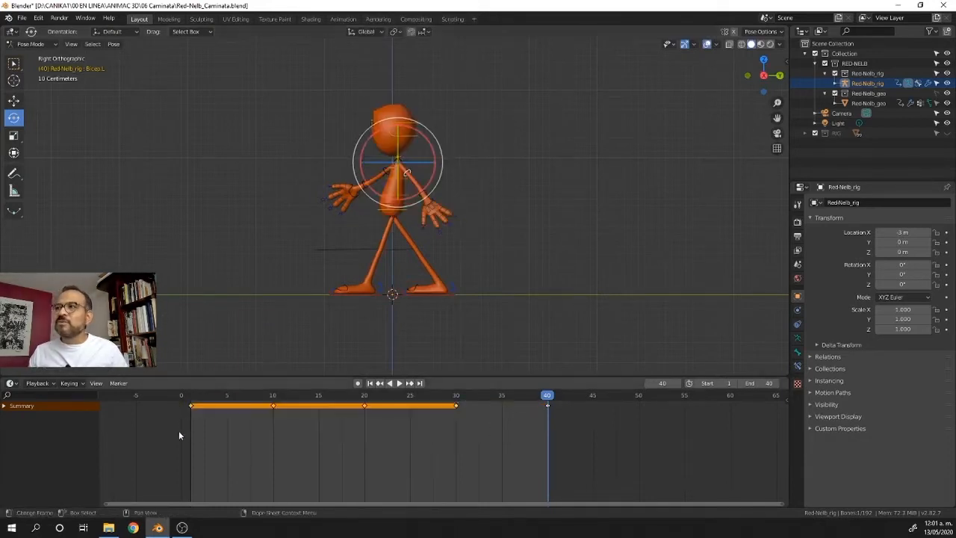
key(x)
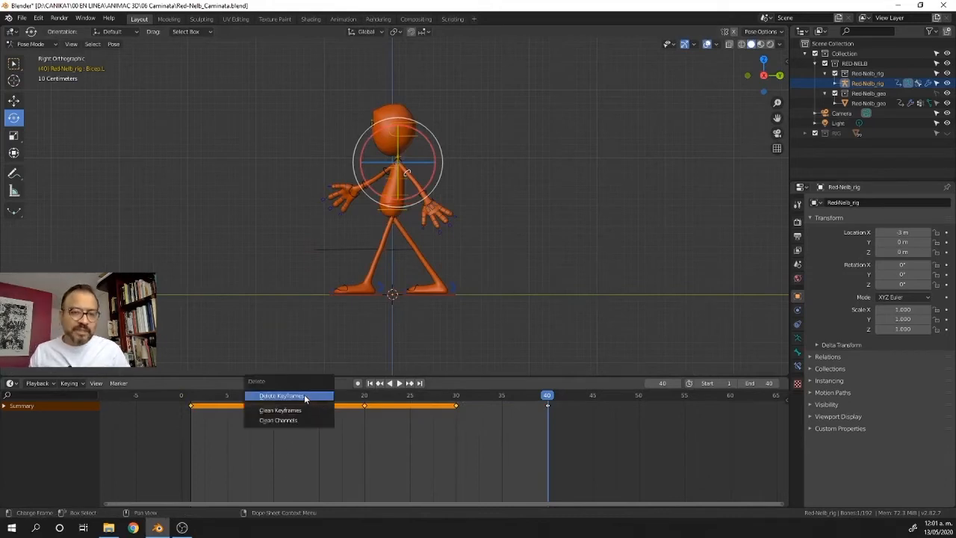
click(304, 396)
- At frame 20, rotate the left bicep forward, opposite the right arm, and insert a keyframe
drag(548, 401, 361, 421)
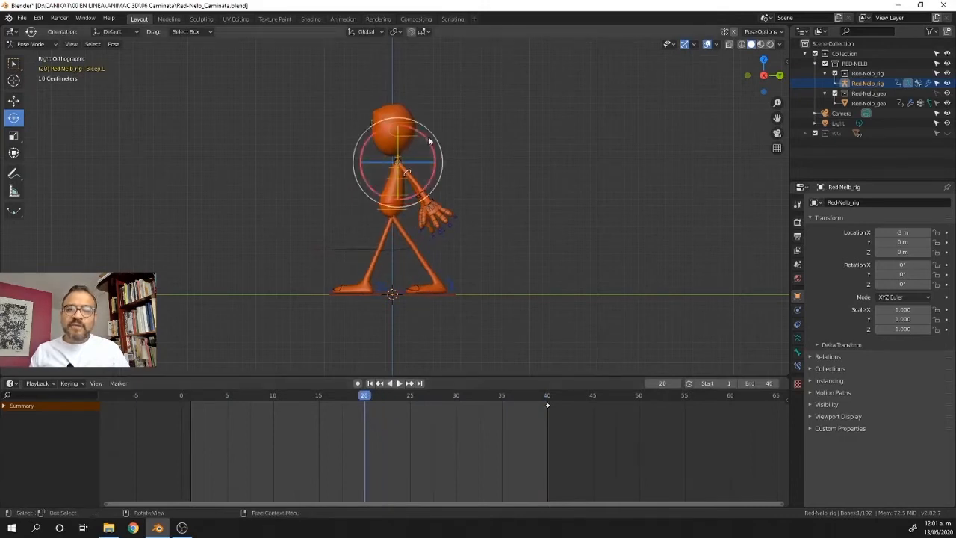
drag(428, 142, 516, 316)
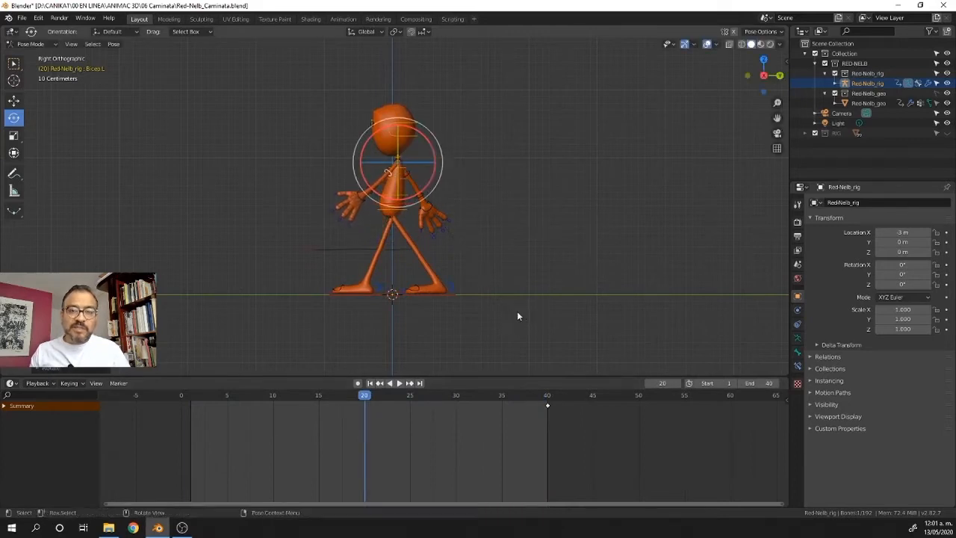
key(i)
click(490, 216)
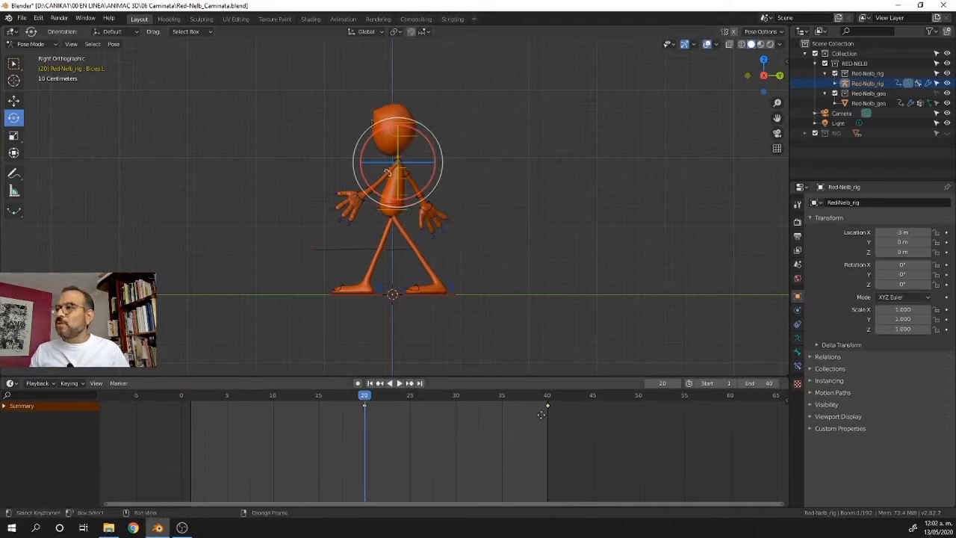
- Duplicate the left bicep's keyframe from frame 40 to frame 1
key(shift+d)
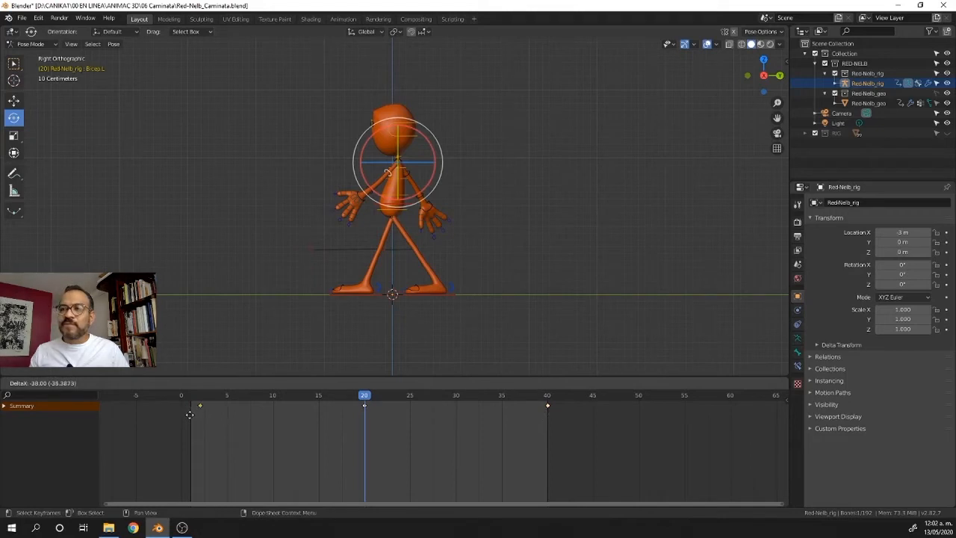
click(196, 409)
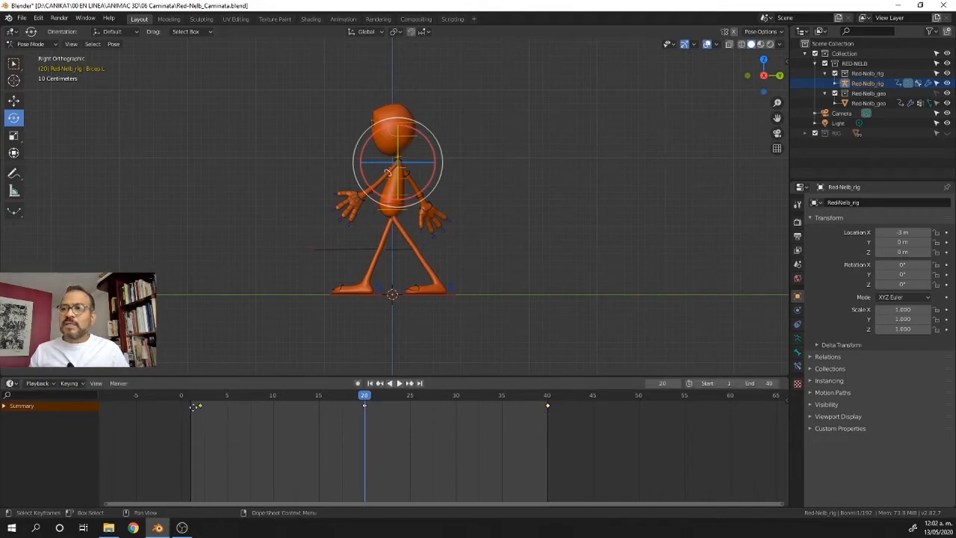
drag(193, 407, 190, 407)
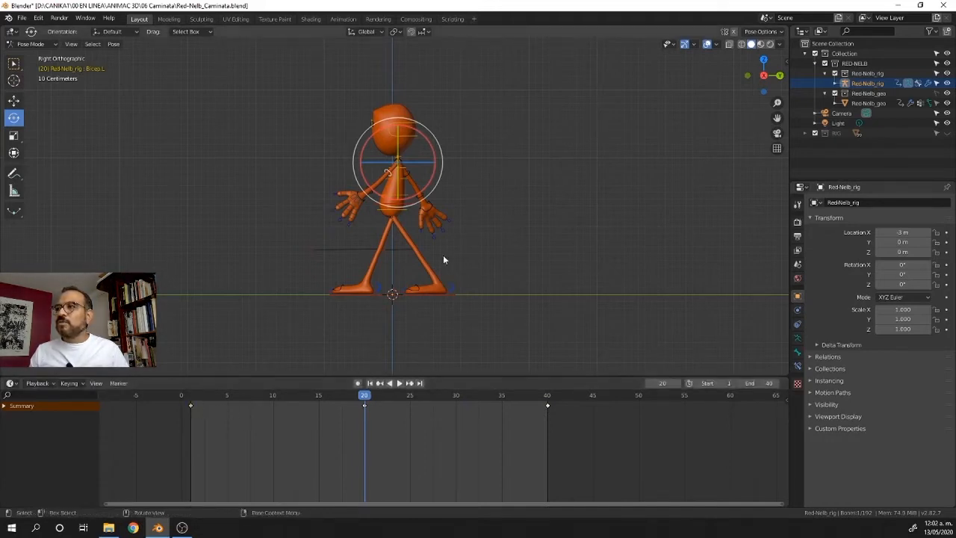
- Play the walk animation from an angled view to check the left arm's swing, stopping at frame 1
middle_drag(415, 218, 437, 233)
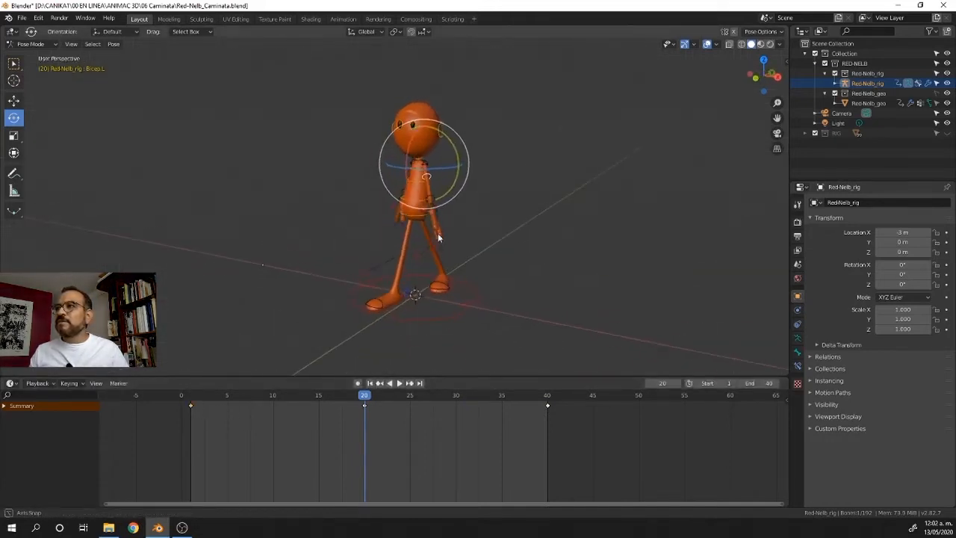
key(space)
click(188, 396)
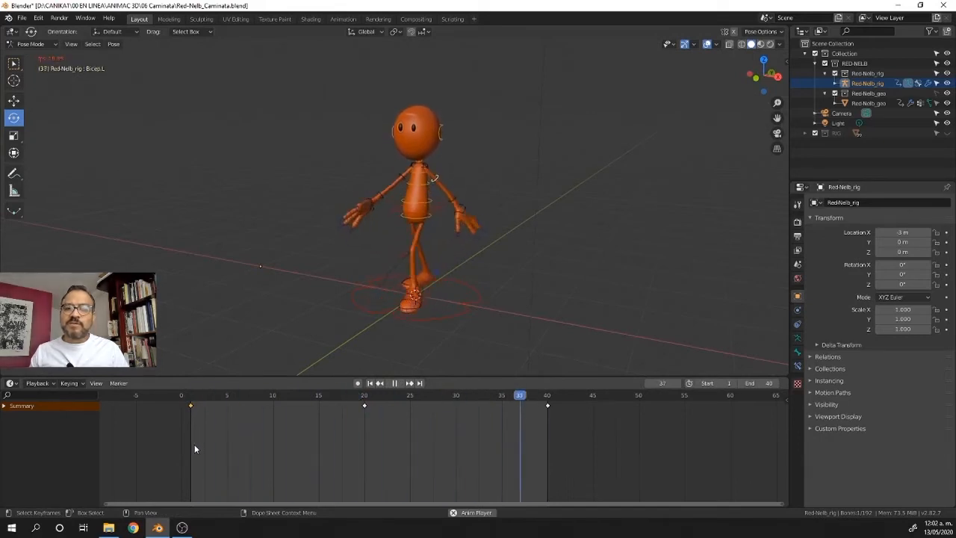
key(space)
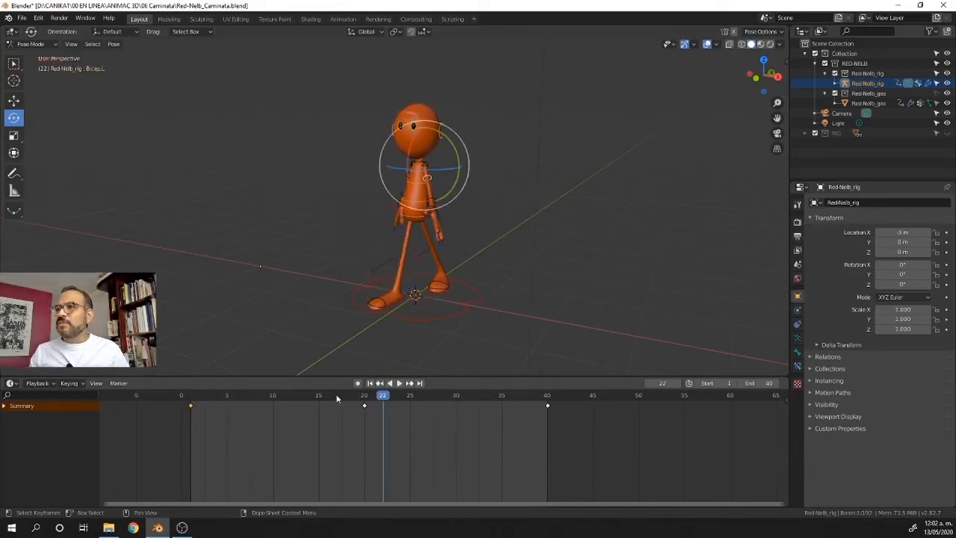
drag(381, 396, 196, 433)
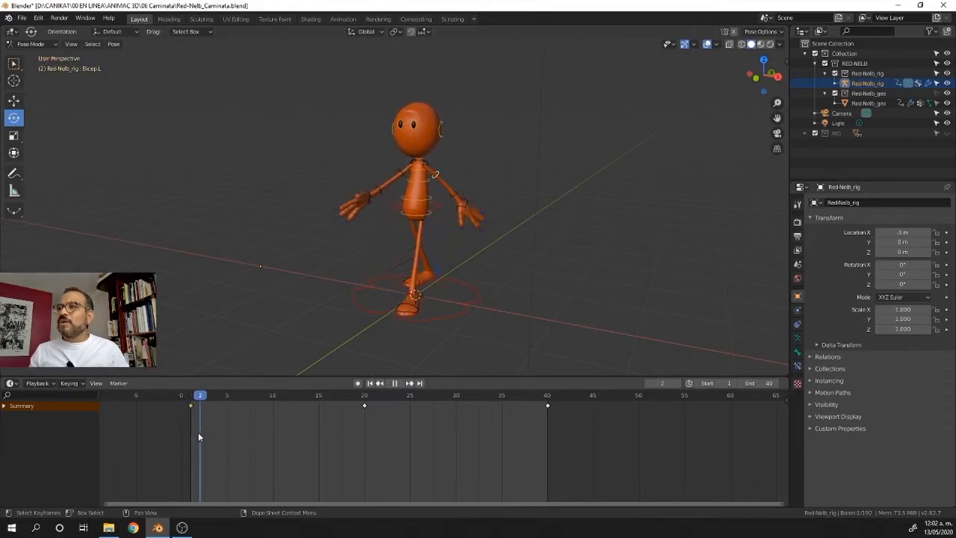
key(space)
key(space)
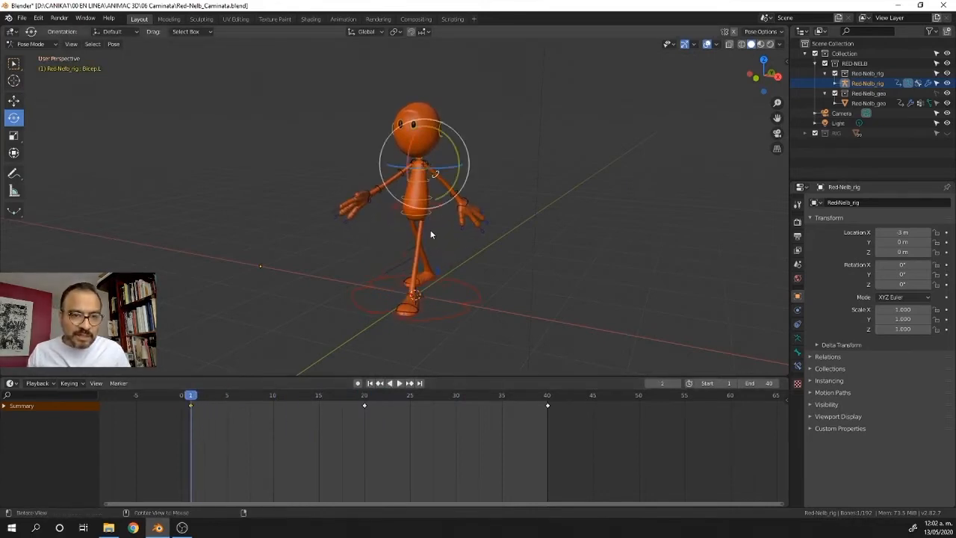
- At frame 1, tilt the Spine_03 bone toward the character's left side and insert a Whole Character keyframe
middle_drag(430, 229, 453, 237)
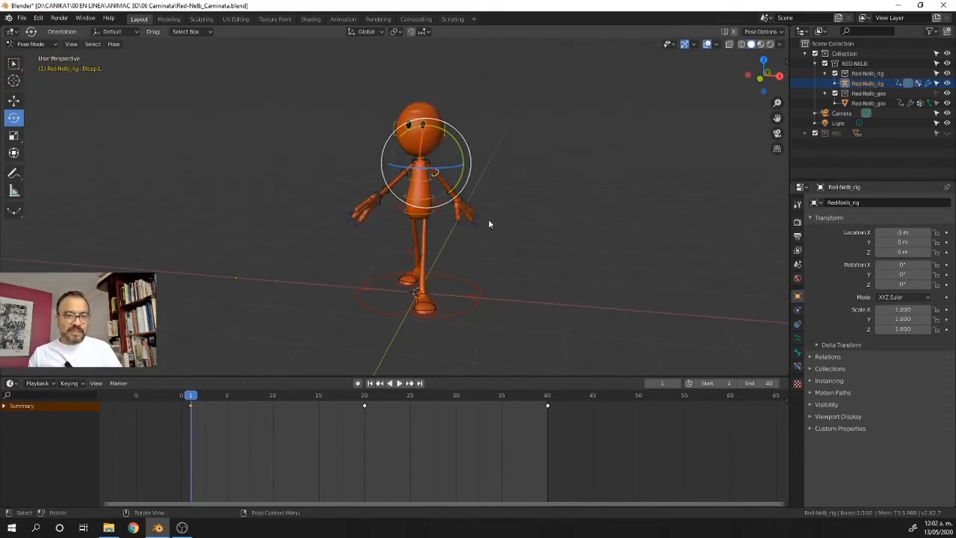
click(506, 158)
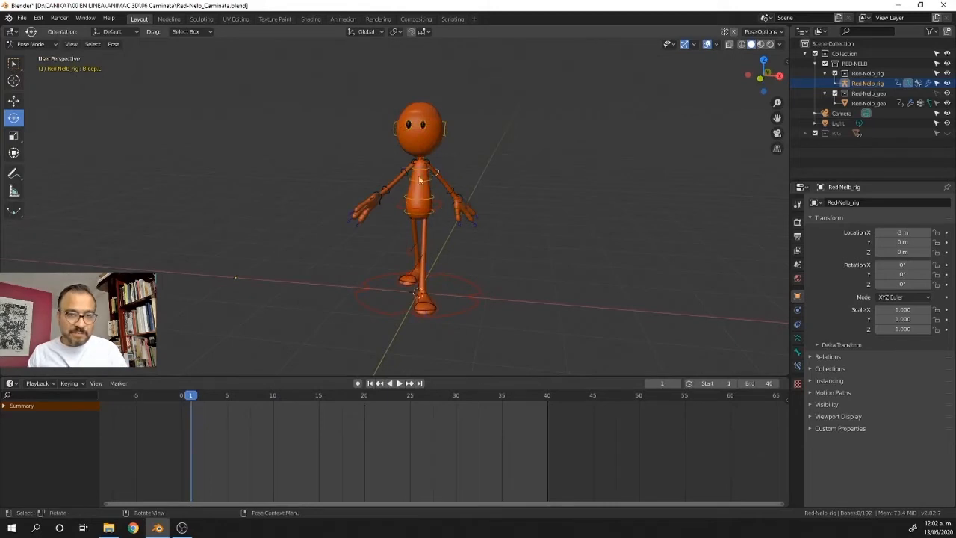
click(421, 173)
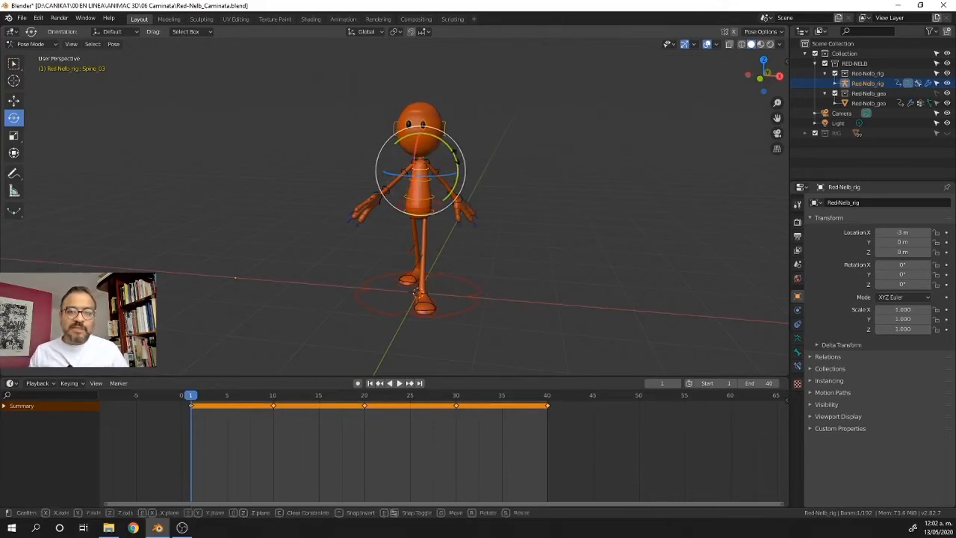
drag(452, 160, 462, 173)
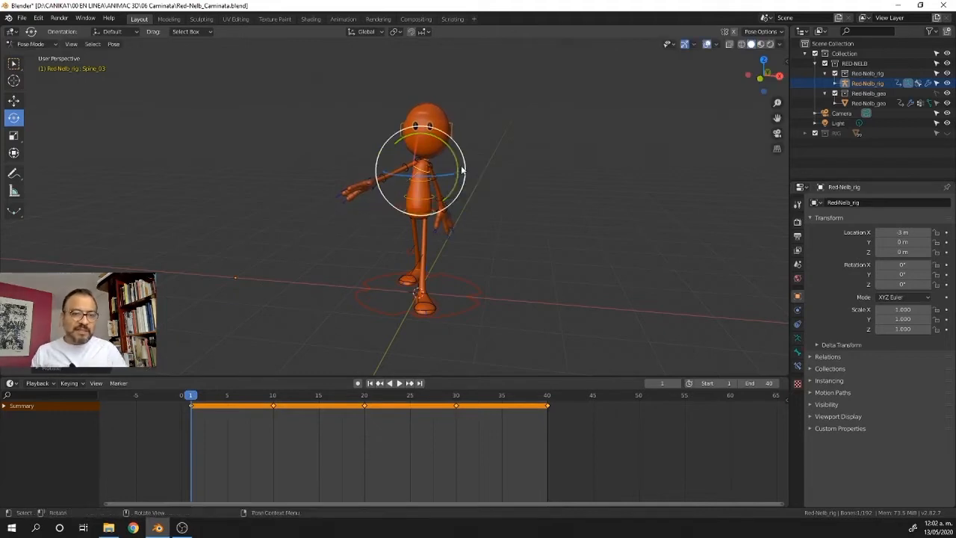
key(i)
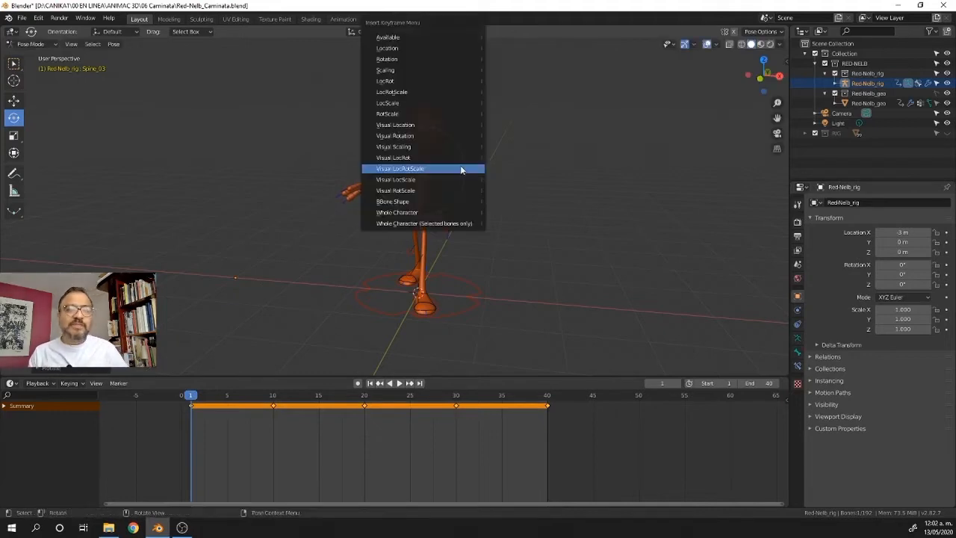
click(448, 212)
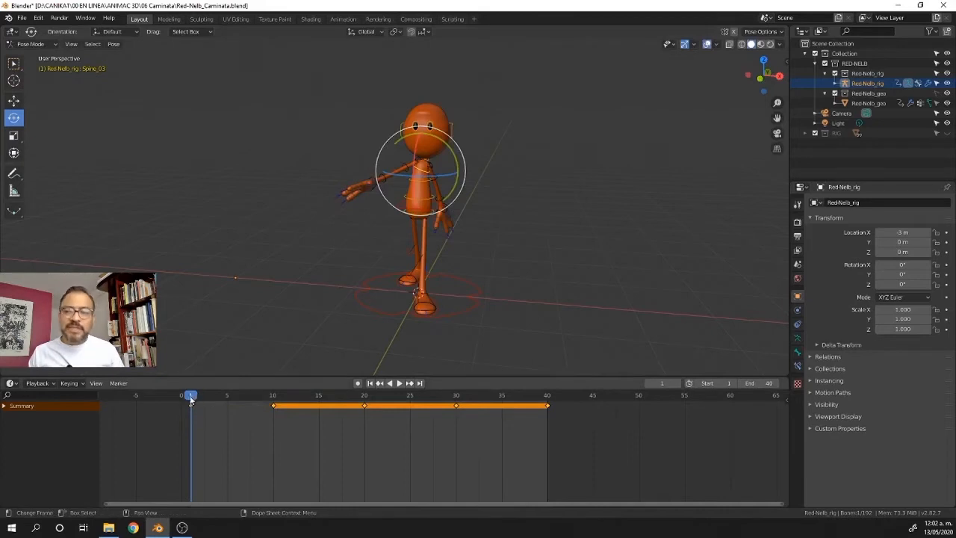
- At frame 20, tilt Spine_03 toward the character's right side and insert a Whole Character keyframe
key(space)
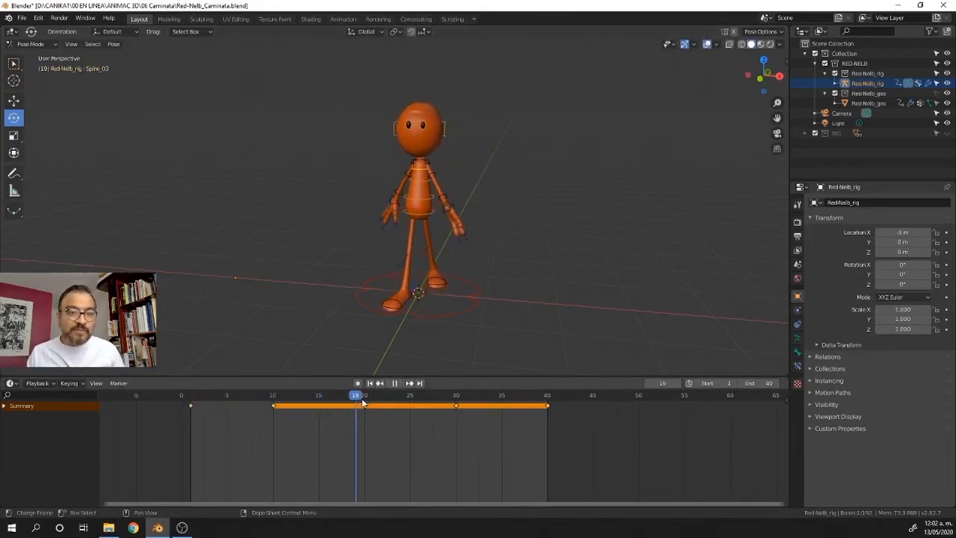
key(space)
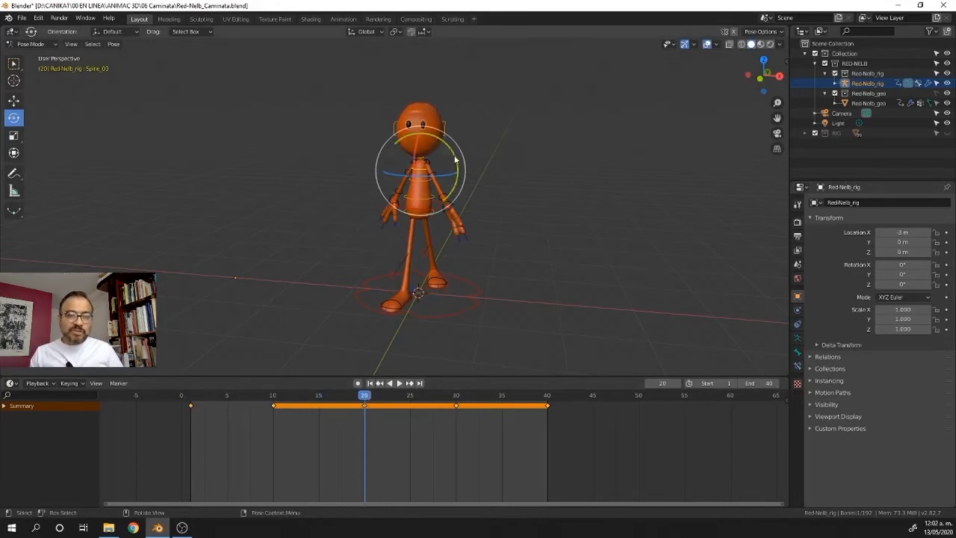
drag(454, 159, 442, 156)
key(KP_1)
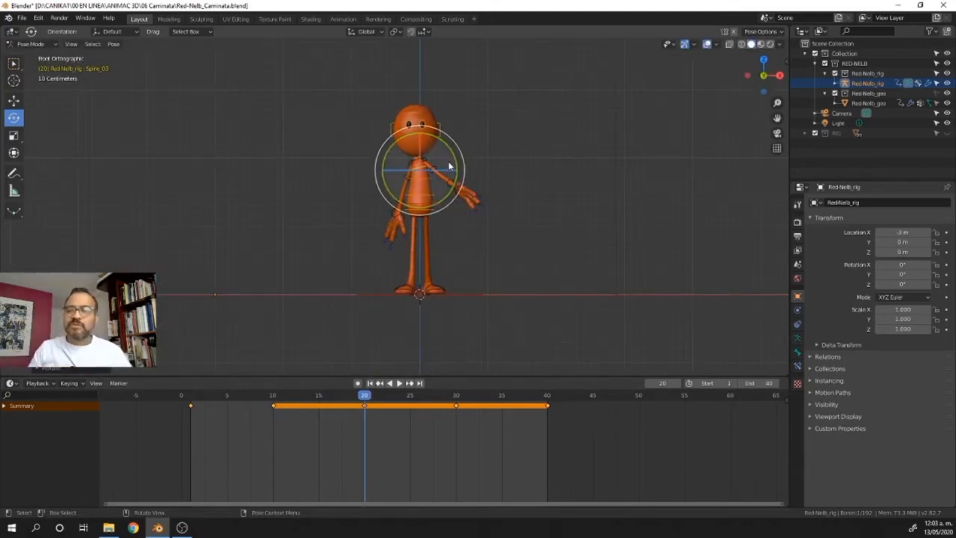
key(i)
click(430, 212)
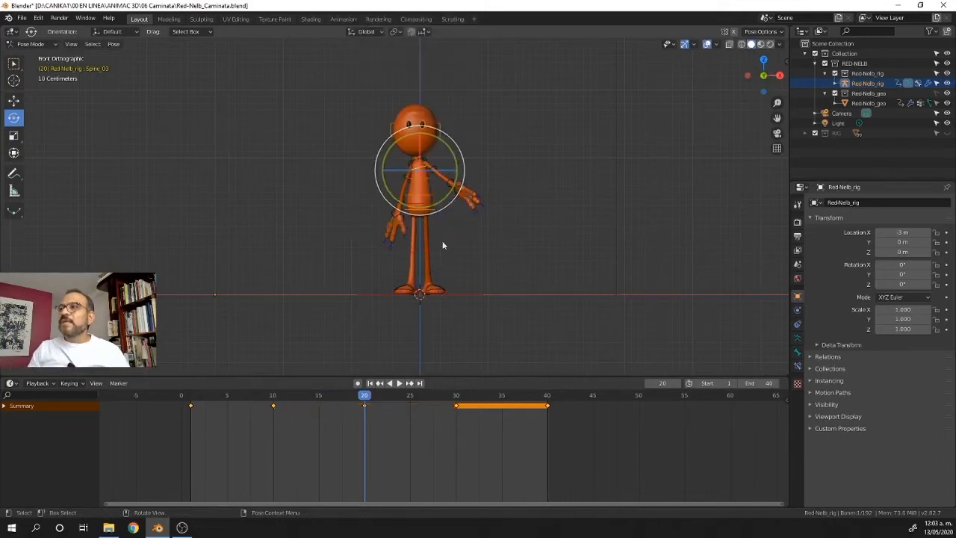
- Delete the Spine_03 keyframe at frame 40
key(shift+ctrl+space)
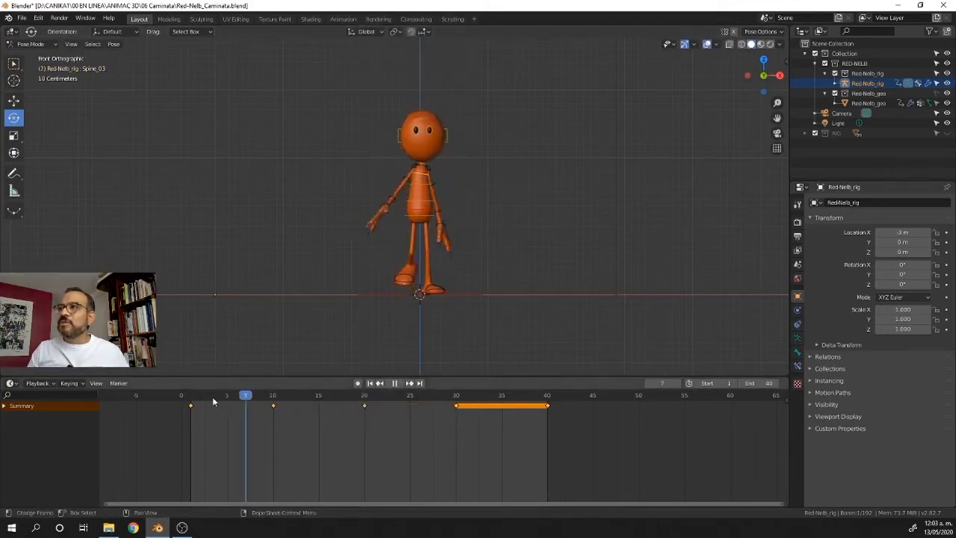
drag(214, 404, 557, 409)
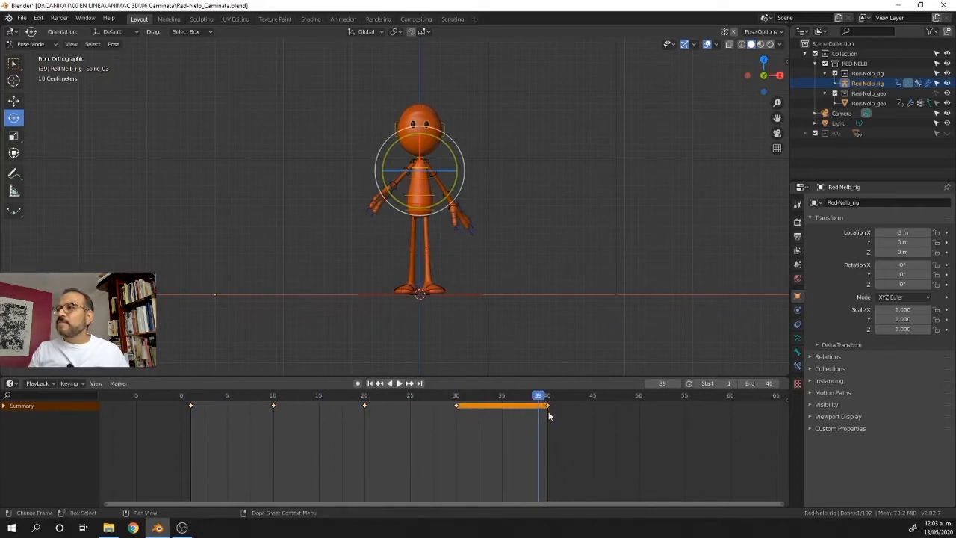
key(x)
click(521, 413)
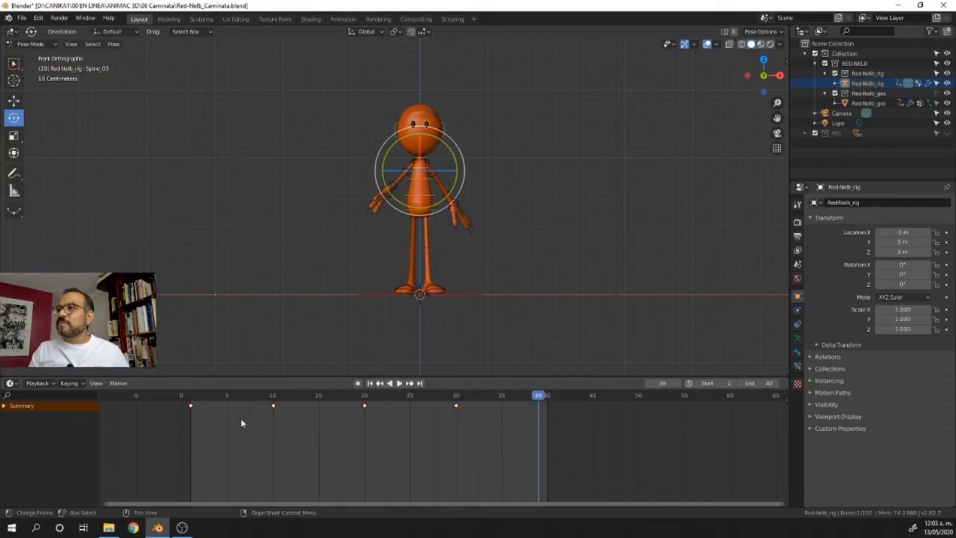
- Duplicate the Spine_03 keyframe from frame 1 to frame 40
drag(207, 416, 186, 403)
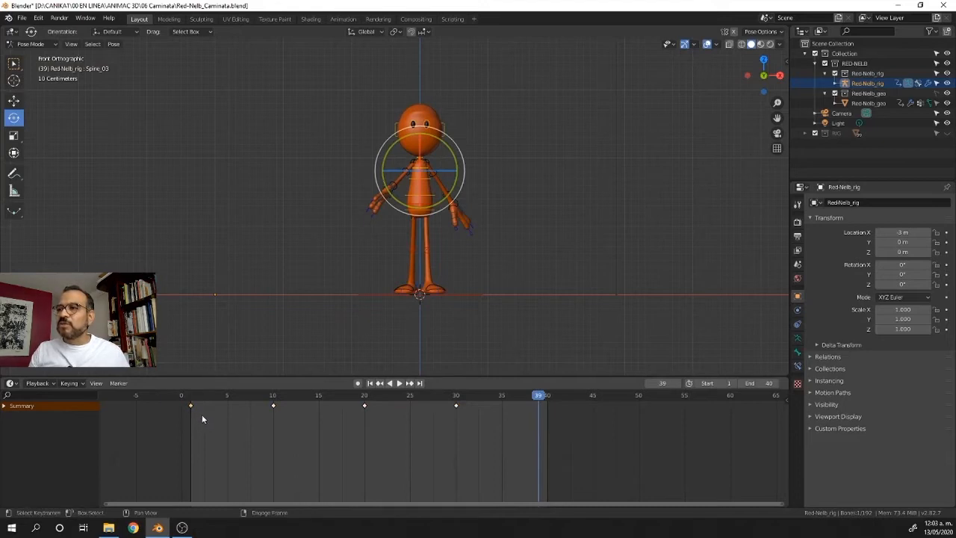
key(g)
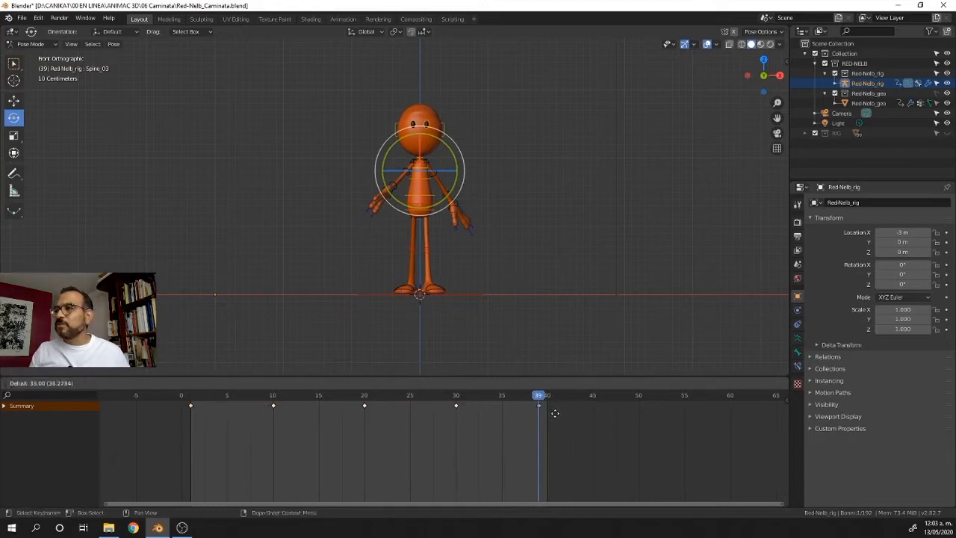
click(560, 411)
- Play the walk animation from the front and from an angled view to check the upper-body tilt, returning to frame 1
key(space)
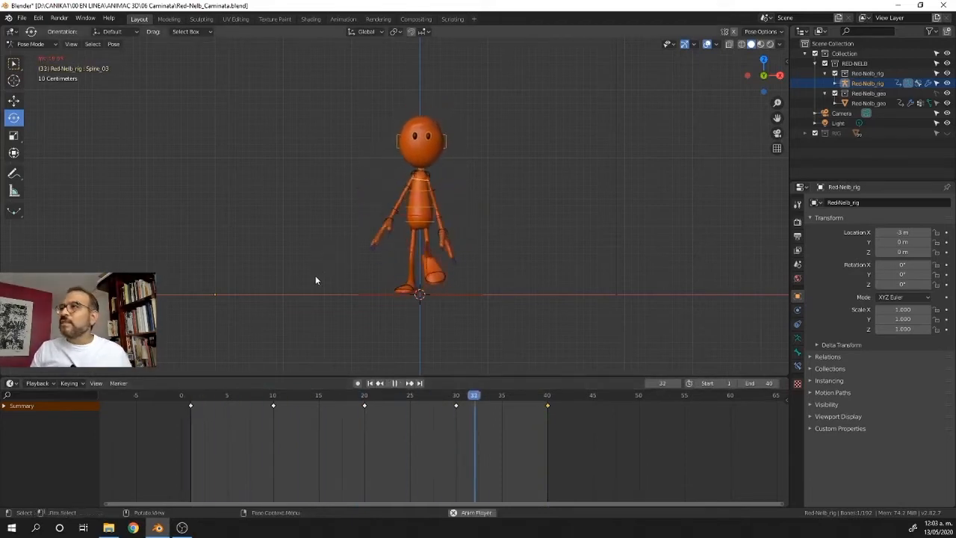
key(space)
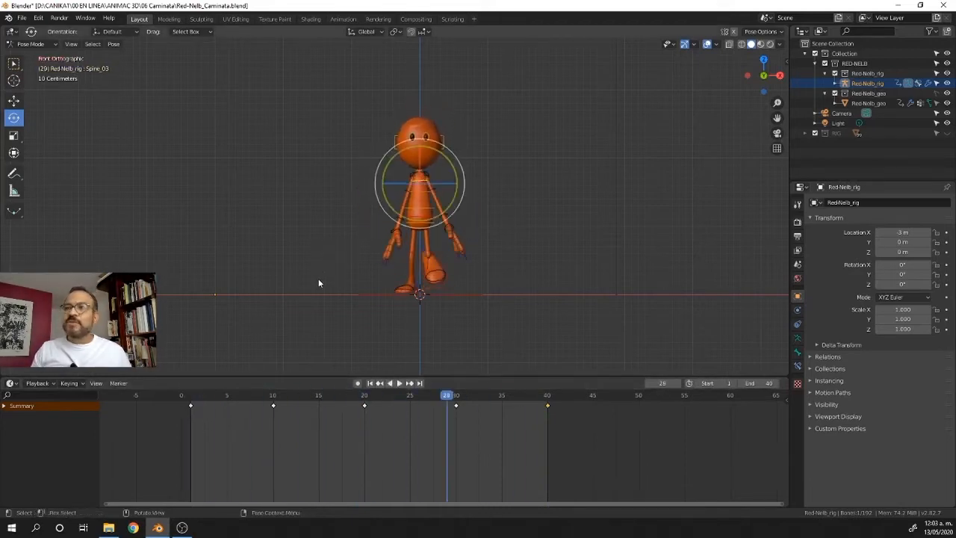
middle_drag(508, 192, 455, 216)
drag(451, 396, 191, 406)
key(space)
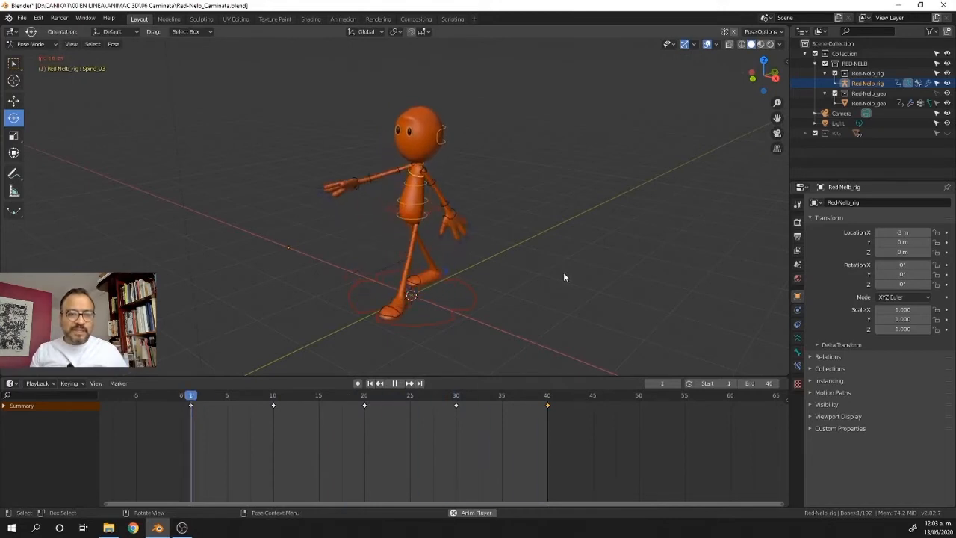
key(space)
drag(207, 399, 193, 404)
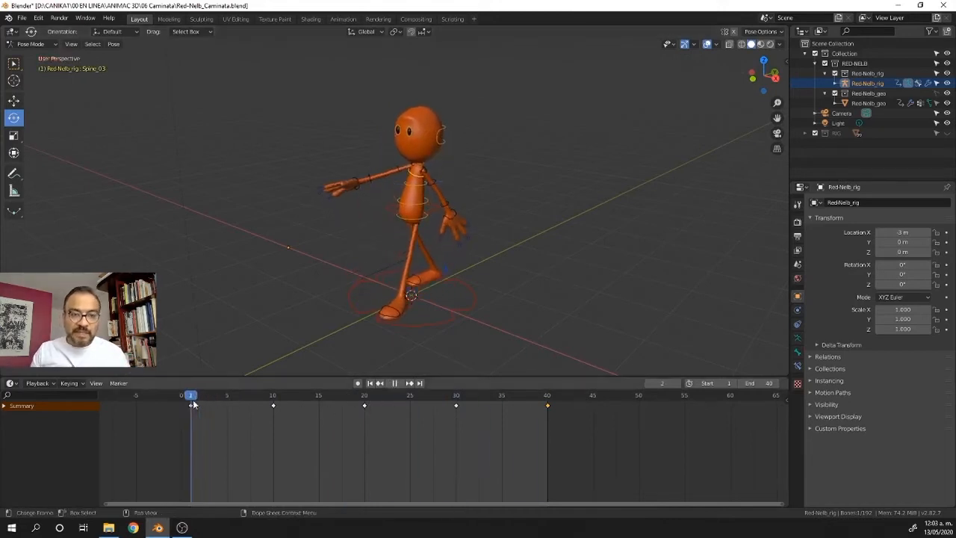
- Try tilting the Pelvis bone in front view at frame 1 and inspect the hips from an angle
middle_drag(450, 260, 496, 251)
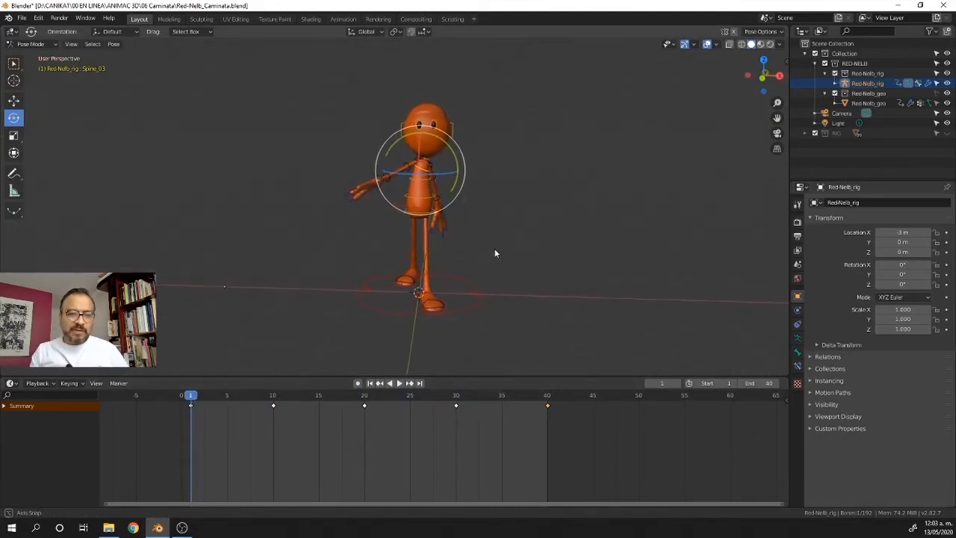
click(429, 217)
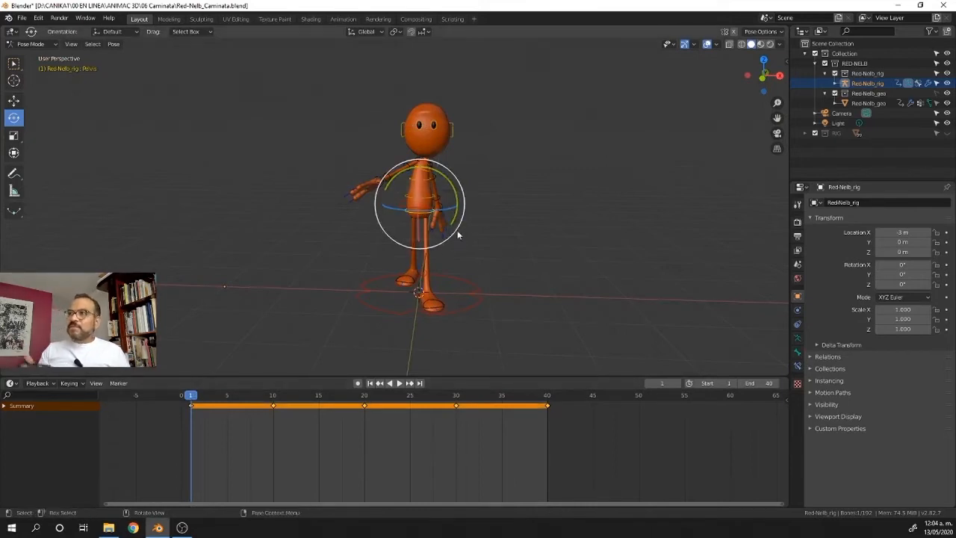
key(KP_1)
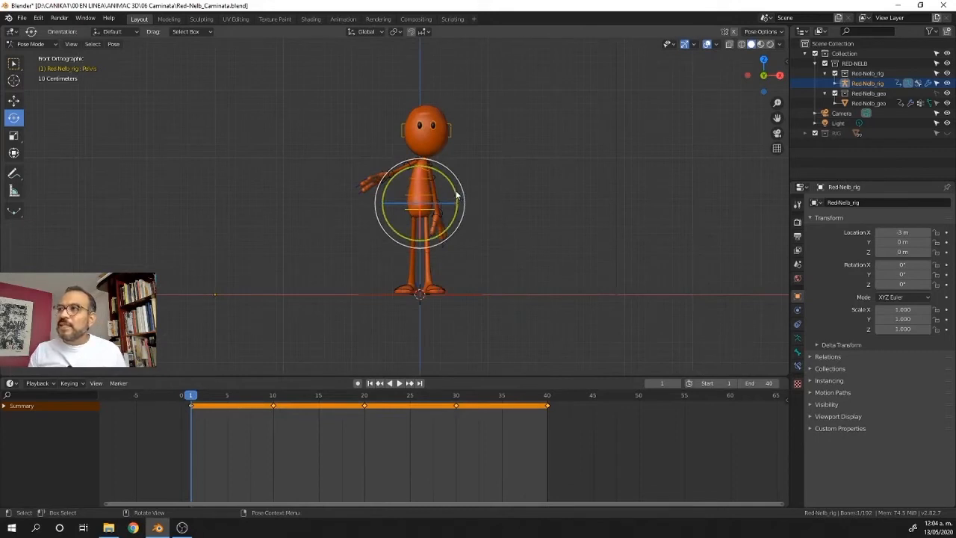
drag(451, 192, 447, 184)
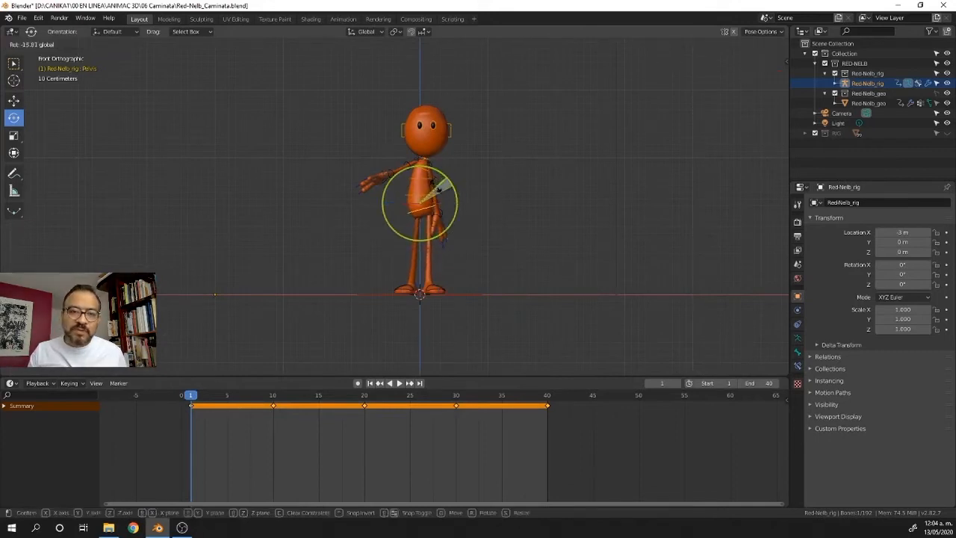
drag(440, 188, 454, 214)
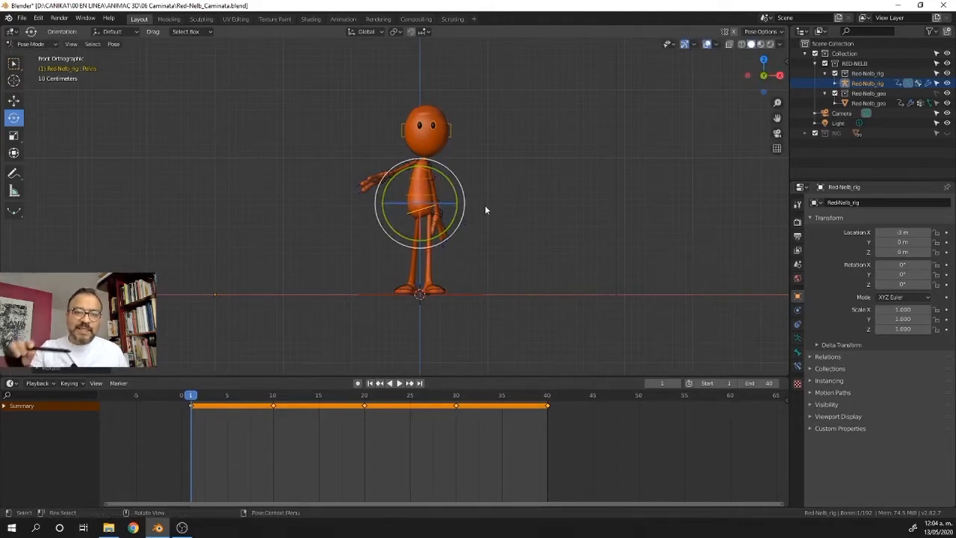
mouse_move(499, 191)
middle_down()
mouse_move(465, 216)
mouse_move(498, 188)
mouse_move(493, 195)
middle_up()
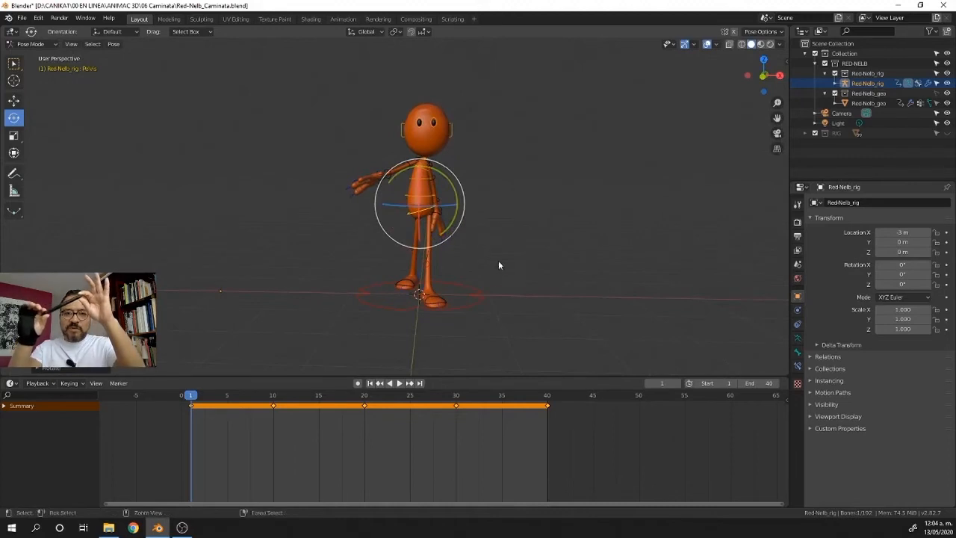
middle_drag(470, 179, 470, 223)
- Try rotating the Torso control and the Spine_01 bone to compare how each one moves the body
click(407, 212)
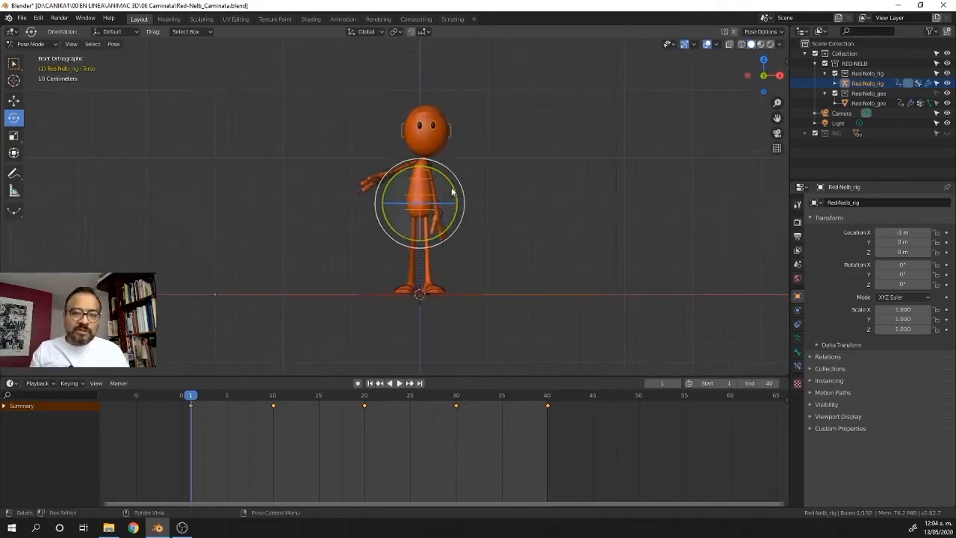
drag(457, 196, 446, 188)
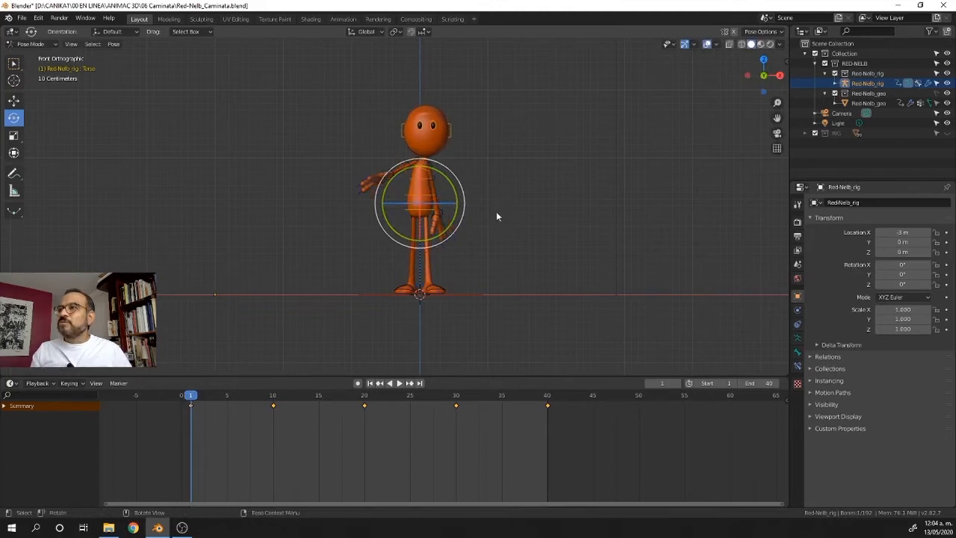
middle_drag(496, 211, 499, 206)
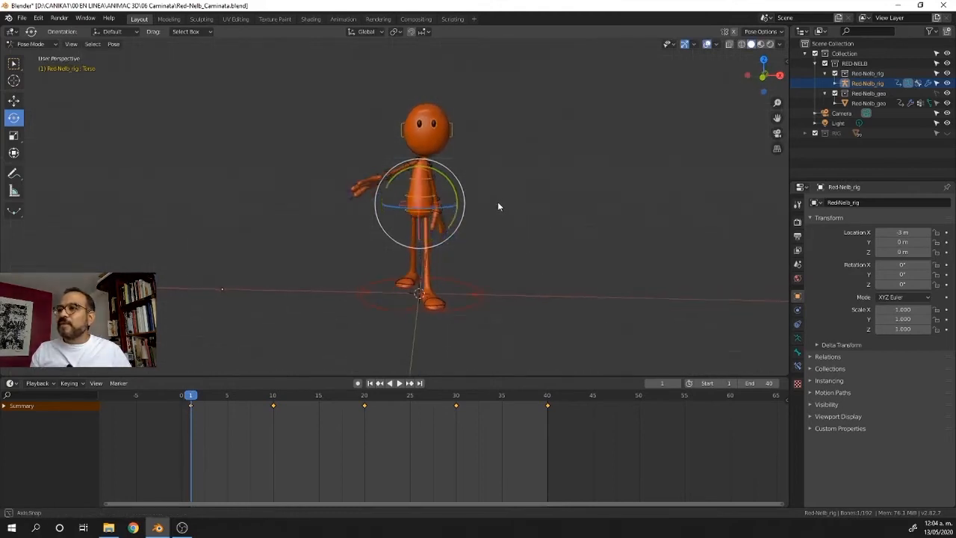
click(434, 200)
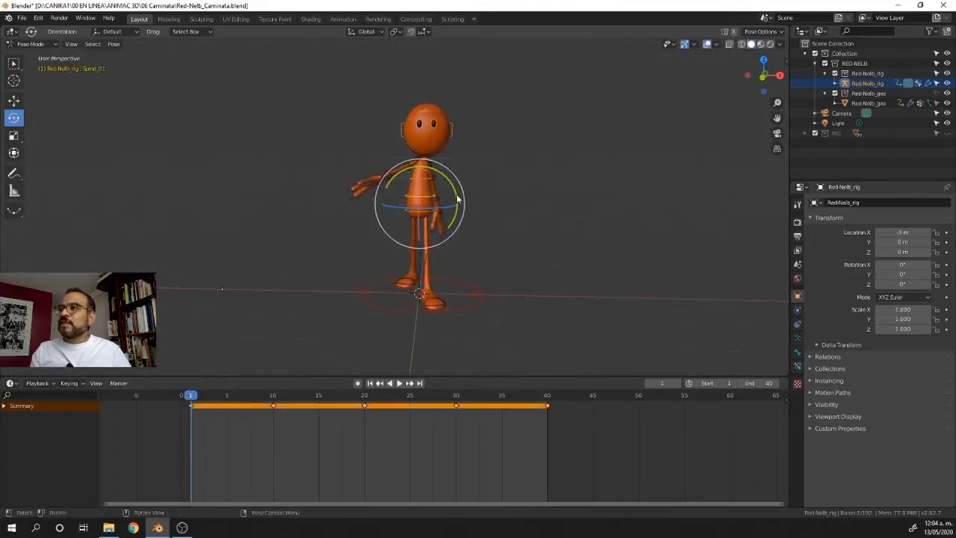
drag(455, 196, 449, 194)
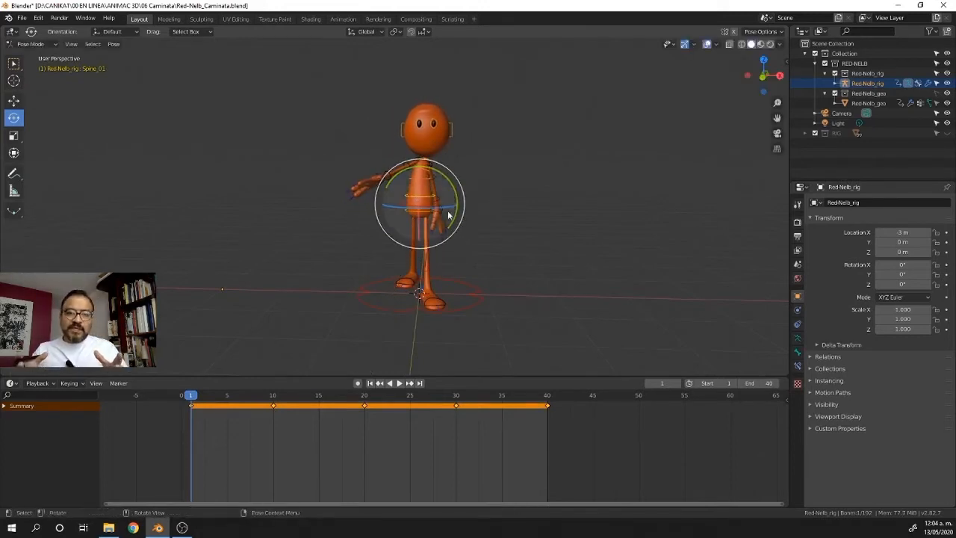
- At frame 1, tilt the Pelvis bone in front view so the character's left hip is raised, and insert a keyframe
click(430, 216)
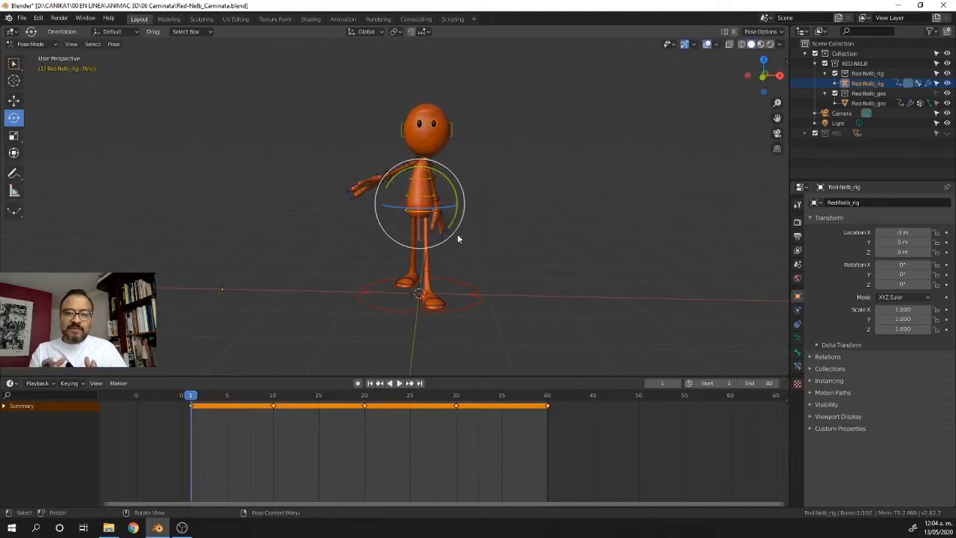
ctrl+middle_drag(479, 201, 488, 175)
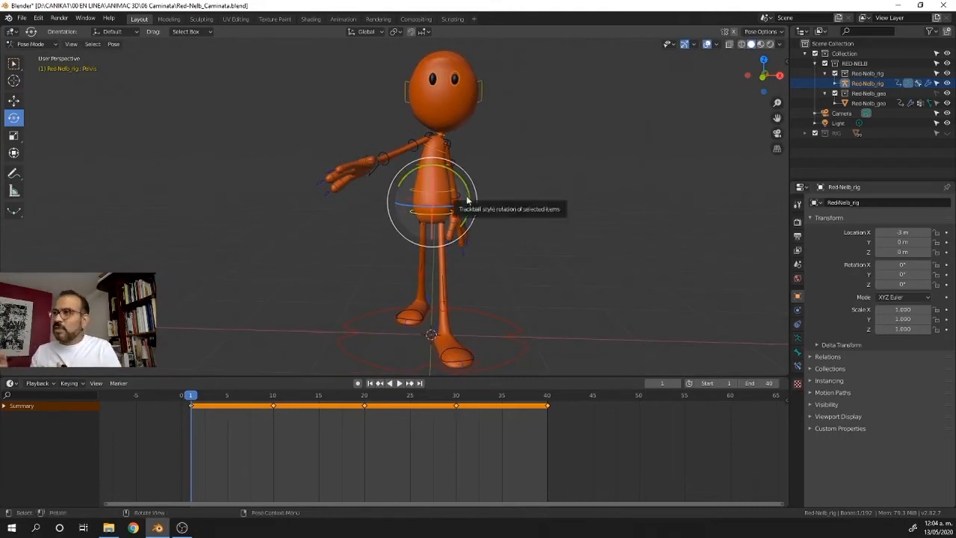
key(KP_1)
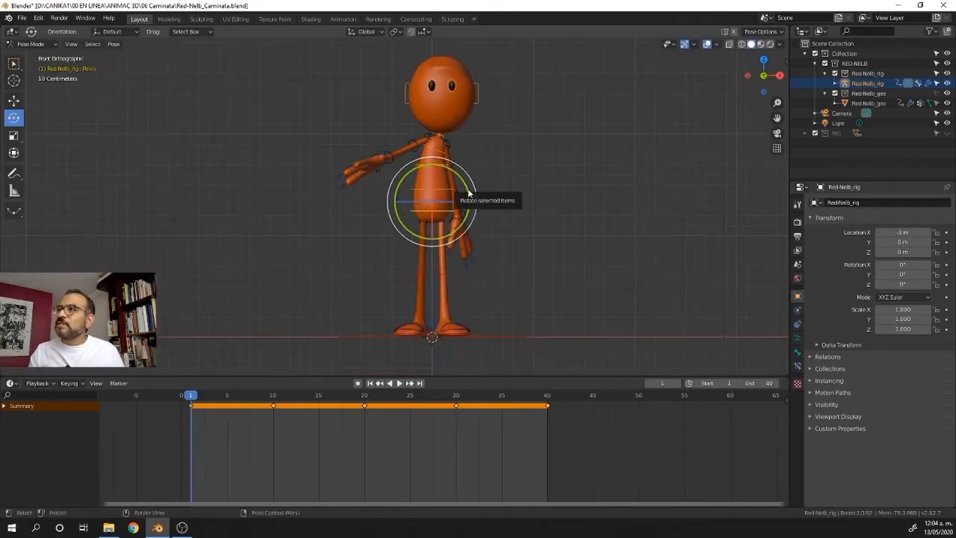
mouse_move(469, 192)
mouse_down()
mouse_move(453, 178)
mouse_move(463, 202)
mouse_up()
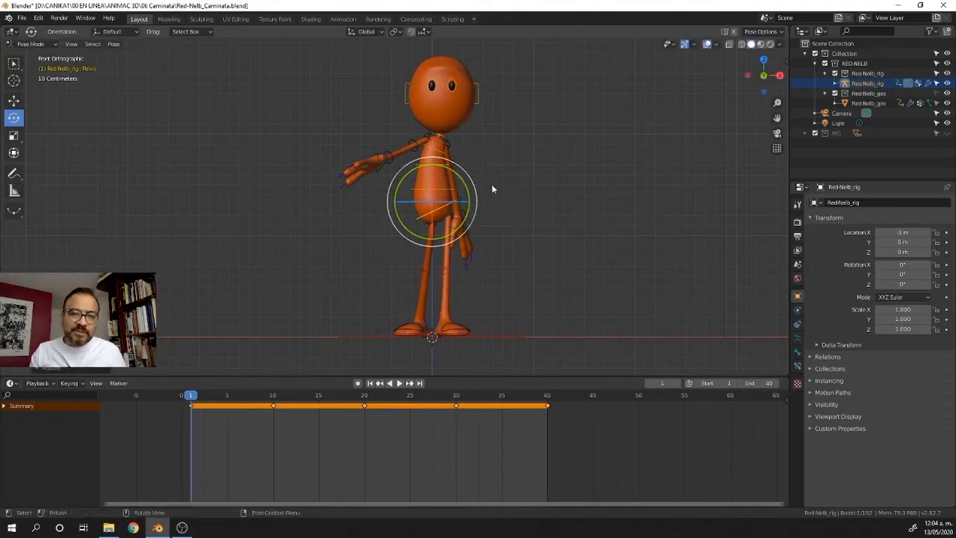
key(i)
click(487, 213)
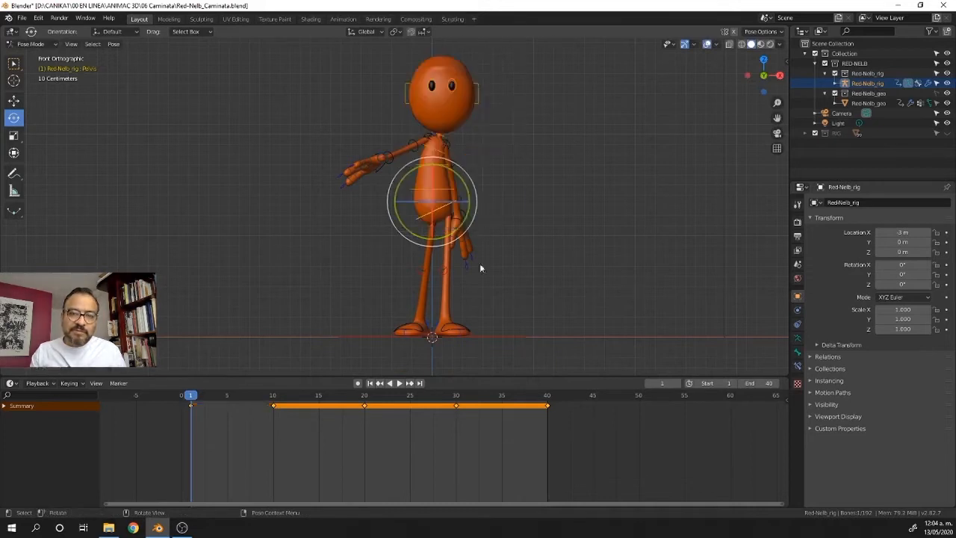
- At frame 20, rotate the Pelvis about 29° so the character's right hip is raised, and insert a keyframe
key(space)
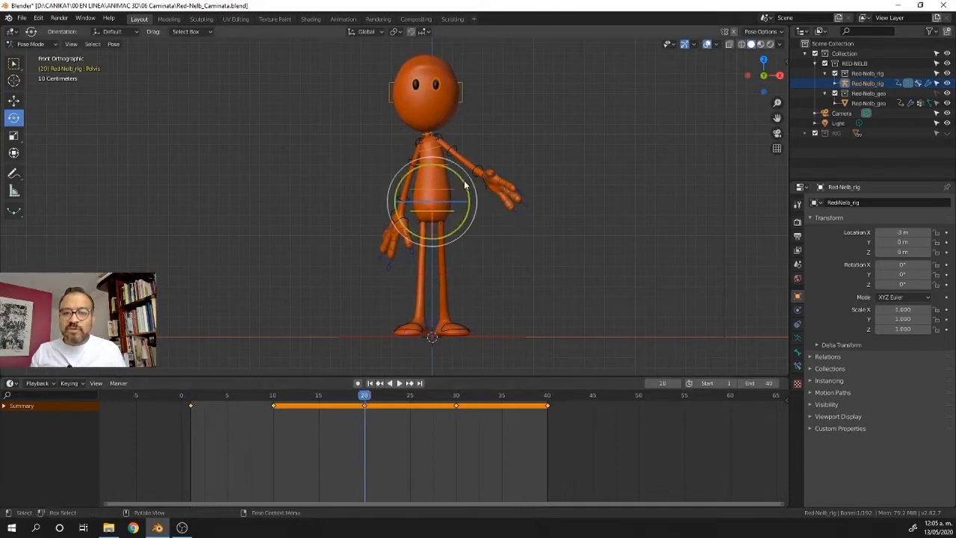
key(r)
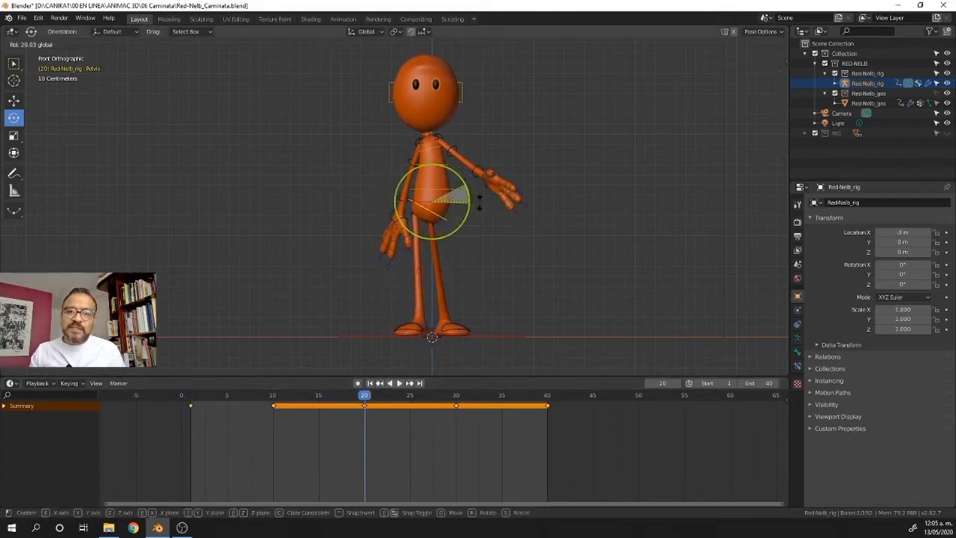
right_click(479, 200)
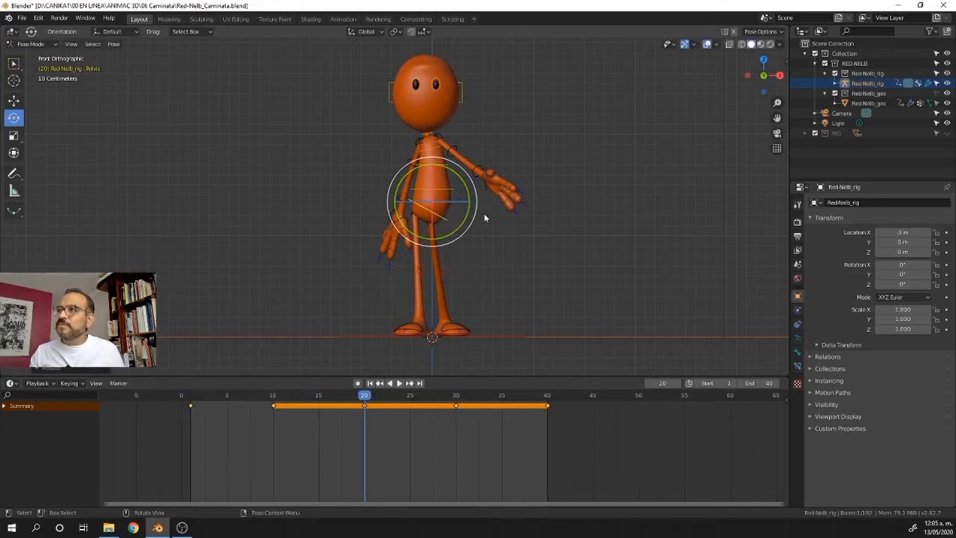
key(i)
click(485, 213)
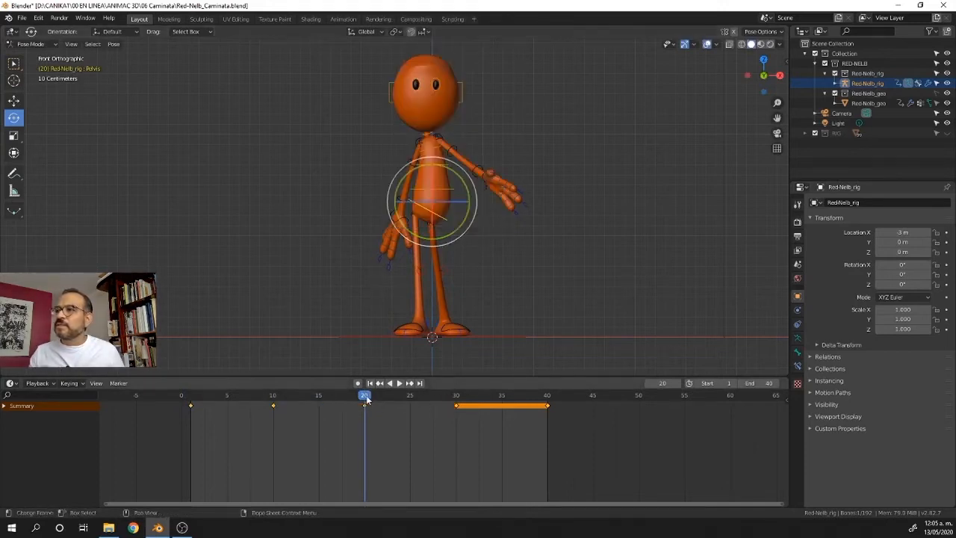
- Replace the Pelvis keyframe at frame 40 with a duplicate of the frame 1 keyframe
drag(366, 400, 545, 416)
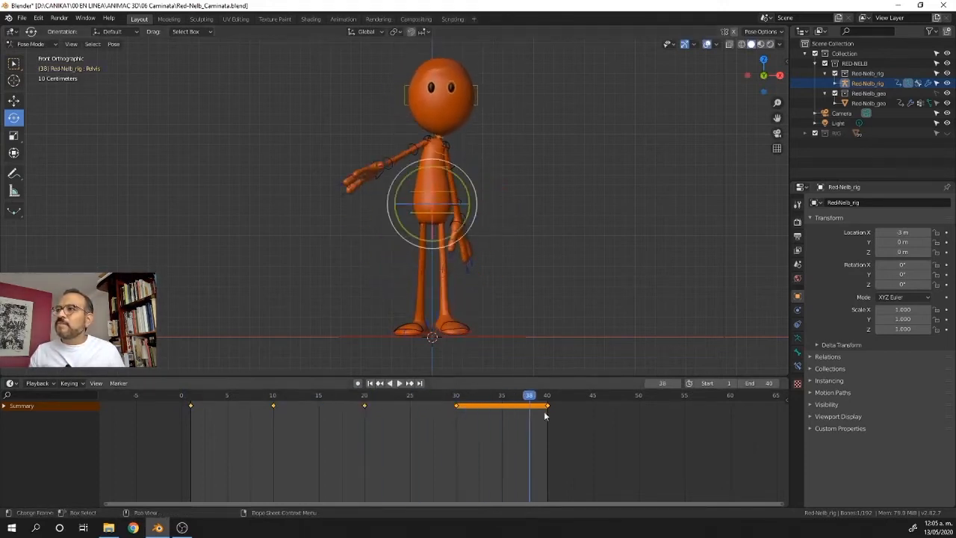
click(546, 407)
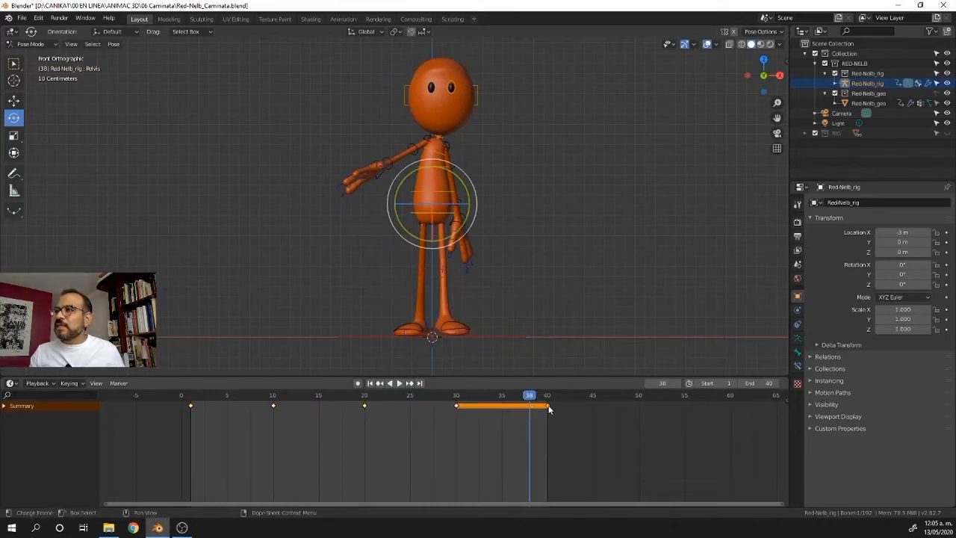
key(x)
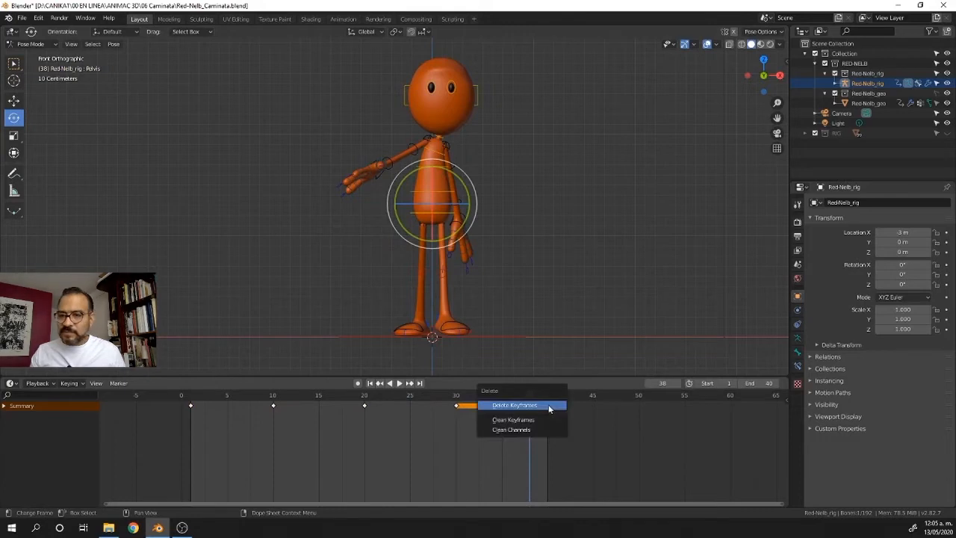
click(550, 406)
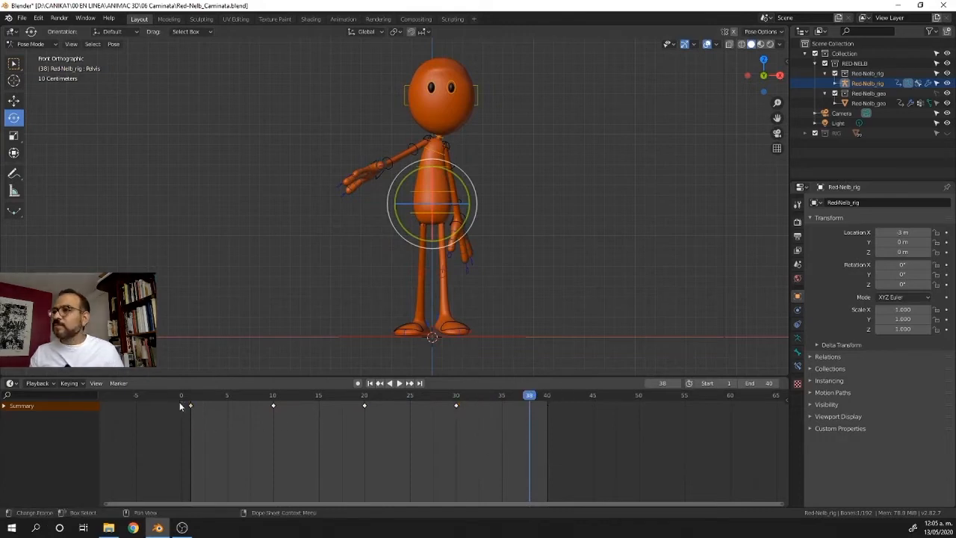
key(g)
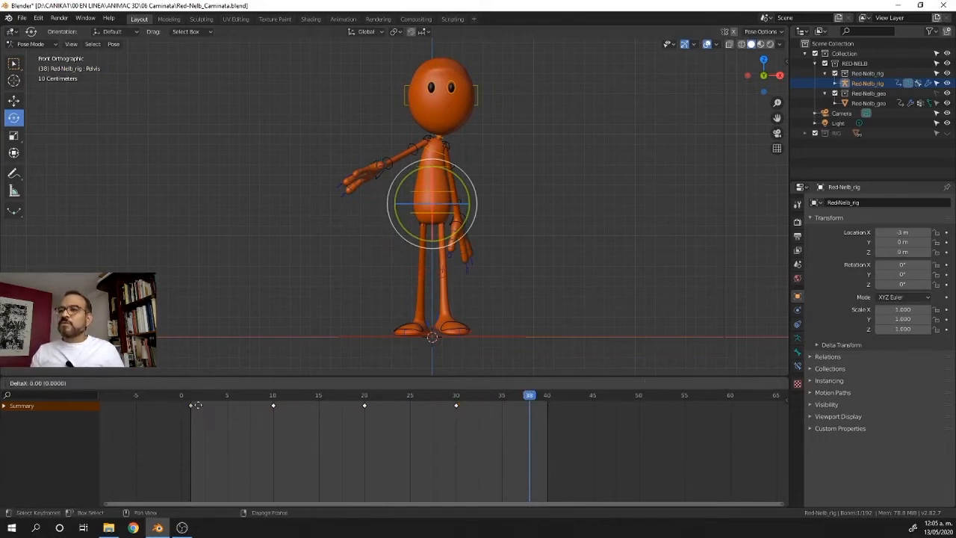
click(549, 413)
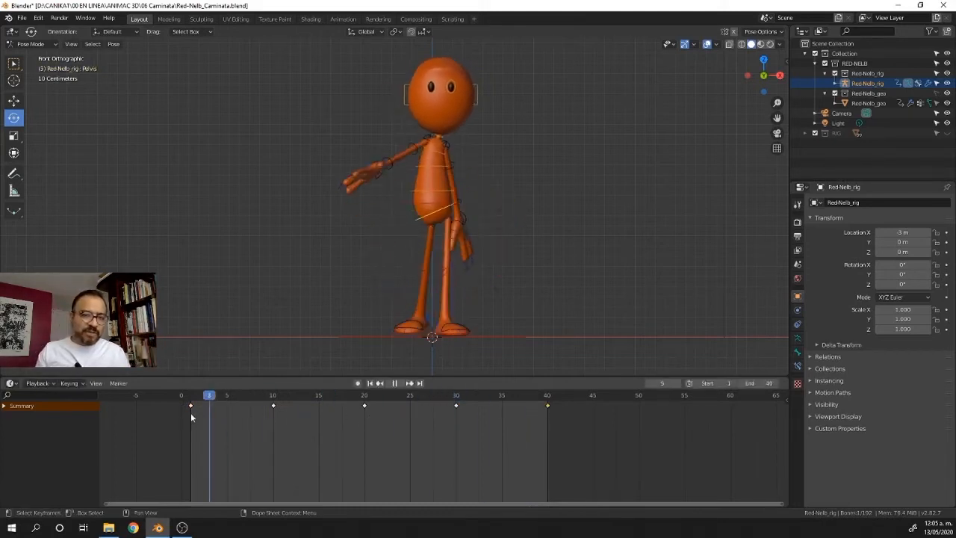
- Play the walk animation from an angled view to check the hip movement, starting at frame 1
key(Escape)
middle_drag(515, 191, 443, 320)
ctrl+middle_drag(539, 198, 543, 234)
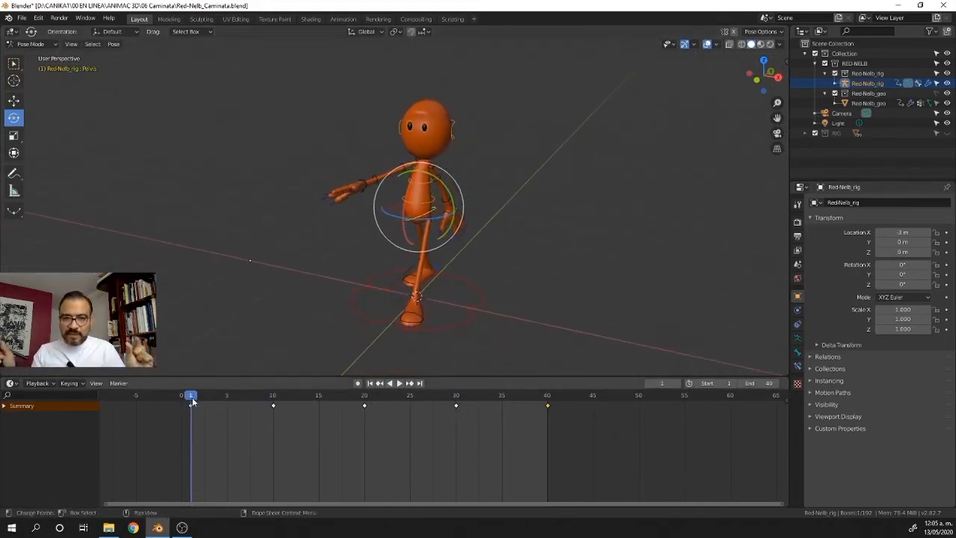
key(space)
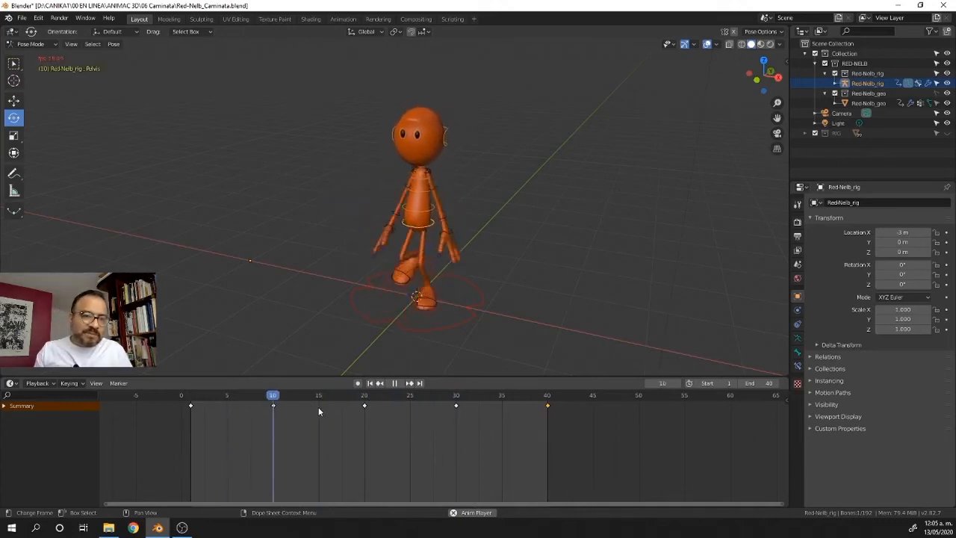
key(space)
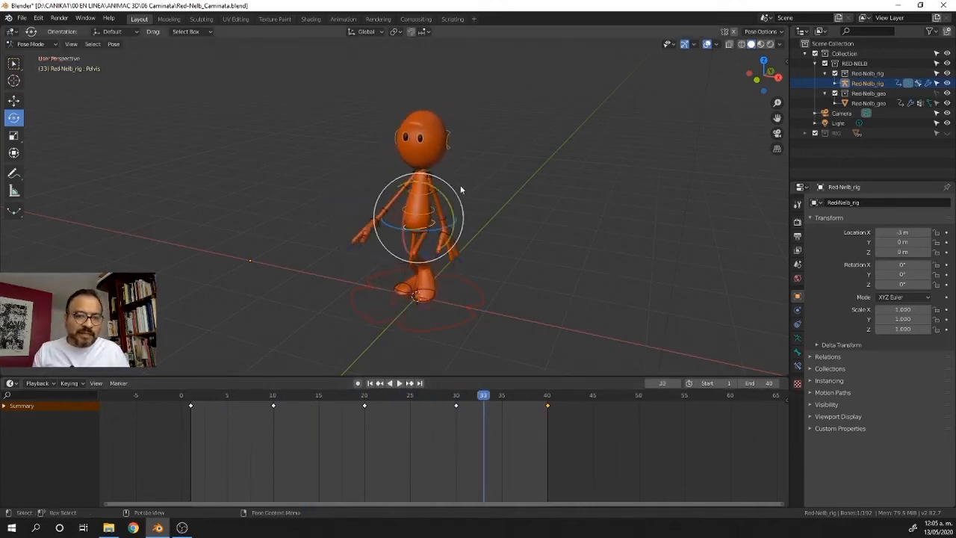
- Play the walk animation in the right side view to check the overall motion
middle_drag(523, 196, 470, 195)
key(KP_3)
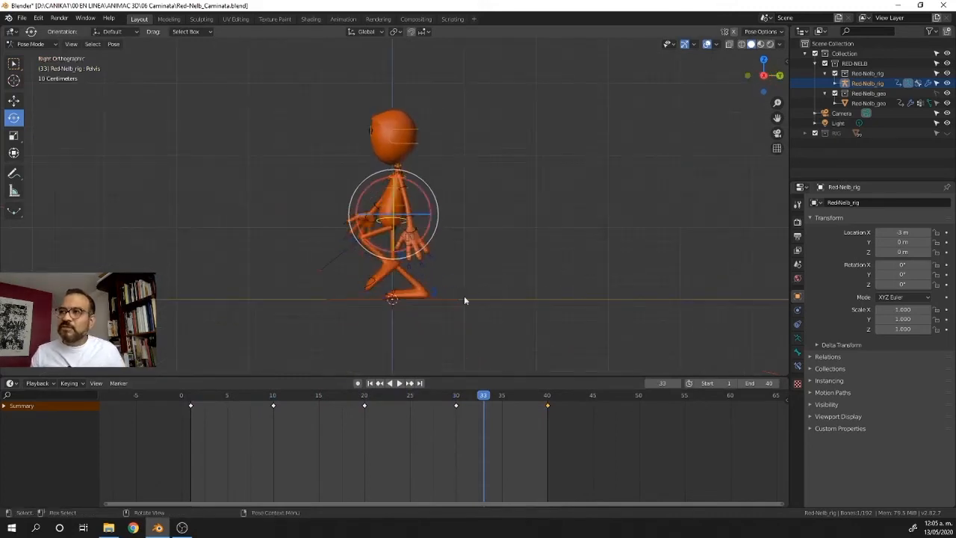
key(space)
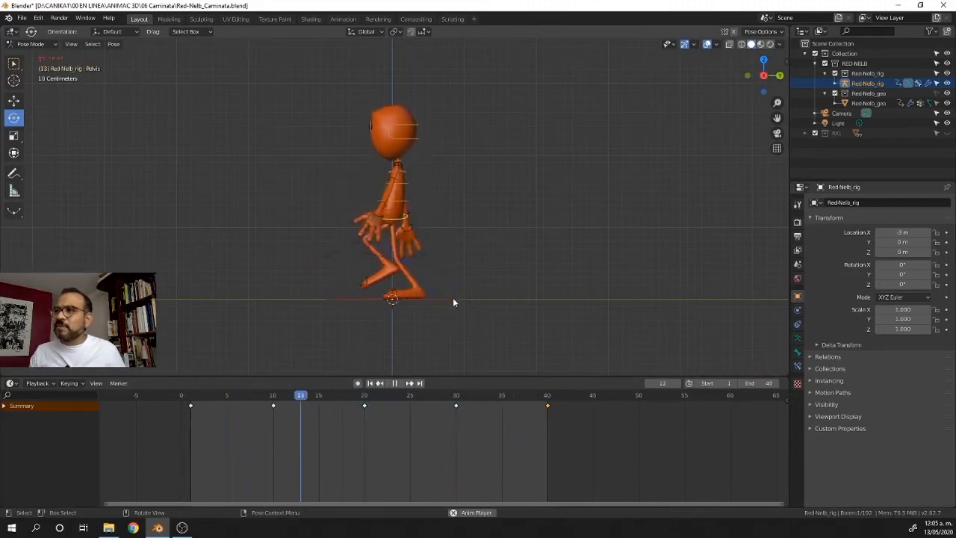
key(space)
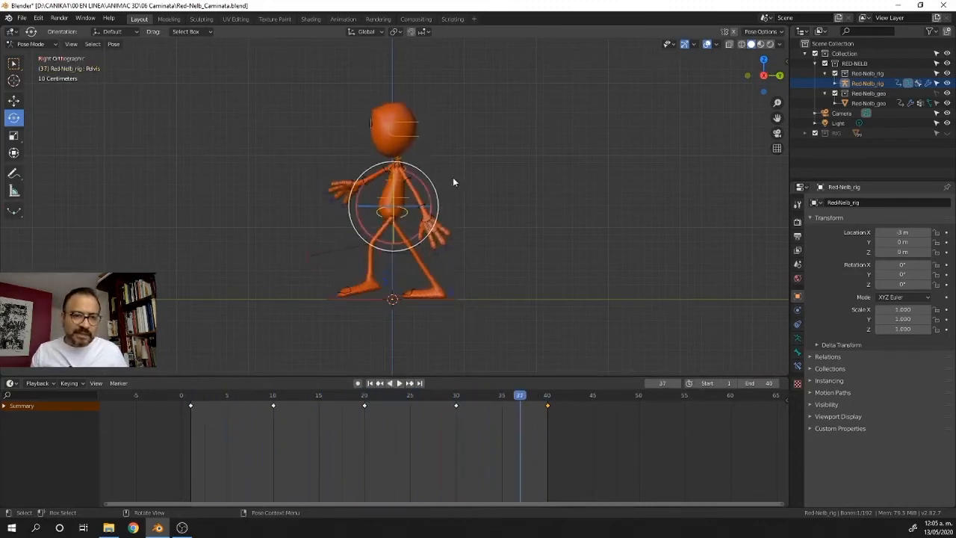
- Try tilting the Head bone sideways at frame 37
middle_drag(452, 182, 457, 99)
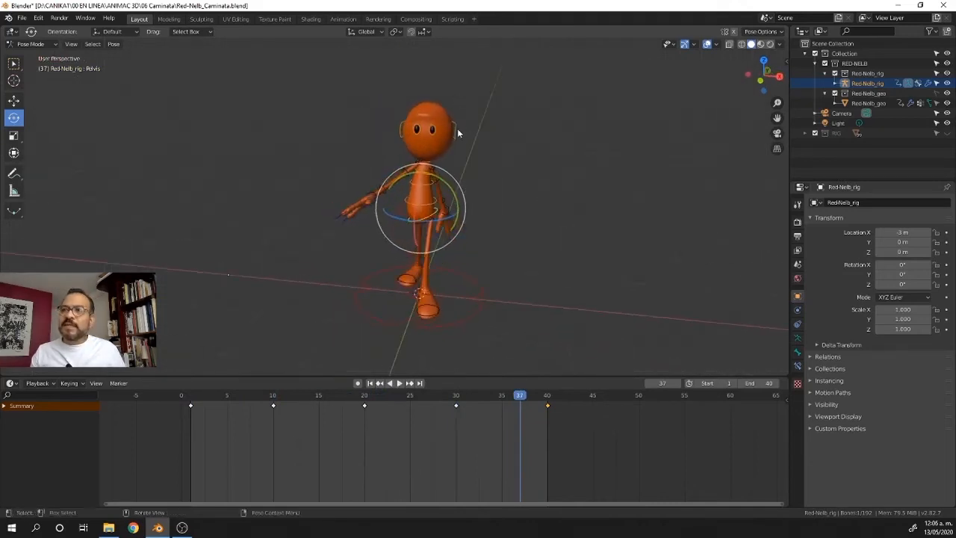
click(456, 128)
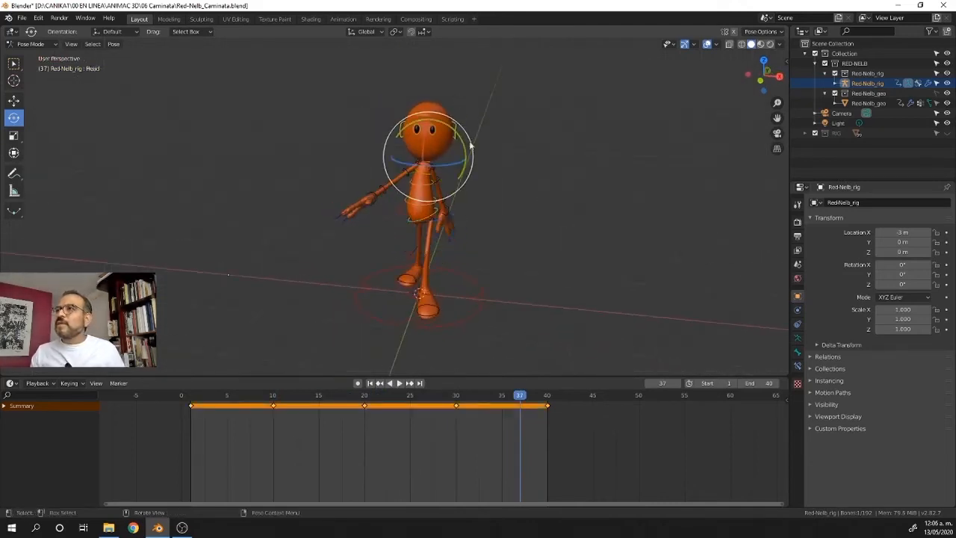
middle_drag(499, 182, 469, 150)
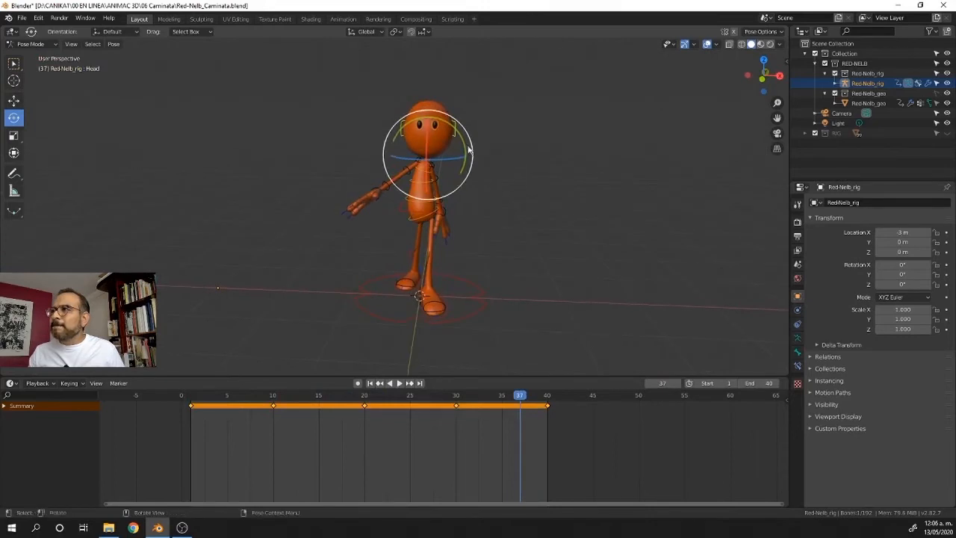
drag(466, 151, 466, 157)
middle_drag(496, 162, 488, 199)
- Play and scrub the walk animation from an angled front view, stopping at frame 1
key(space)
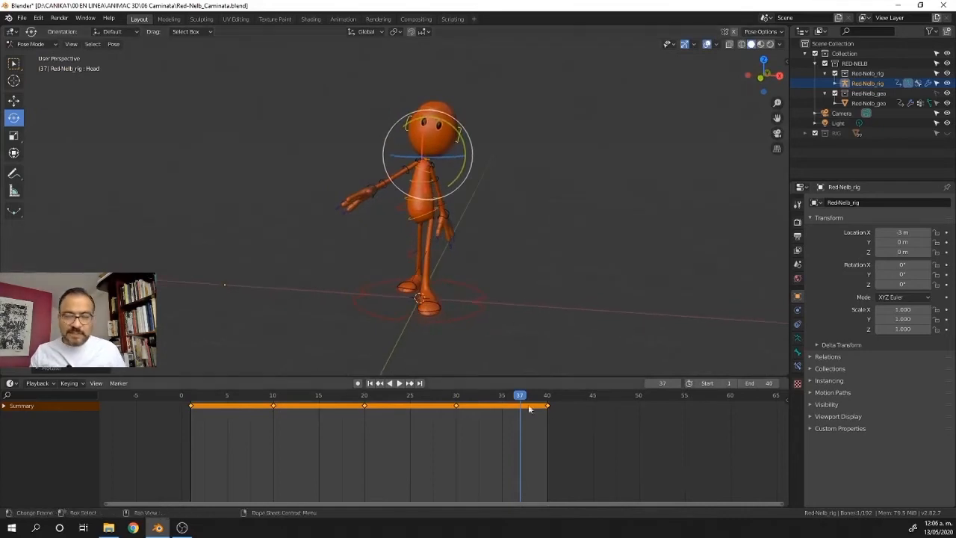
click(200, 399)
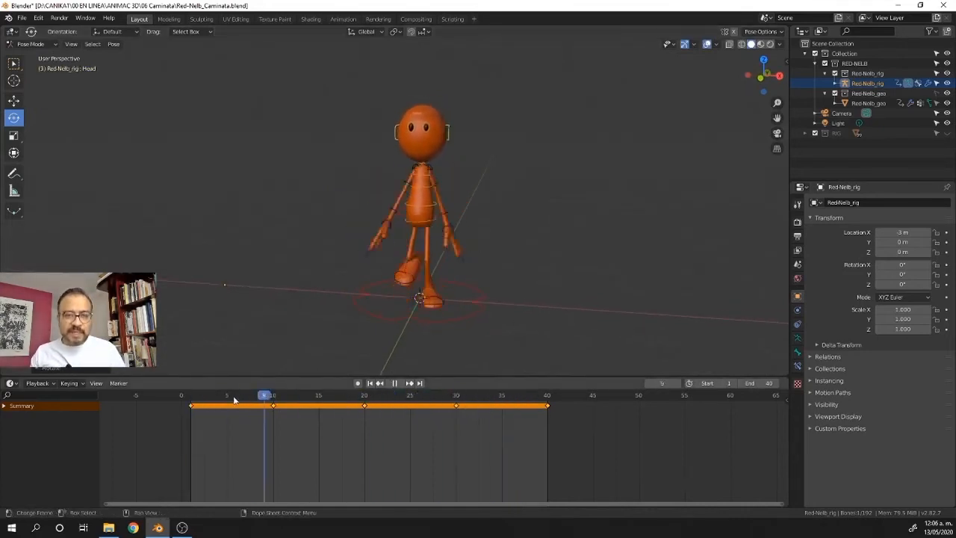
drag(233, 401, 192, 412)
key(space)
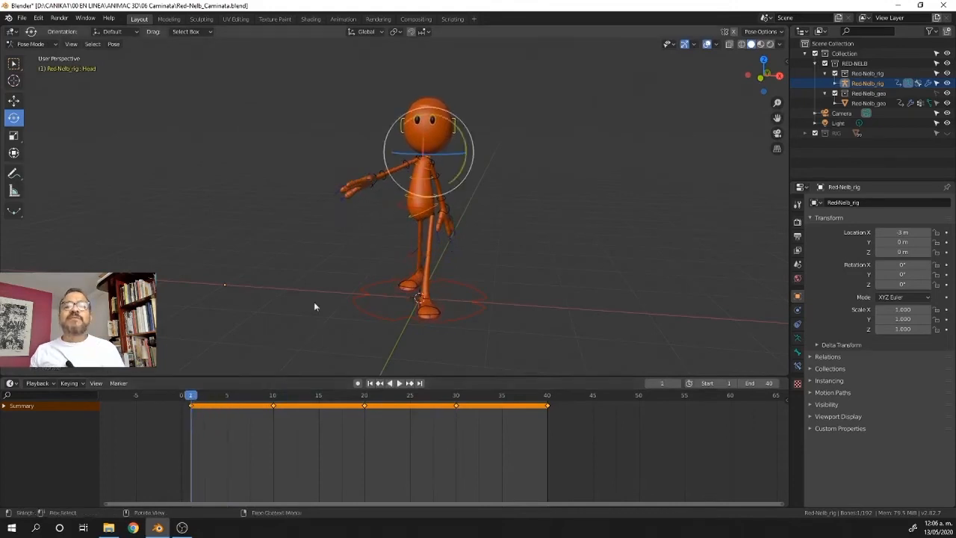
- Try bending the Forearm.R bone upward and turning it sideways at frame 1
middle_drag(314, 306, 437, 193)
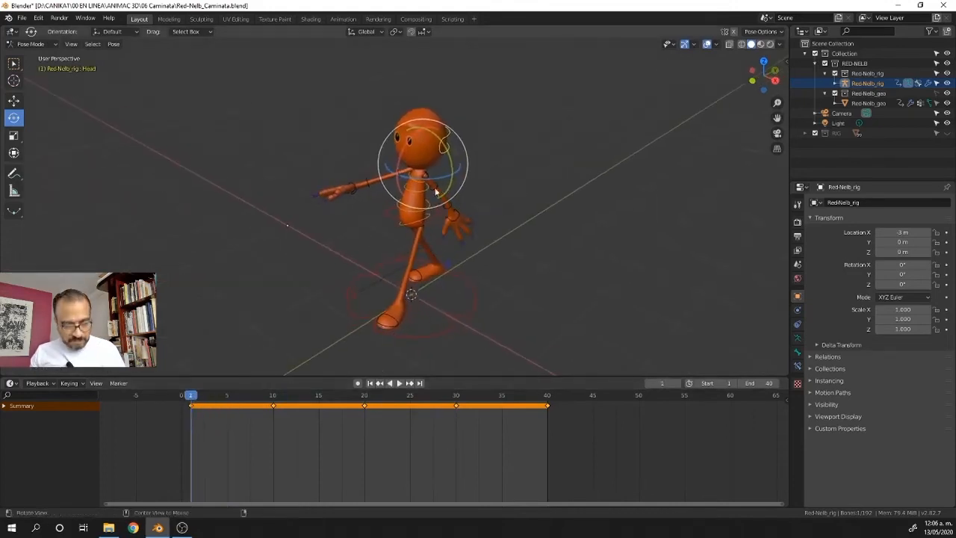
click(369, 186)
middle_drag(488, 249, 495, 219)
middle_drag(369, 150, 381, 170)
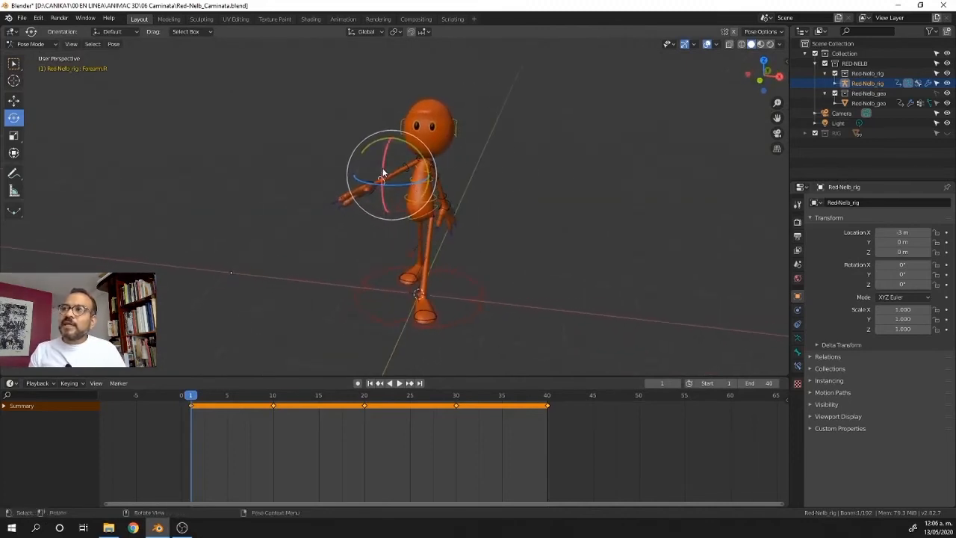
drag(380, 170, 377, 136)
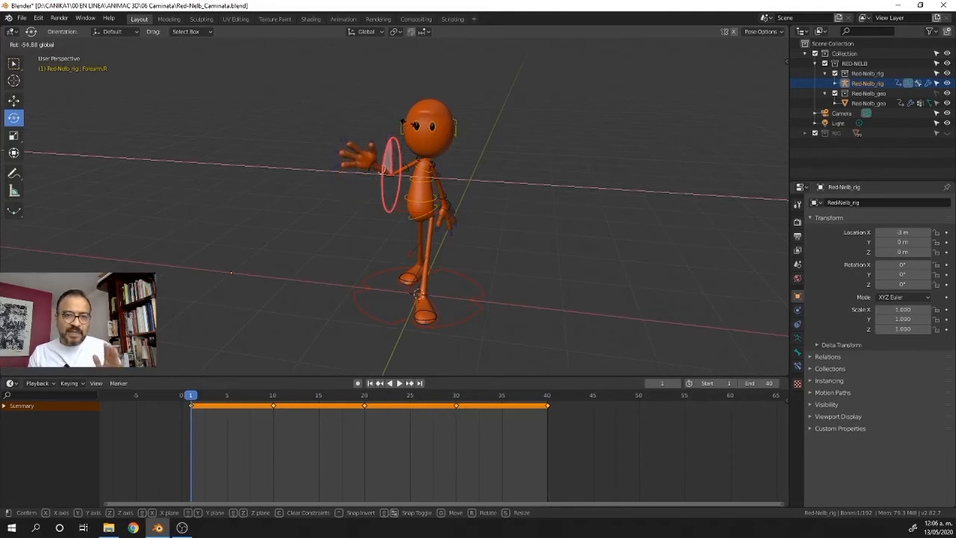
drag(409, 124, 409, 124)
middle_drag(490, 215, 407, 186)
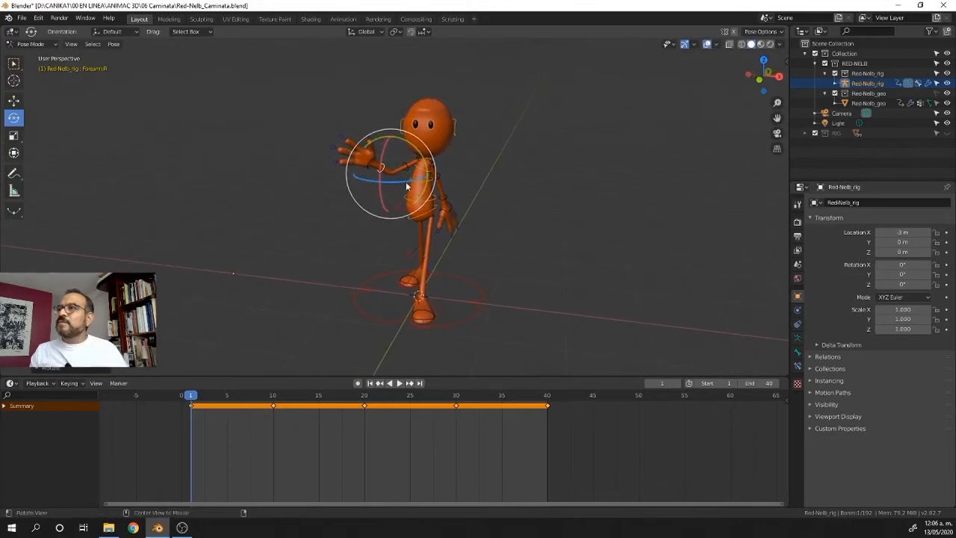
drag(398, 181, 420, 182)
middle_drag(484, 191, 430, 190)
key(space)
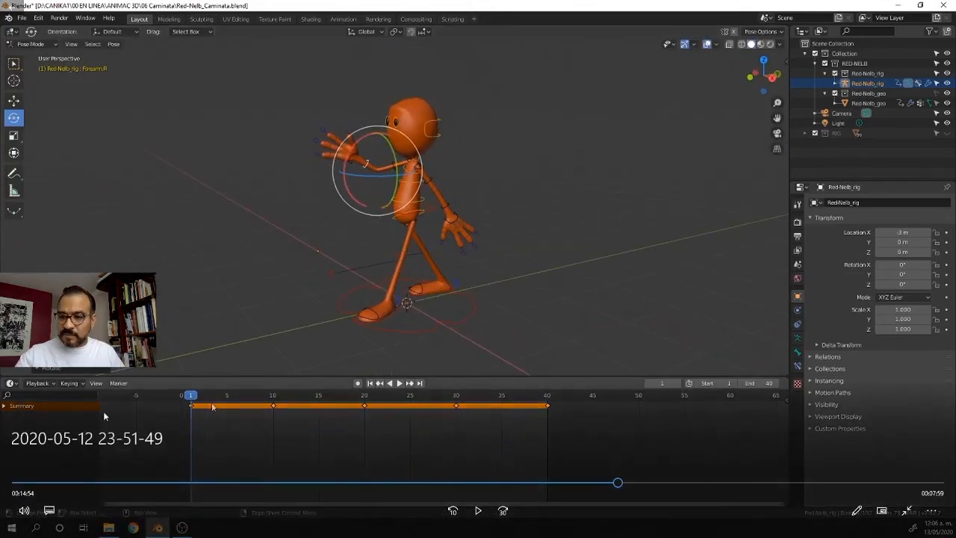
- At frame 10, bend the Forearm.R bone so the character's right hand swings forward, and insert a keyframe
click(479, 511)
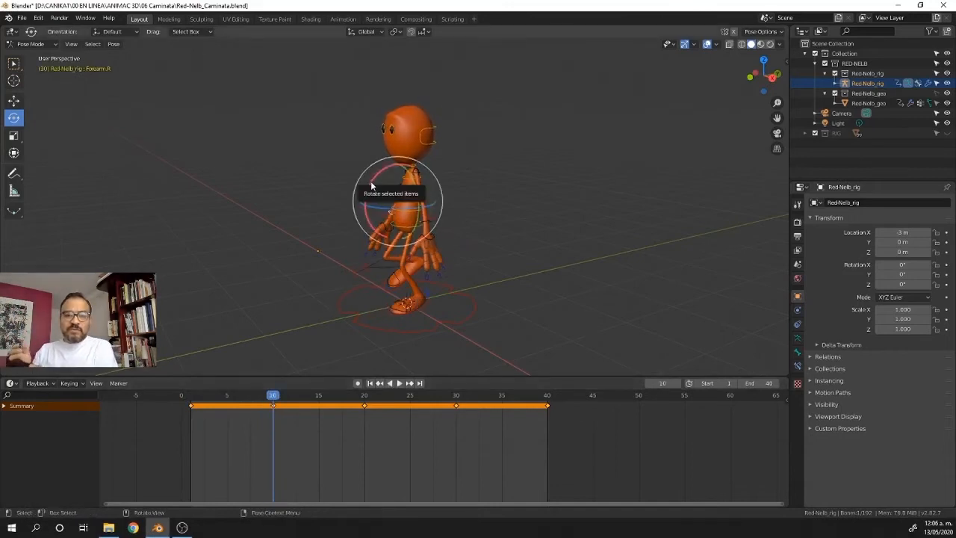
drag(371, 181, 408, 137)
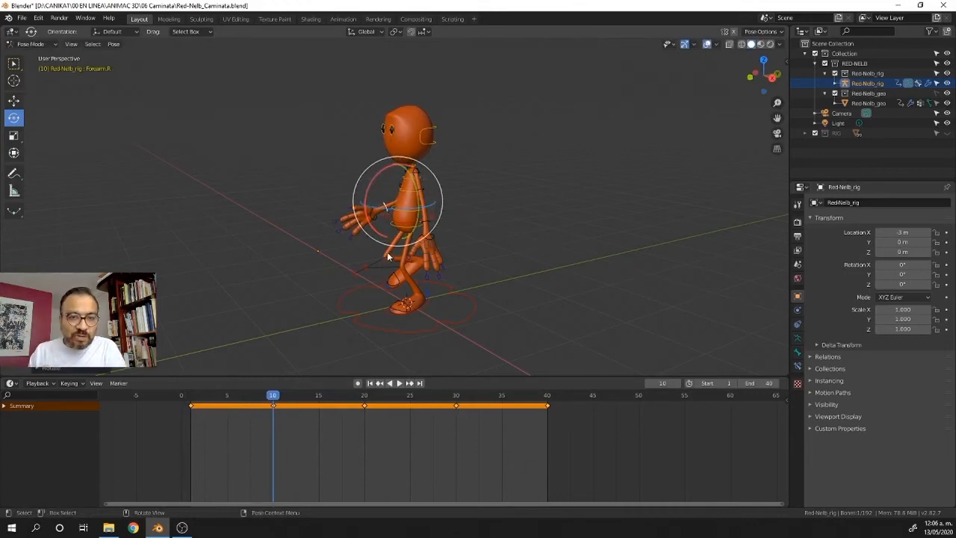
key(i)
click(386, 242)
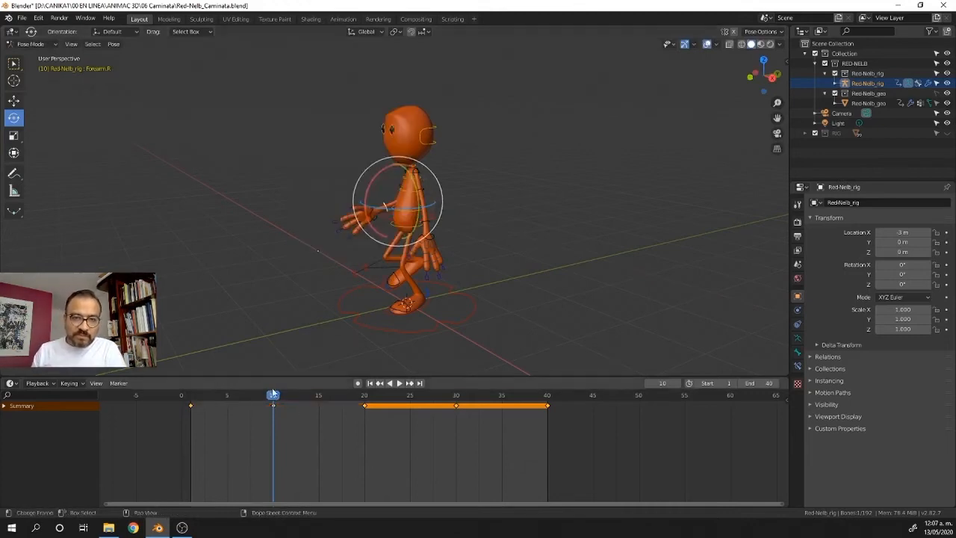
- Scrub through and play the walk cycle in the right side view to check the right forearm bend
drag(272, 392, 365, 415)
key(KP_3)
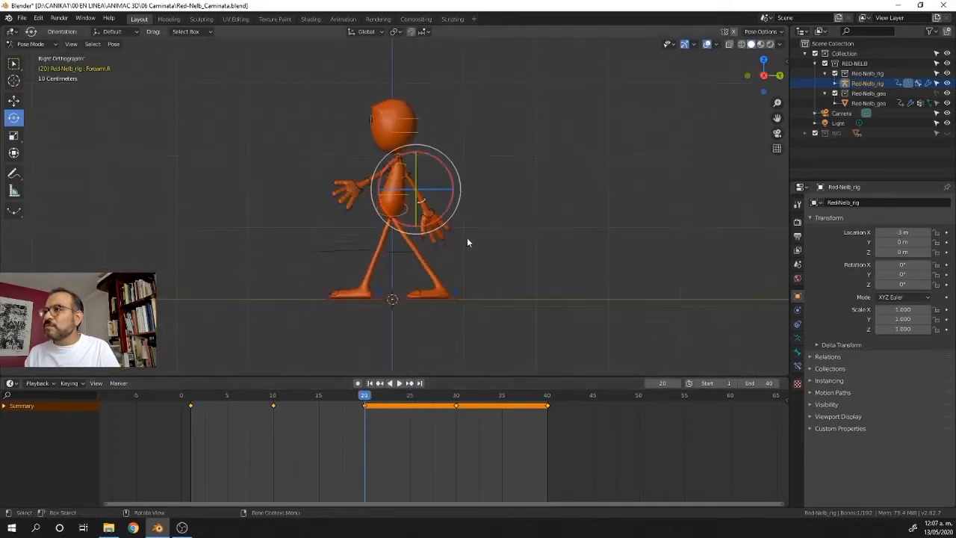
mouse_move(332, 410)
mouse_down()
mouse_move(194, 406)
mouse_move(280, 417)
mouse_move(356, 409)
mouse_move(331, 410)
mouse_up()
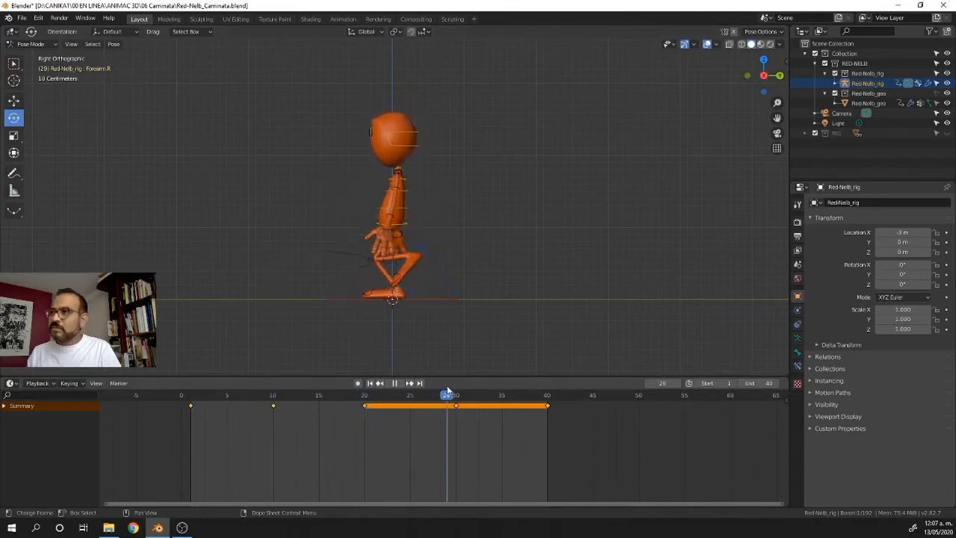
drag(447, 390, 478, 378)
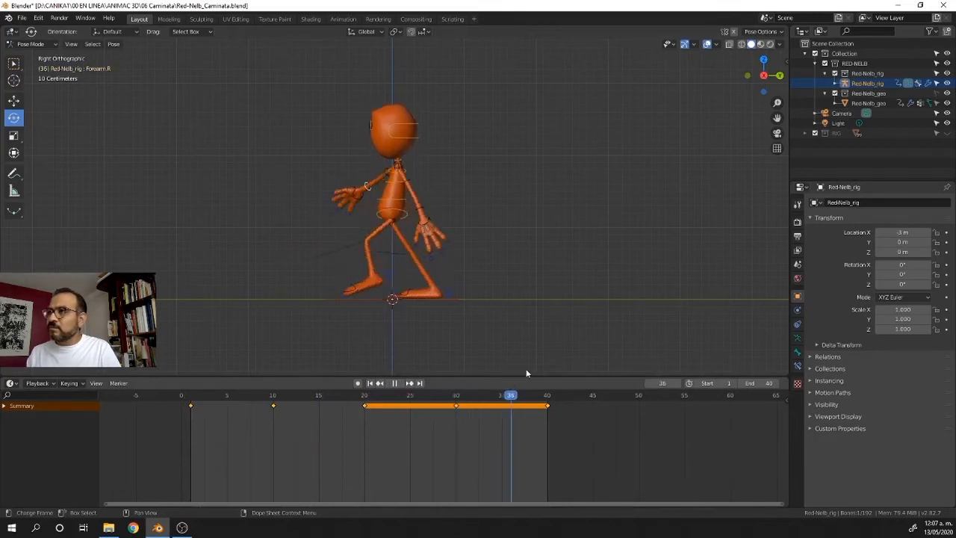
drag(545, 394, 187, 420)
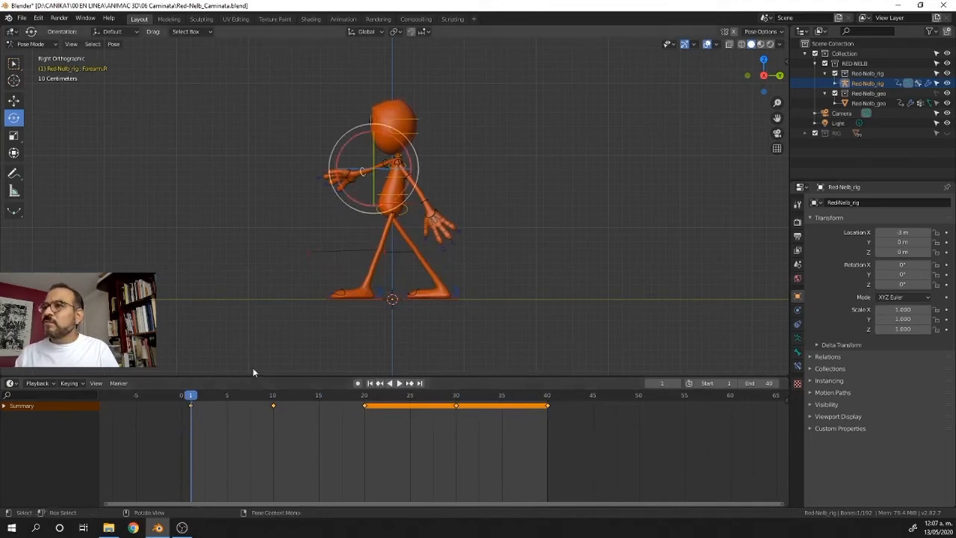
key(space)
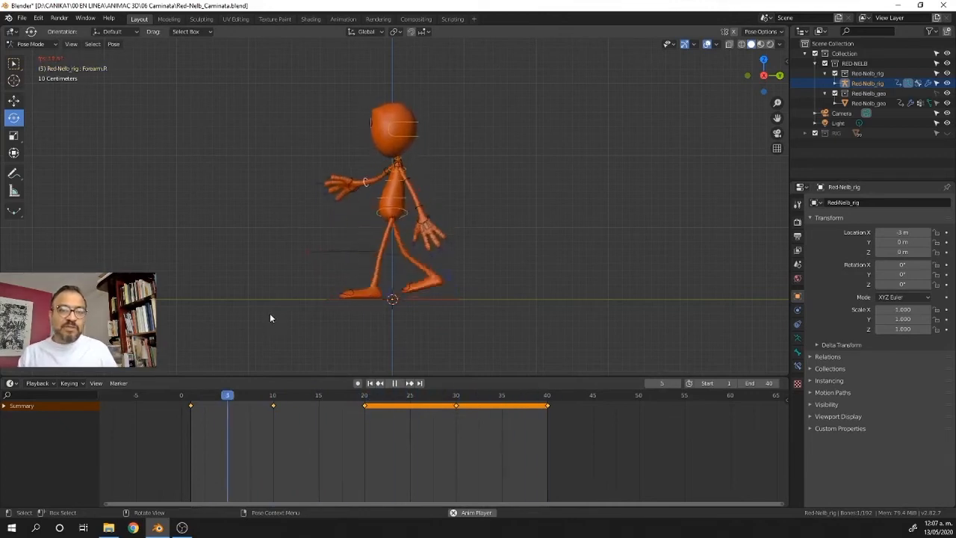
key(space)
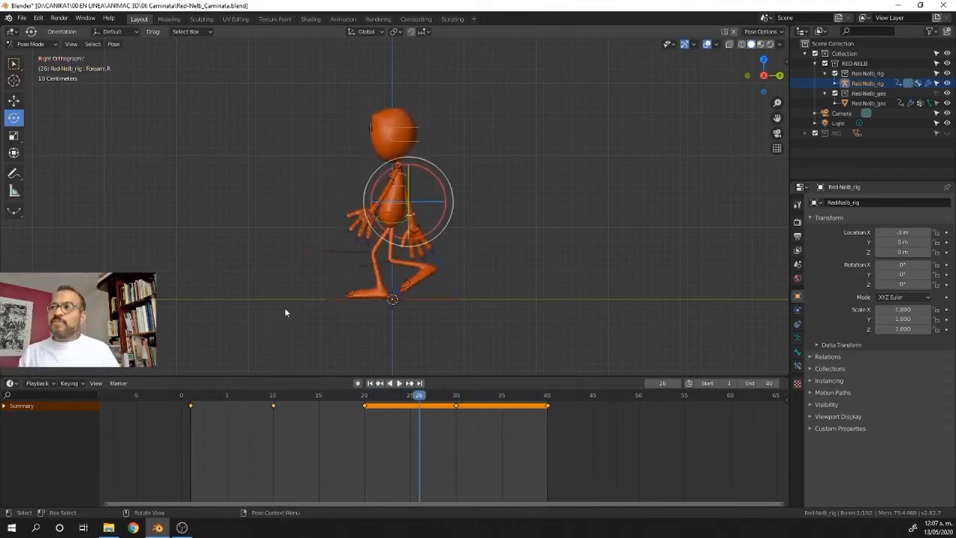
- At frame 30, bend the Forearm.L bone so the character's left hand swings forward, and insert a keyframe
mouse_move(452, 198)
middle_down()
mouse_move(514, 201)
mouse_move(552, 245)
mouse_move(455, 220)
mouse_move(464, 216)
mouse_move(459, 187)
middle_up()
click(457, 223)
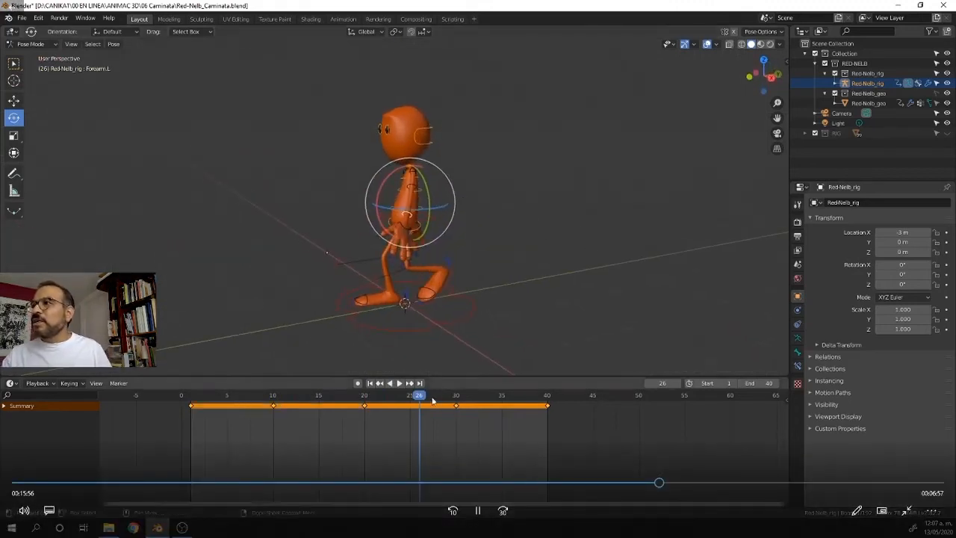
drag(387, 409, 274, 422)
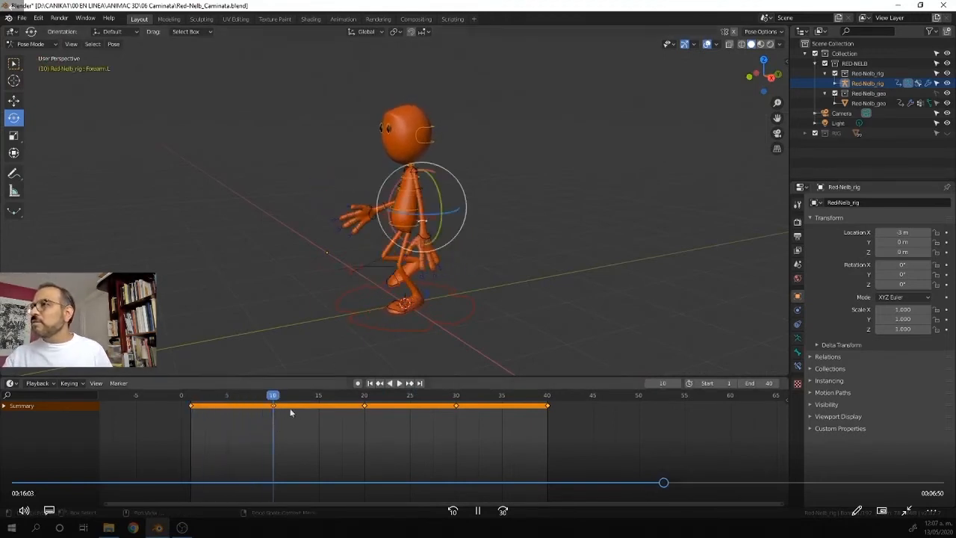
drag(280, 401, 455, 402)
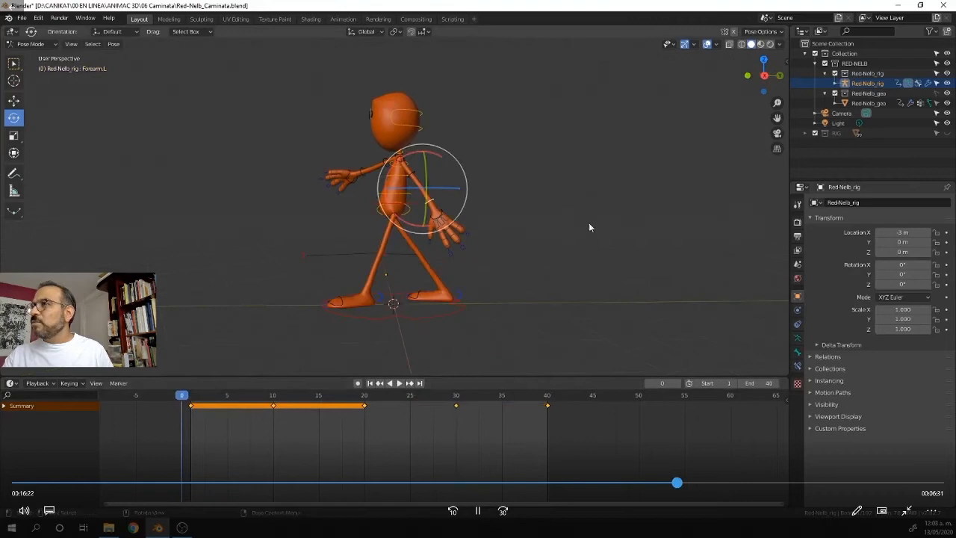
- Play the walk animation from several angled views to check both forearms
key(space)
middle_drag(588, 222, 532, 300)
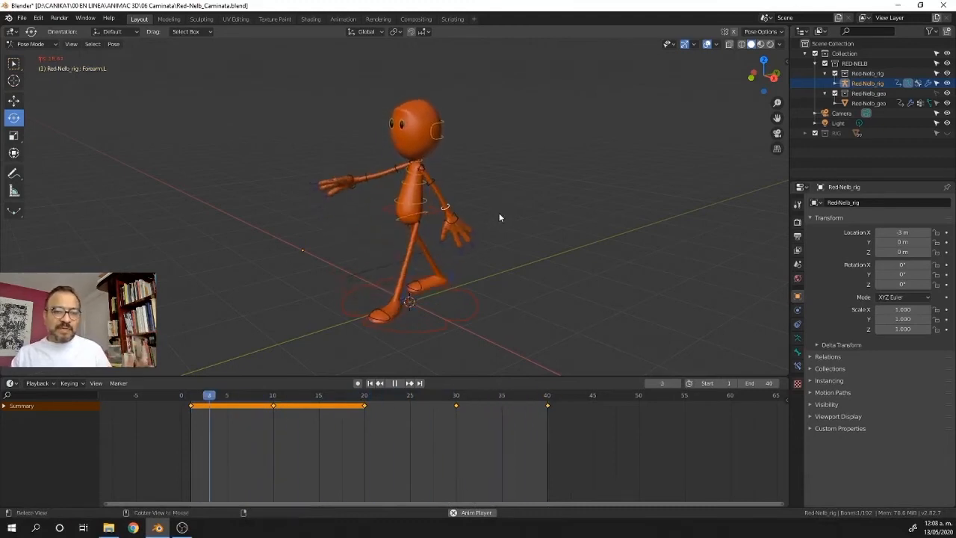
key(space)
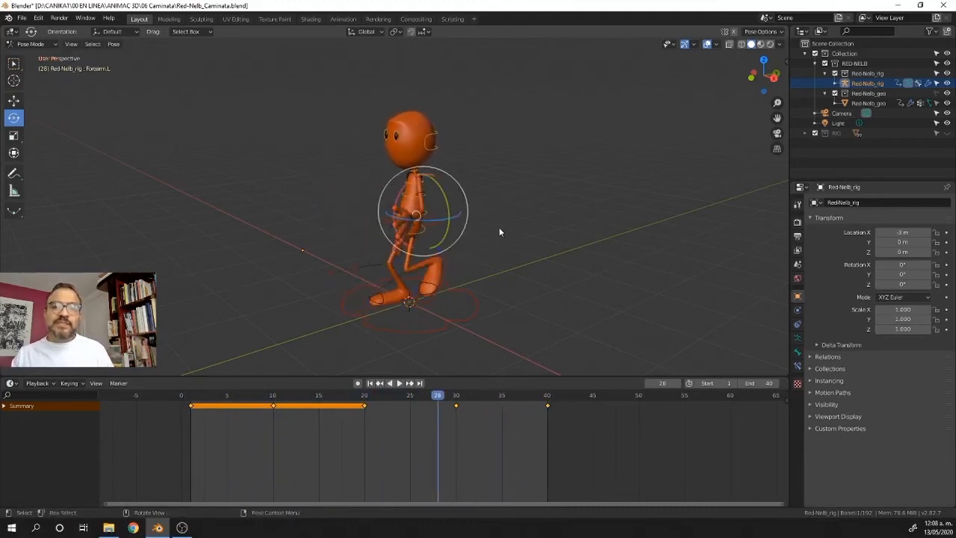
mouse_move(499, 232)
middle_down()
mouse_move(493, 229)
mouse_move(525, 218)
mouse_move(505, 227)
middle_up()
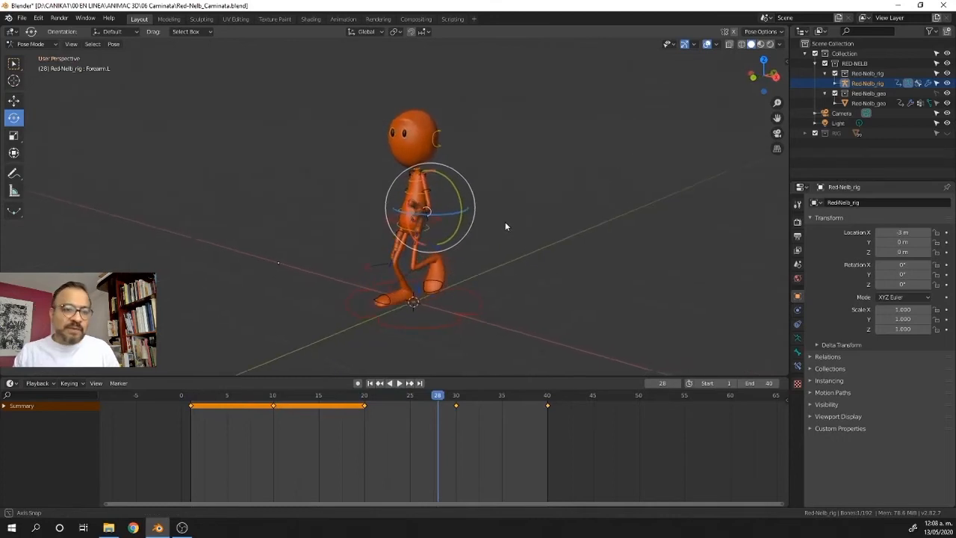
key(space)
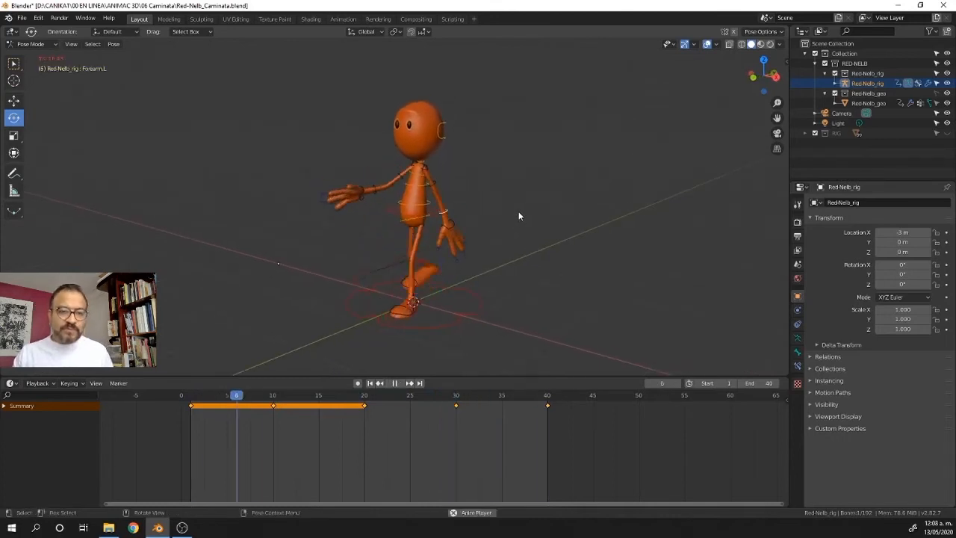
key(space)
middle_drag(507, 229, 466, 294)
key(space)
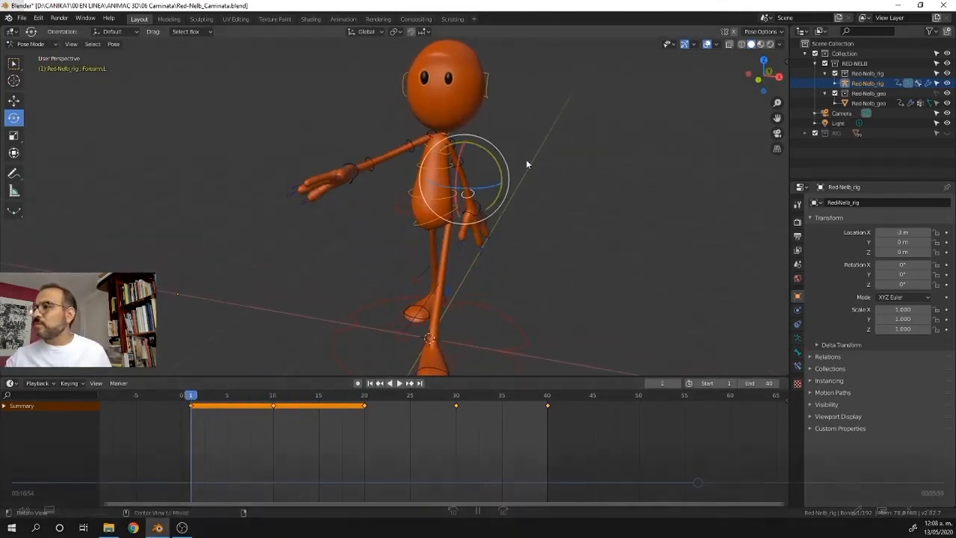
- At frame 30, rotate the Hand_FK.R bone about the vertical axis and backward, and insert a Whole Character keyframe
middle_drag(526, 162, 473, 182)
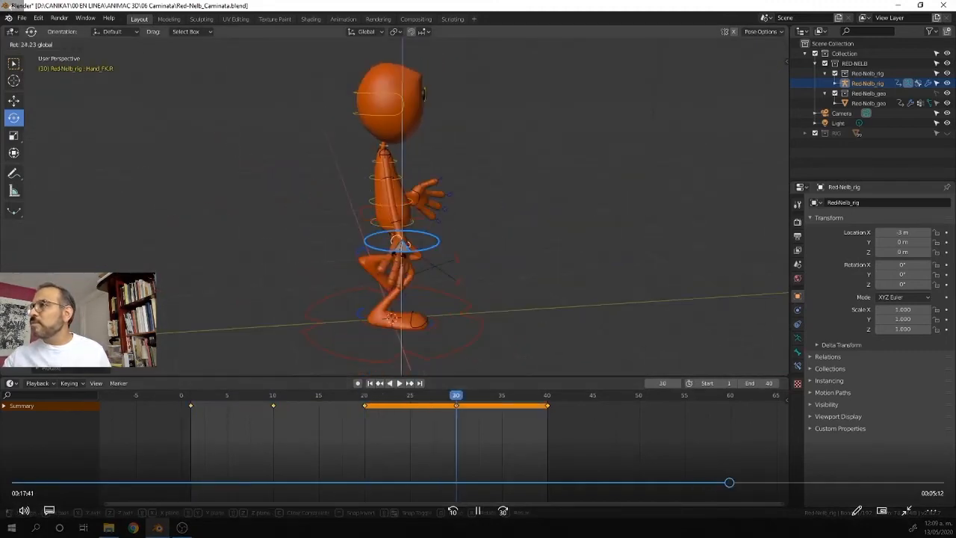
drag(402, 255, 404, 254)
drag(427, 214, 441, 222)
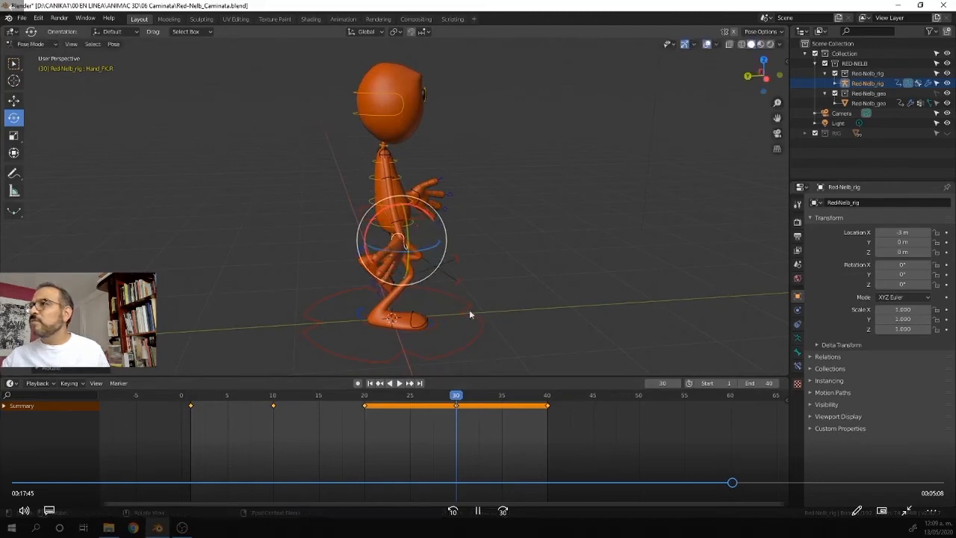
key(i)
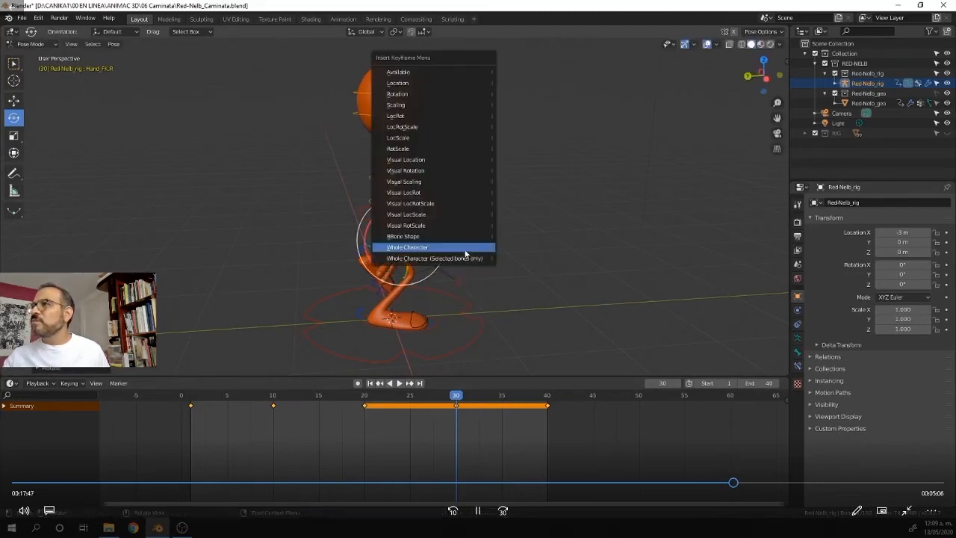
click(469, 248)
- At frame 30, rotate the Hand_FK.L bone about the global Y axis and tilt the hand upward, and insert a Whole Character keyframe
drag(456, 397, 164, 409)
key(space)
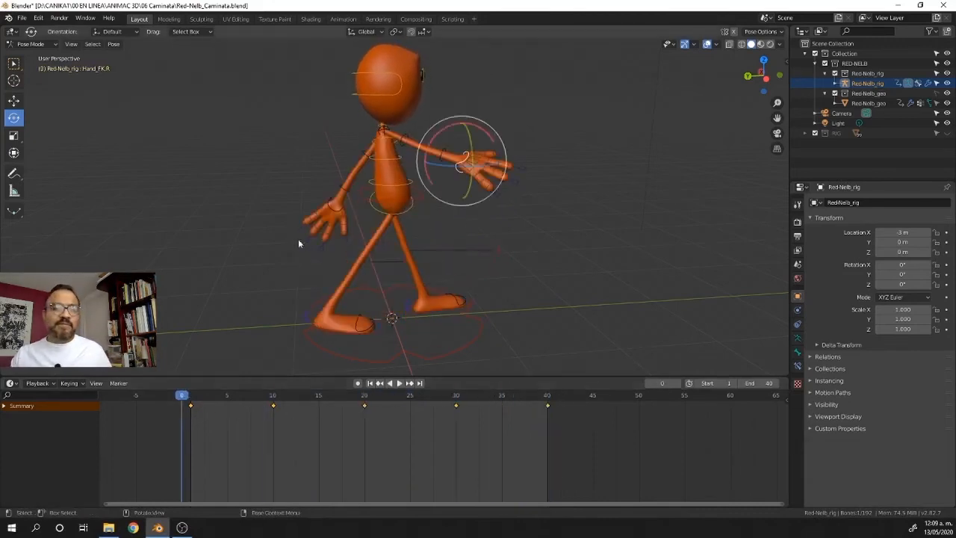
middle_drag(266, 185, 484, 218)
click(478, 215)
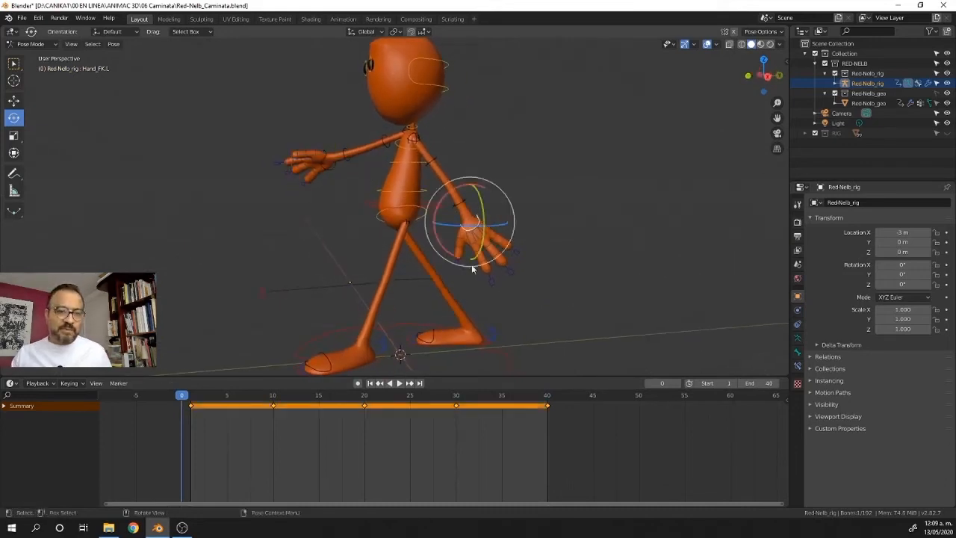
key(space)
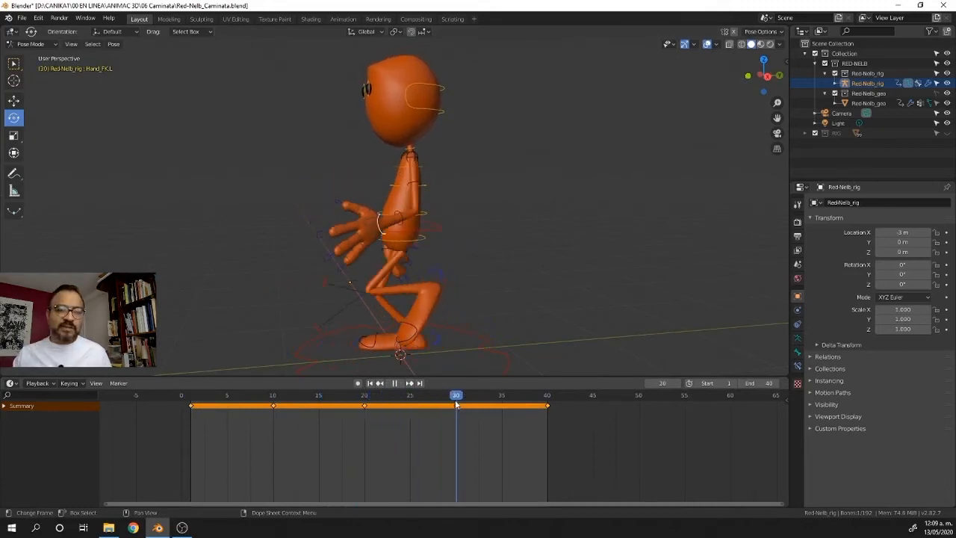
key(space)
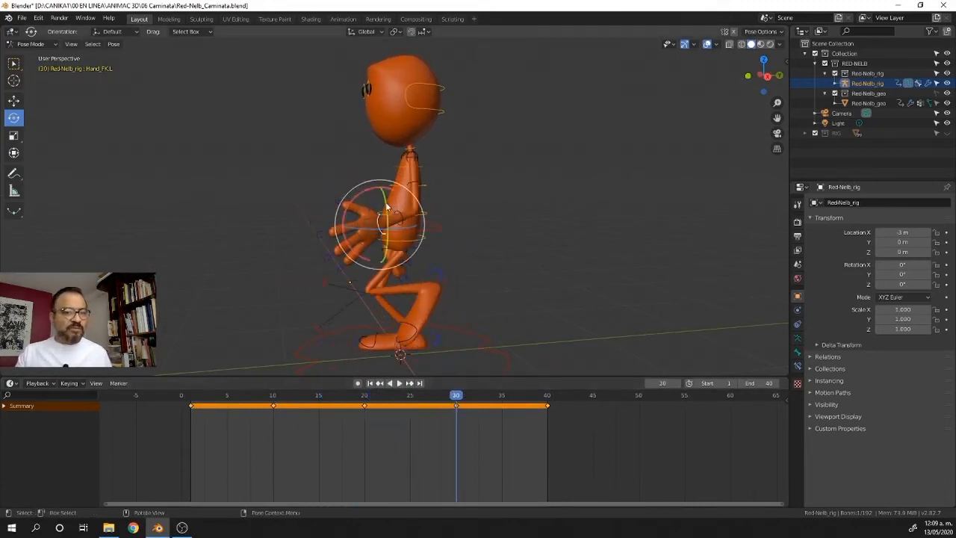
drag(387, 208, 370, 173)
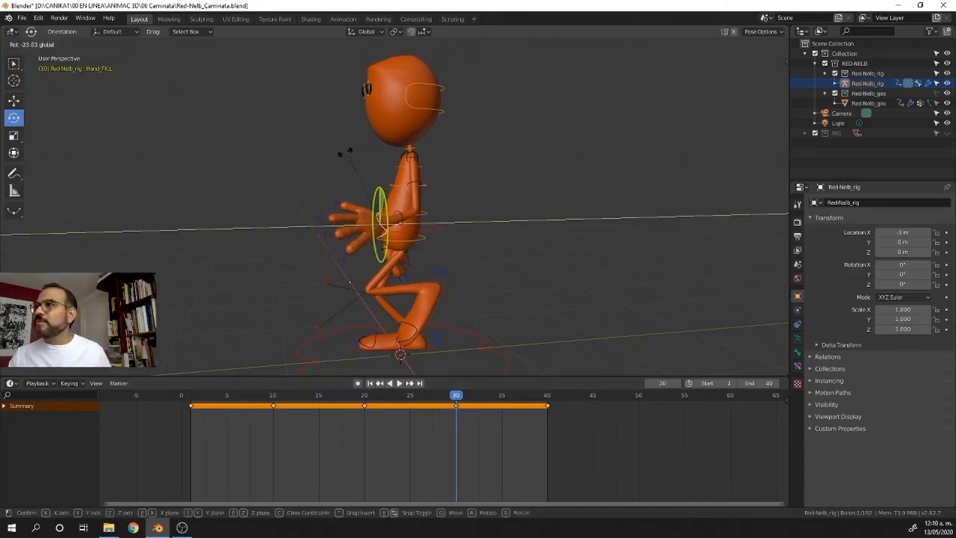
drag(331, 134, 333, 135)
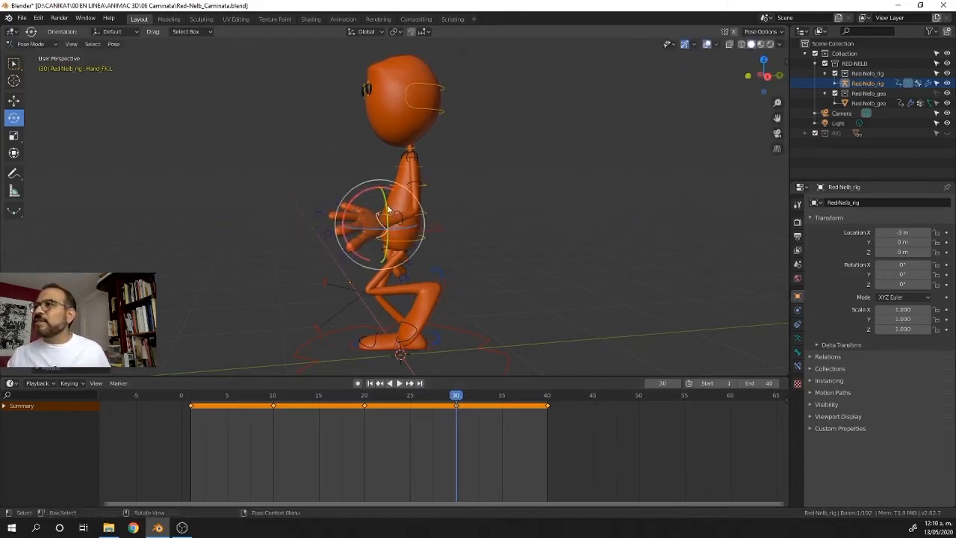
mouse_move(387, 208)
mouse_down()
mouse_move(378, 215)
mouse_move(358, 196)
mouse_move(377, 215)
mouse_up()
drag(381, 181, 395, 205)
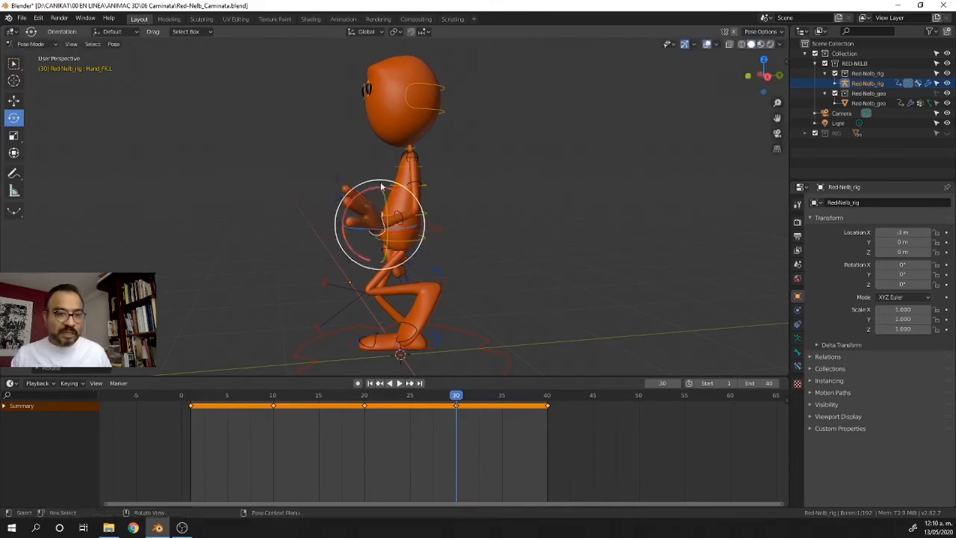
key(i)
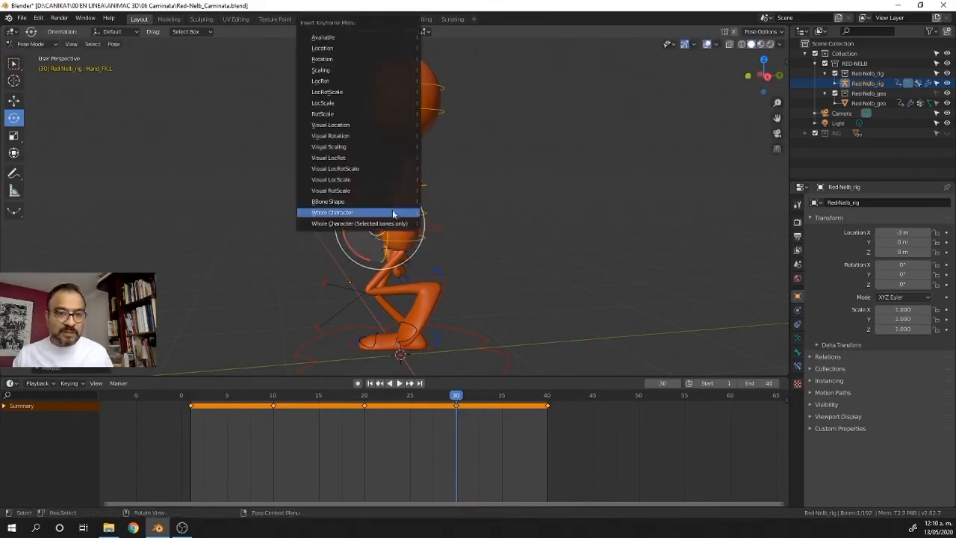
click(393, 213)
- At frame 10, rotate the Hand_FK.L bone so the character's left hand bends backward, and insert a keyframe
key(space)
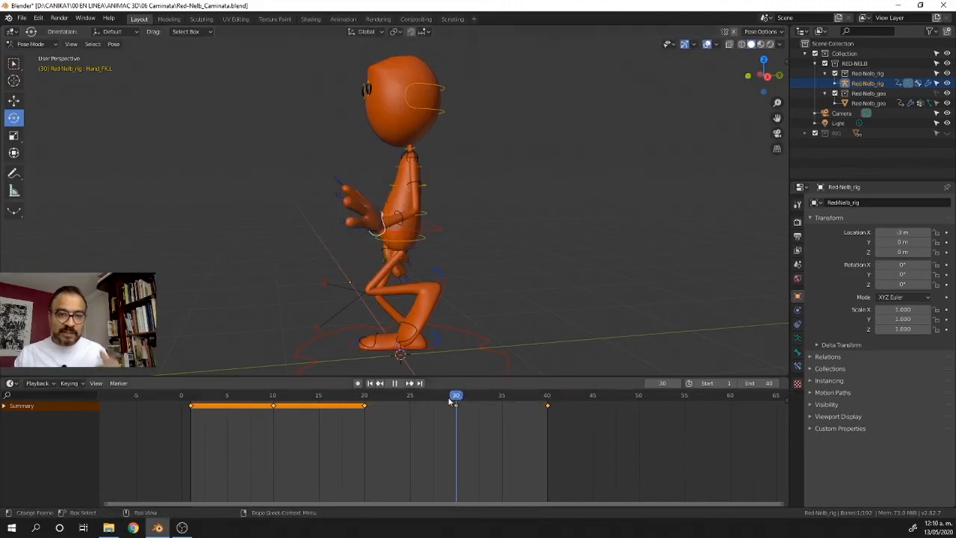
drag(449, 399, 302, 389)
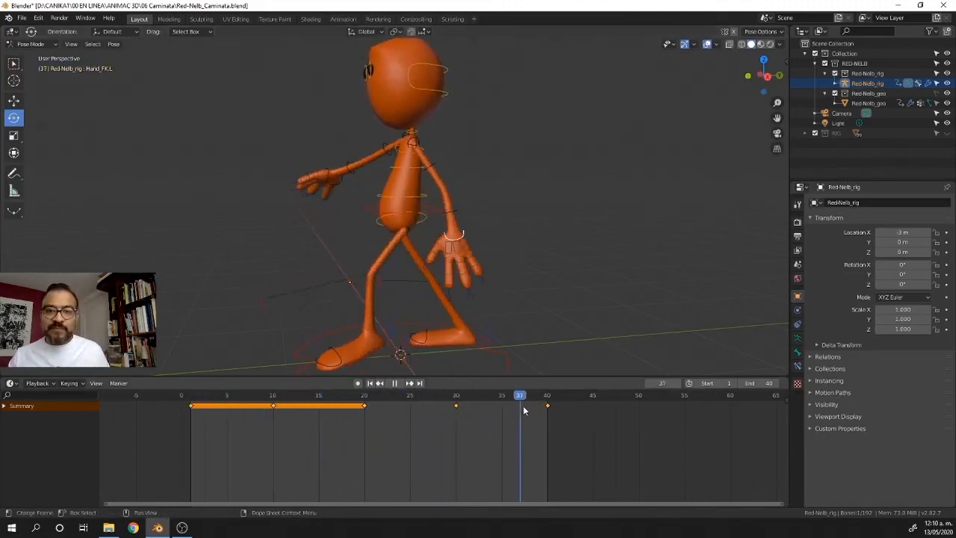
click(181, 416)
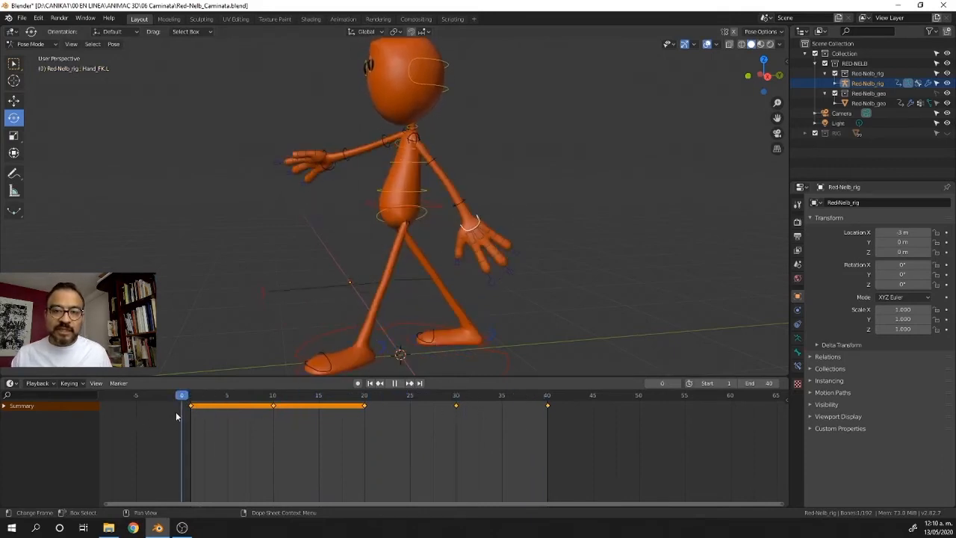
drag(192, 410, 274, 406)
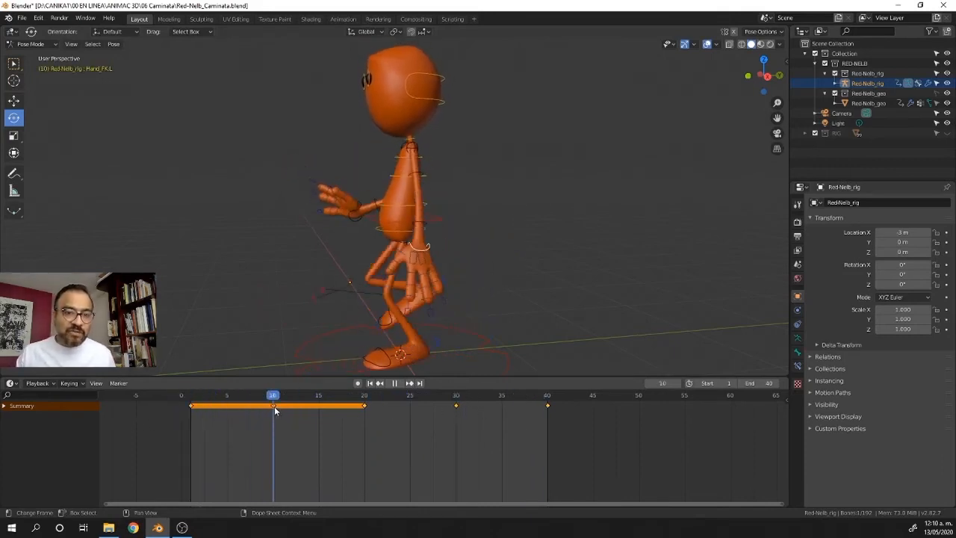
key(space)
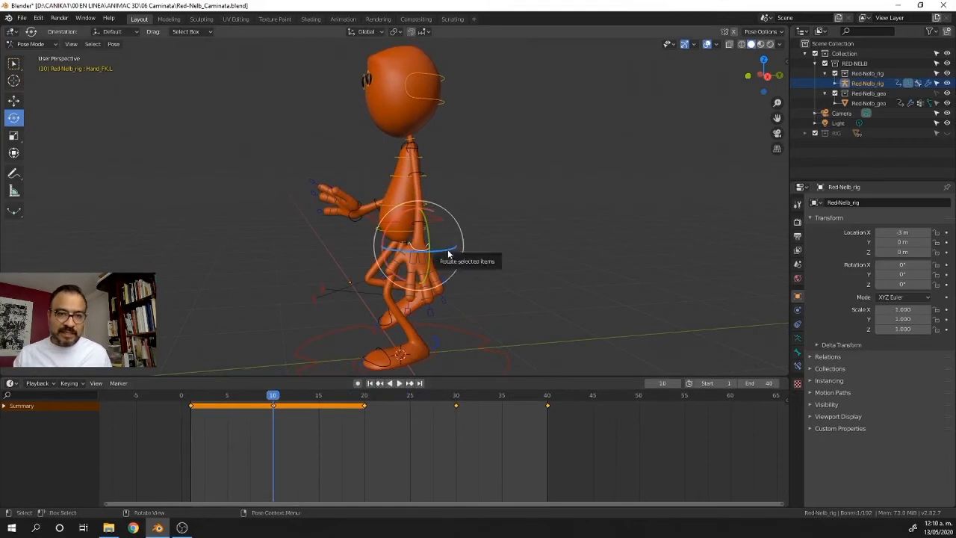
drag(448, 250, 426, 246)
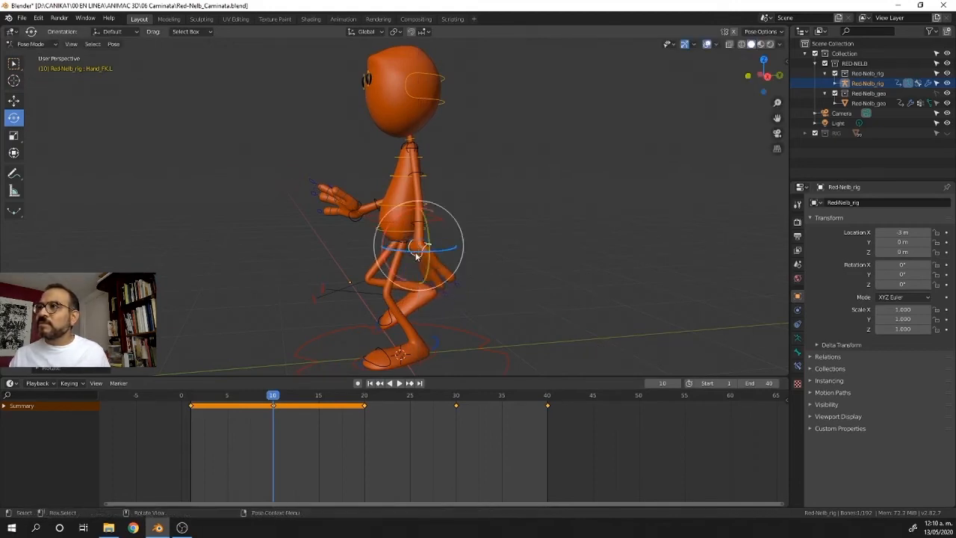
key(i)
click(478, 247)
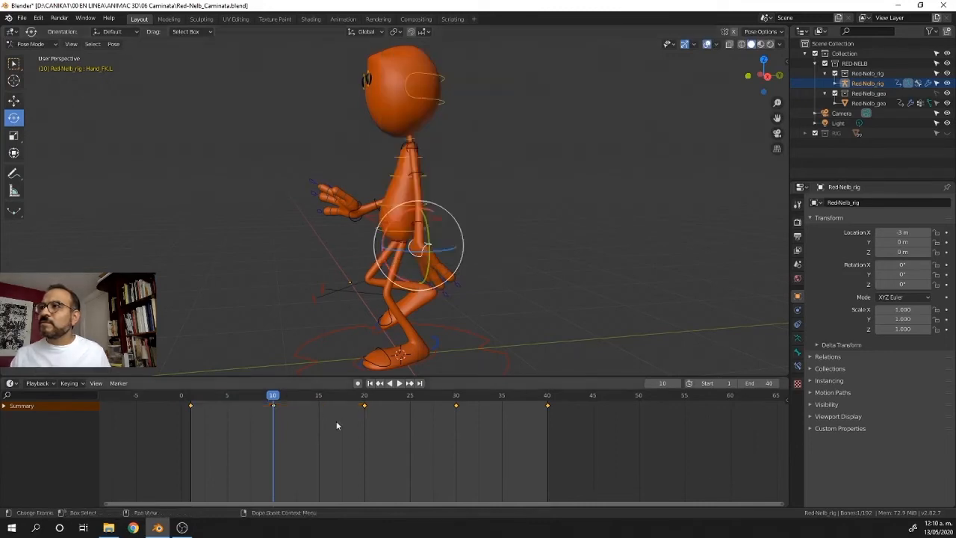
- Play the walk cycle from frame 1 in side and front angled views to check the hand motion
drag(272, 396, 187, 419)
key(space)
ctrl+middle_drag(517, 168, 470, 266)
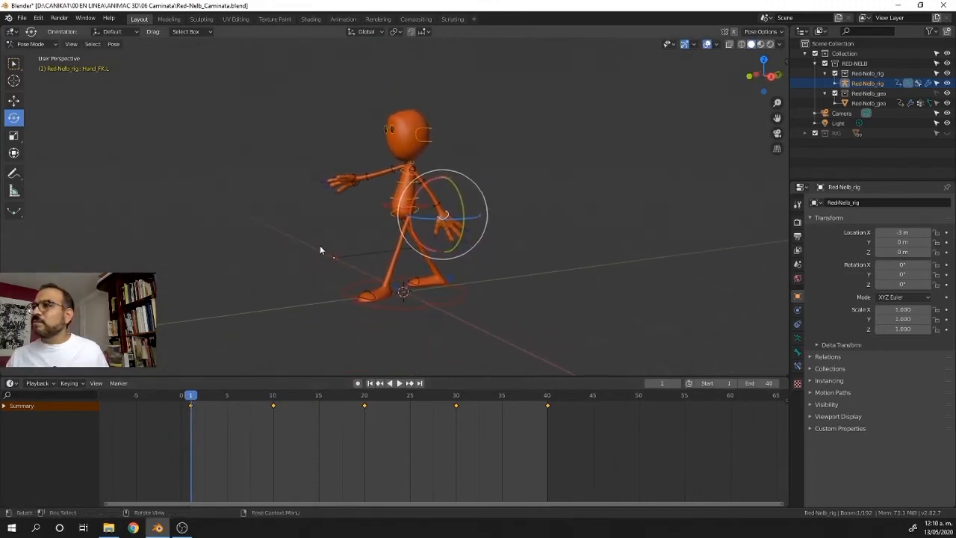
key(space)
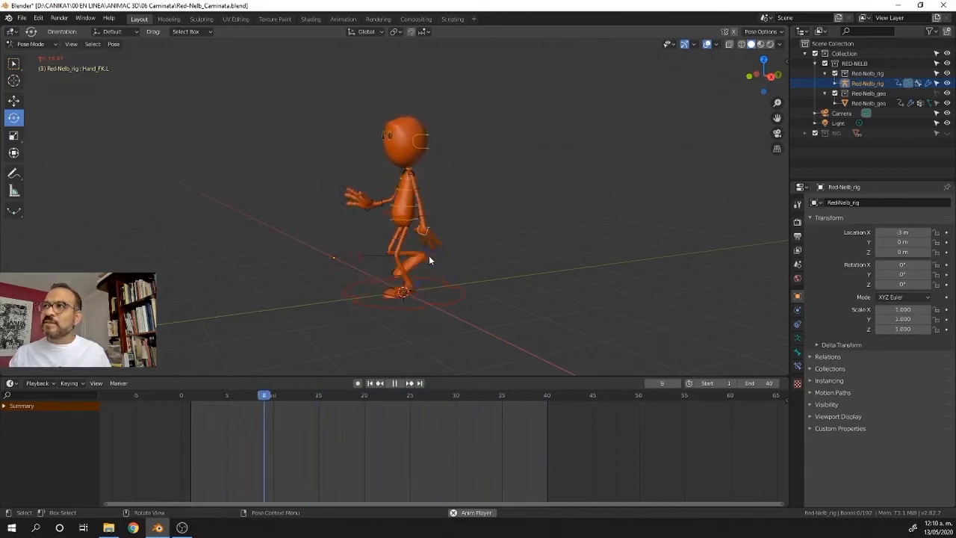
middle_drag(416, 234, 425, 338)
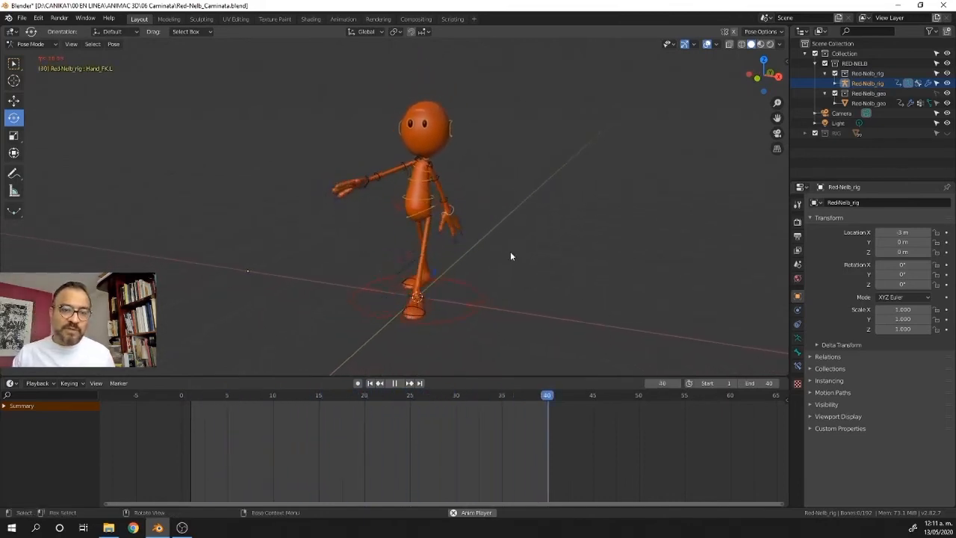
key(space)
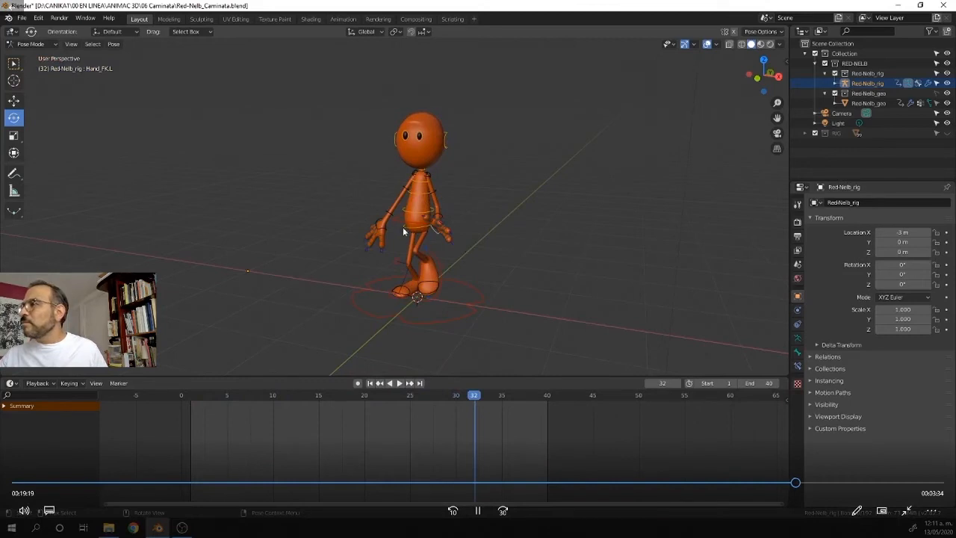
- Compress the keyframes of all the rig's bones in time from frame 1 so the last lands on frame 25, and set the end frame to 25
click(398, 221)
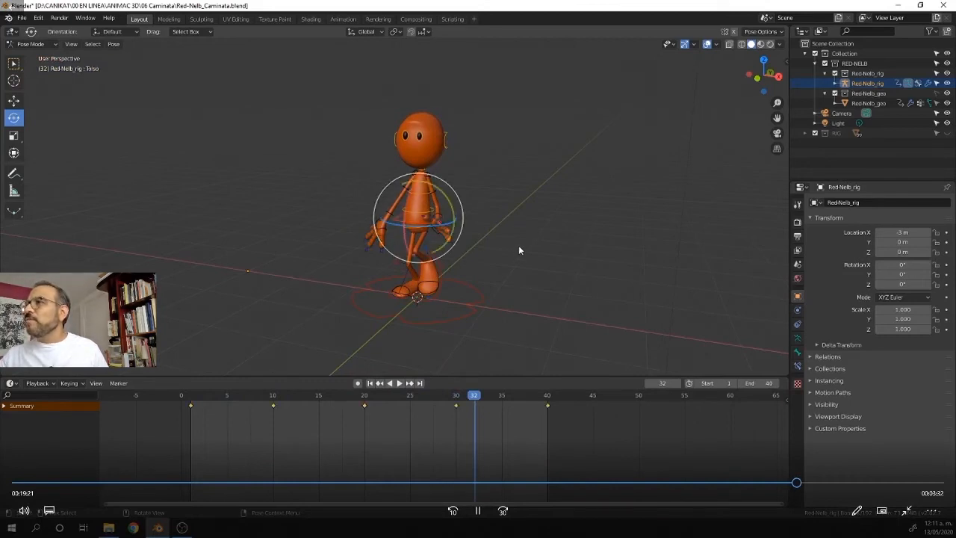
click(447, 297)
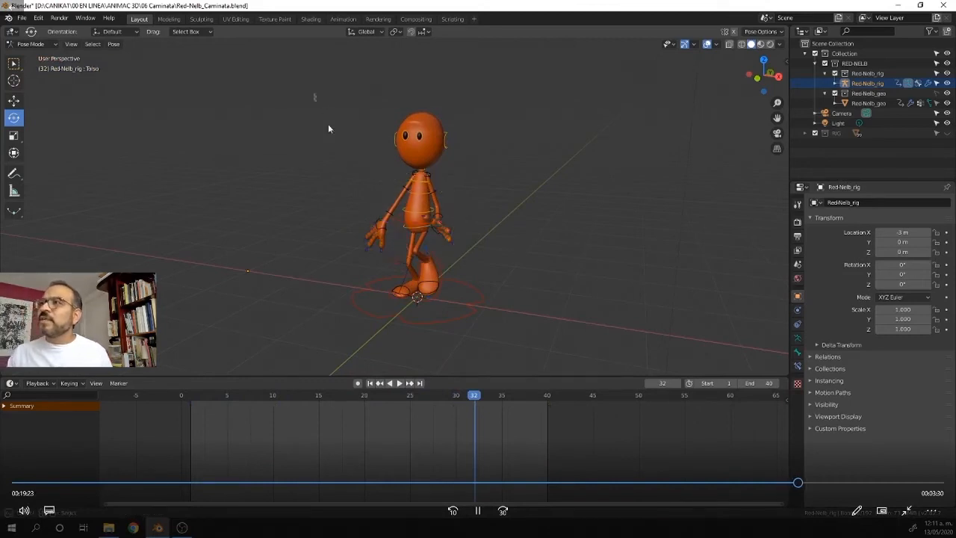
drag(314, 95, 539, 373)
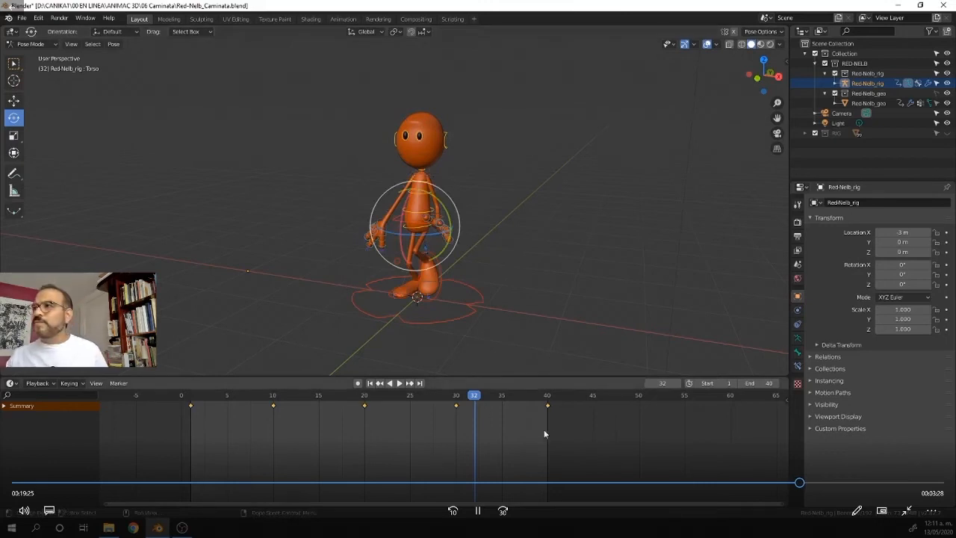
drag(544, 434, 167, 393)
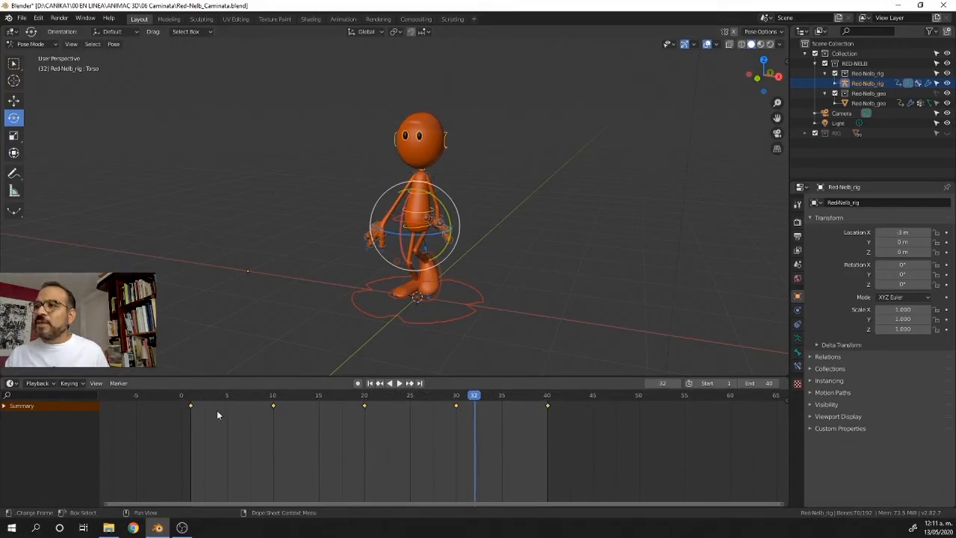
key(s)
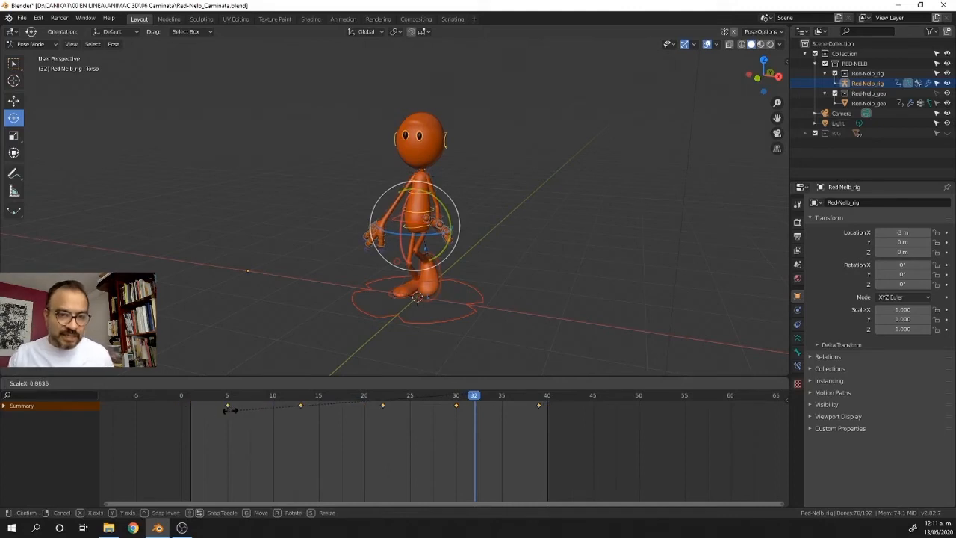
key(Escape)
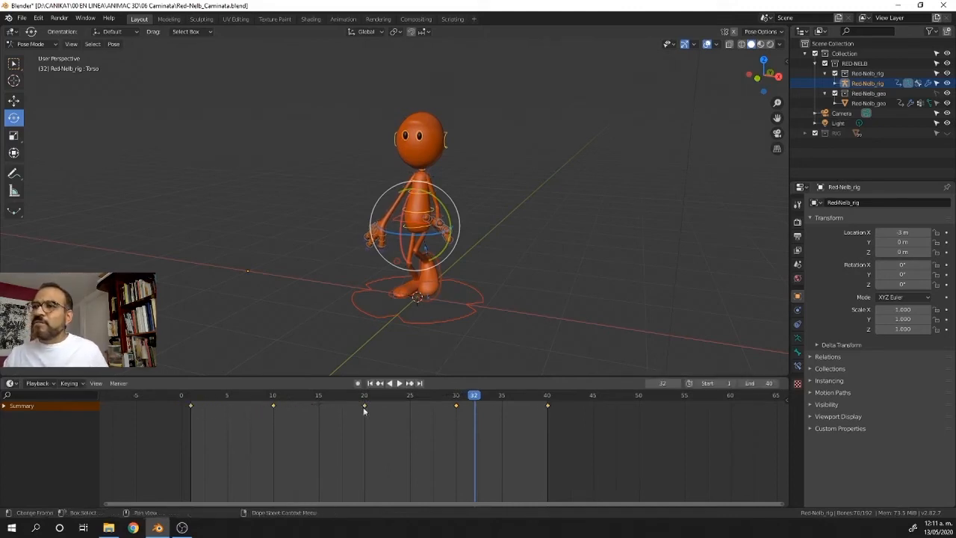
click(188, 423)
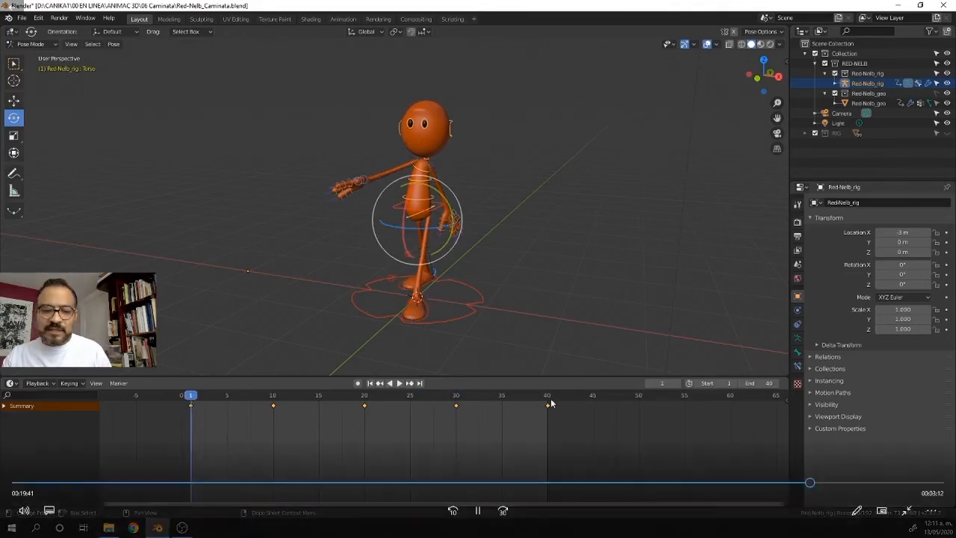
key(s)
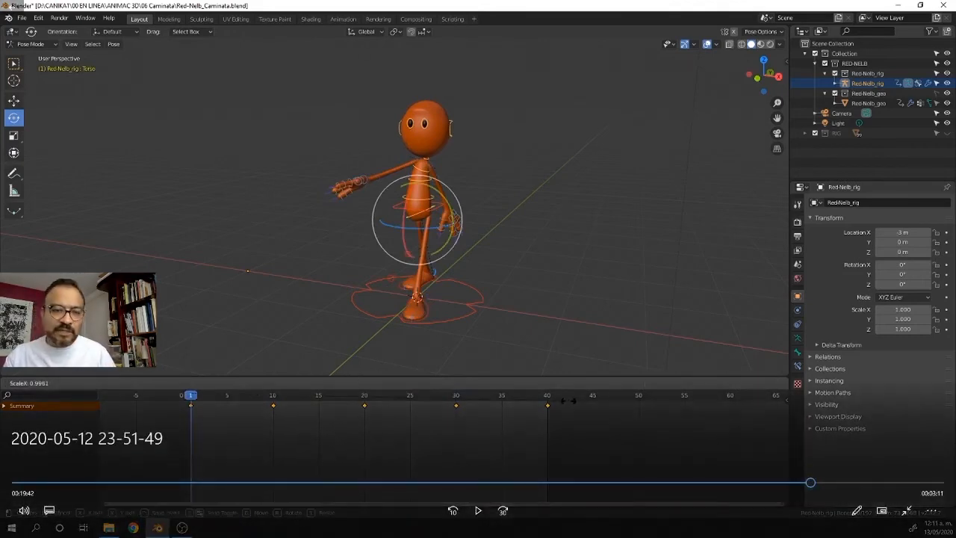
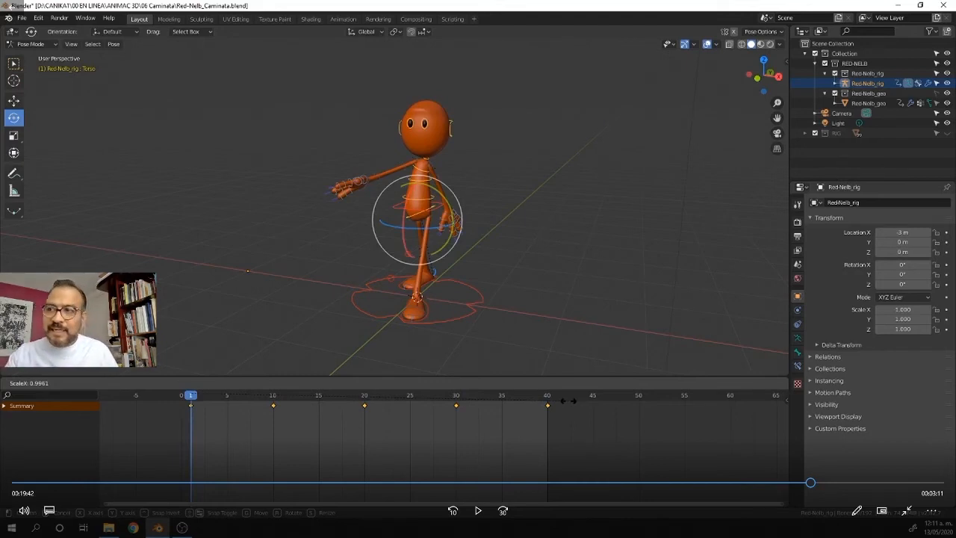
click(477, 510)
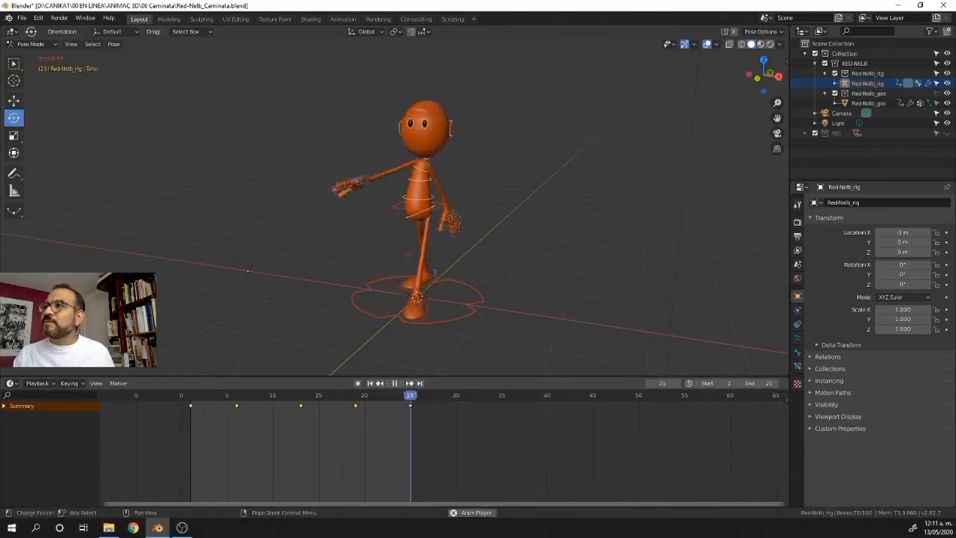
key(space)
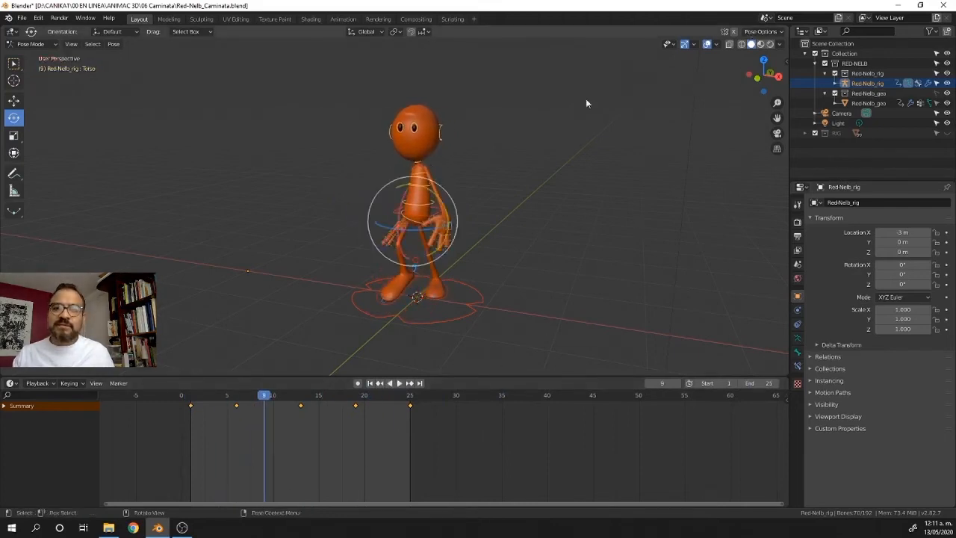
- Switch the rig from Pose Mode to Object Mode and deselect it
click(57, 45)
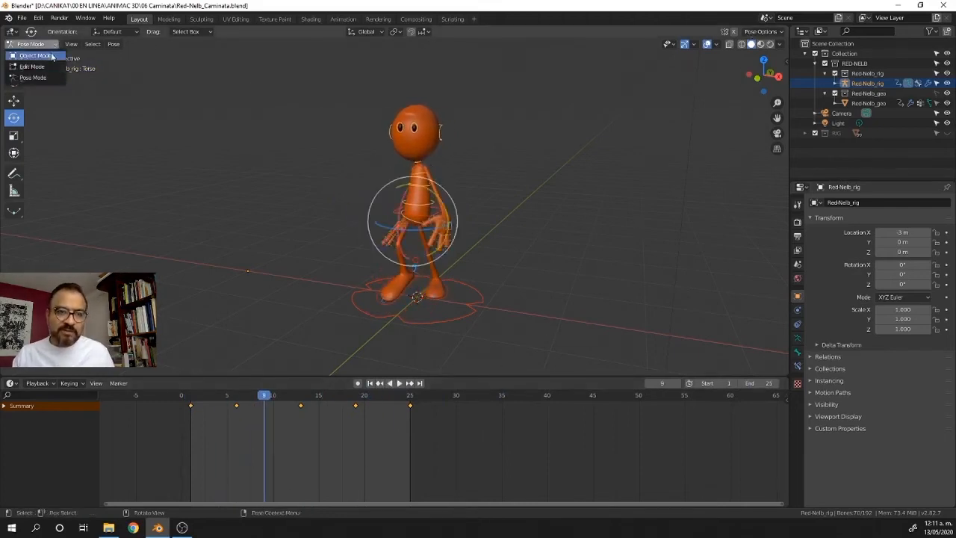
click(58, 58)
click(548, 122)
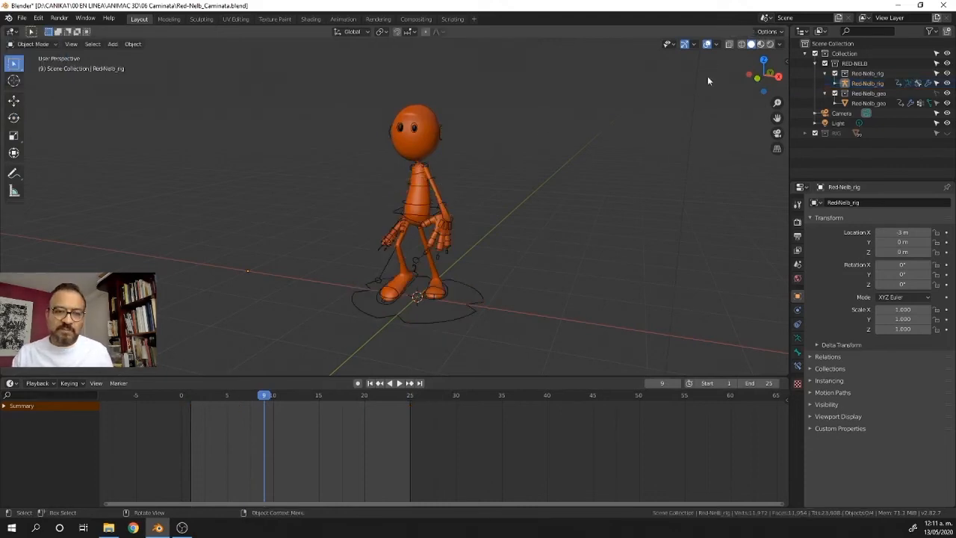
- Set the viewport shading to Rendered and play the shortened walk cycle
click(770, 45)
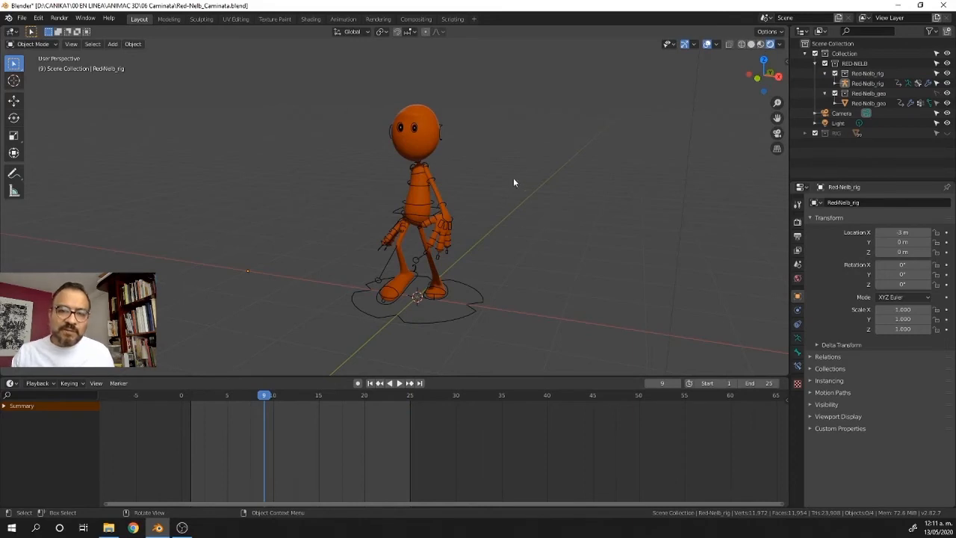
key(space)
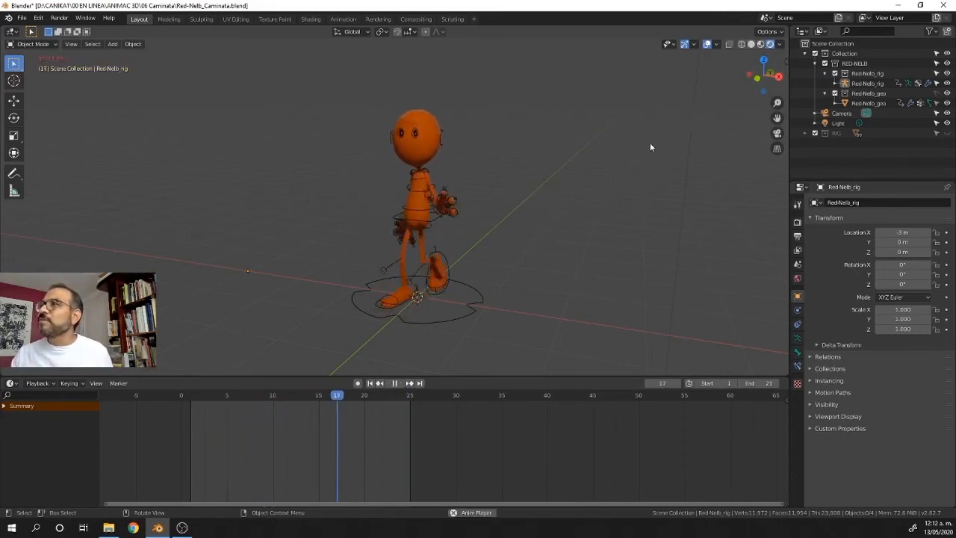
key(space)
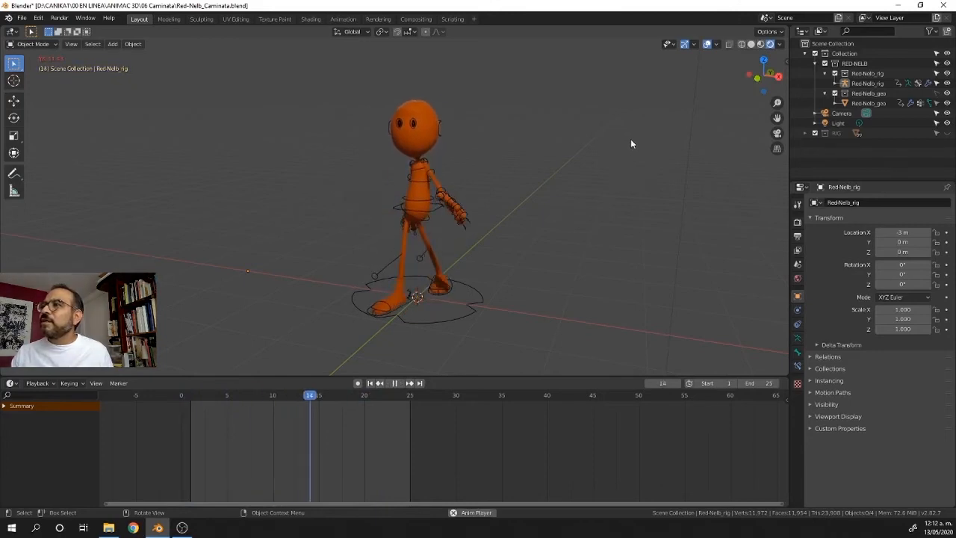
- Preview the walk cycle in Material Preview shading, return the viewport to Solid shading and stop playback
click(761, 45)
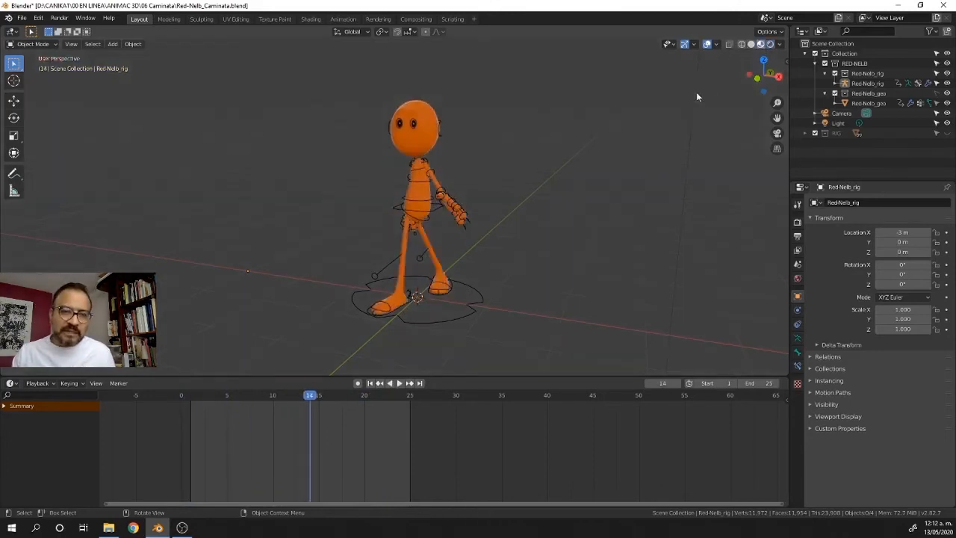
key(space)
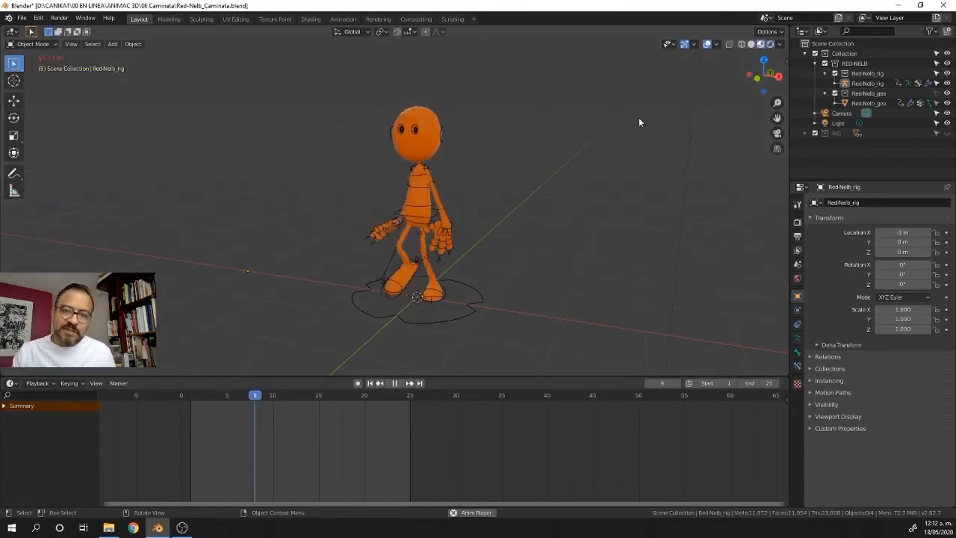
click(751, 44)
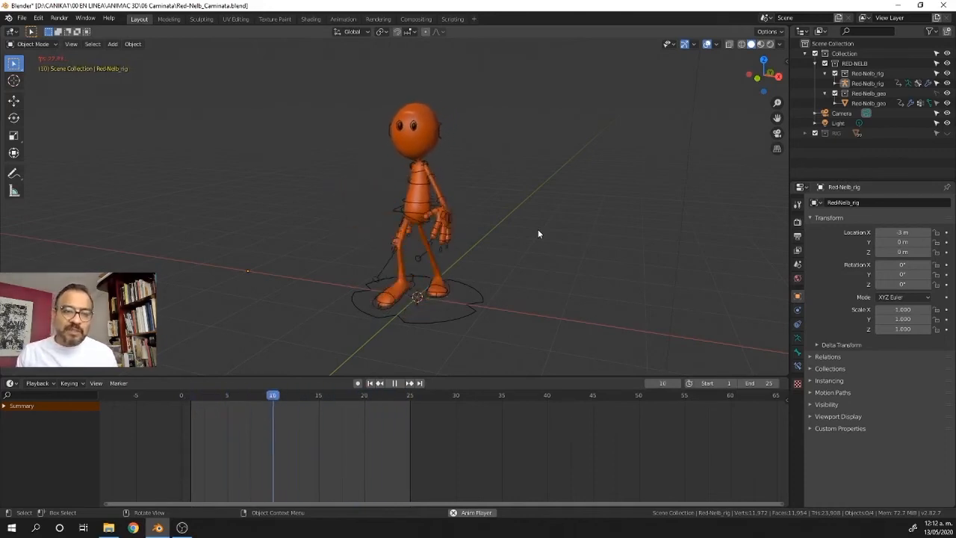
key(space)
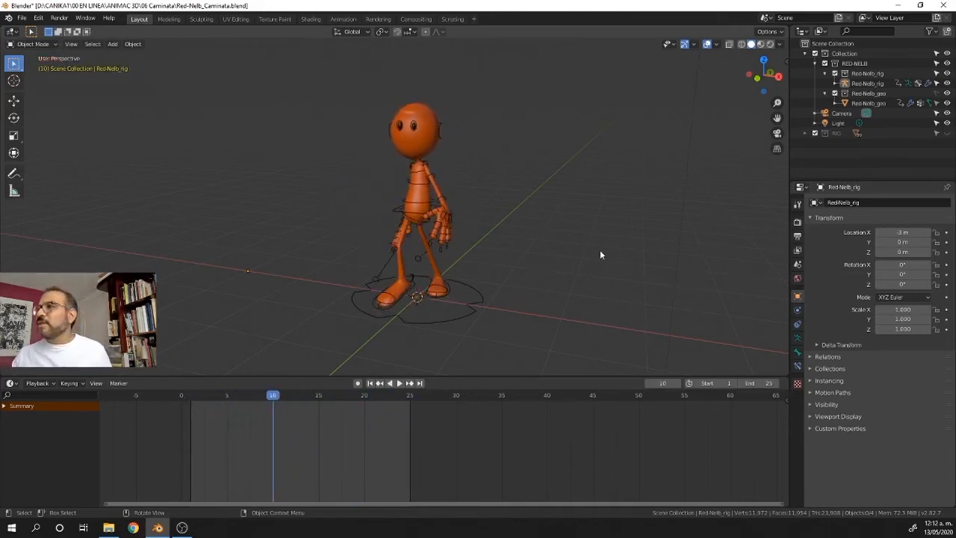
- Select the Red-Nelb rig, switch it to Pose Mode and select the Torso control
middle_drag(600, 255, 111, 150)
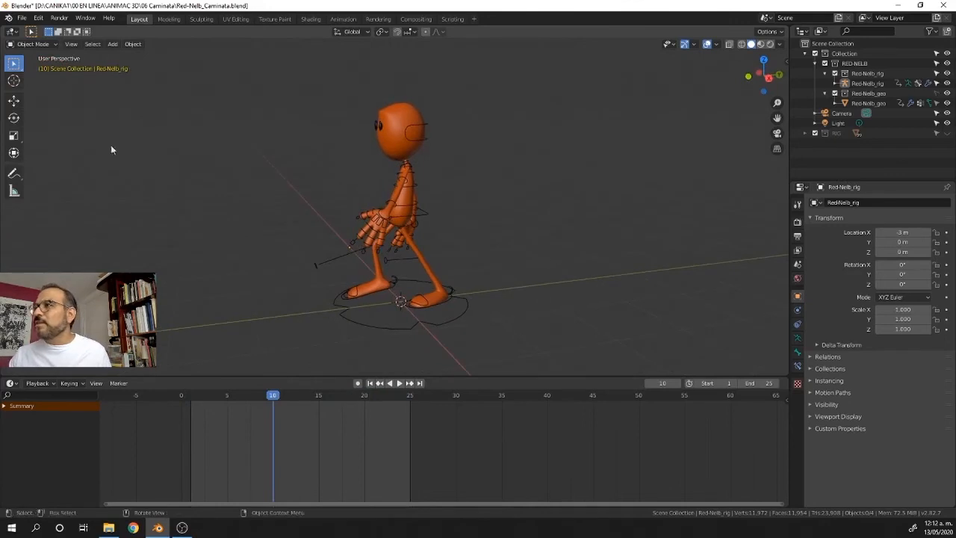
click(397, 157)
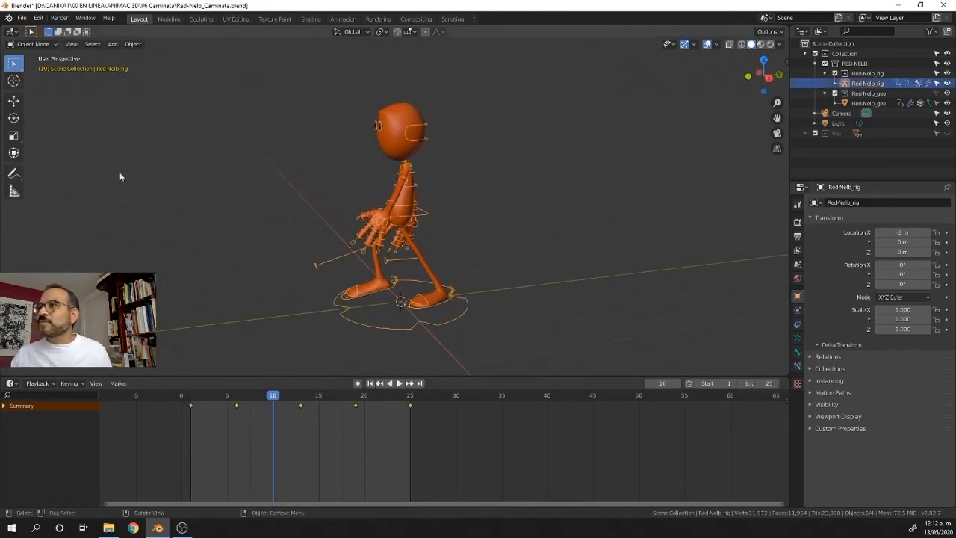
click(33, 44)
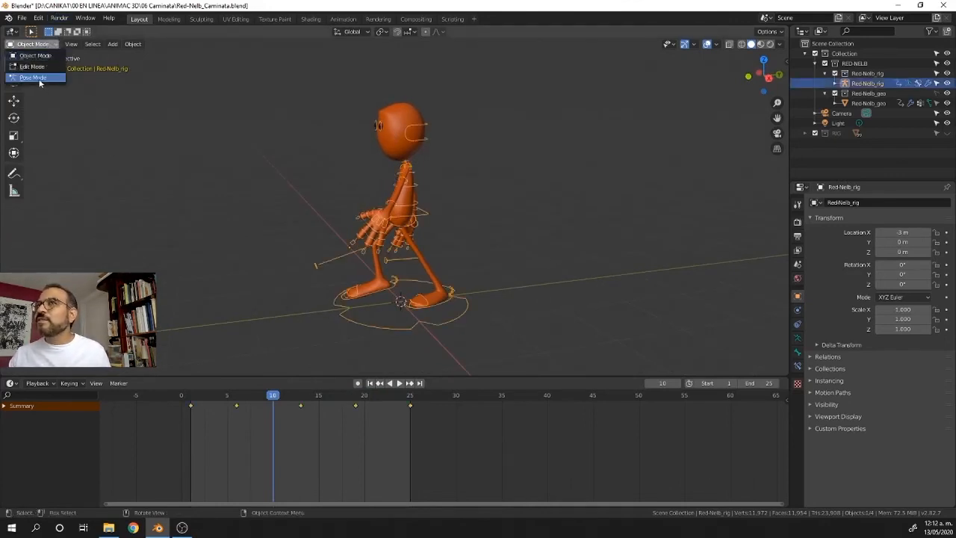
click(33, 77)
click(501, 187)
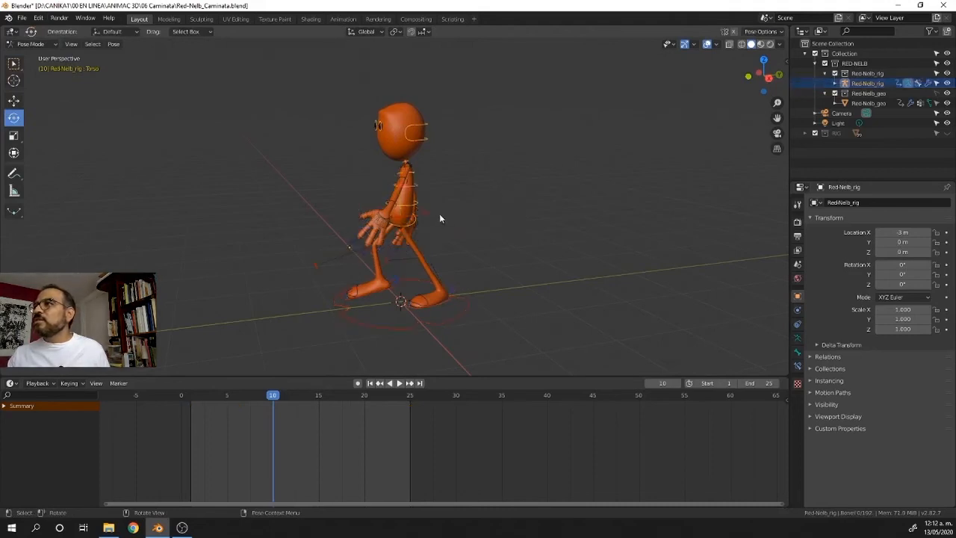
click(427, 213)
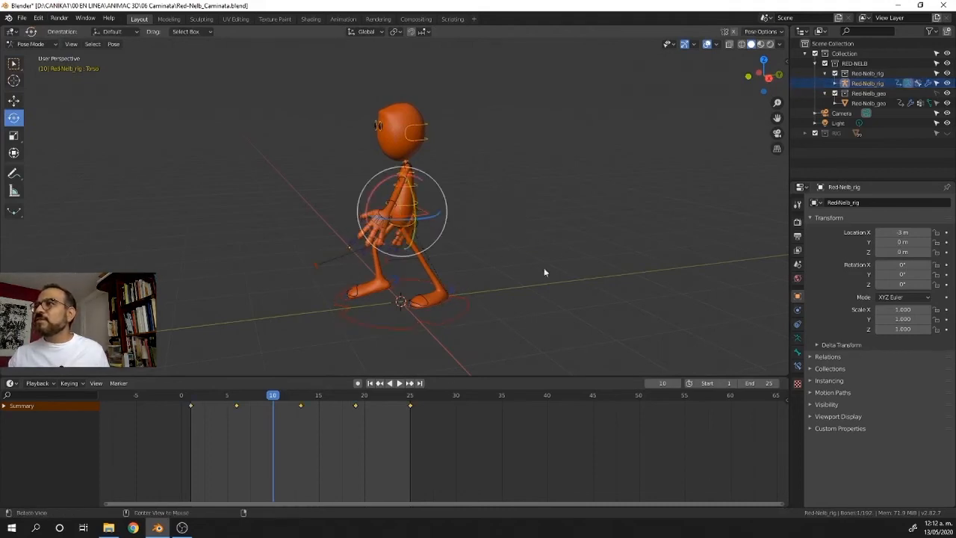
- Scrub the shortened walk cycle back to frame 4 and save the file
key(space)
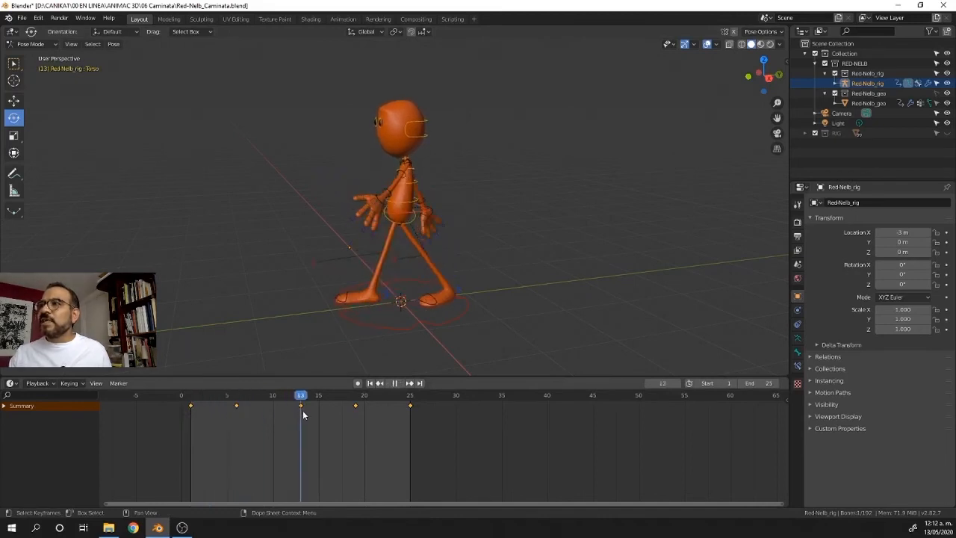
drag(299, 411, 218, 423)
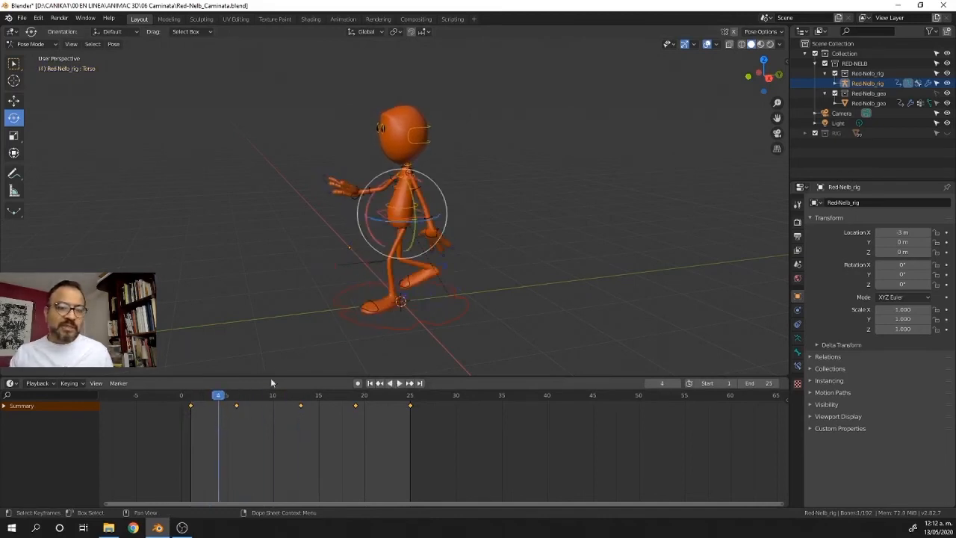
key(ctrl+s)
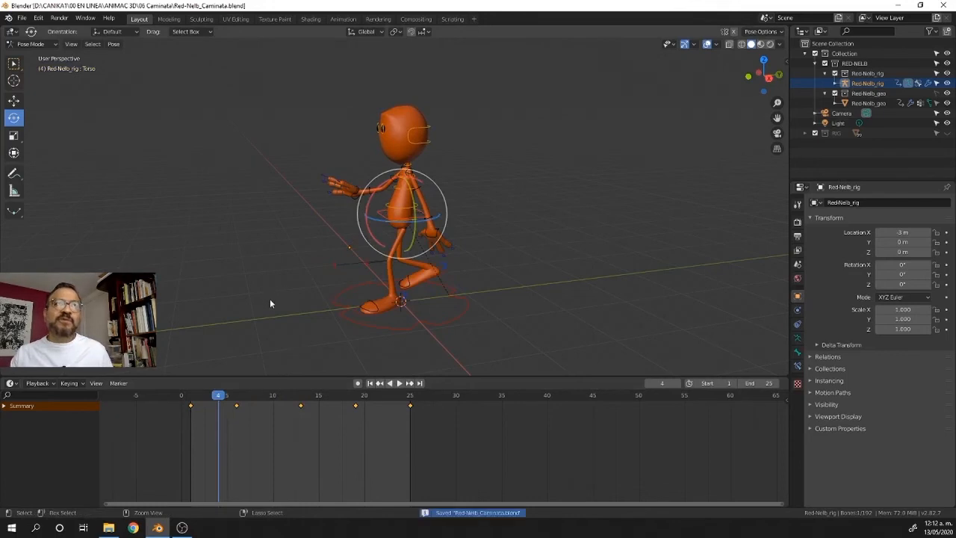
- Lean the Torso control backward at frame 1 and insert a Whole Character keyframe
drag(222, 400, 240, 406)
click(280, 103)
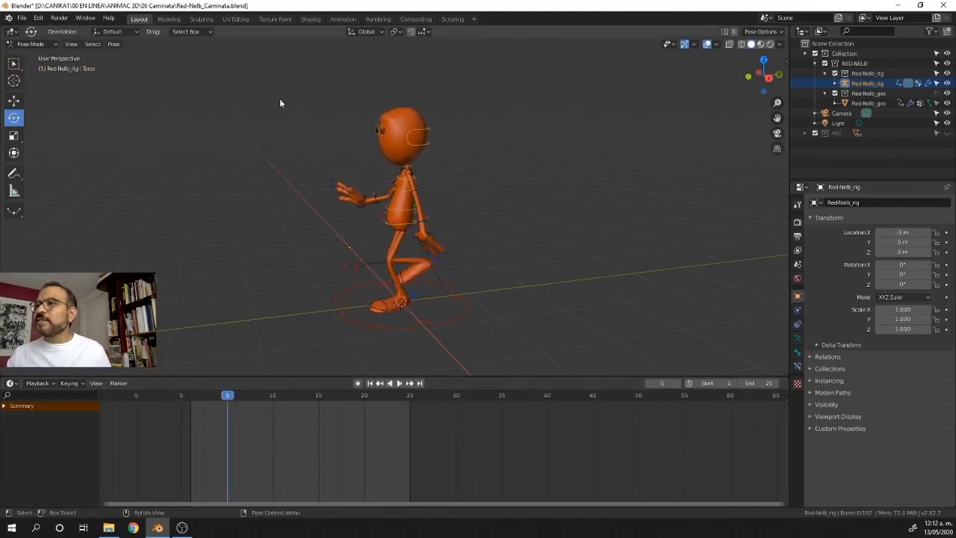
click(379, 214)
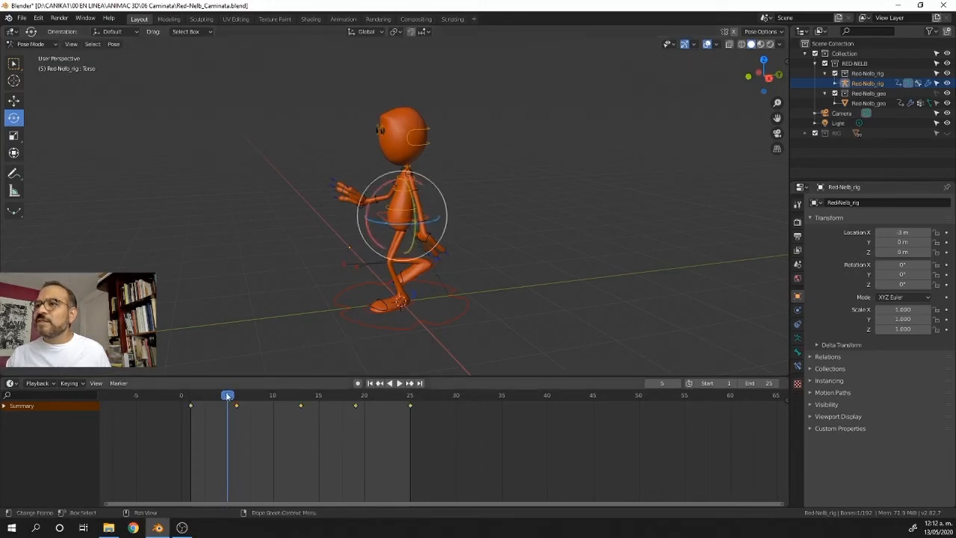
drag(225, 391, 191, 418)
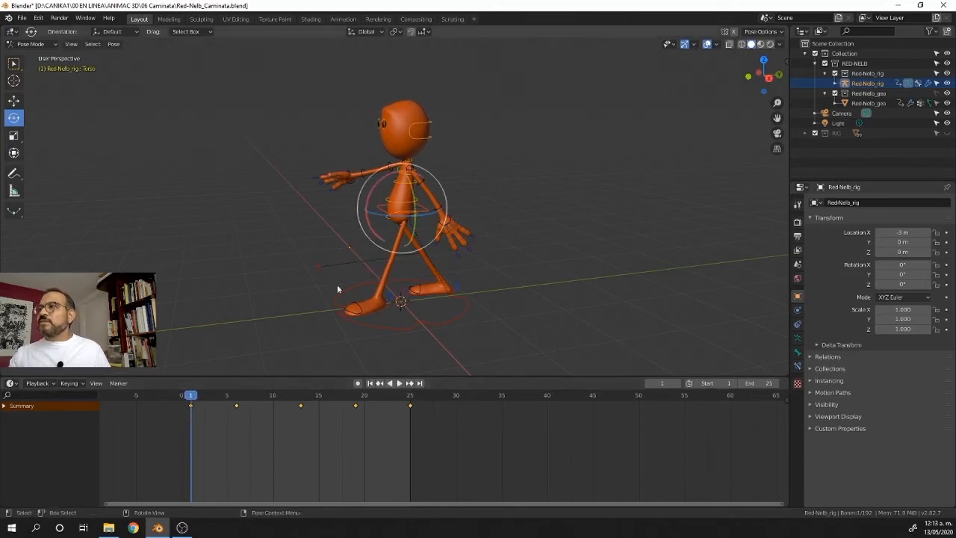
drag(374, 188, 384, 177)
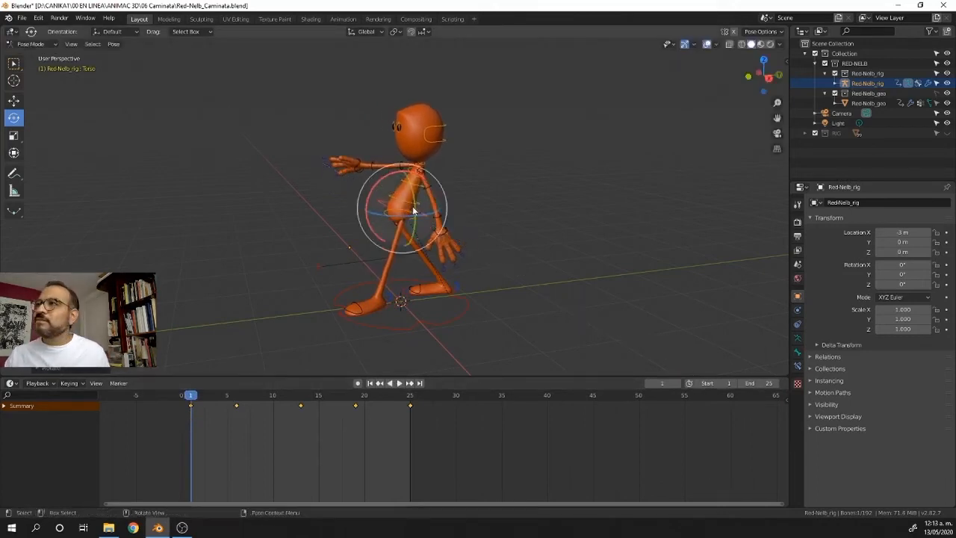
key(KP_3)
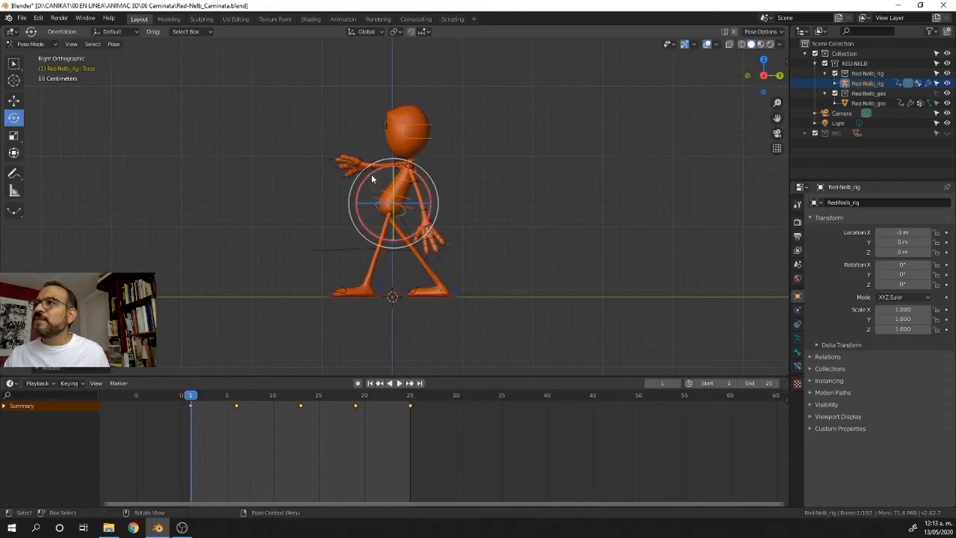
mouse_move(371, 174)
mouse_down()
mouse_move(373, 213)
mouse_move(383, 189)
mouse_up()
key(i)
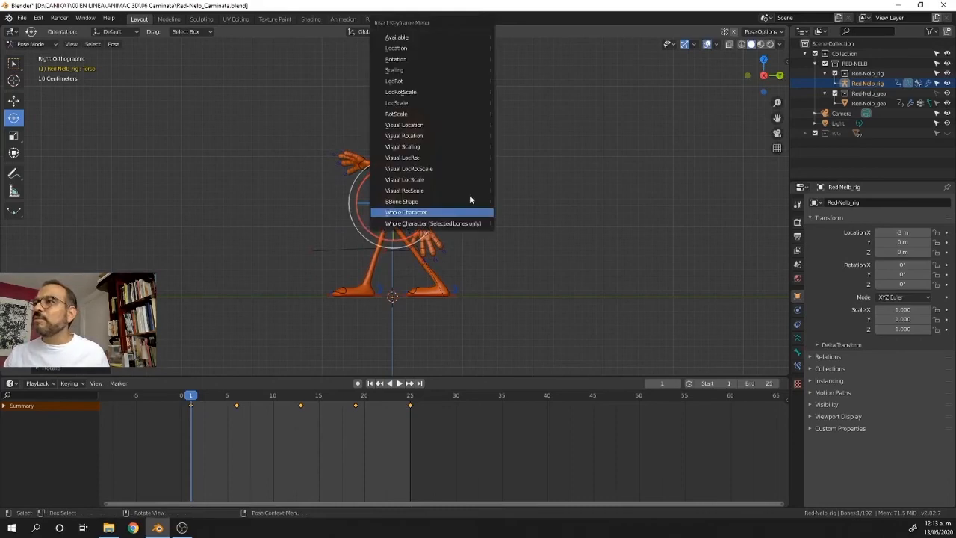
click(461, 215)
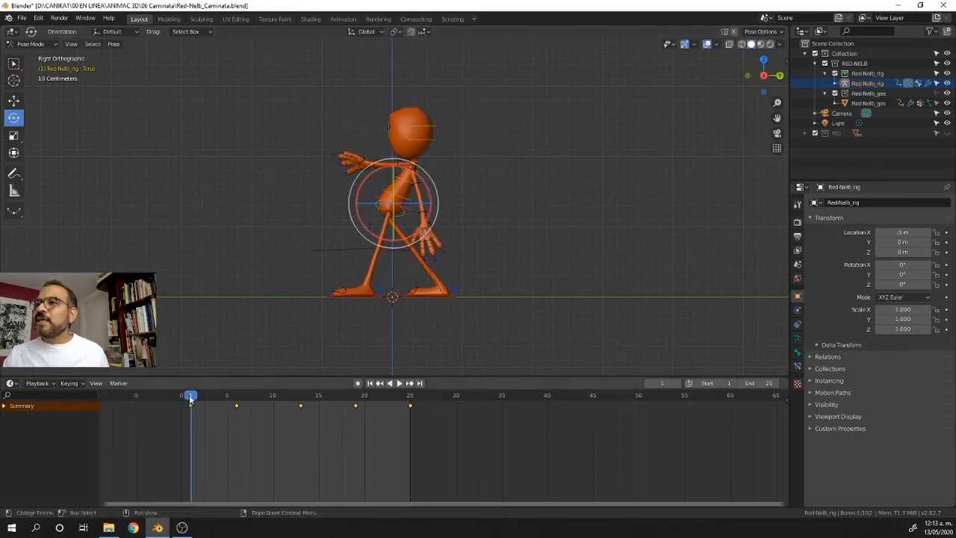
- Lean the Torso control forward at frame 13 and keyframe the pose
key(space)
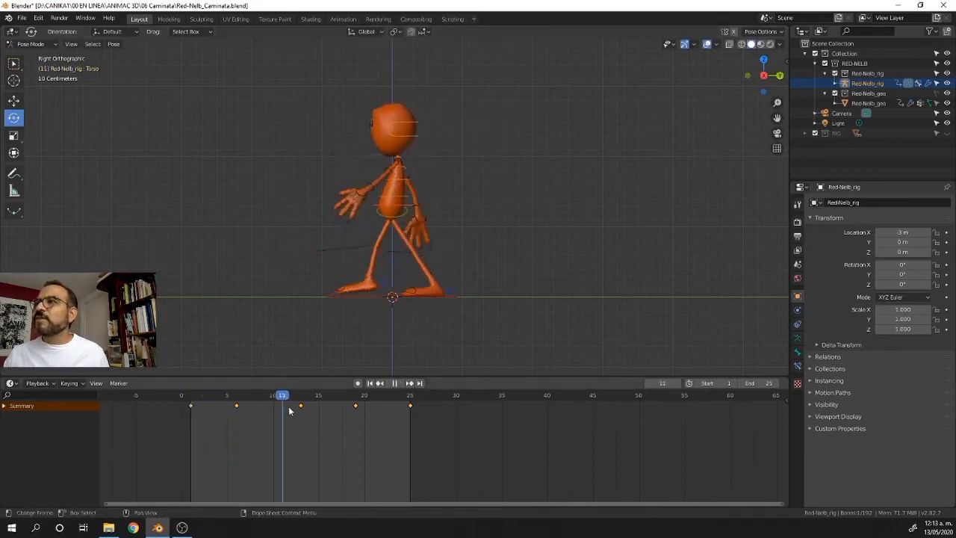
key(space)
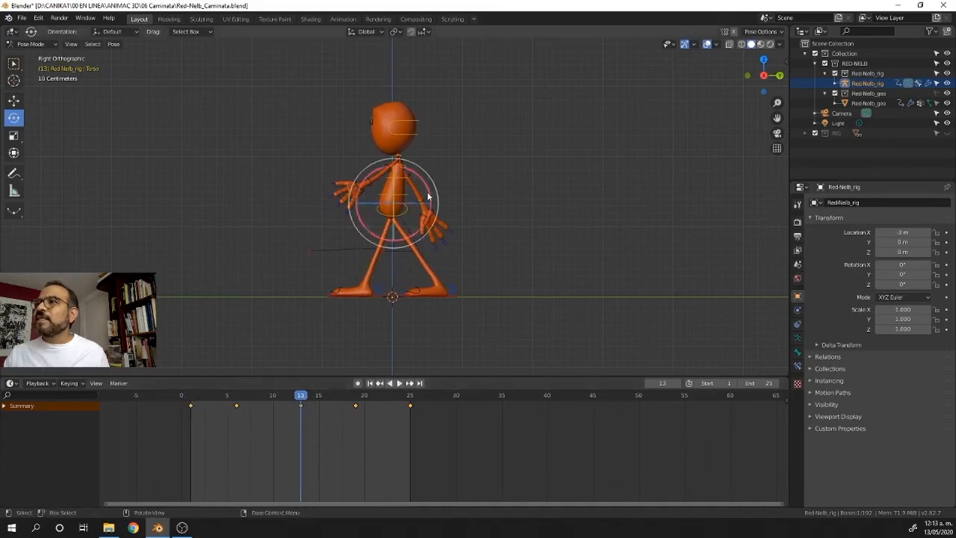
drag(428, 193, 407, 175)
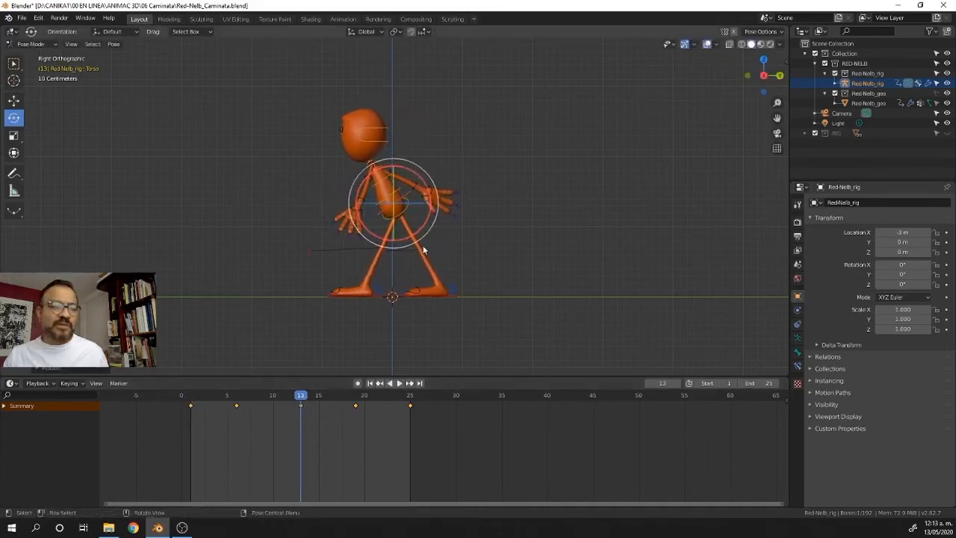
key(i)
click(427, 212)
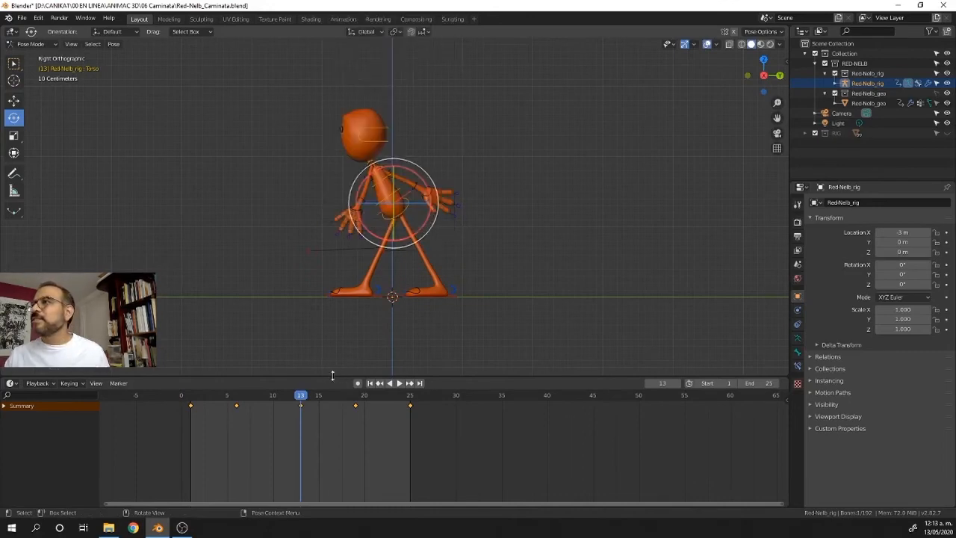
- Delete the keyframe at frame 25 and replace it with a duplicate of the frame 1 keyframe
key(space)
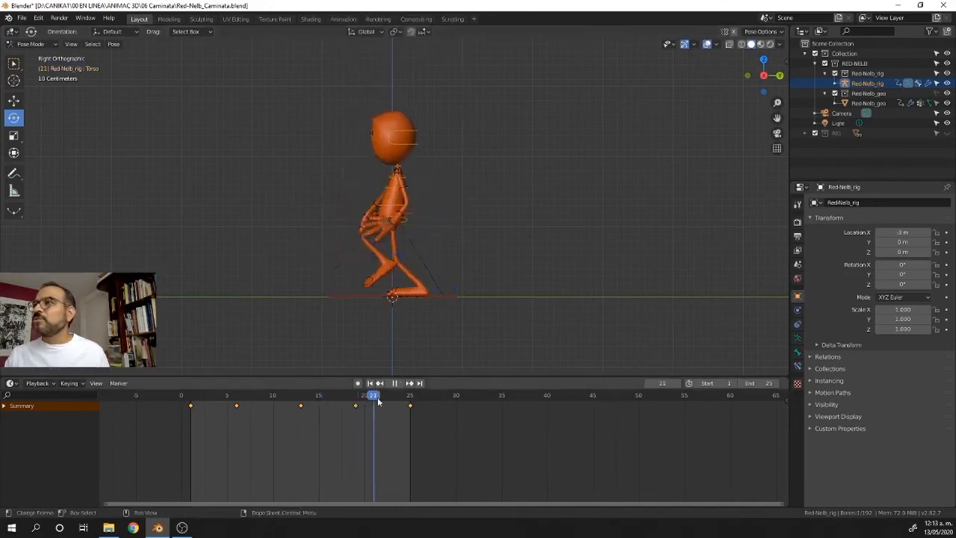
key(space)
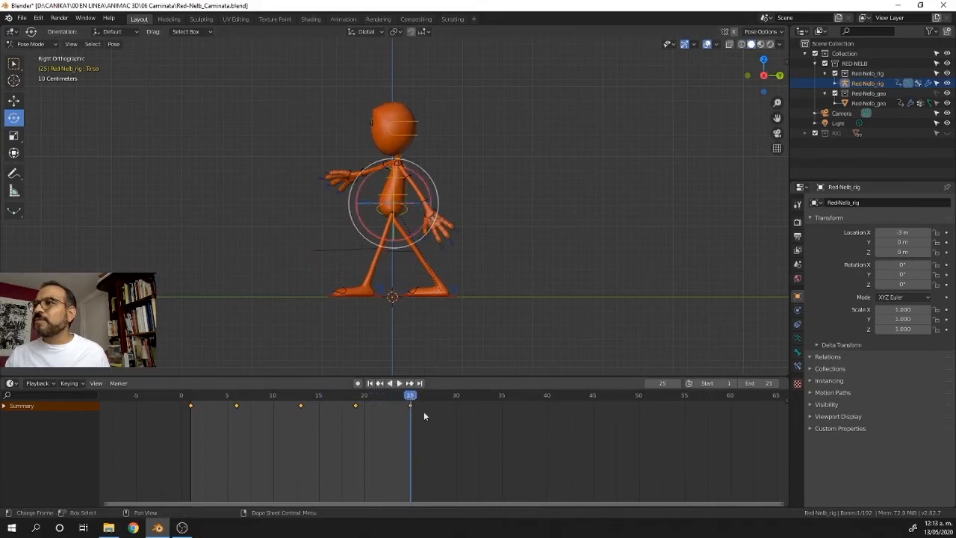
key(x)
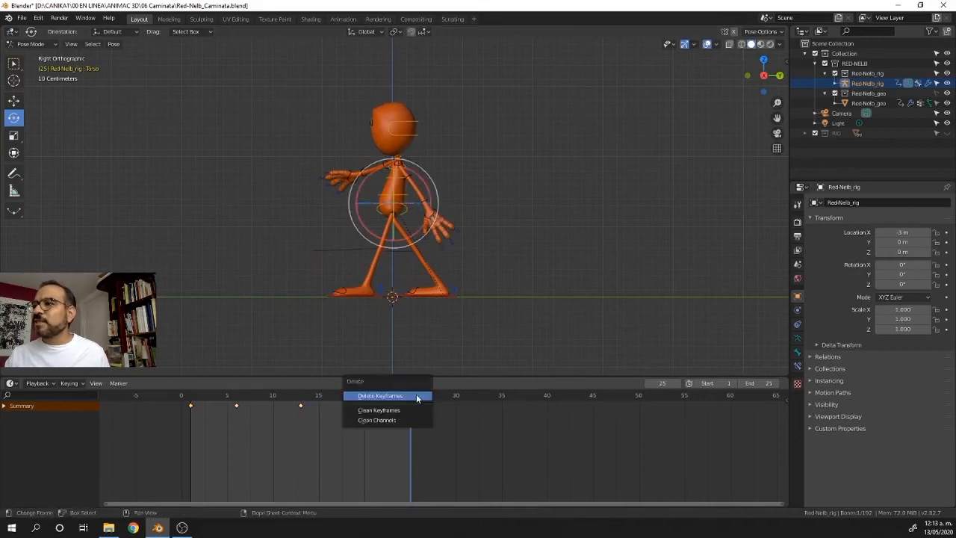
click(407, 396)
drag(209, 416, 179, 404)
key(shift+d)
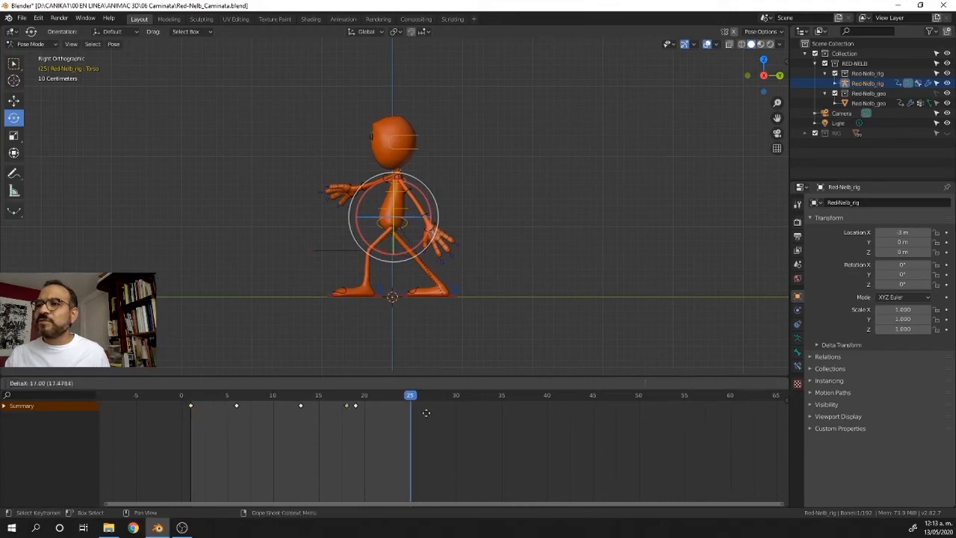
click(423, 420)
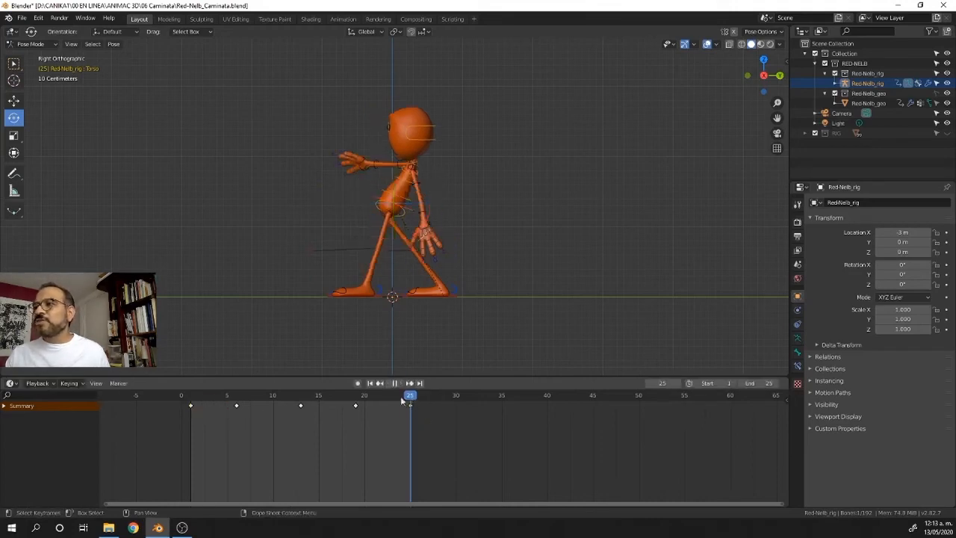
- Play the walk cycle in side and angled front views to check the torso's swing
key(space)
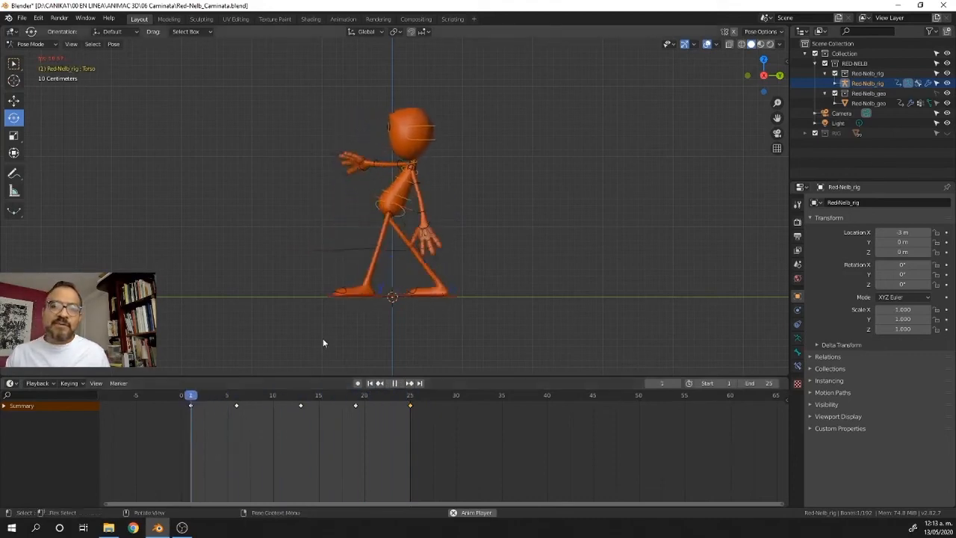
middle_drag(463, 248, 523, 254)
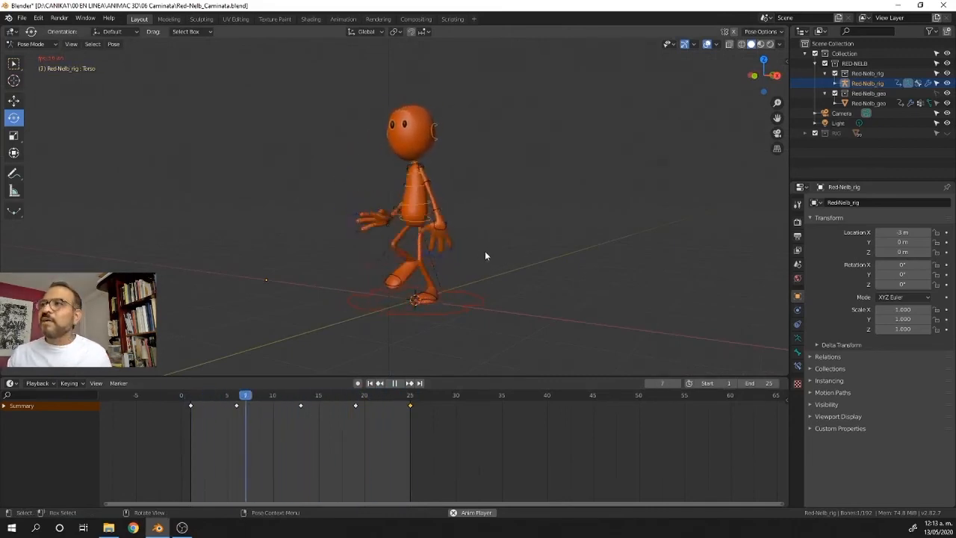
key(space)
- At frame 13, rotate the Torso control from its forward lean to a slight backward lean and keyframe the pose
drag(257, 399, 299, 401)
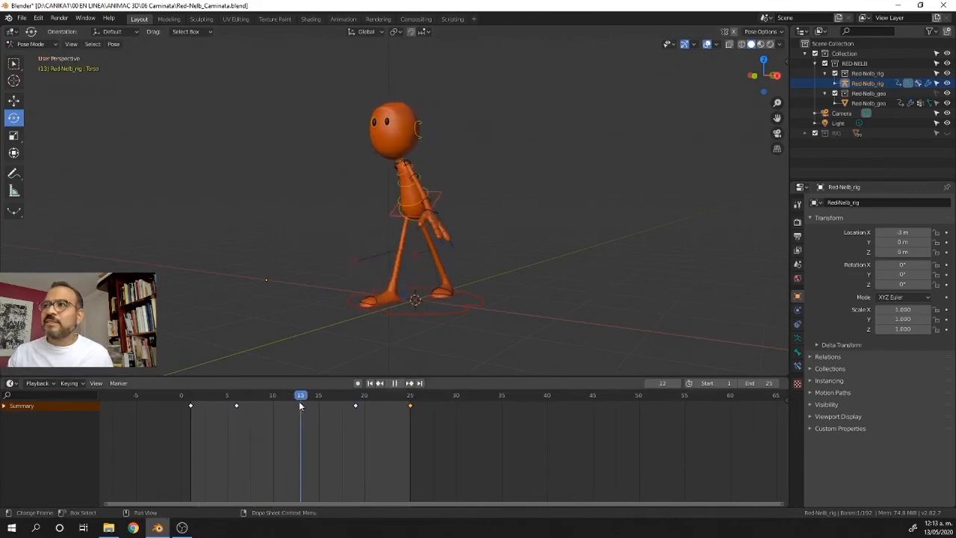
middle_drag(525, 224, 487, 207)
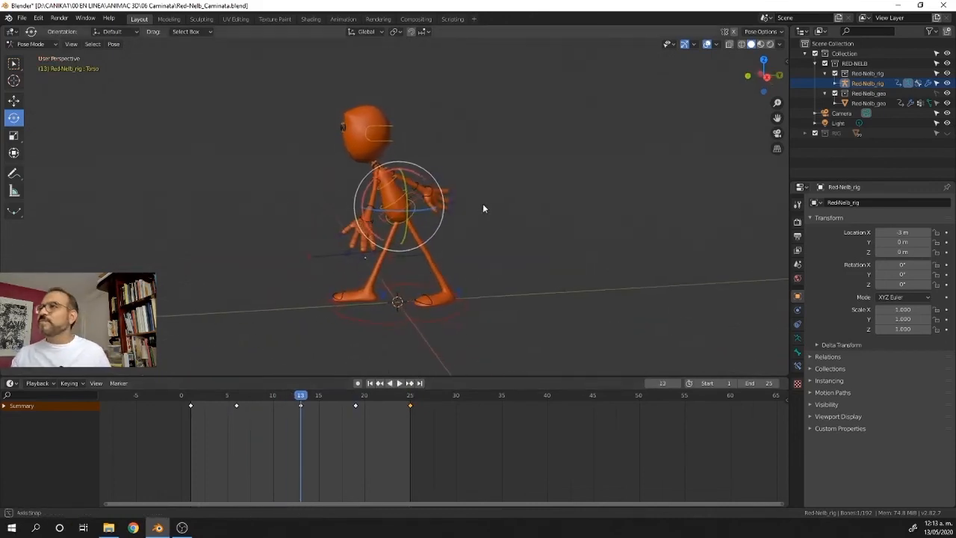
drag(414, 174, 444, 202)
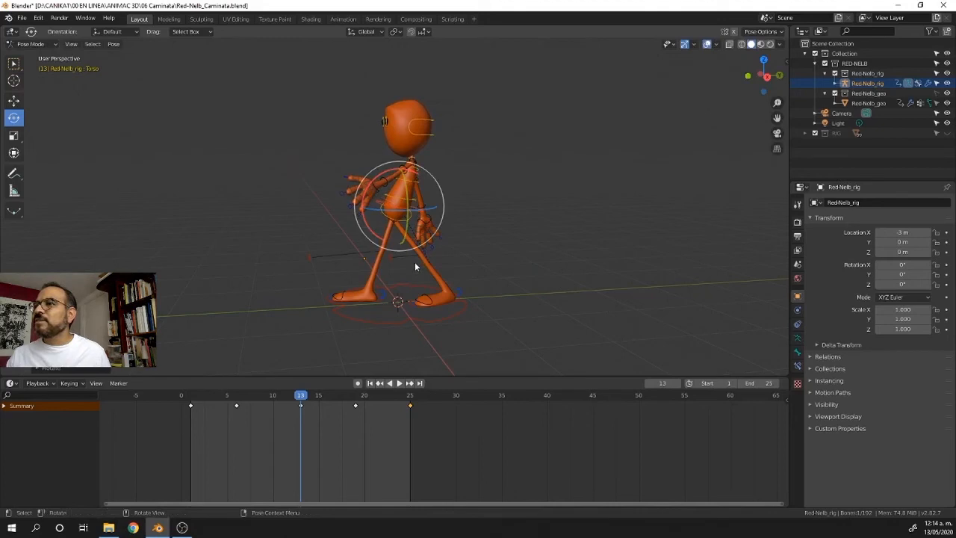
key(i)
click(470, 210)
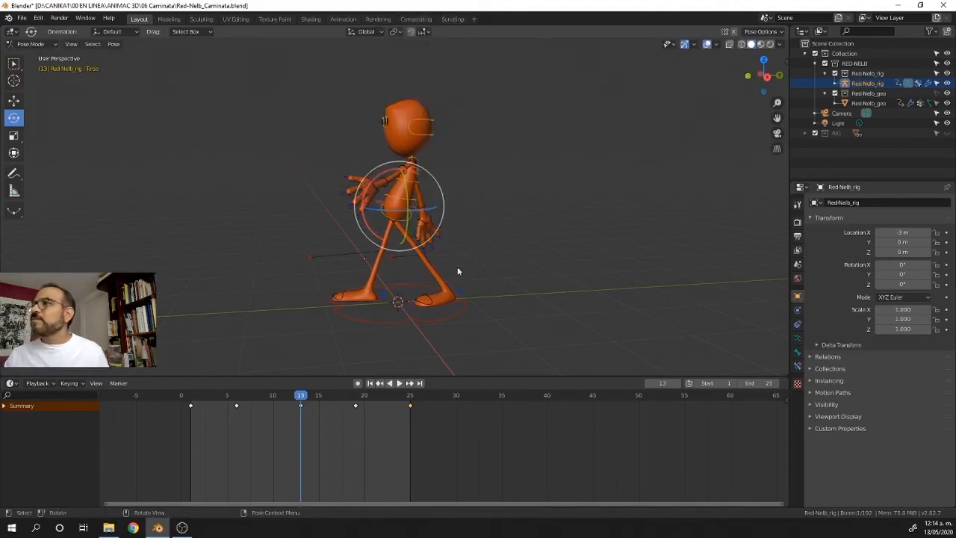
- Return to frame 1 and play the walk cycle to check the torso's new lean
drag(304, 401, 189, 404)
key(space)
key(space)
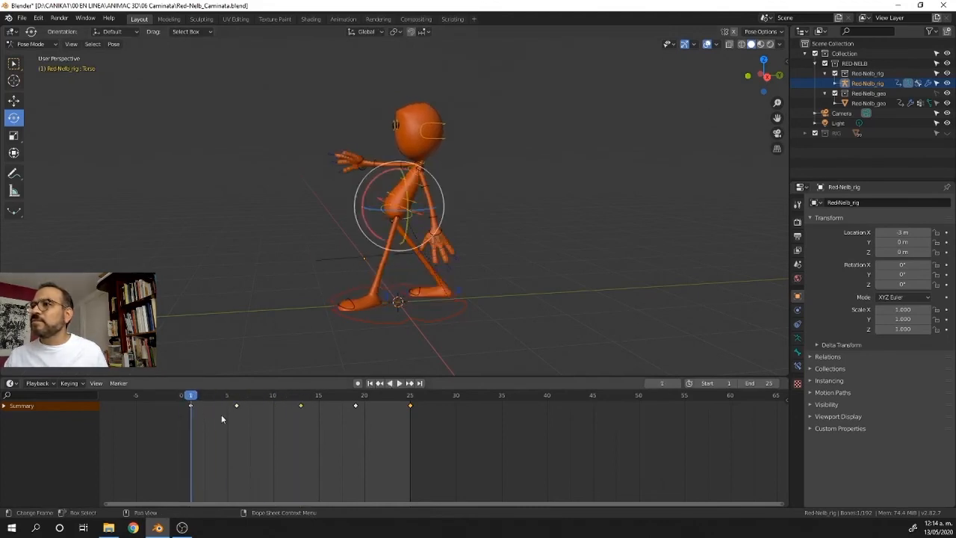
- Play the walk cycle from side and raised angled views to review the overall motion
key(space)
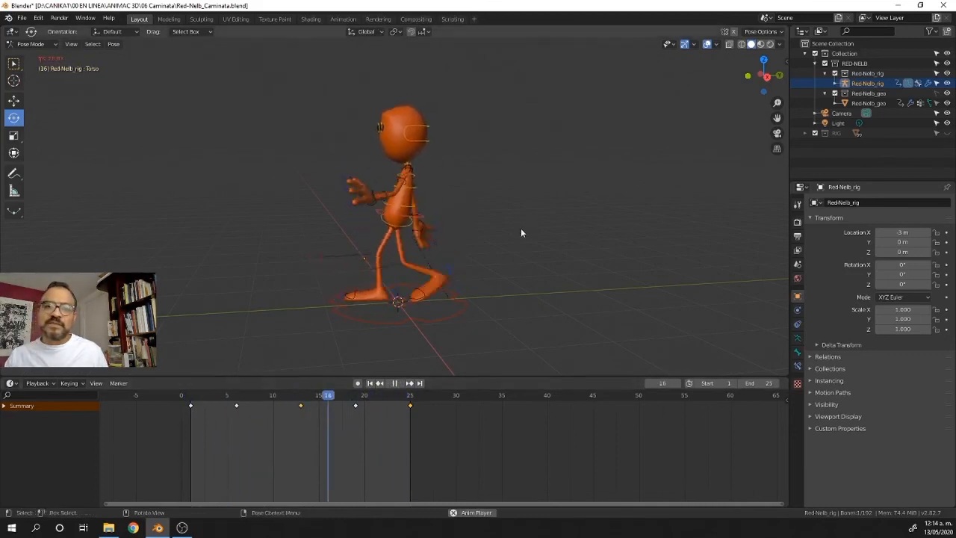
middle_drag(496, 209, 525, 249)
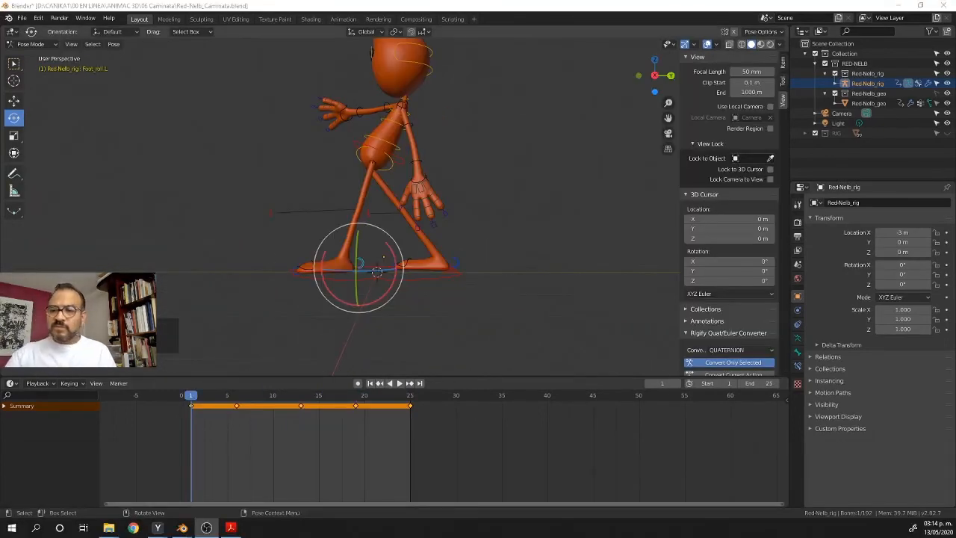
drag(247, 204, 282, 181)
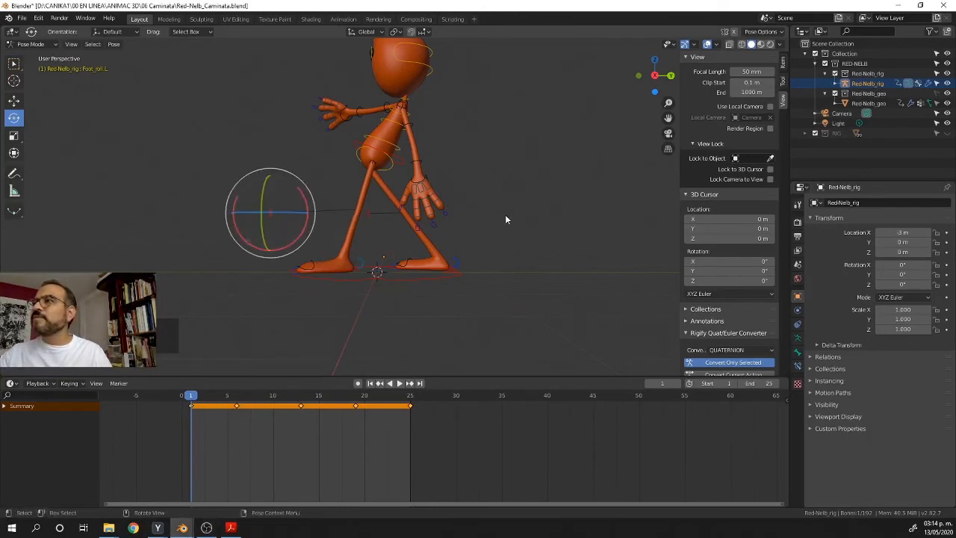
ctrl+middle_drag(487, 206, 525, 256)
click(447, 250)
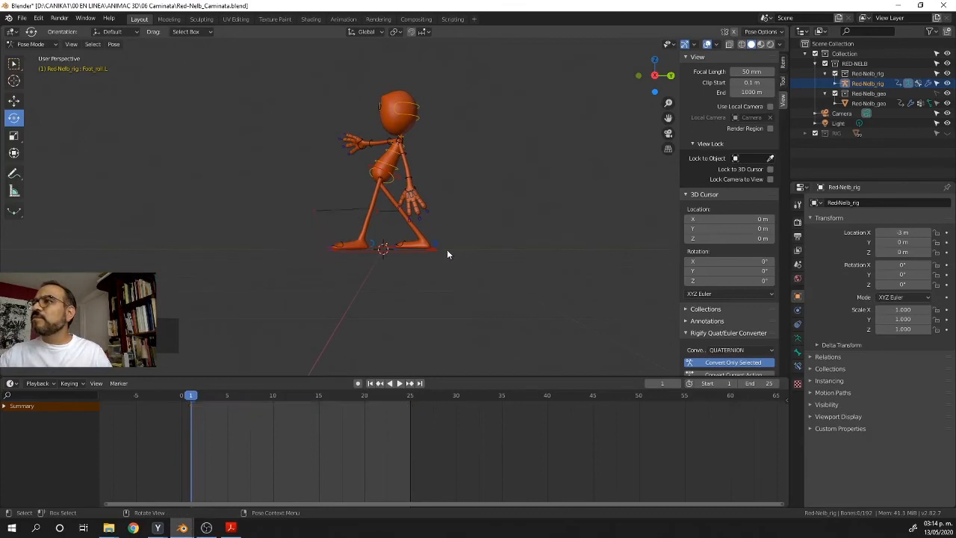
middle_drag(484, 209, 457, 284)
key(space)
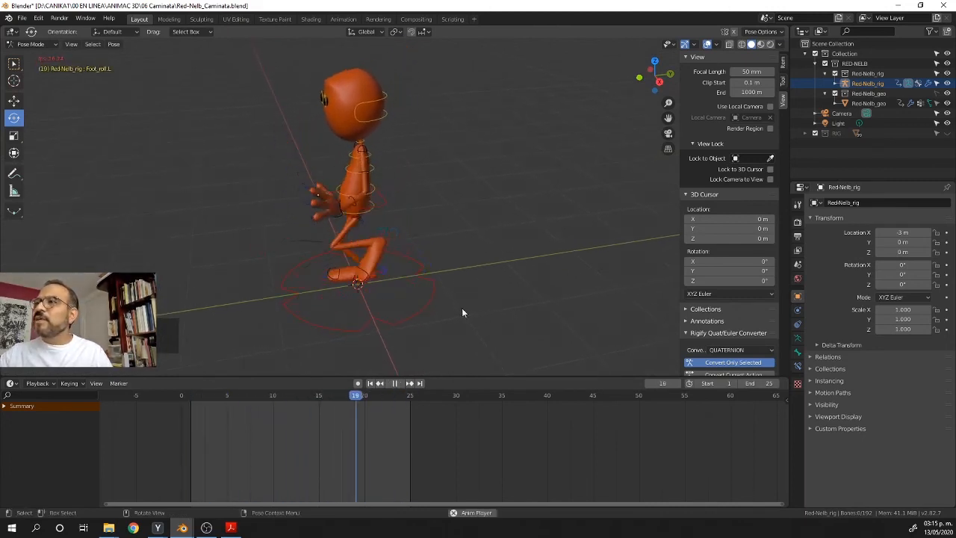
key(space)
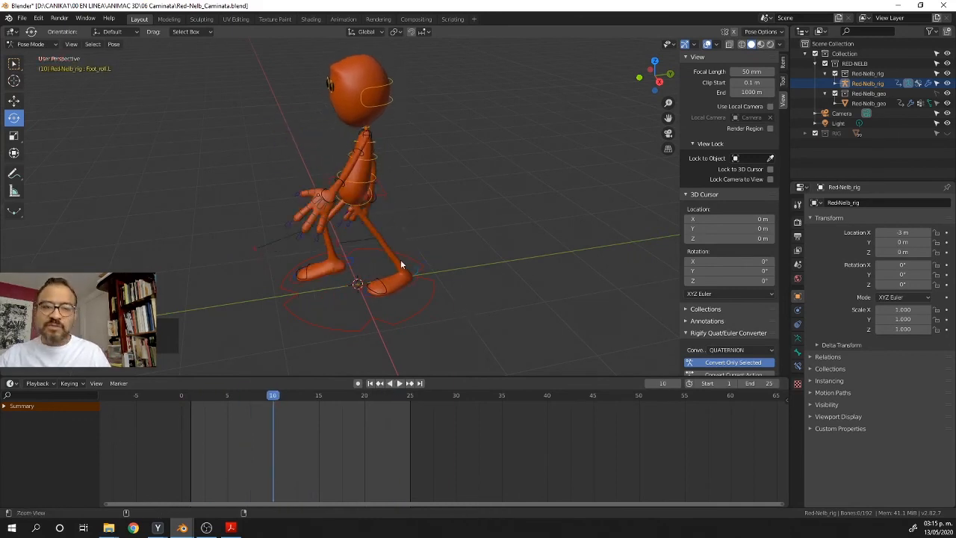
- At frame 13, rotate the rear foot's roll control to lift the heel onto the toes and insert a Whole Character keyframe
ctrl+middle_drag(400, 259, 380, 217)
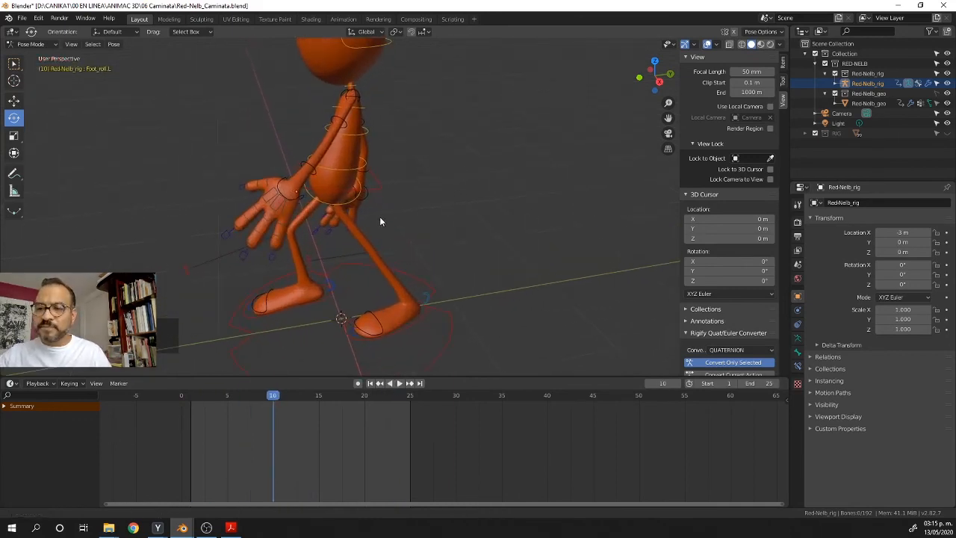
ctrl+middle_drag(448, 300, 480, 223)
click(484, 228)
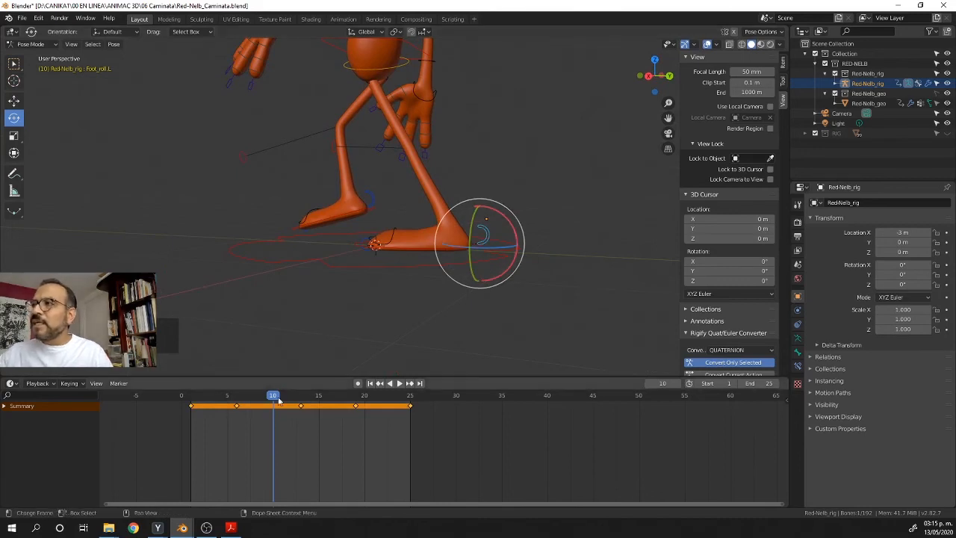
key(space)
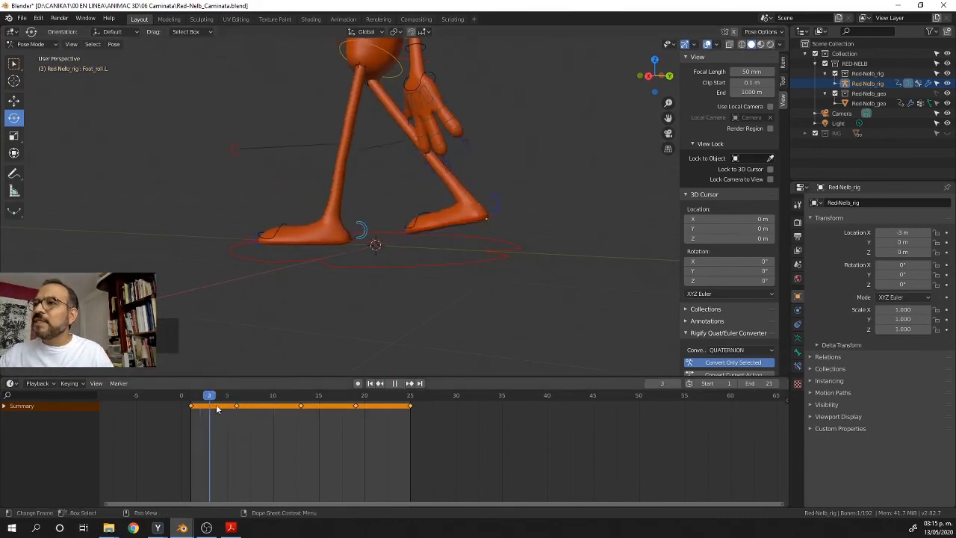
drag(234, 410, 300, 419)
middle_drag(581, 270, 417, 294)
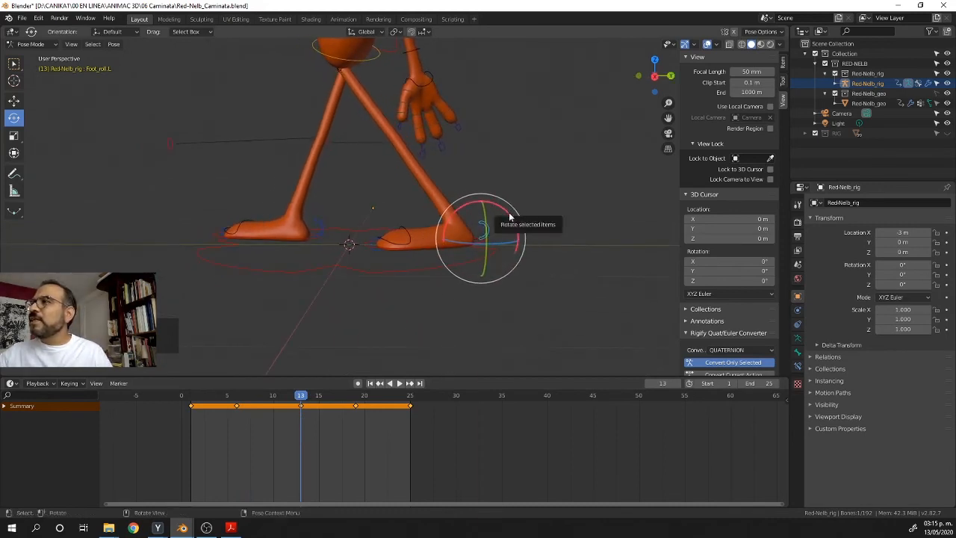
drag(510, 216, 459, 193)
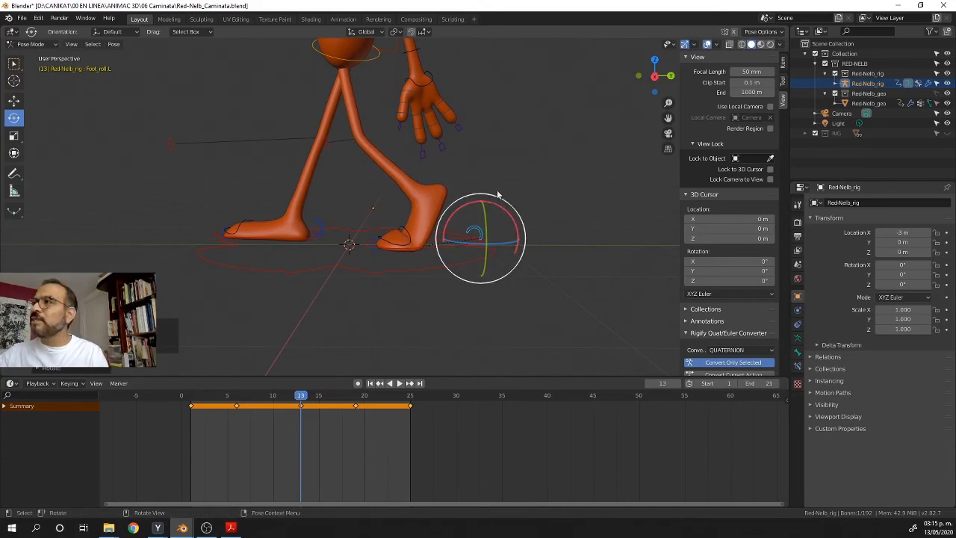
key(i)
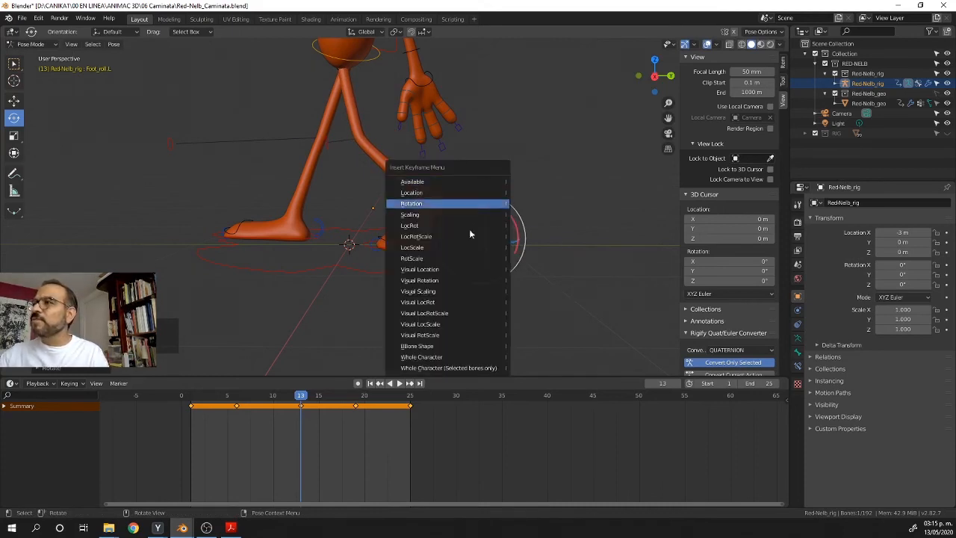
click(457, 358)
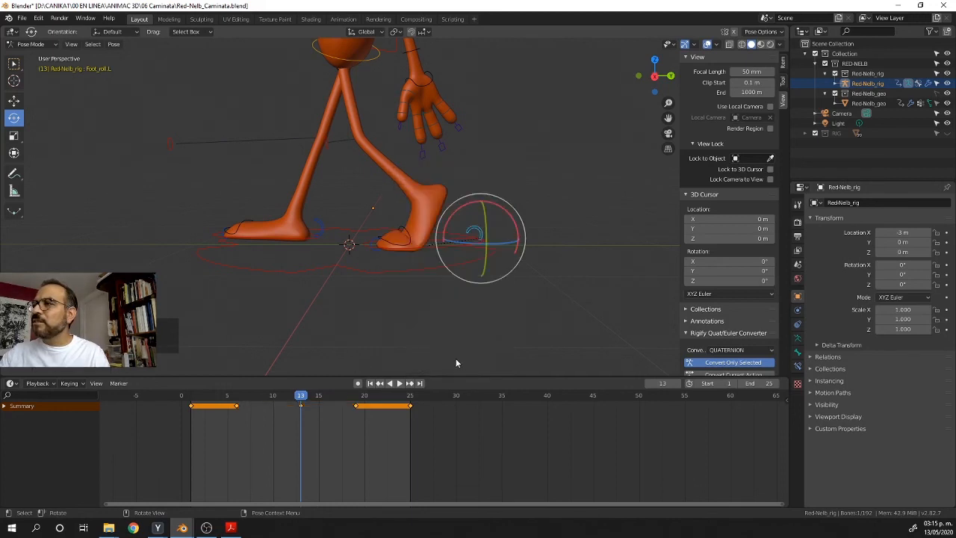
- At frame 1, rotate the rear foot's roll control to lift its heel and insert a Whole Character keyframe
key(space)
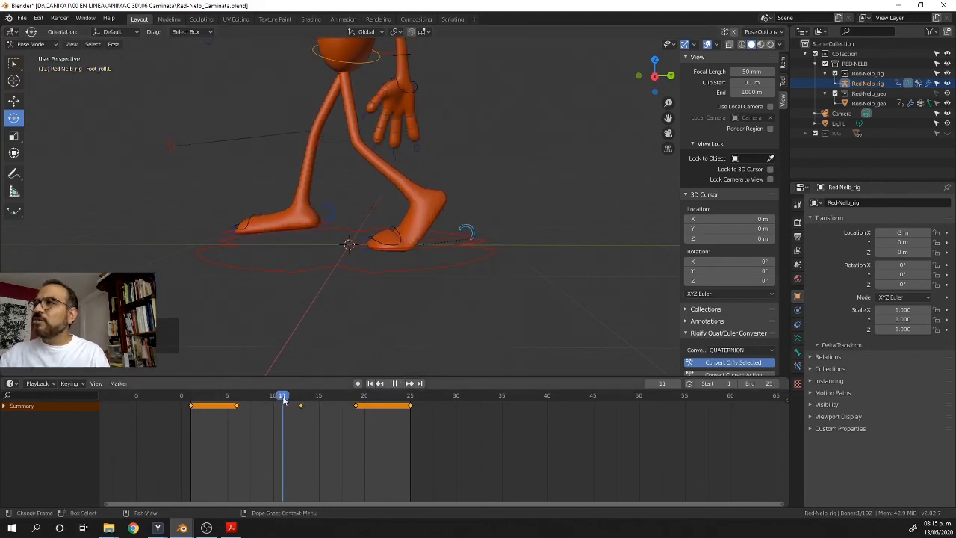
drag(290, 408, 199, 413)
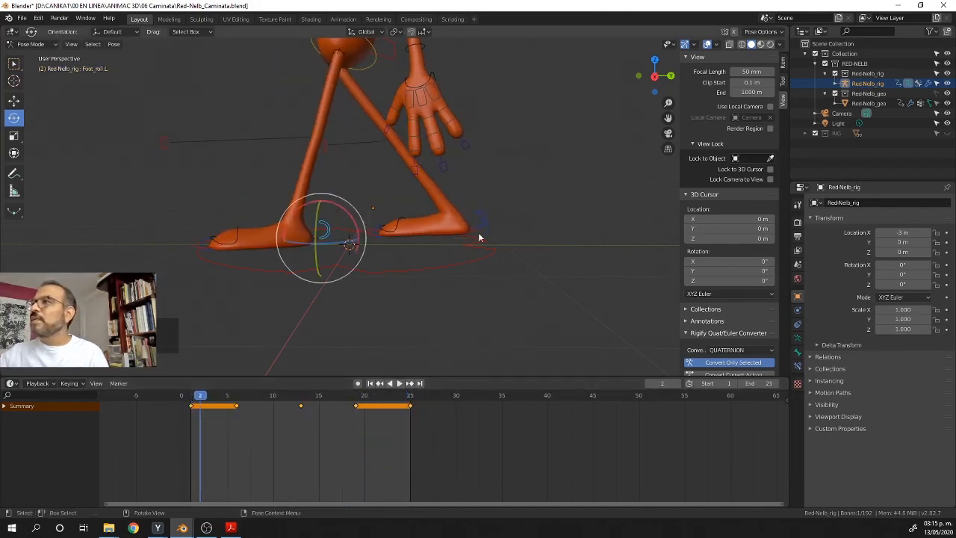
click(481, 220)
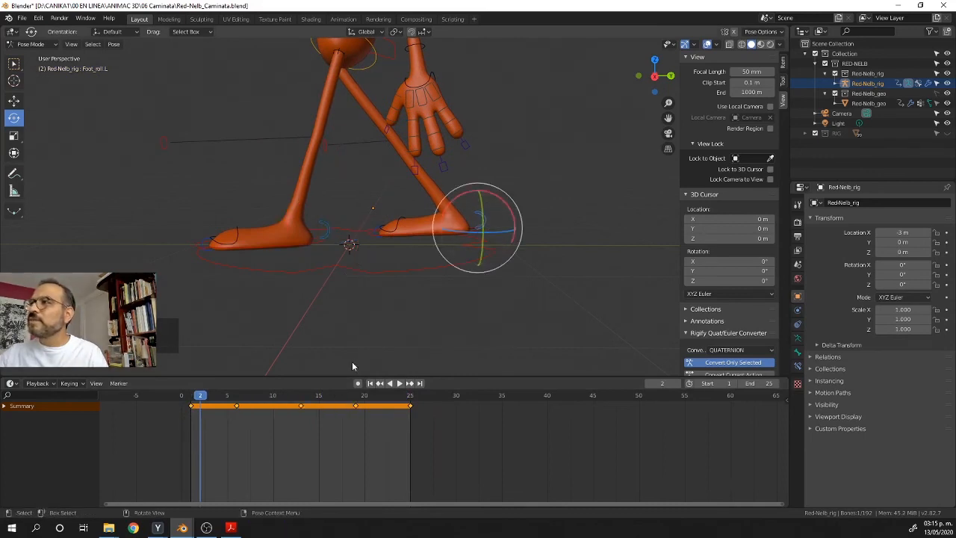
key(space)
drag(198, 401, 193, 404)
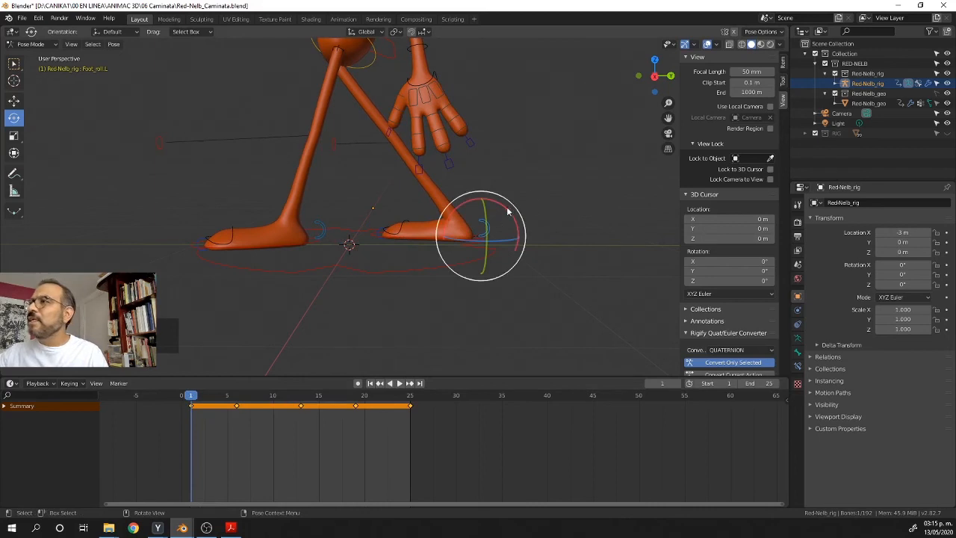
drag(507, 213, 459, 196)
key(i)
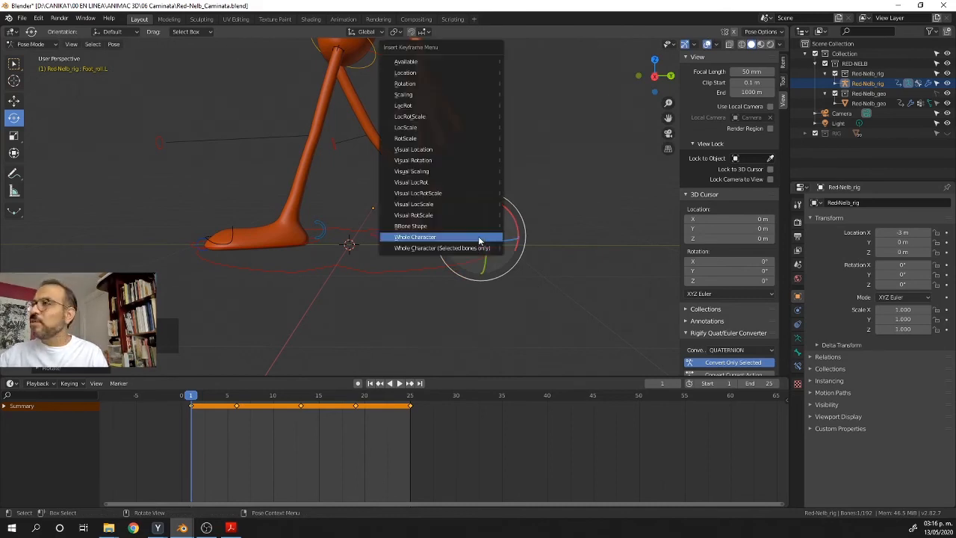
click(473, 236)
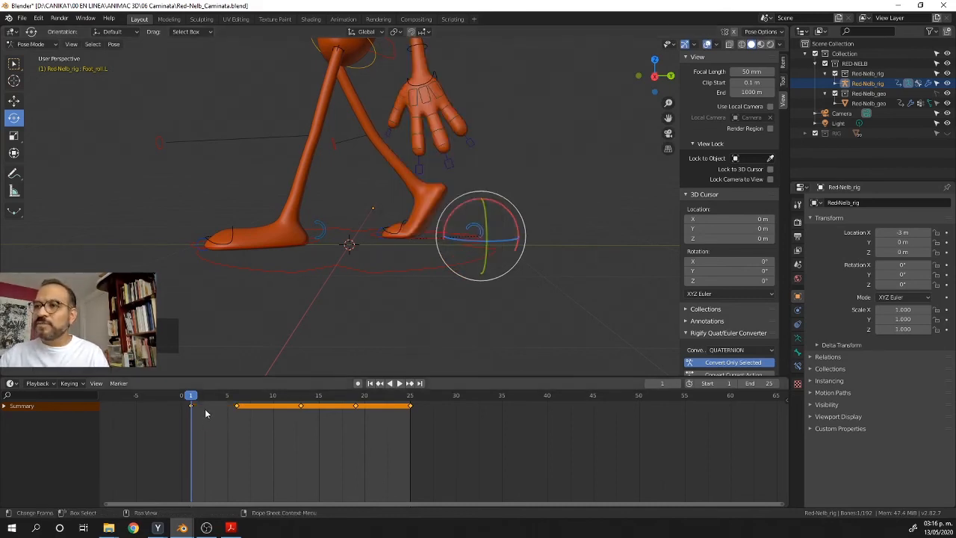
- Replace the keyframe at frame 25 with a duplicate of the updated frame 1 keyframe
click(327, 420)
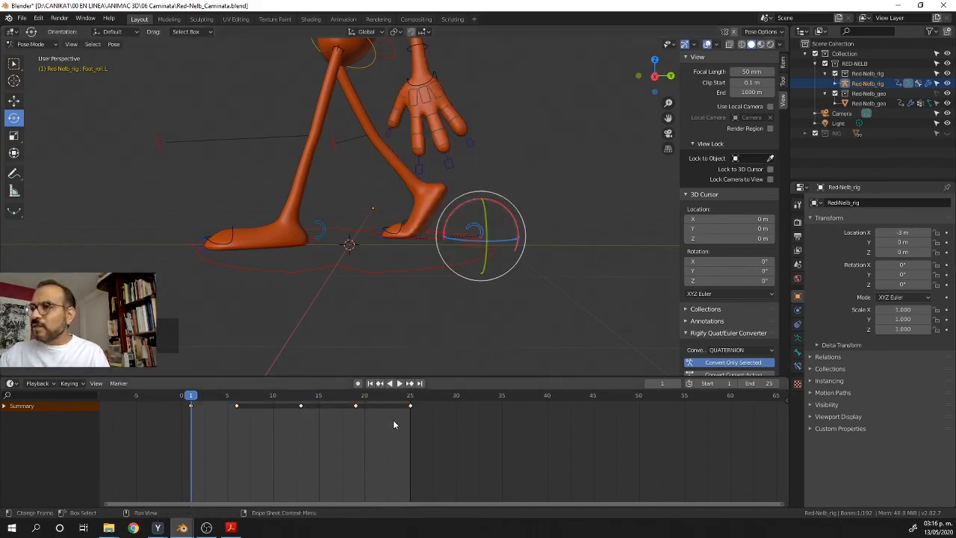
mouse_move(393, 421)
mouse_down()
mouse_move(418, 409)
mouse_move(411, 415)
mouse_up()
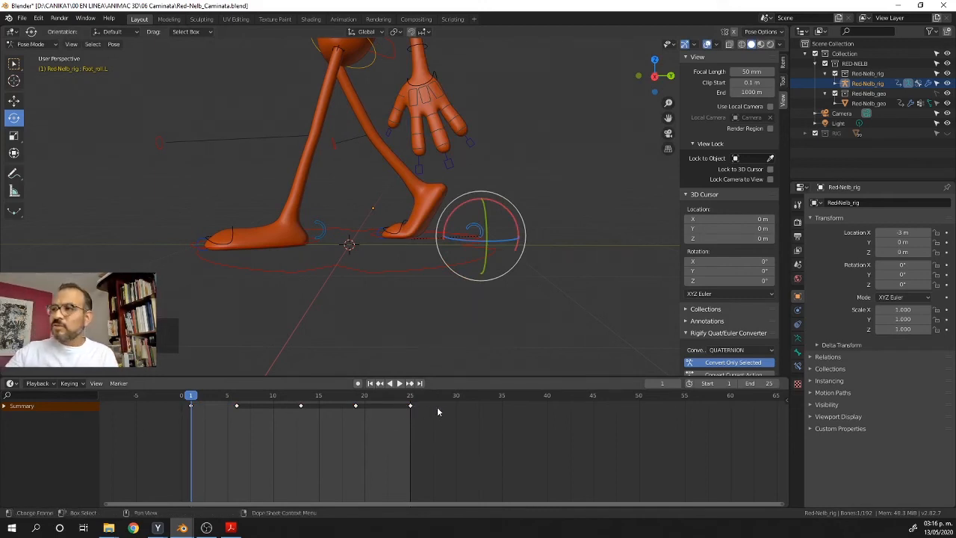
drag(419, 408, 414, 410)
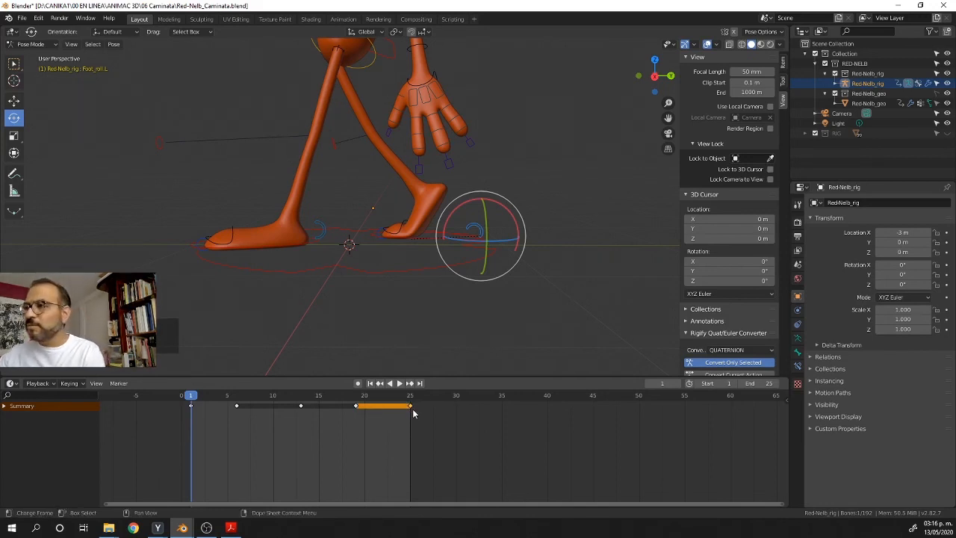
key(x)
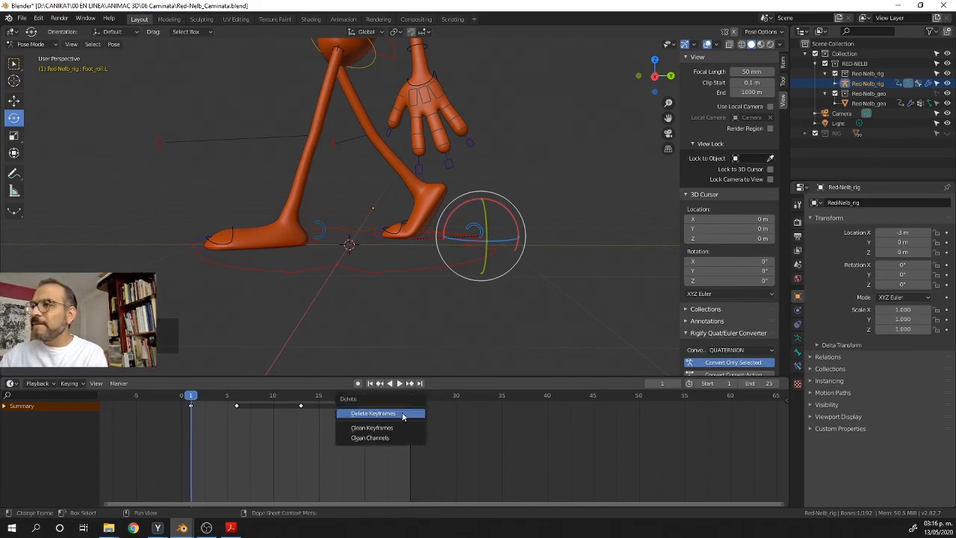
click(400, 416)
drag(213, 415, 187, 407)
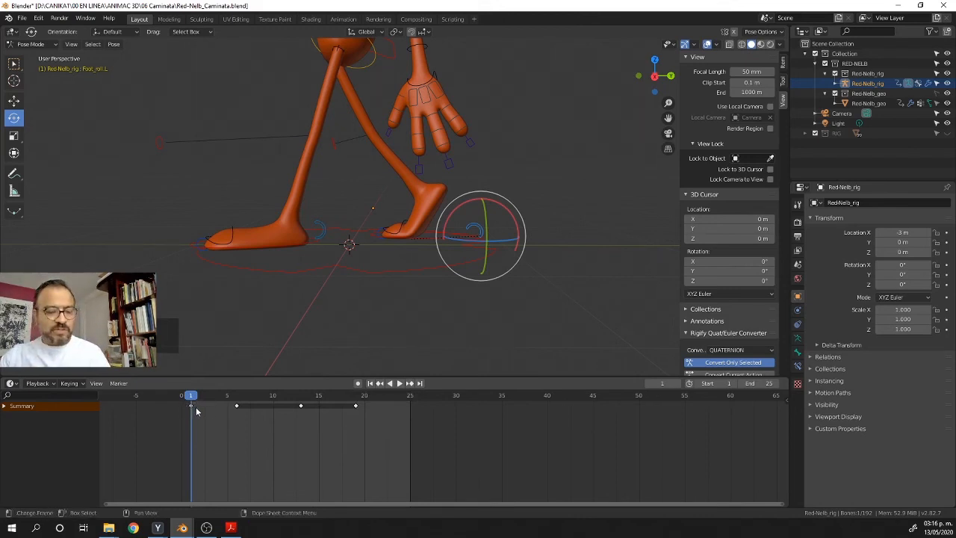
key(g)
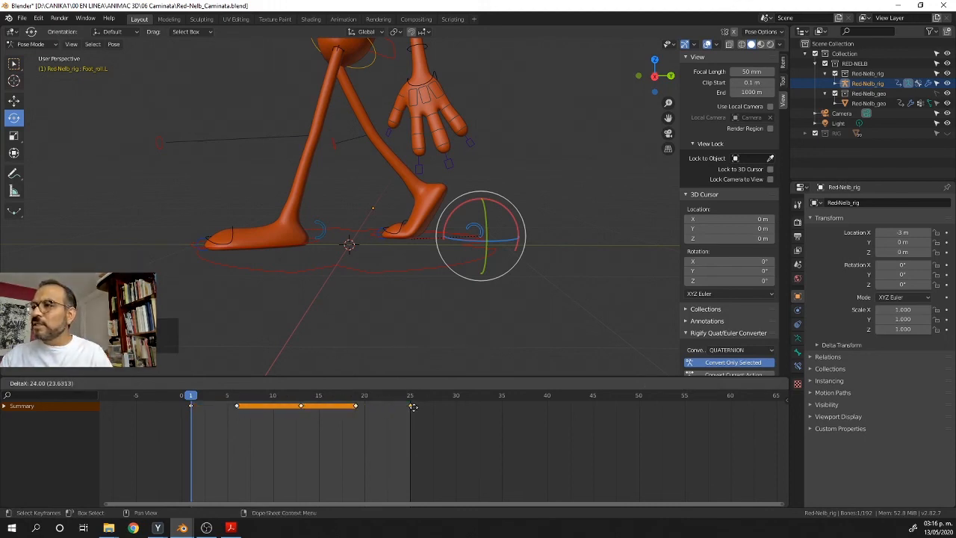
click(413, 406)
- Play the walk cycle and examine the foot roll and full body from side, angled and front views
key(space)
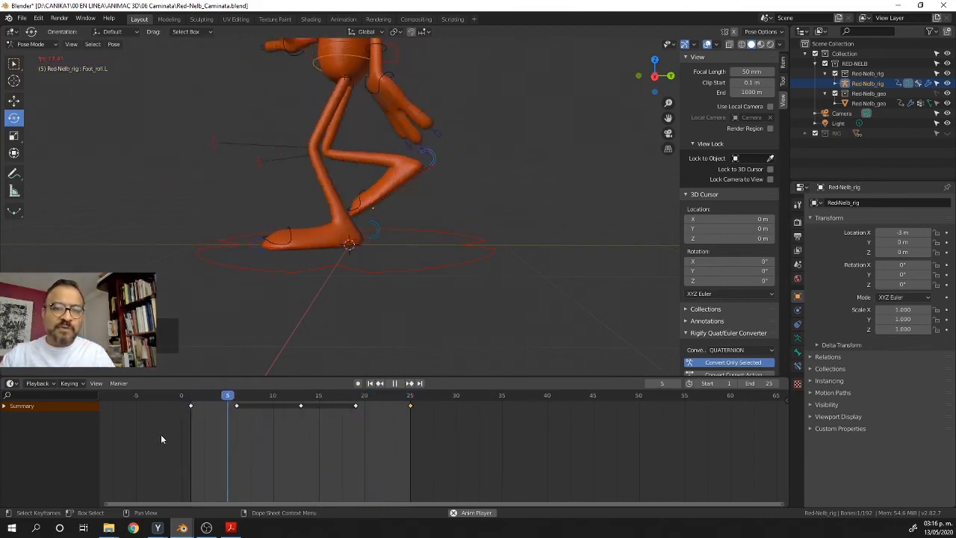
key(ctrl+space)
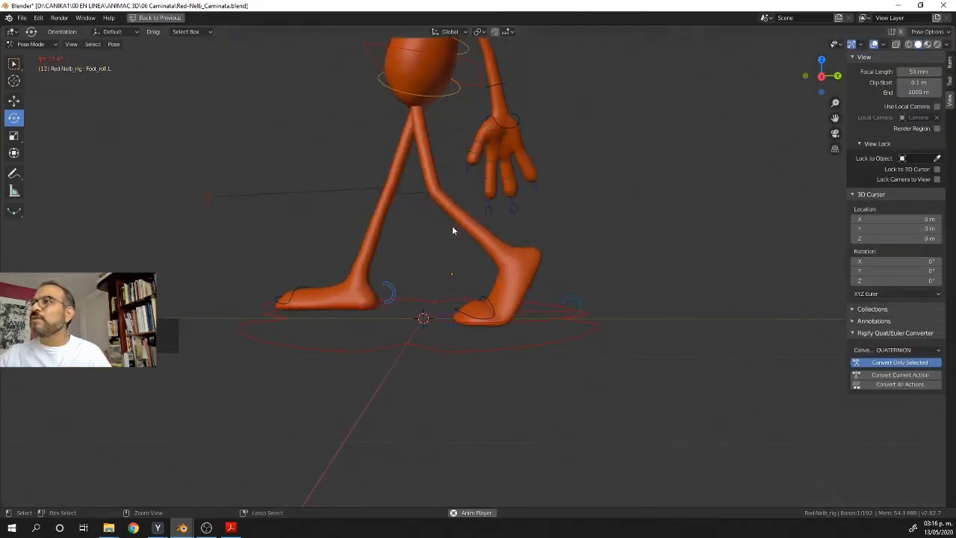
key(ctrl+space)
scroll(519, 216, down, 4)
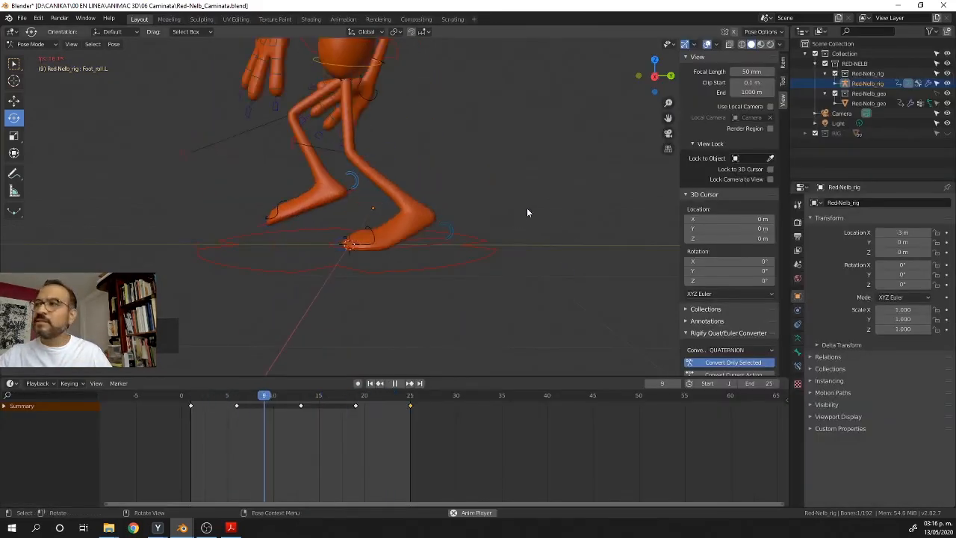
middle_drag(527, 208, 457, 218)
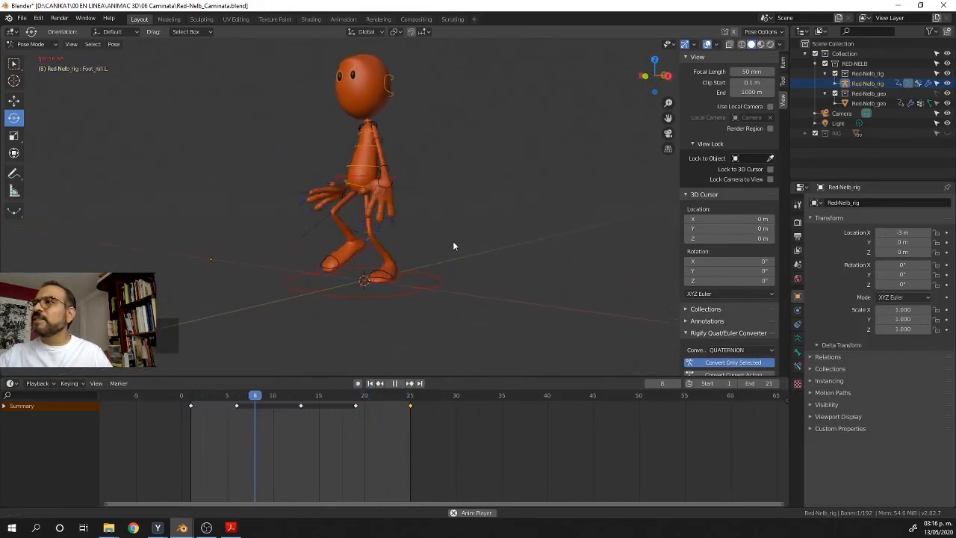
middle_drag(474, 254, 535, 259)
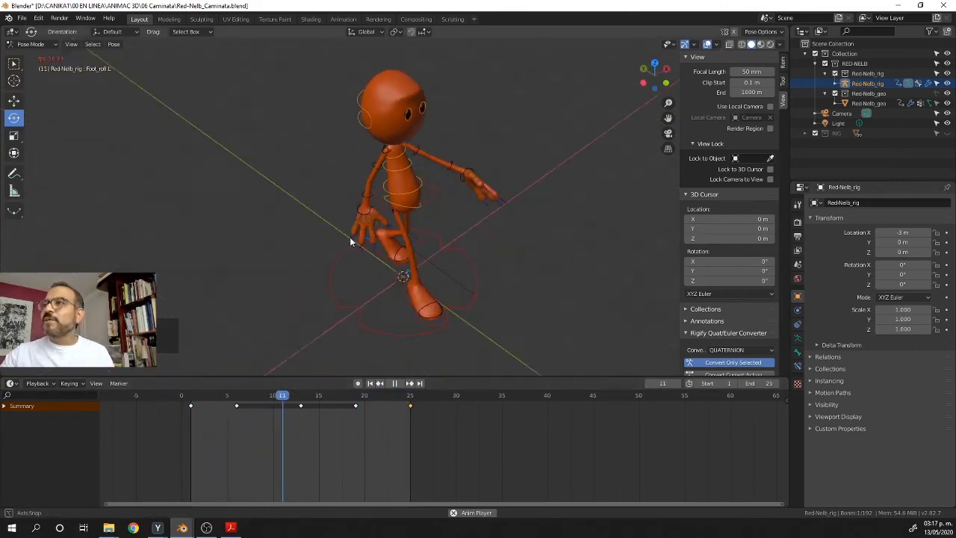
middle_drag(228, 214, 301, 206)
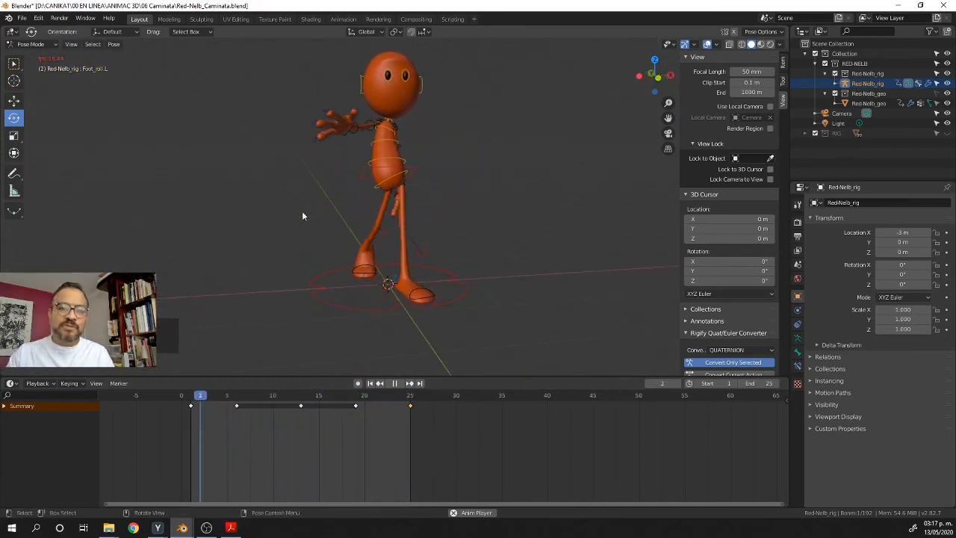